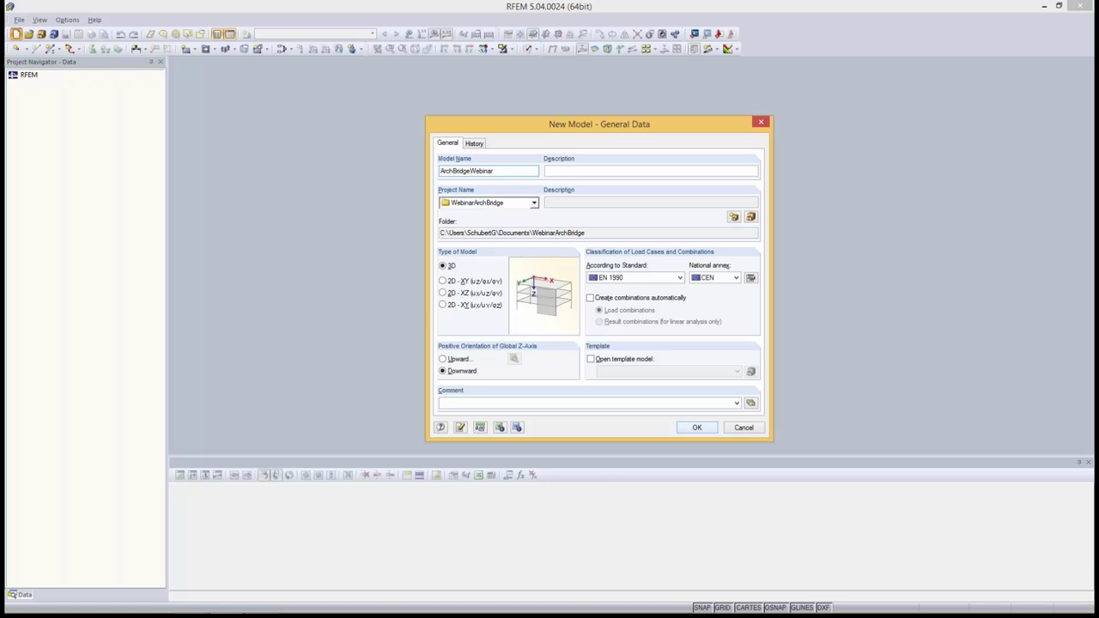
Create the ArchBridgeWebinar model and start a new single beam member with a thin-walled rectangular hollow cross-section
key(Return)
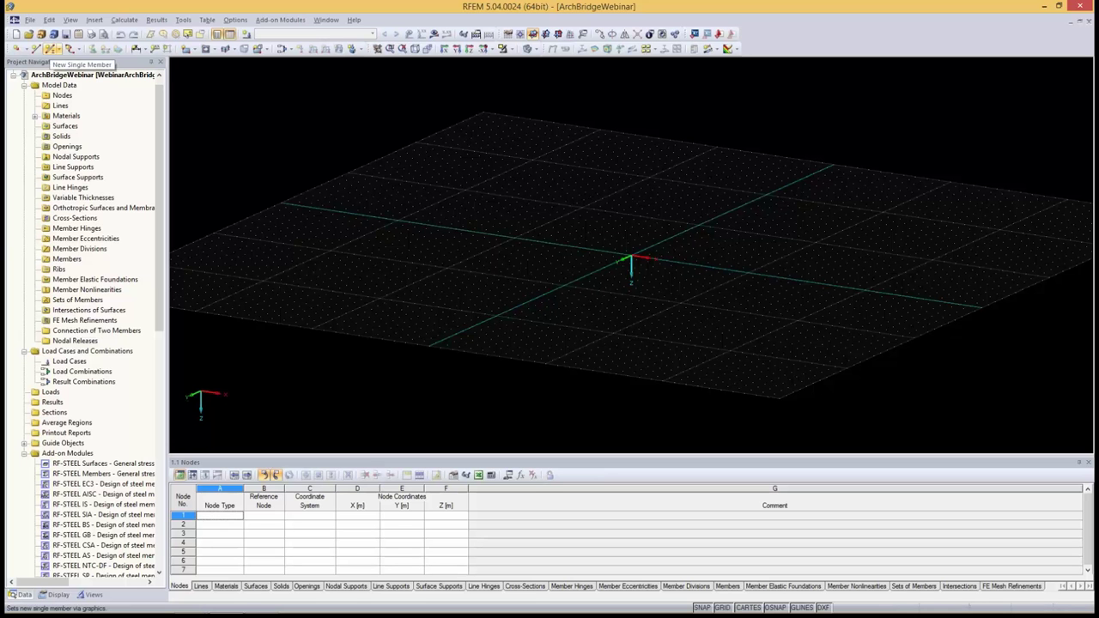
click(53, 49)
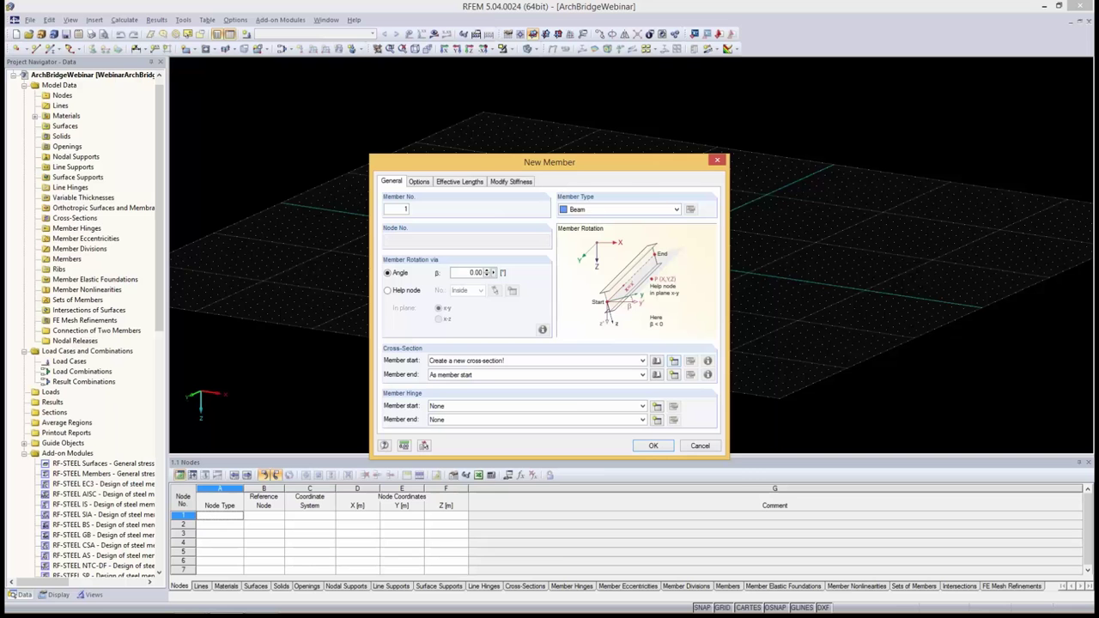
click(674, 361)
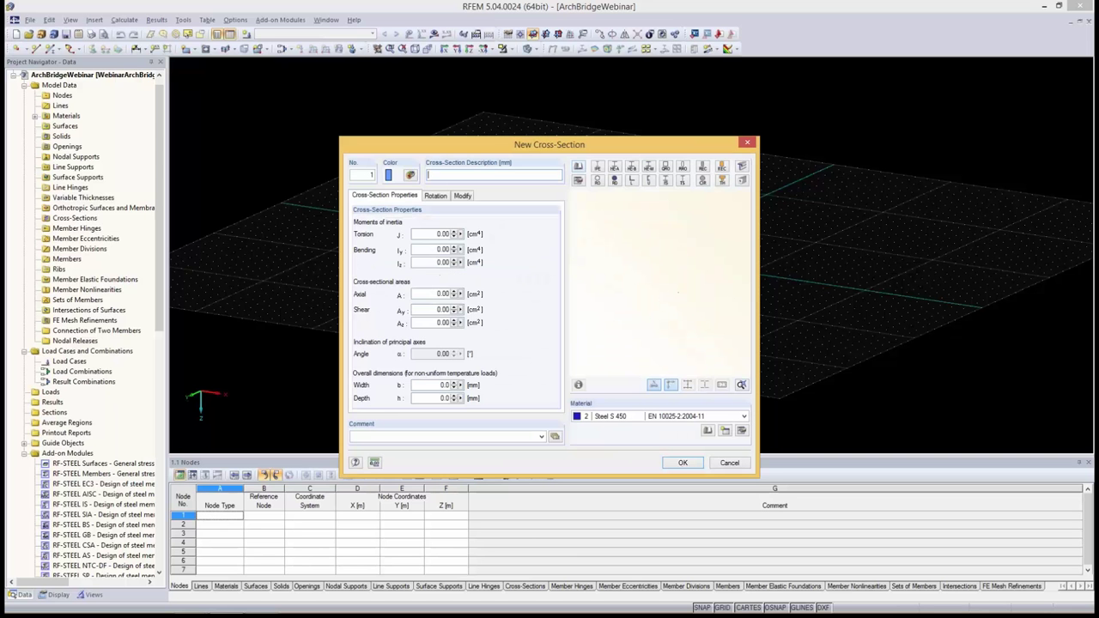
click(579, 166)
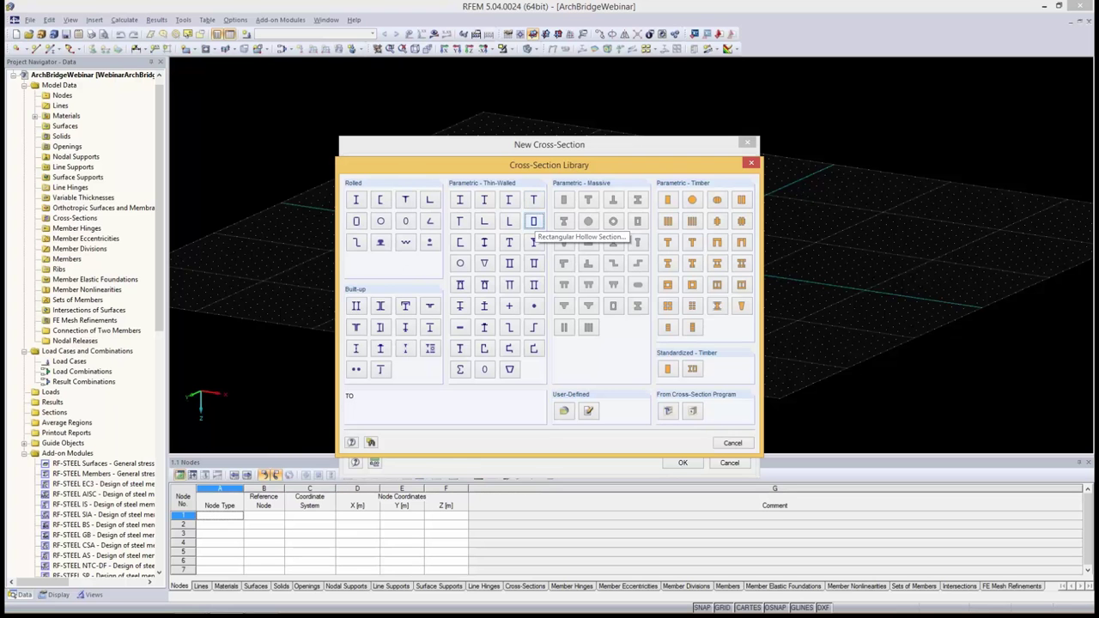
click(533, 222)
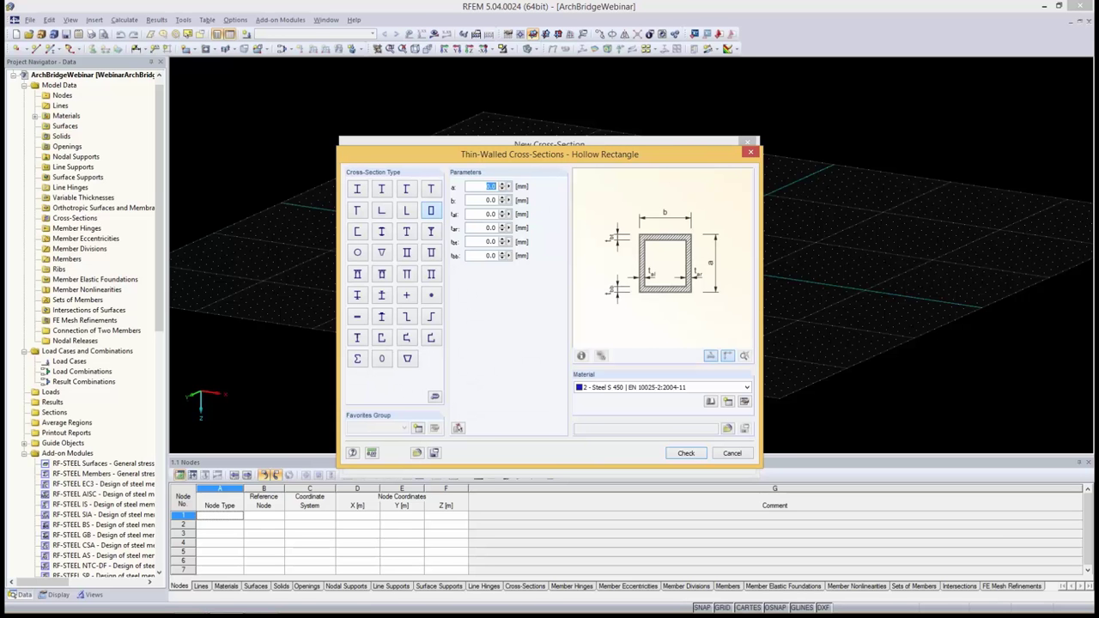
Set the hollow rectangle to a = 1000 mm and b = 300 mm, with all four wall thicknesses at 25 mm
text(1000)
key(Tab)
text(300)
key(Tab)
text(25)
key(Tab)
text(25)
key(Tab)
text(25)
key(Tab)
text(25)
key(Tab)
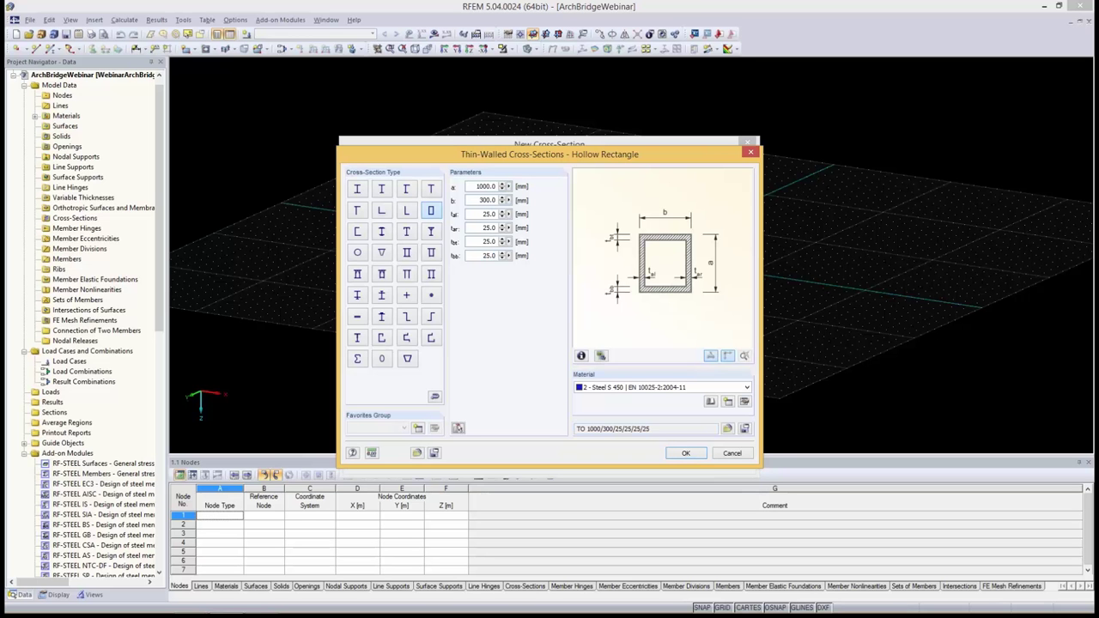
Assign Steel S 450 (EN 10025-2:2004-11) from the material library to the hollow section and accept the new cross-section
click(747, 387)
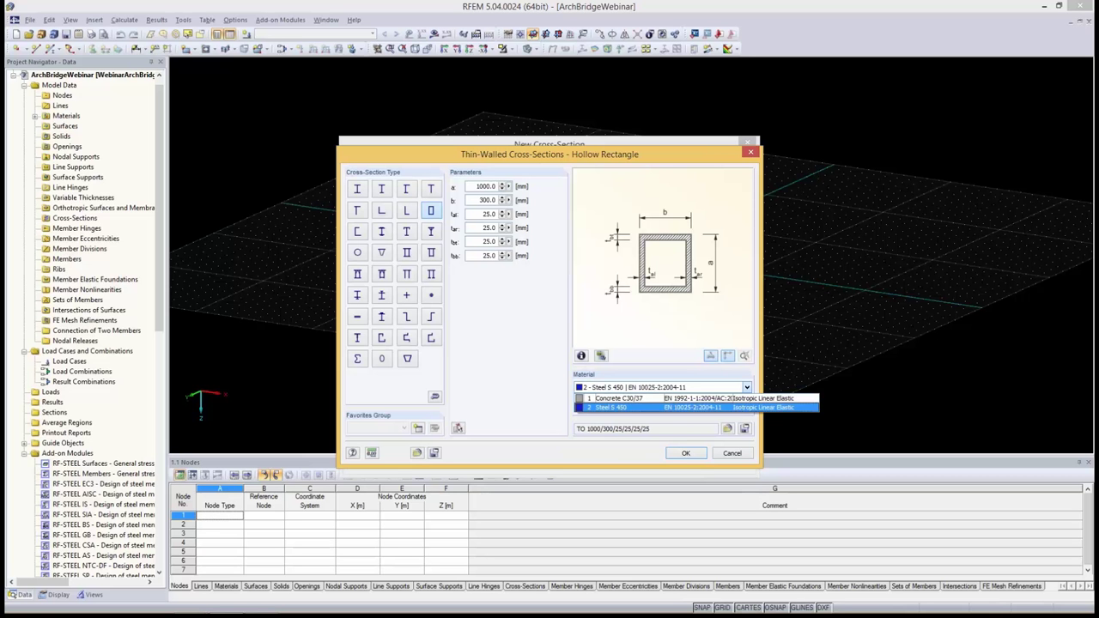
key(Return)
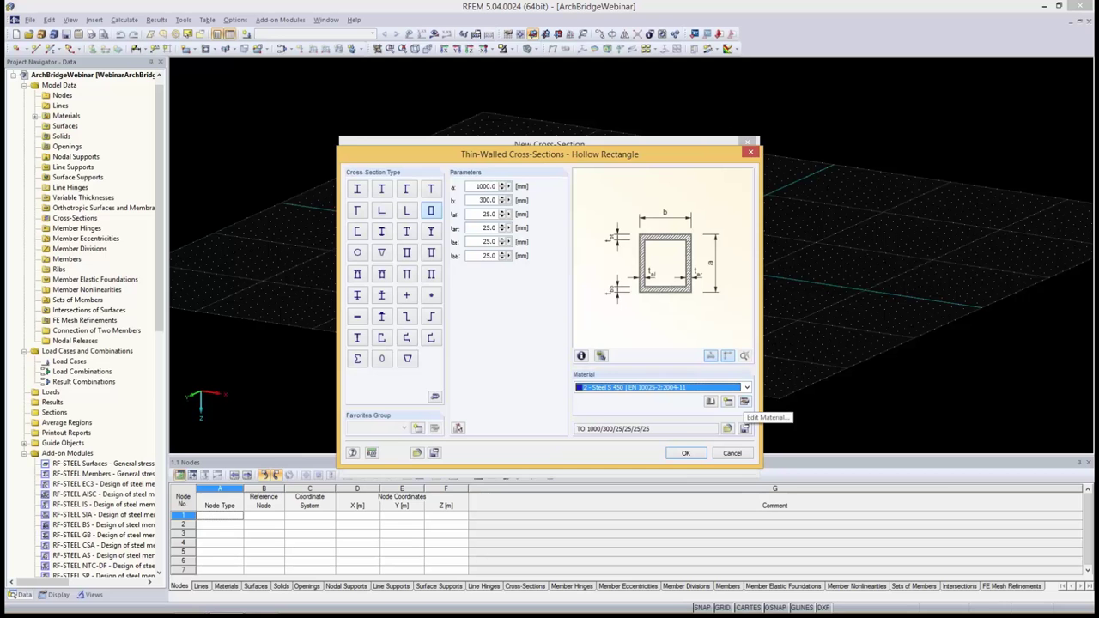
click(727, 400)
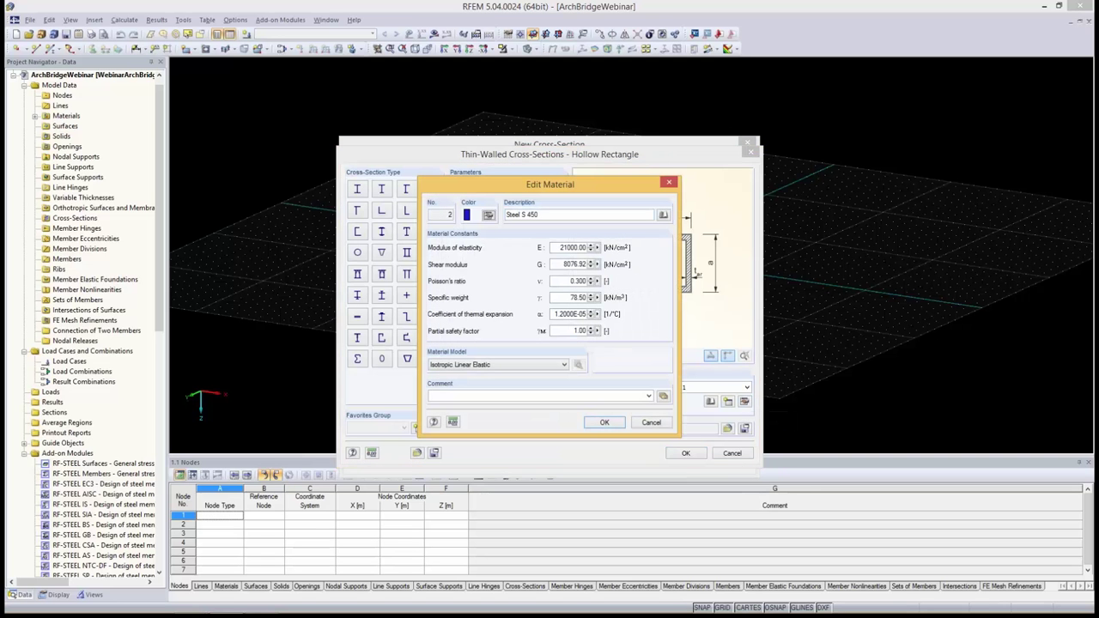
click(663, 214)
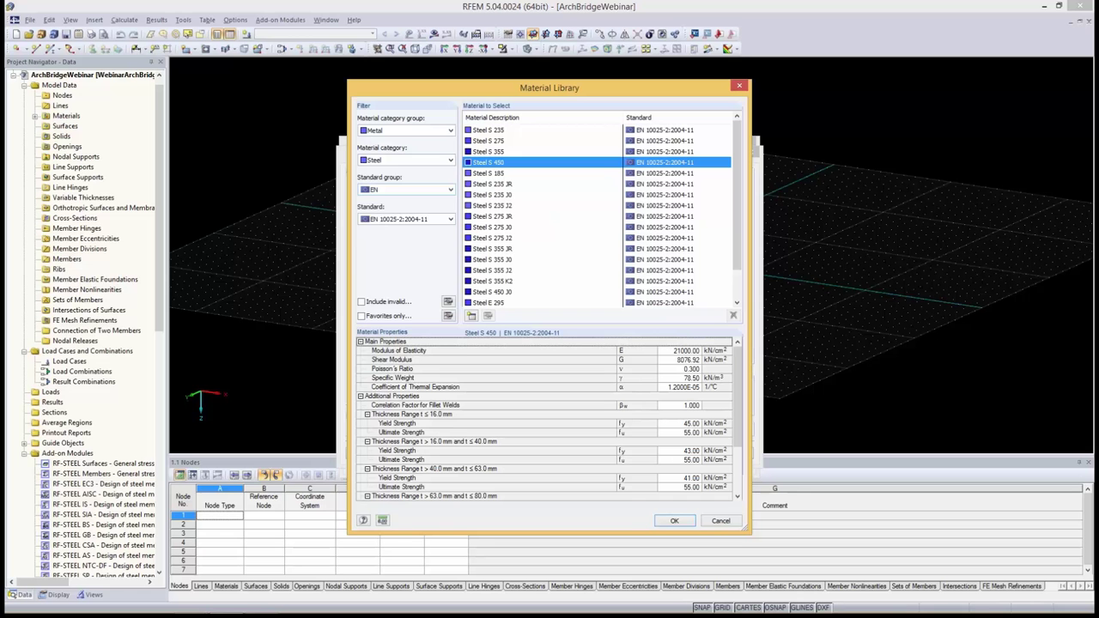
click(450, 189)
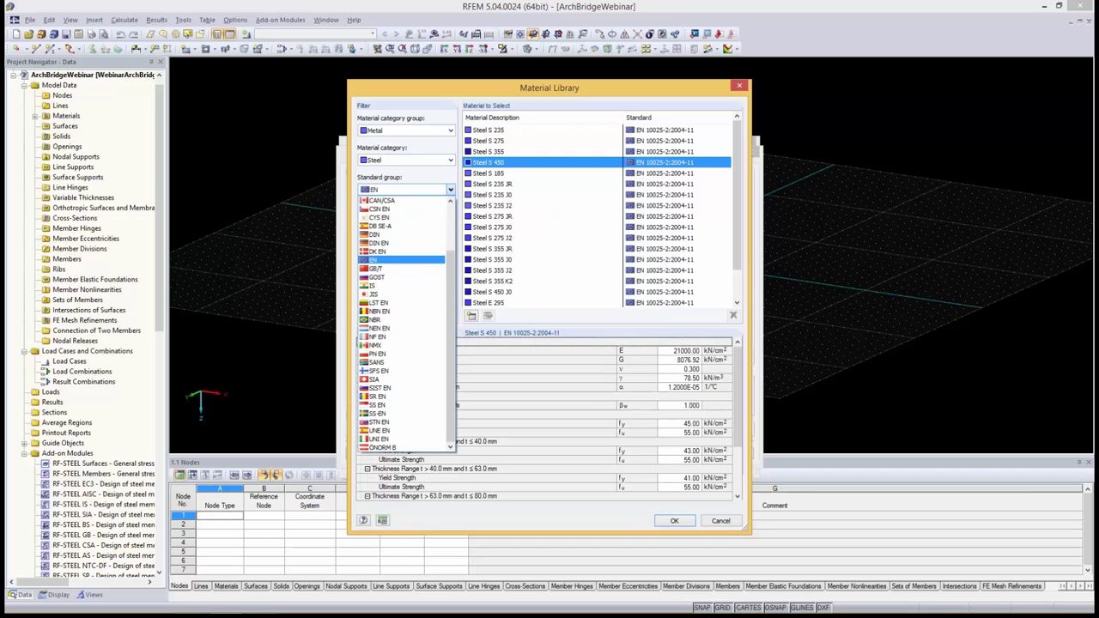
click(450, 188)
click(515, 163)
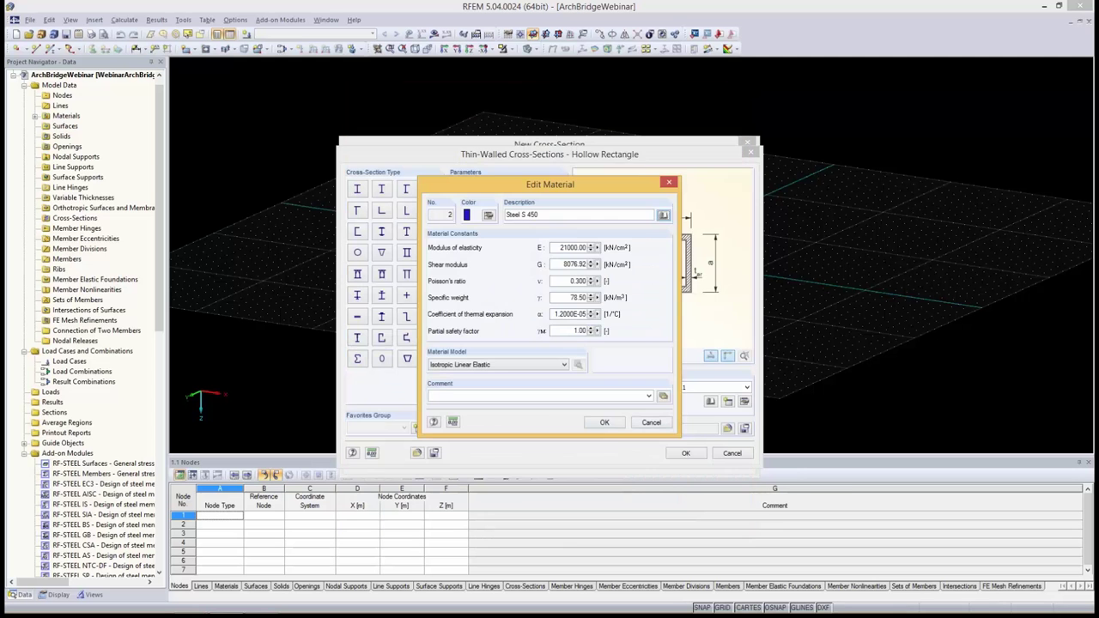
click(604, 422)
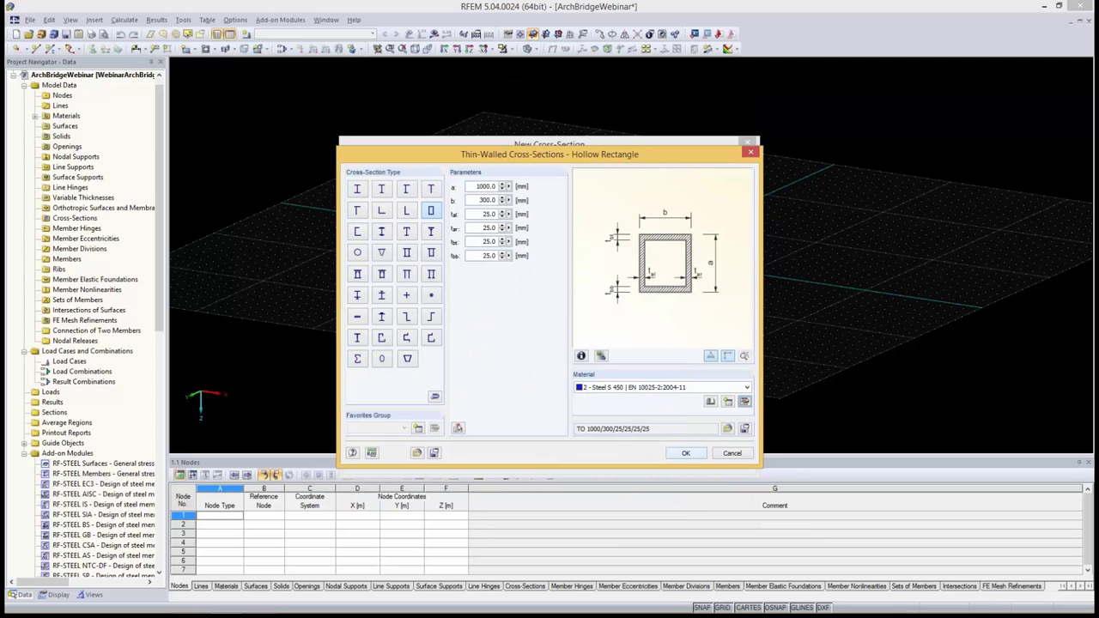
key(Return)
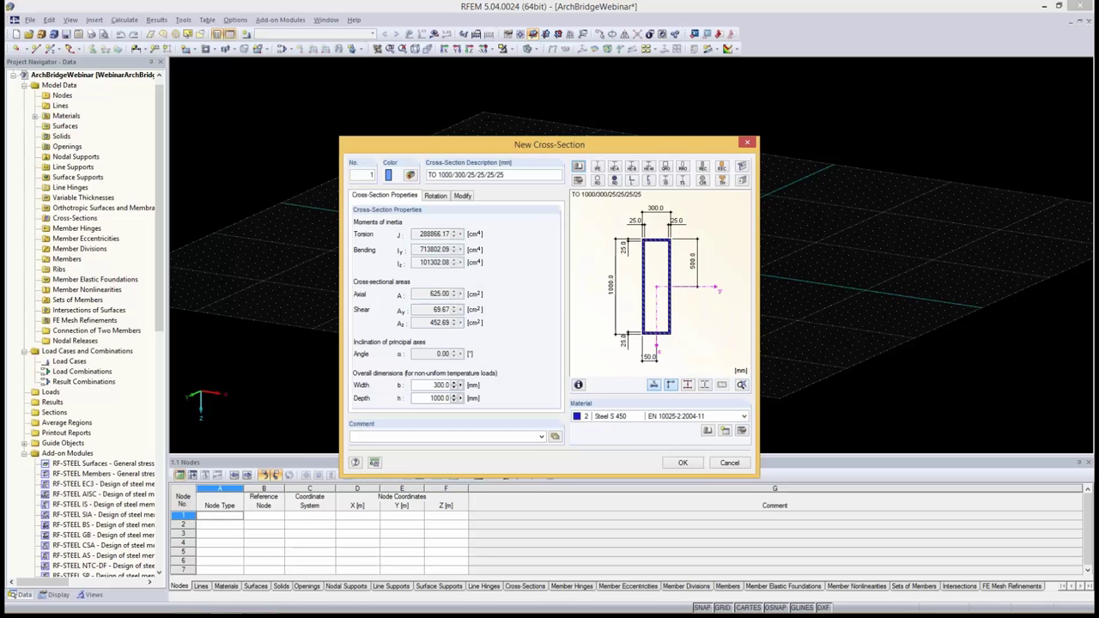
key(Return)
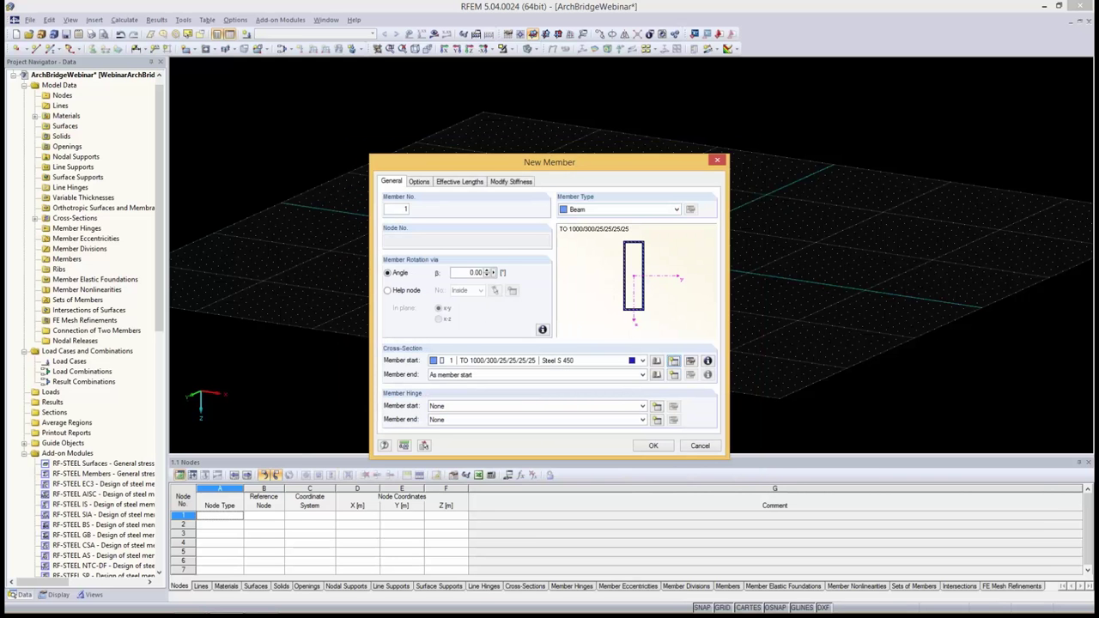
Draw the beam member from the origin to a second node at X 60 m, Y 0 m, Z 0 m
click(653, 445)
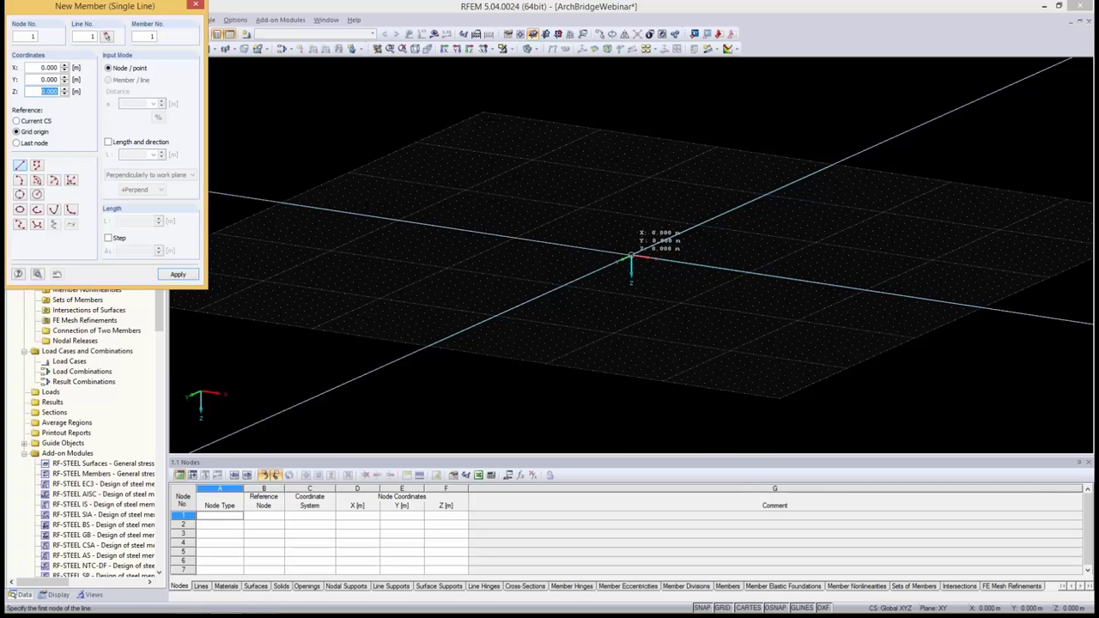
click(631, 258)
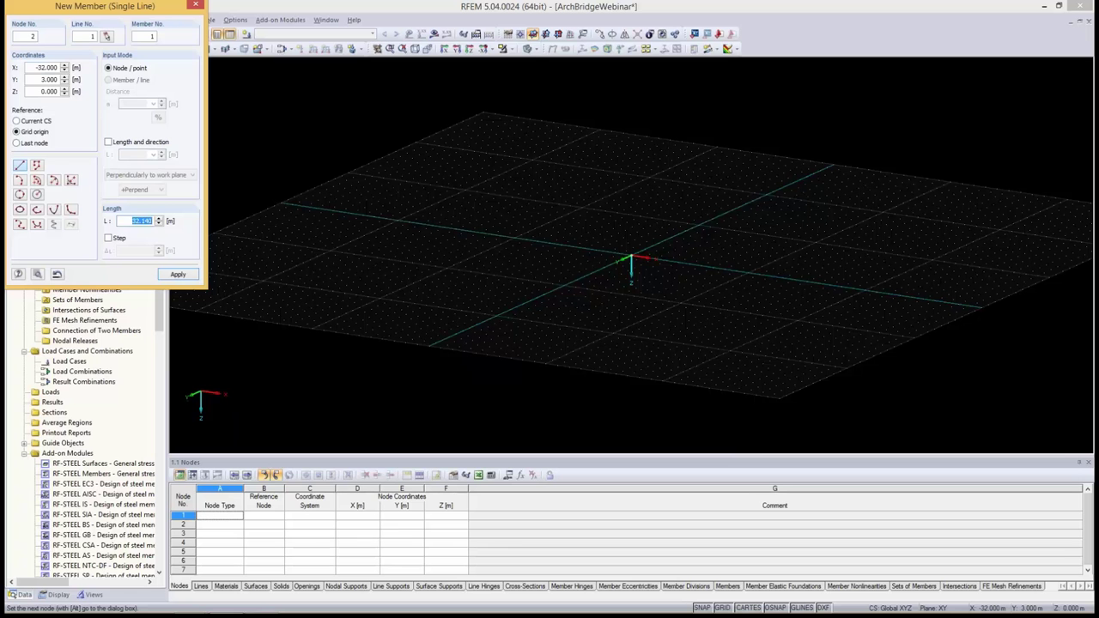
double_click(46, 68)
text(60)
key(Tab)
text(0)
key(Tab)
key(Return)
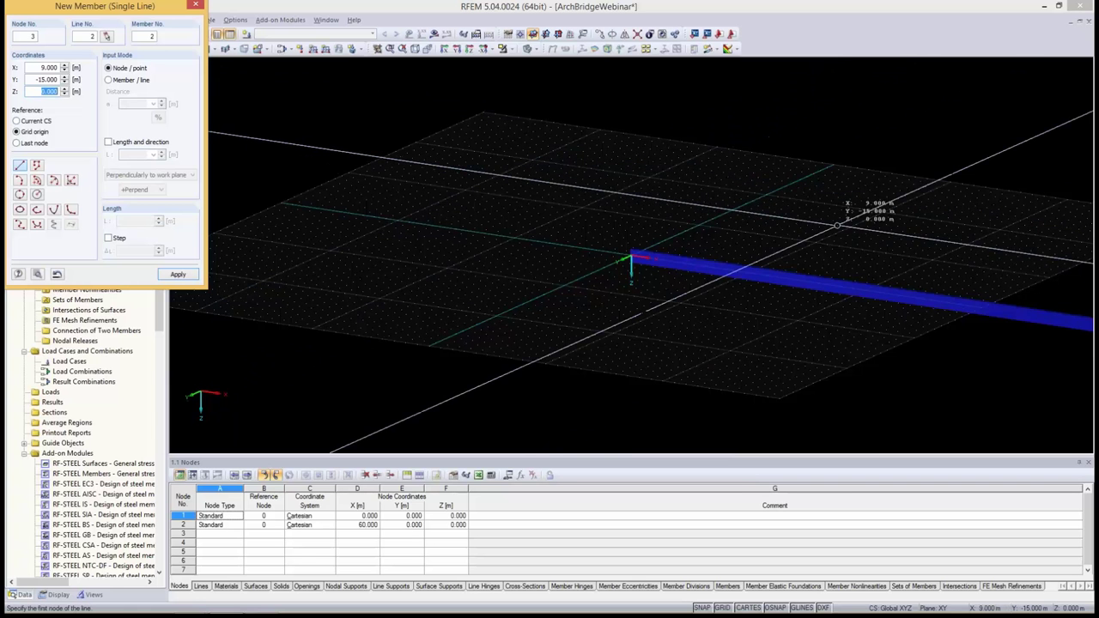
scroll(852, 222, down, 3)
scroll(852, 223, down, 2)
key(Escape)
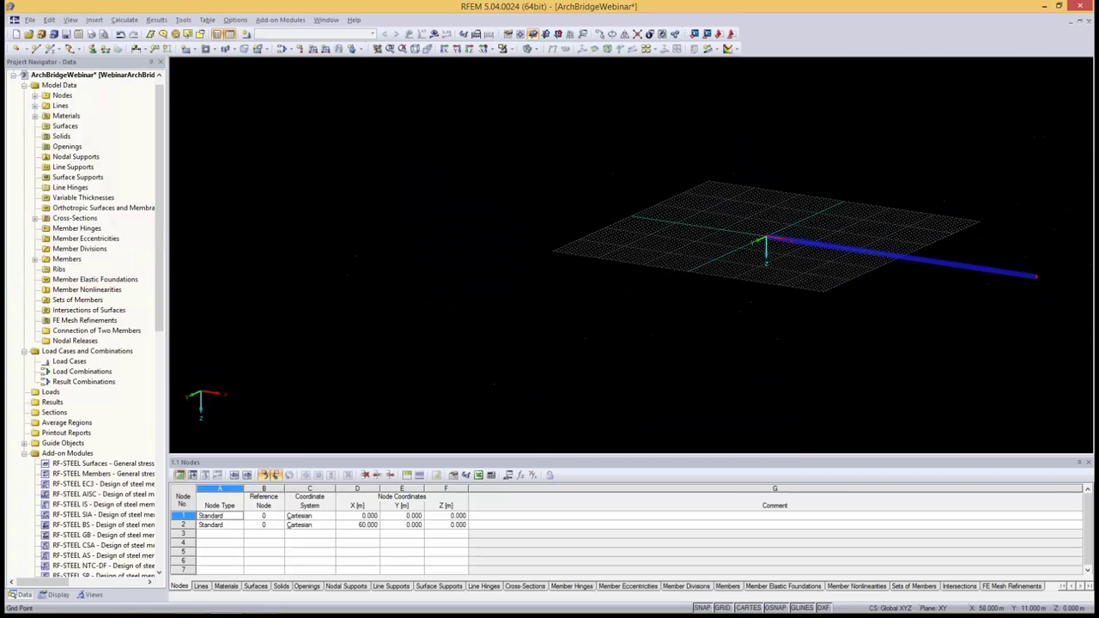
Divide the 60 m member into separate members using 11 intermediate nodes
middle_drag(999, 294, 629, 287)
middle_drag(480, 228, 657, 223)
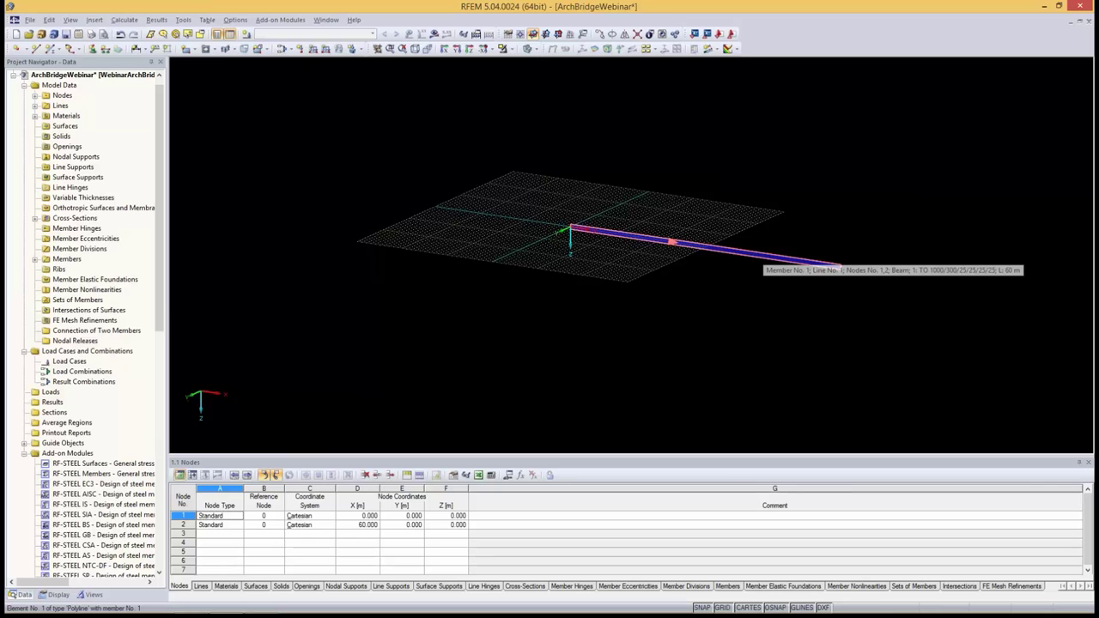
right_click(763, 256)
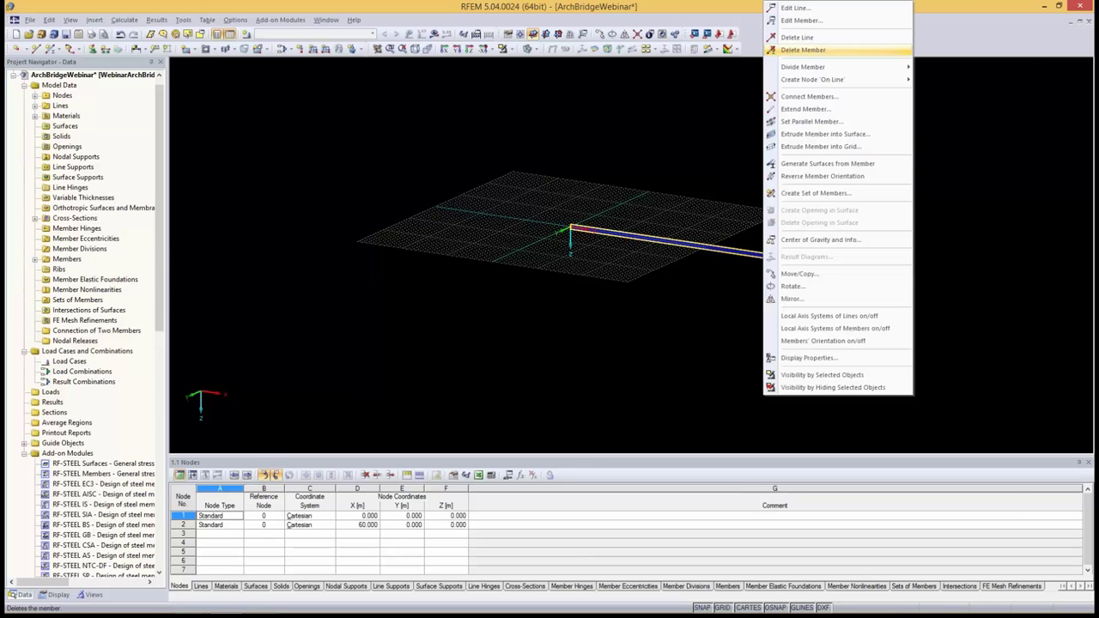
mouse_move(824, 67)
click(962, 80)
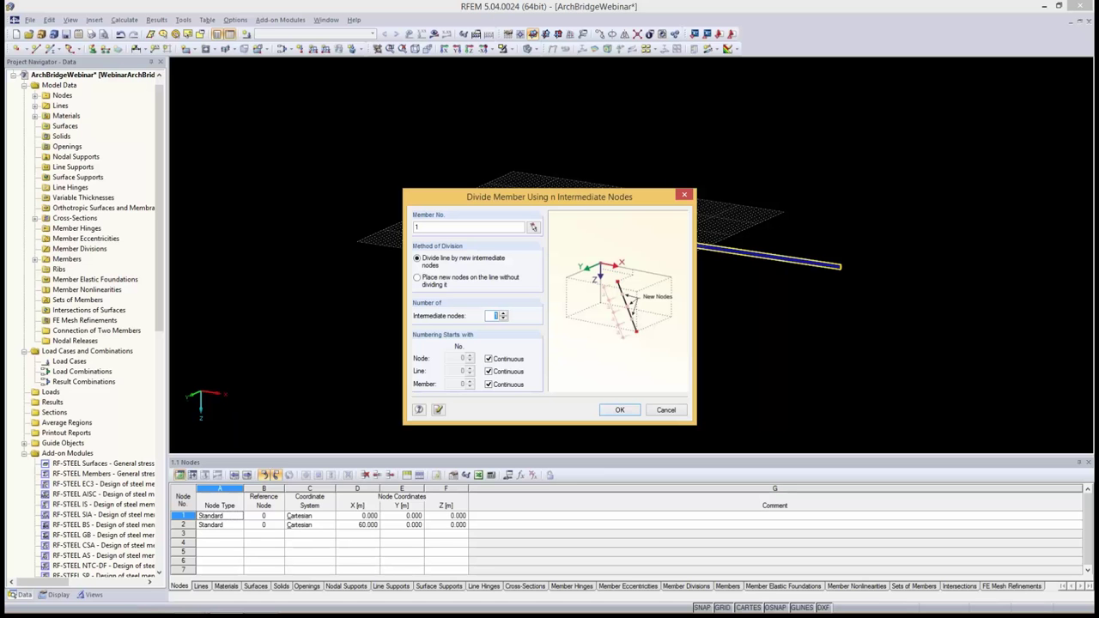
text(11)
key(Return)
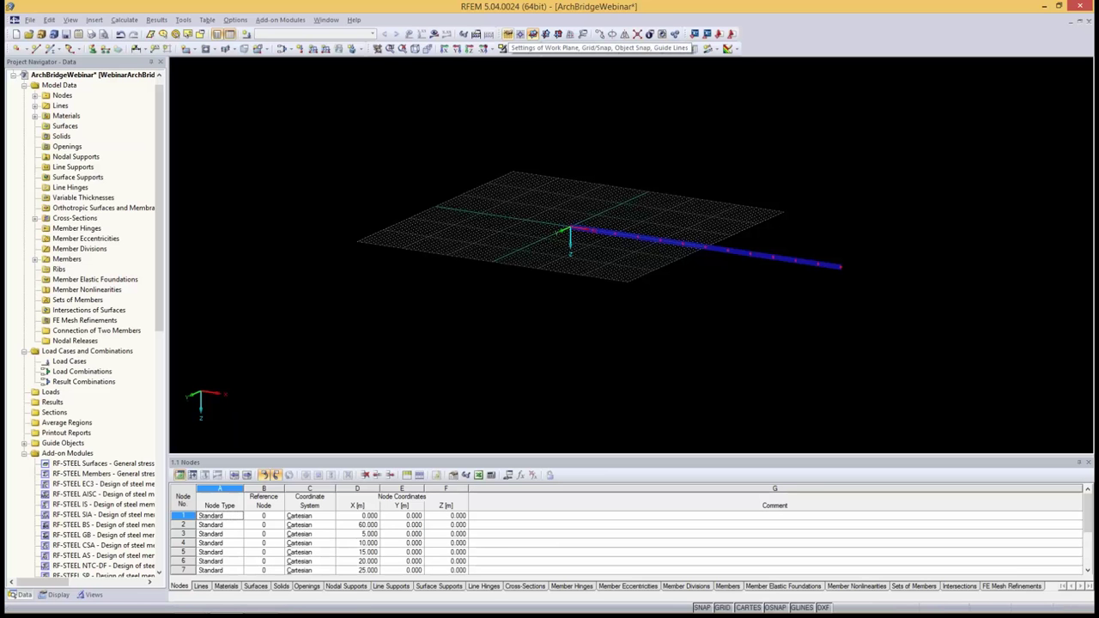
Set the work plane's number of grid points to adapt dynamically to the size of the model
click(533, 33)
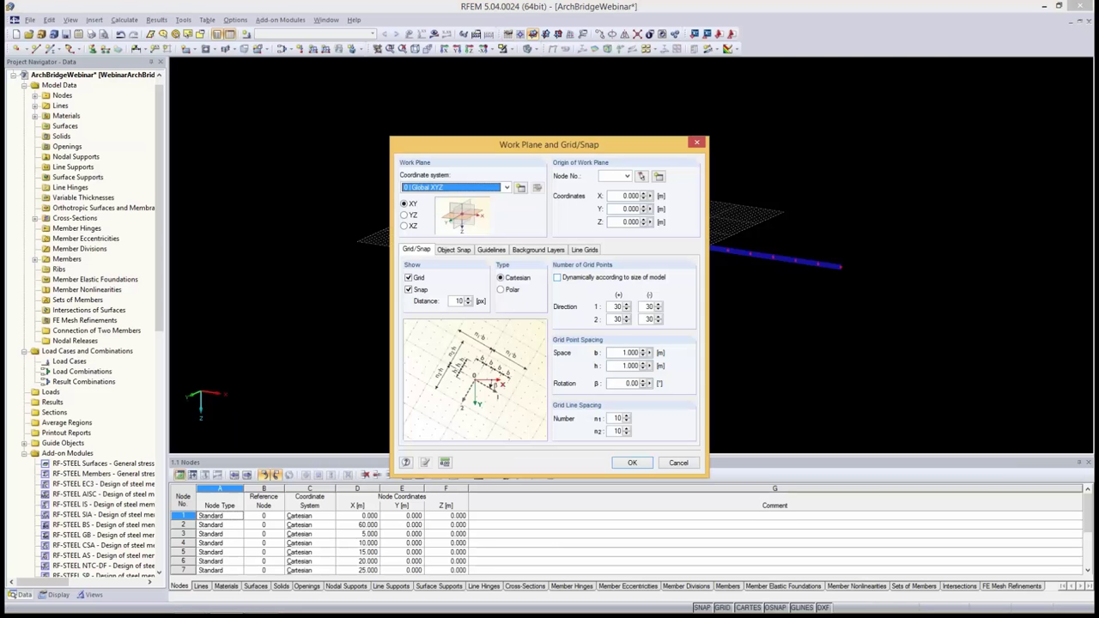
click(557, 277)
click(632, 463)
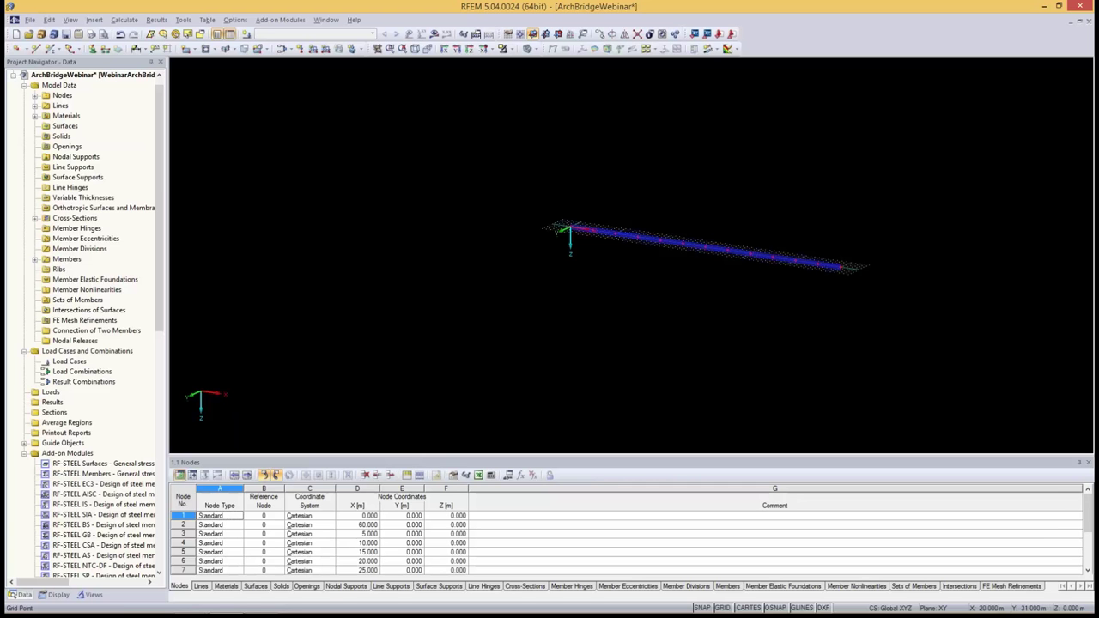
scroll(617, 278, up, 1)
scroll(613, 249, up, 1)
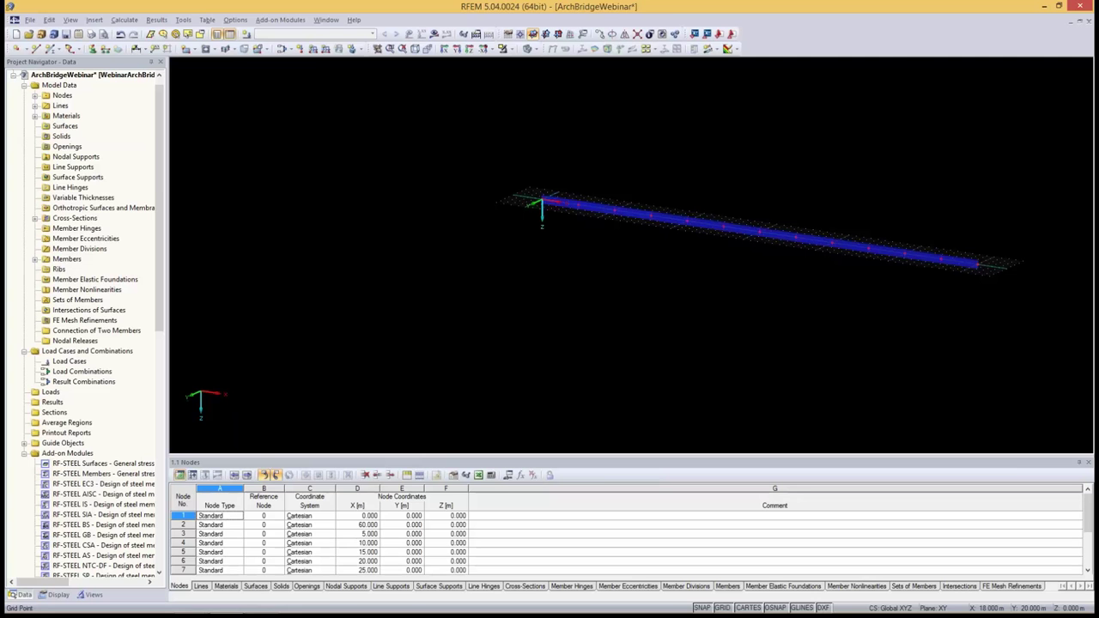
key(alt+Tab)
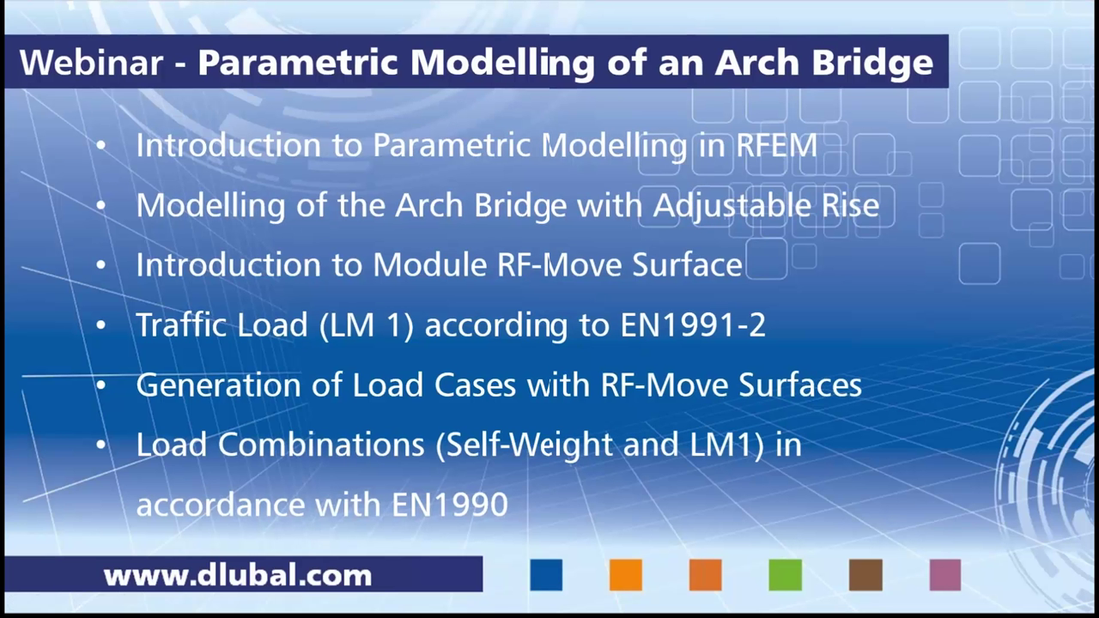
key(Right)
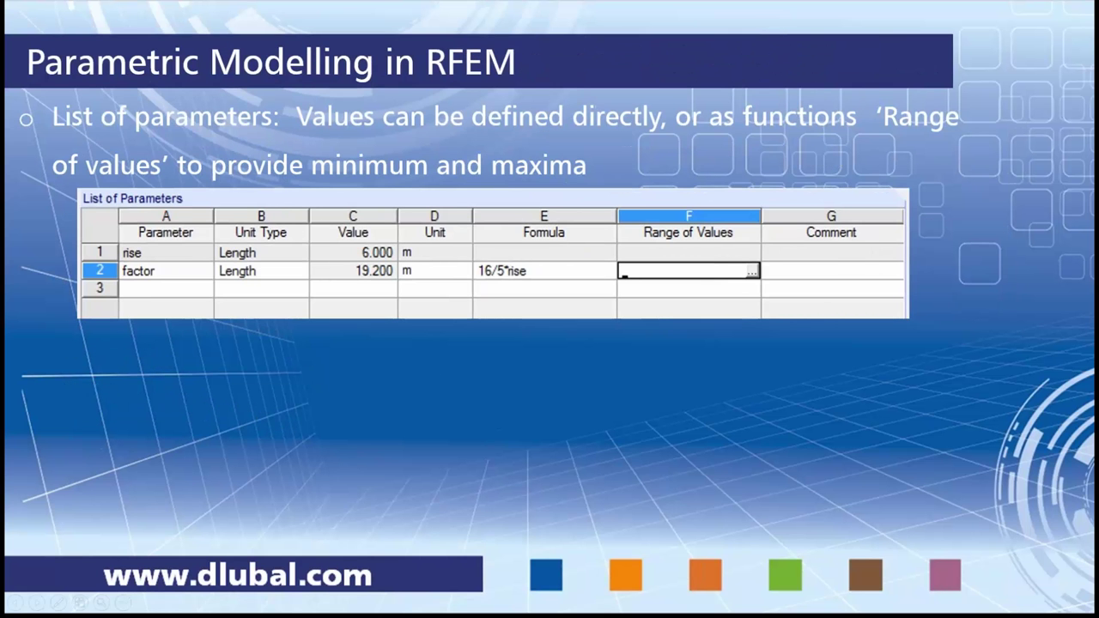
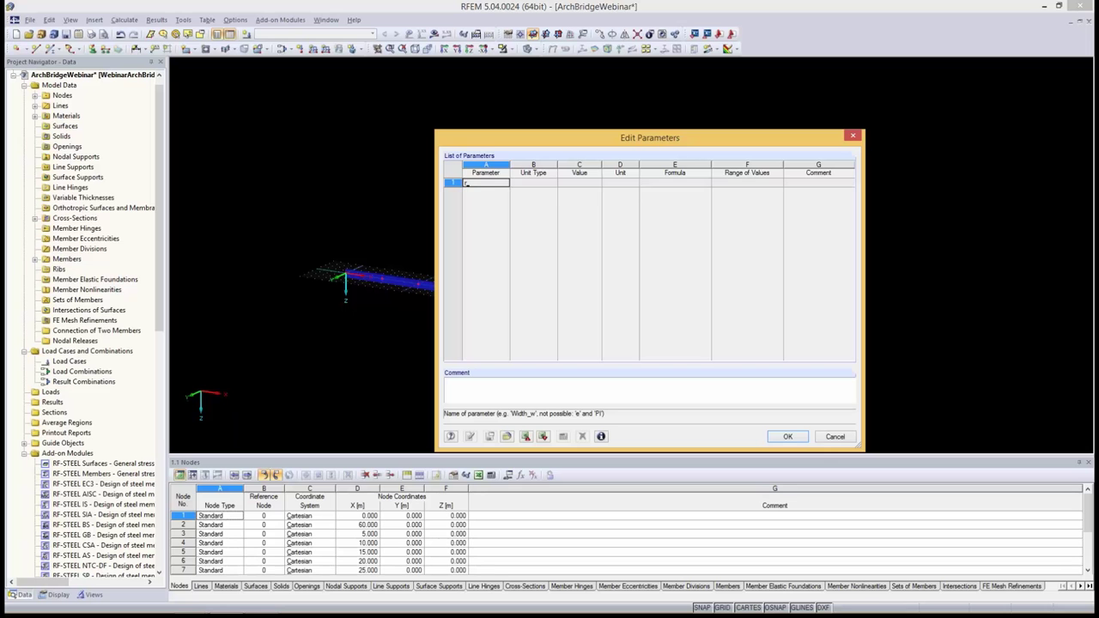
Define the first parameter as rise with unit type Length and a value of 6 m
text(ise)
key(Tab)
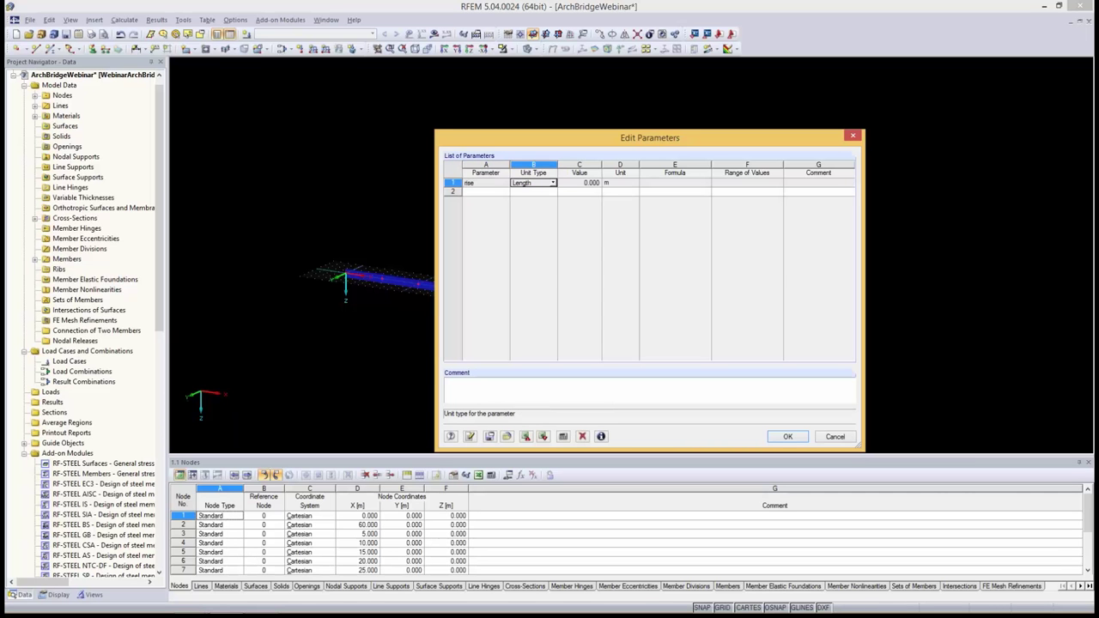
key(alt+Down)
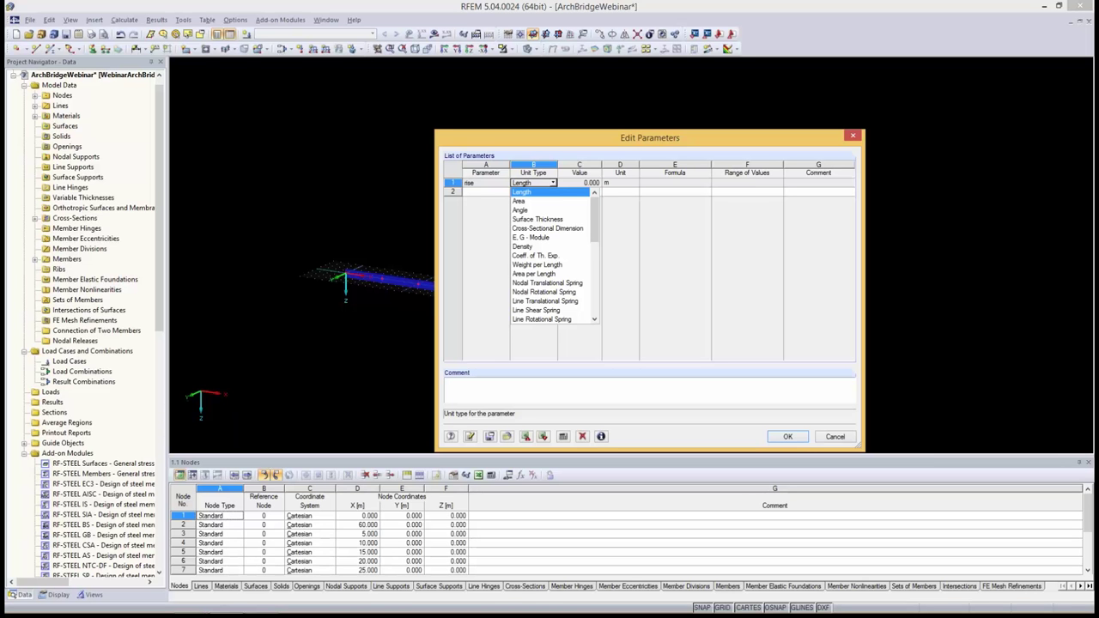
key(Return)
key(Tab)
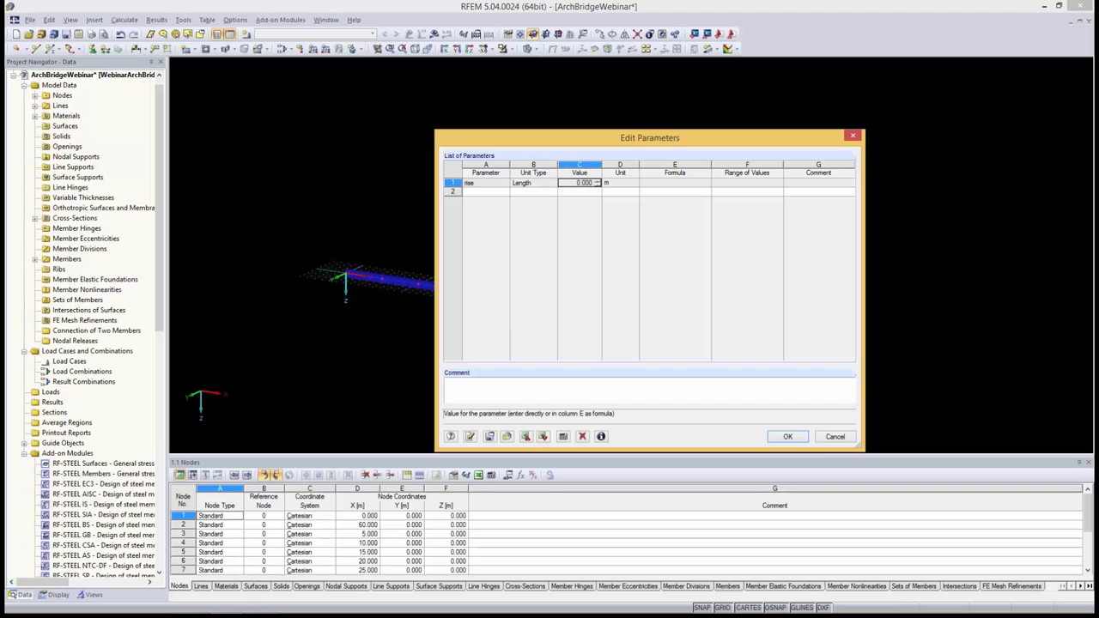
text(6)
key(Tab)
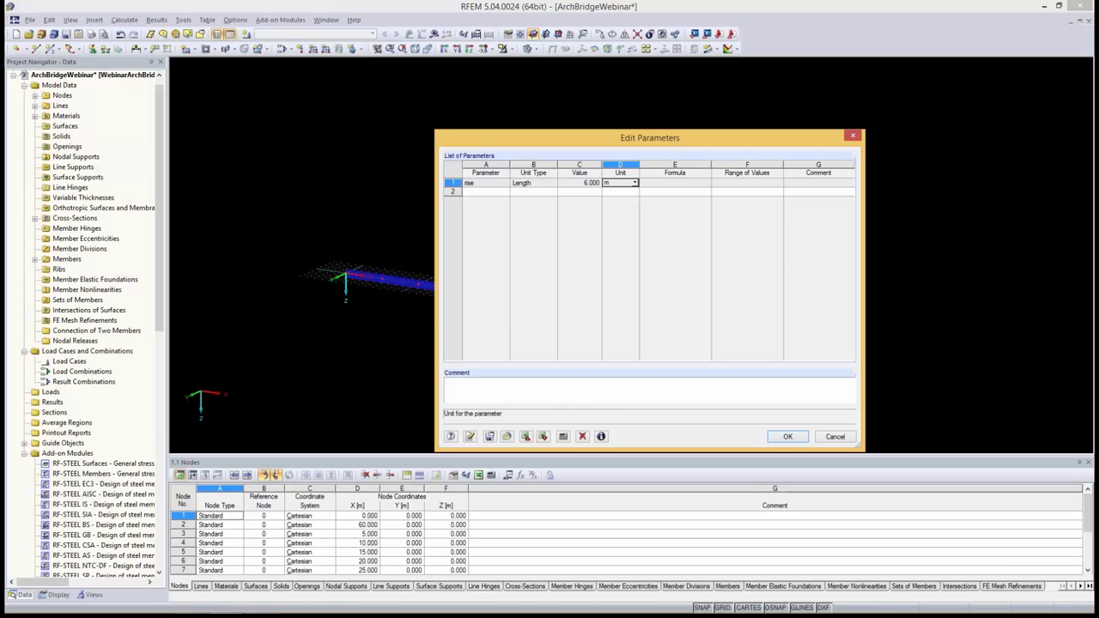
Define a second parameter named factor with unit type Length and the formula 16/5*rise
click(486, 191)
text(fa)
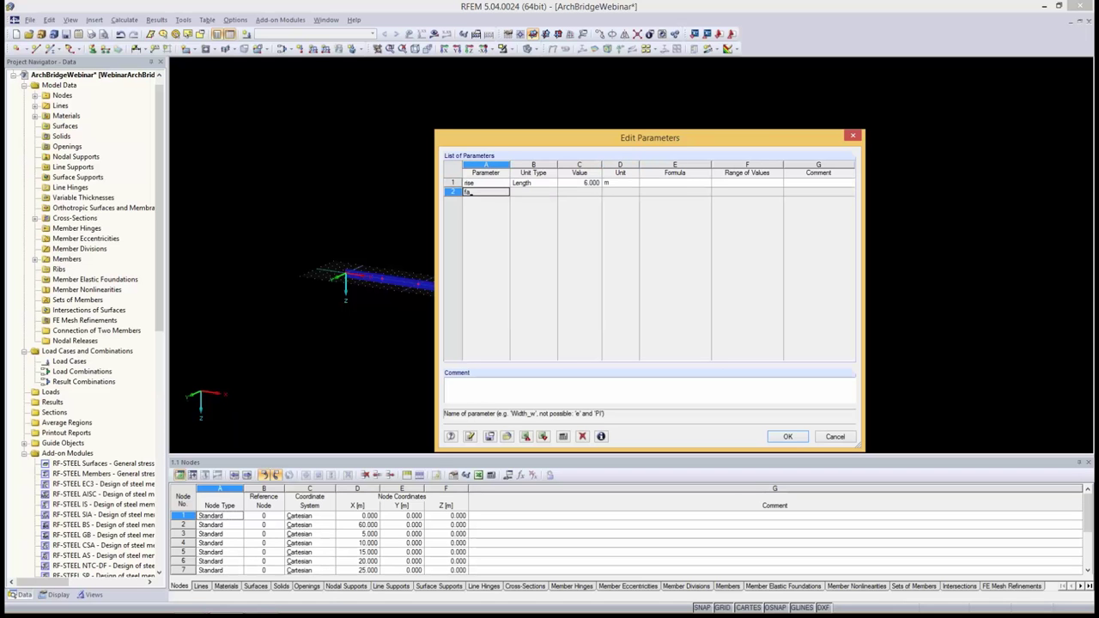
text(ctor)
key(Tab)
key(Tab)
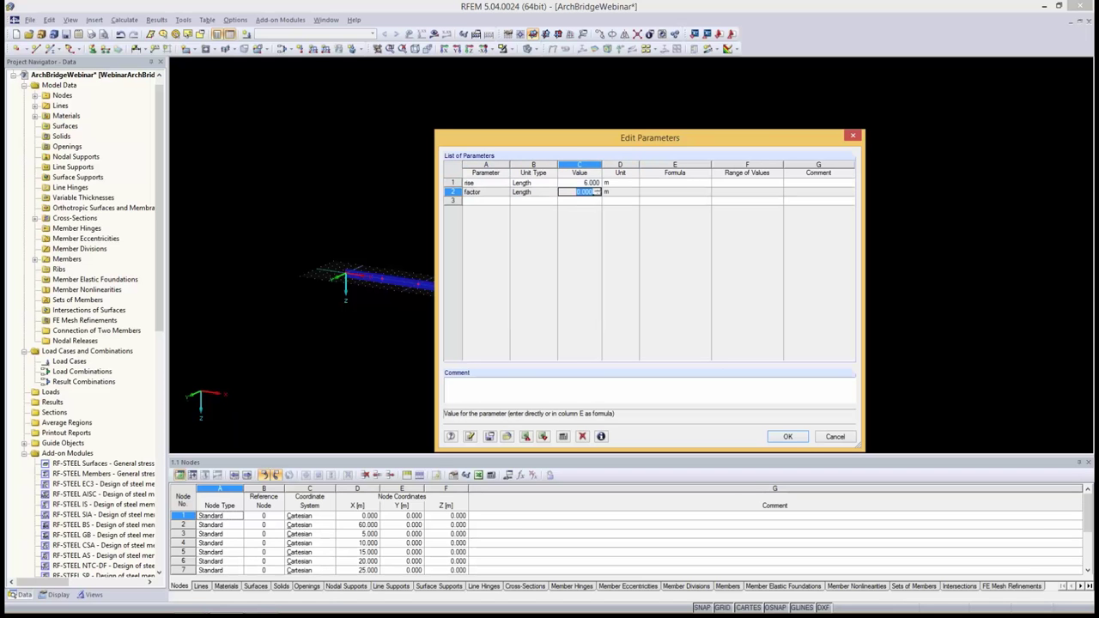
key(Tab)
key(Tab)
text(1)
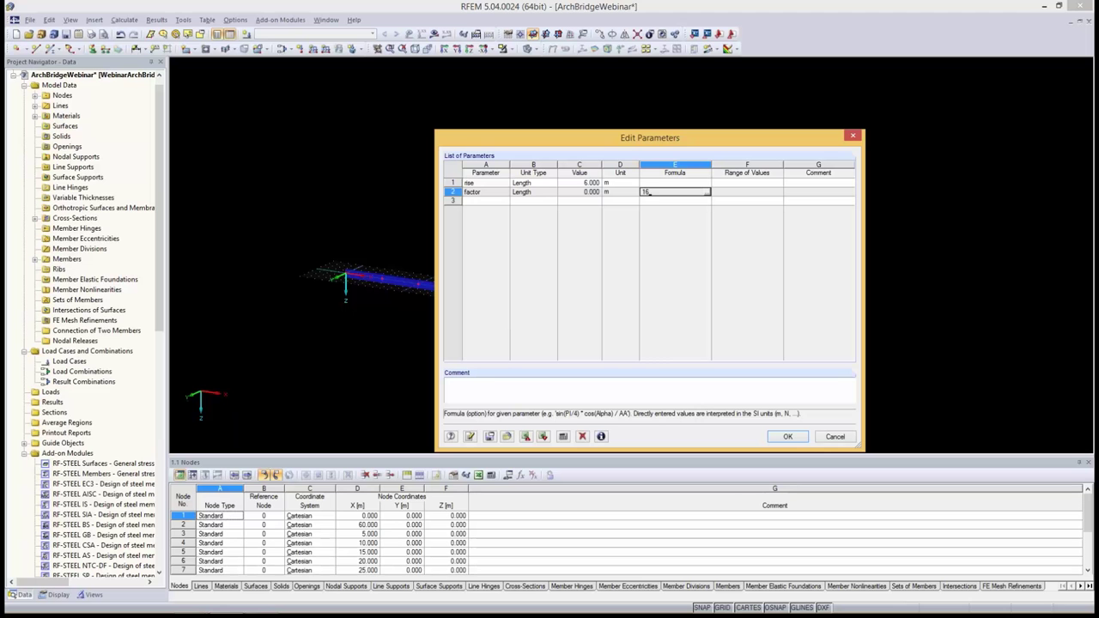
text(6/5*rise)
key(Tab)
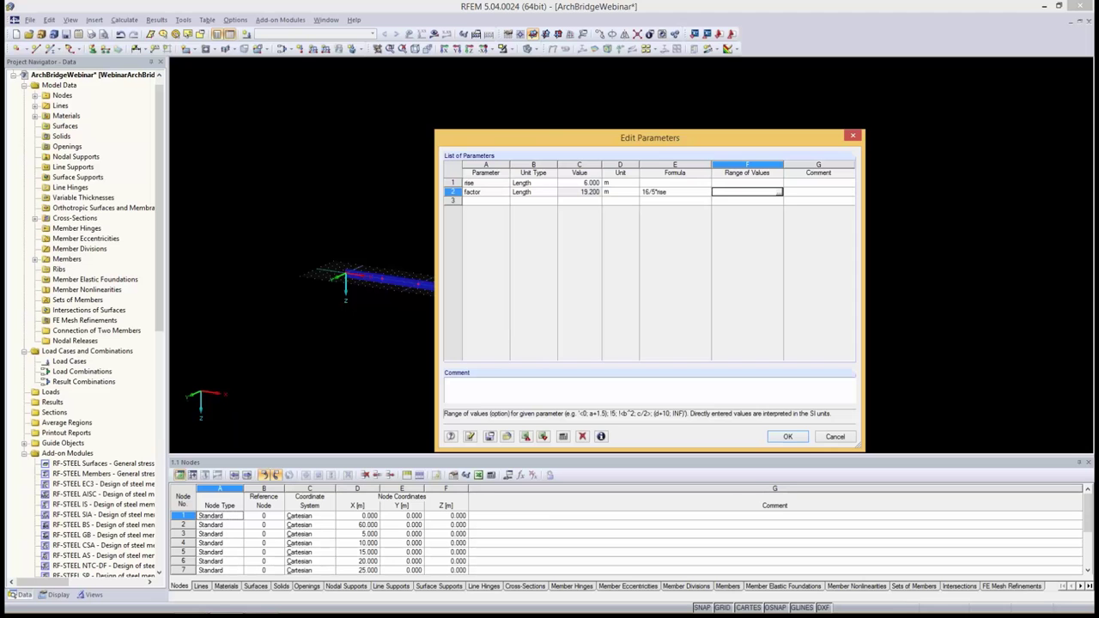
click(787, 437)
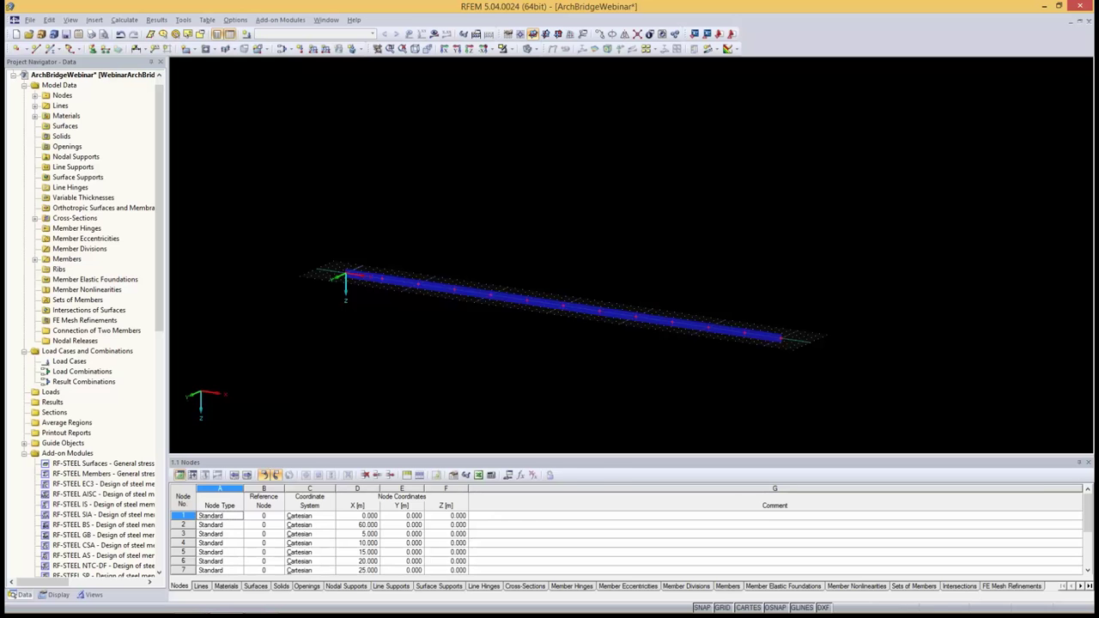
Enlarge the node table and add node 14 with coordinates X 10 m and Y 0 m
drag(549, 455, 550, 299)
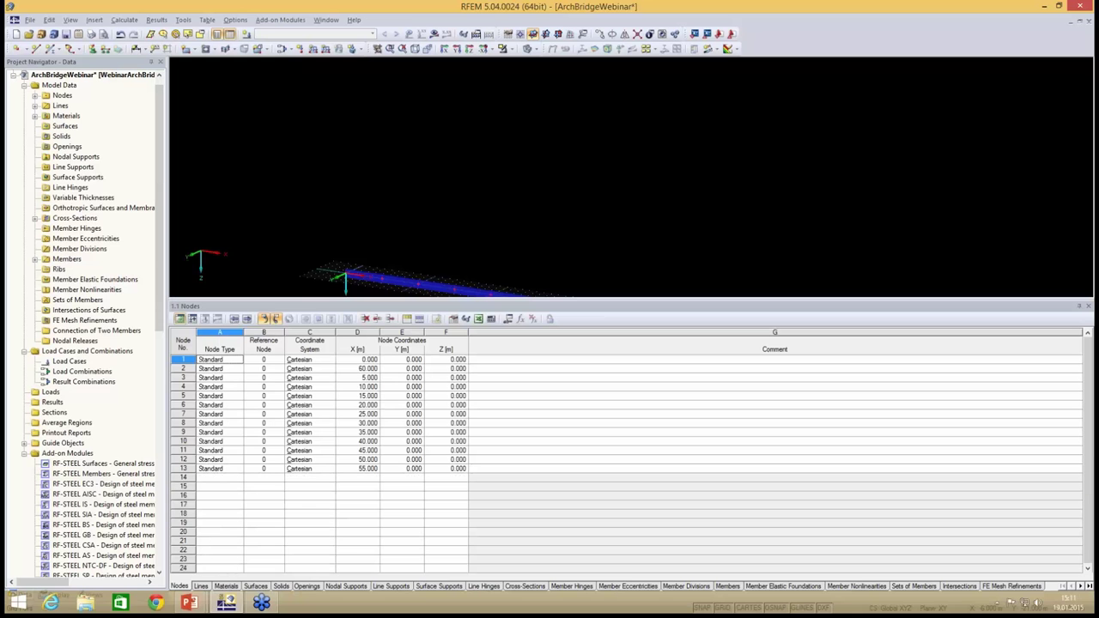
middle_drag(346, 288, 355, 170)
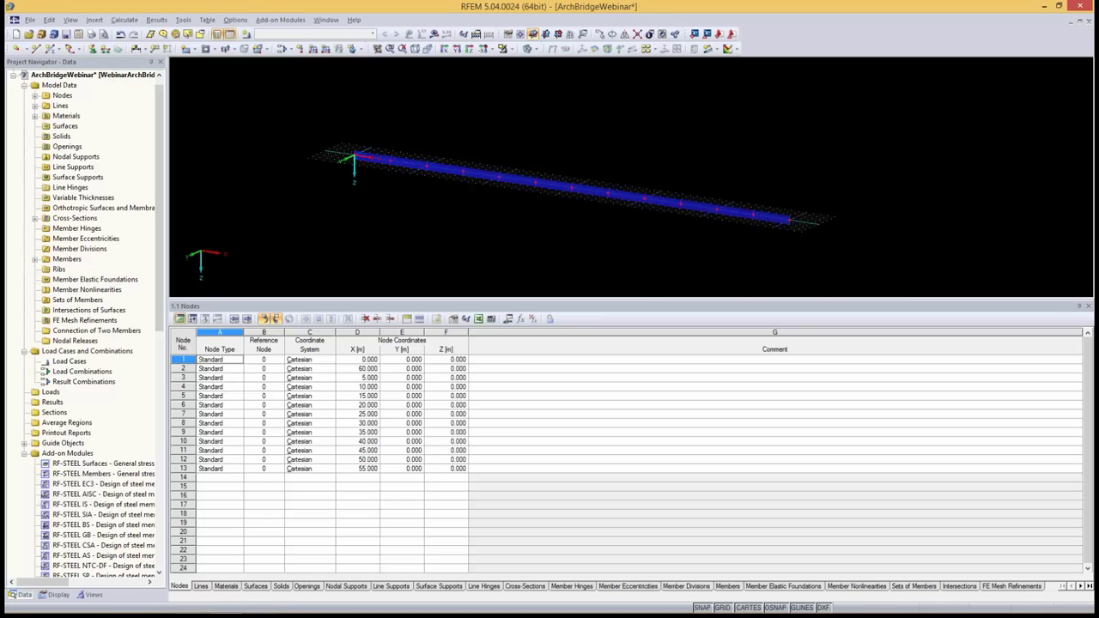
click(220, 477)
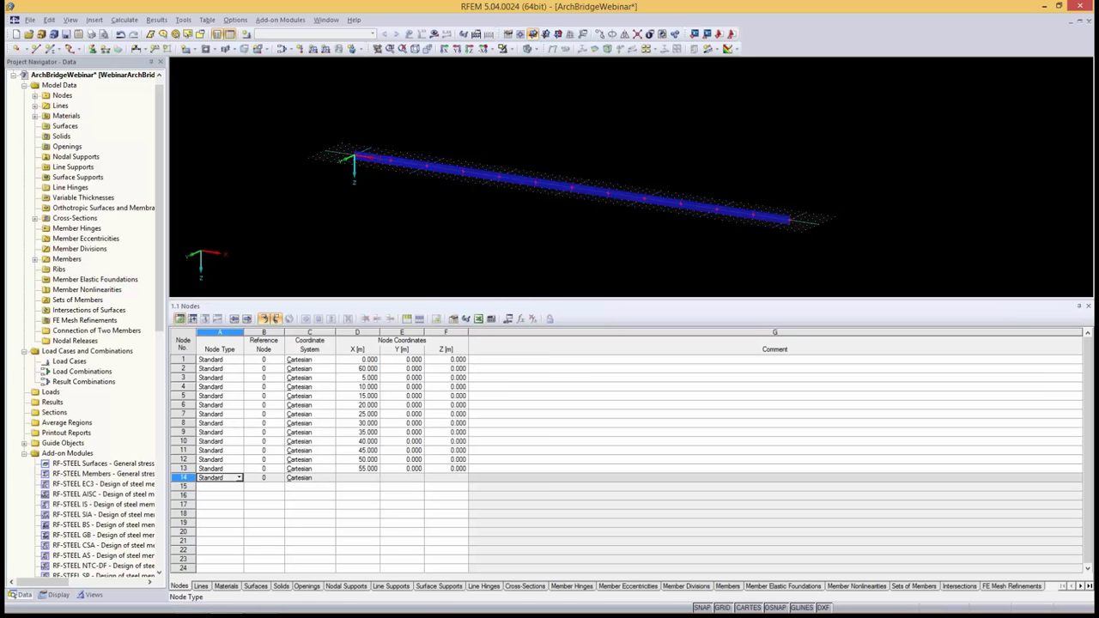
click(357, 477)
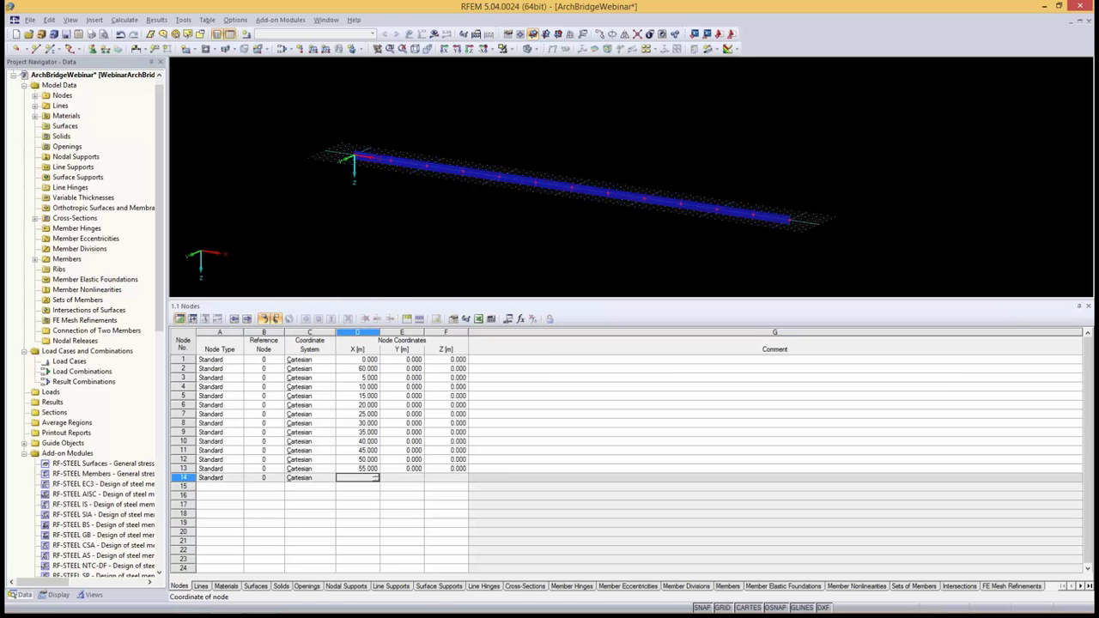
text(10)
key(Tab)
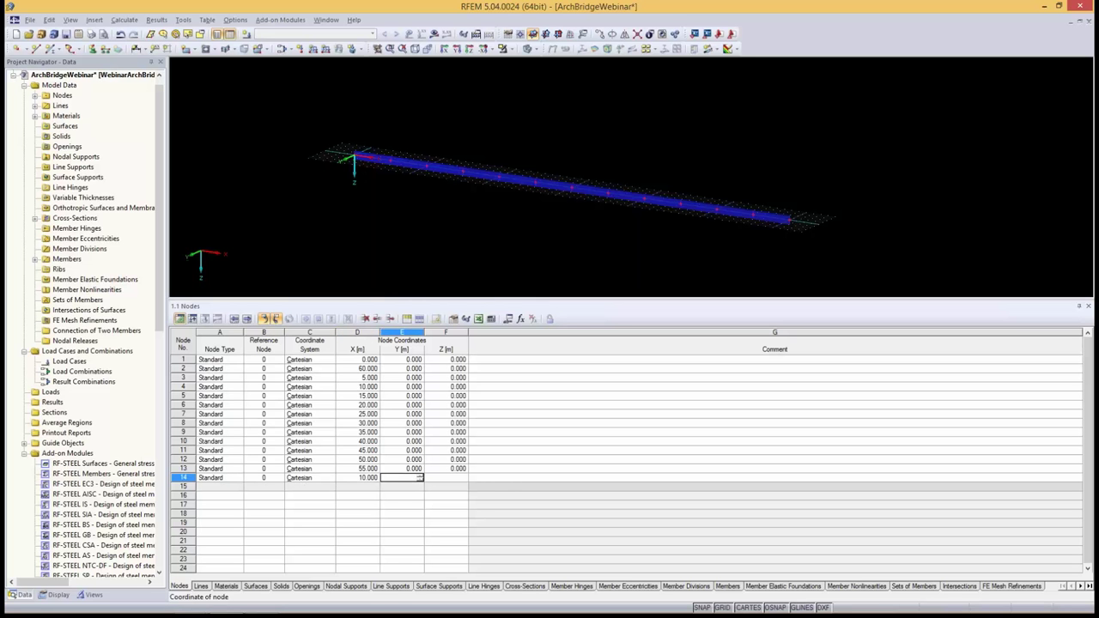
key(Tab)
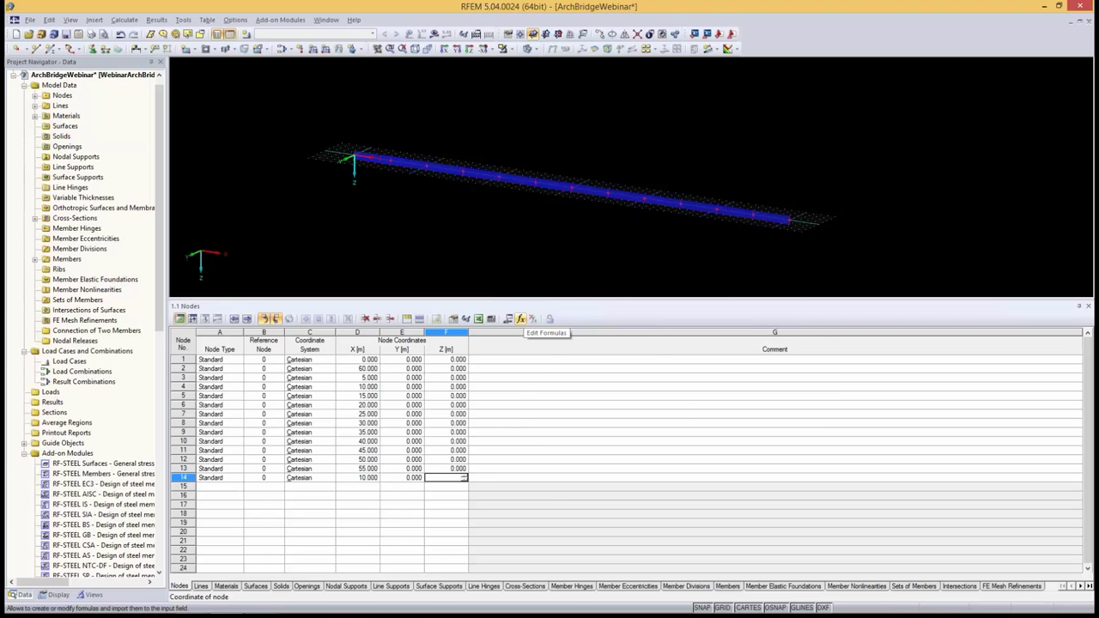
Define node 14's Z coordinate with the formula -factor*((1/6)^4-2*(1/6)^3+(1/6))
click(520, 319)
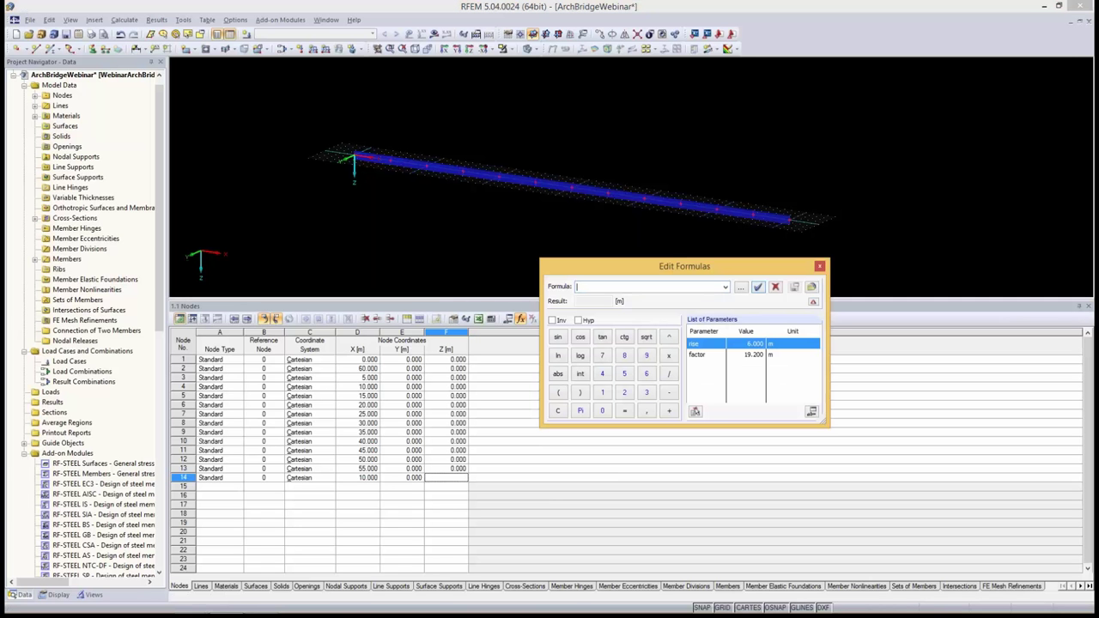
text(-factor*((1/6)
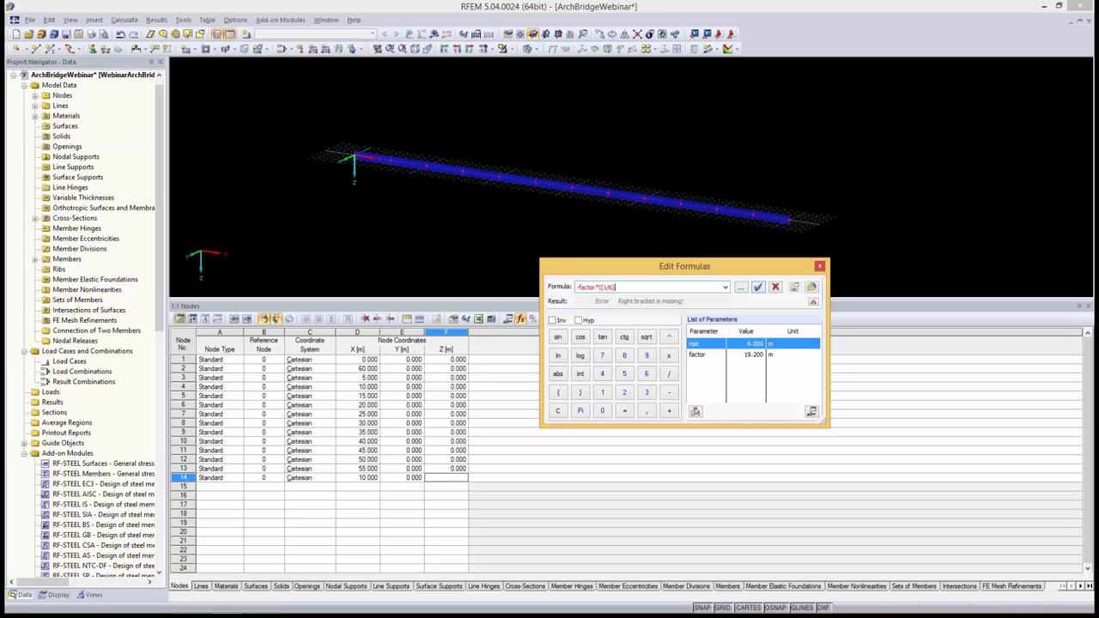
text()^4-2*(1/6)^3+(1/6)))
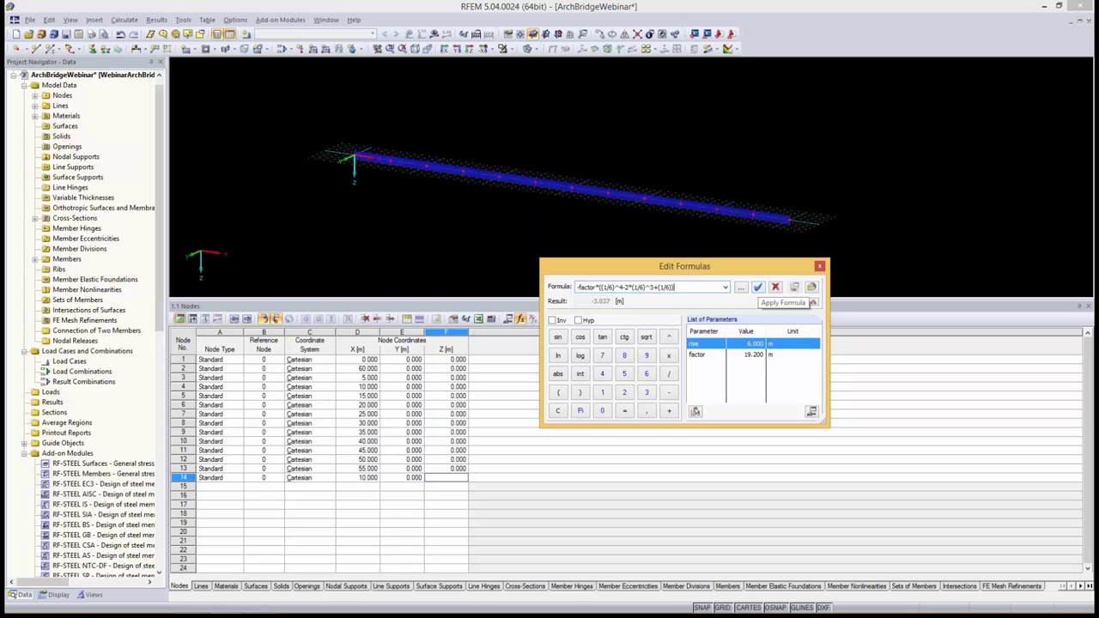
click(757, 287)
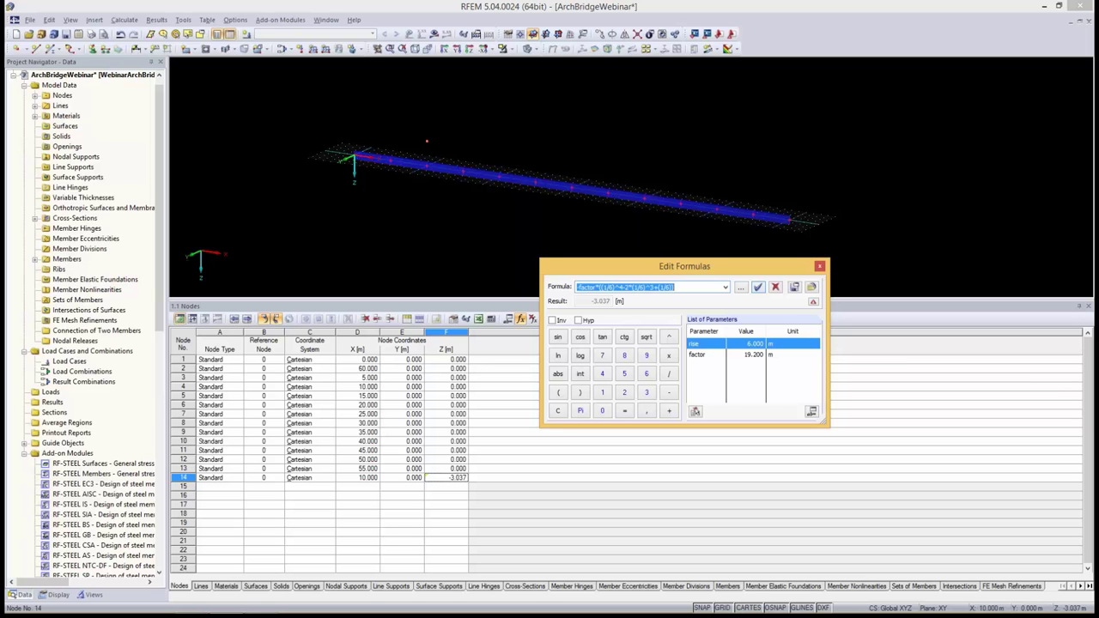
click(819, 266)
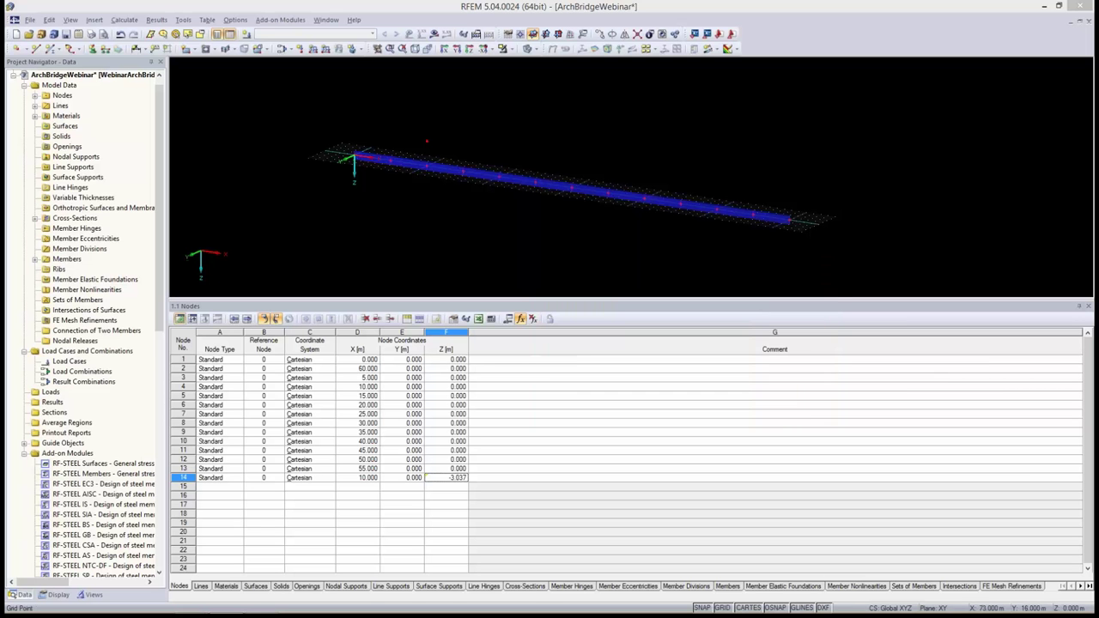
Add node 15 with coordinates X 20 m and Y 0 m
click(220, 486)
click(357, 486)
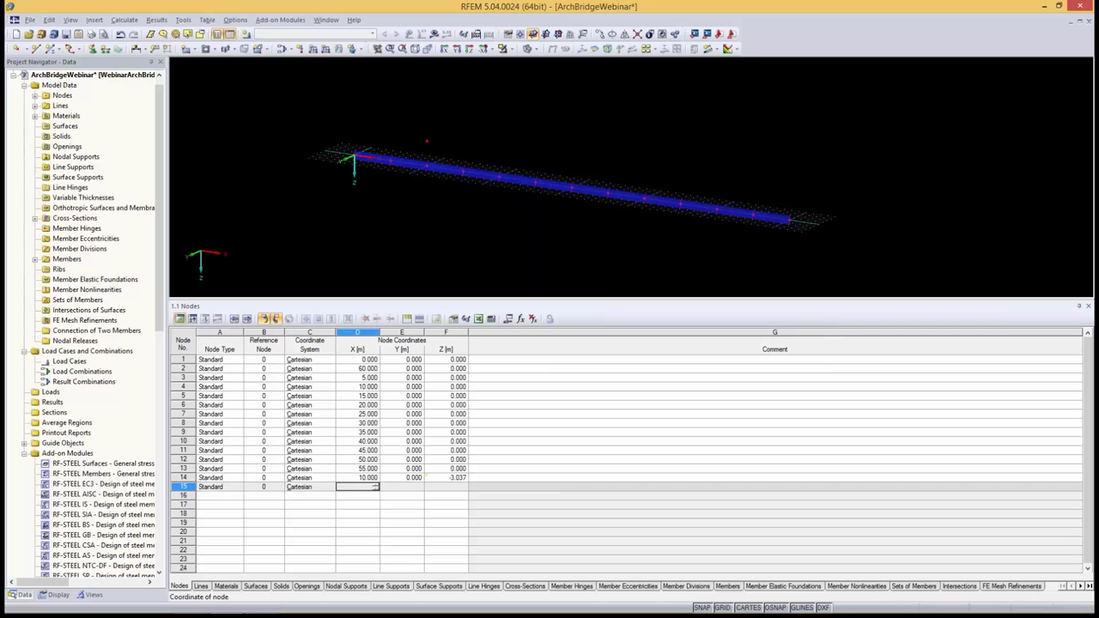
text(20)
key(Return)
key(Return)
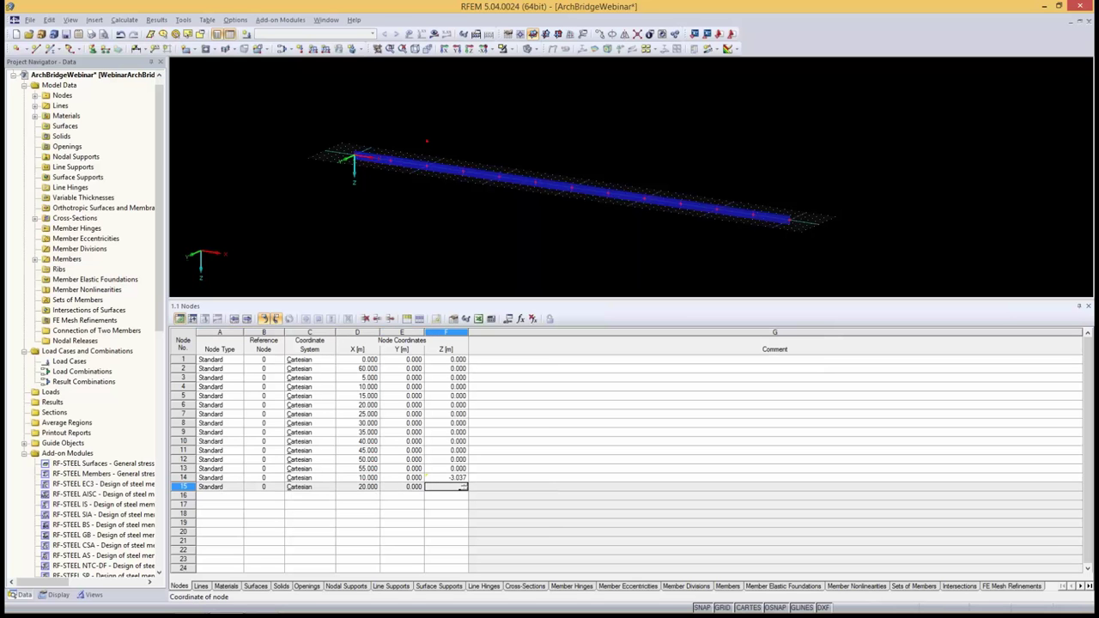
Reuse the previous formula for node 15's Z coordinate, changed to -factor*((2/6)^4-2*(2/6)^3+(2/6))
click(520, 318)
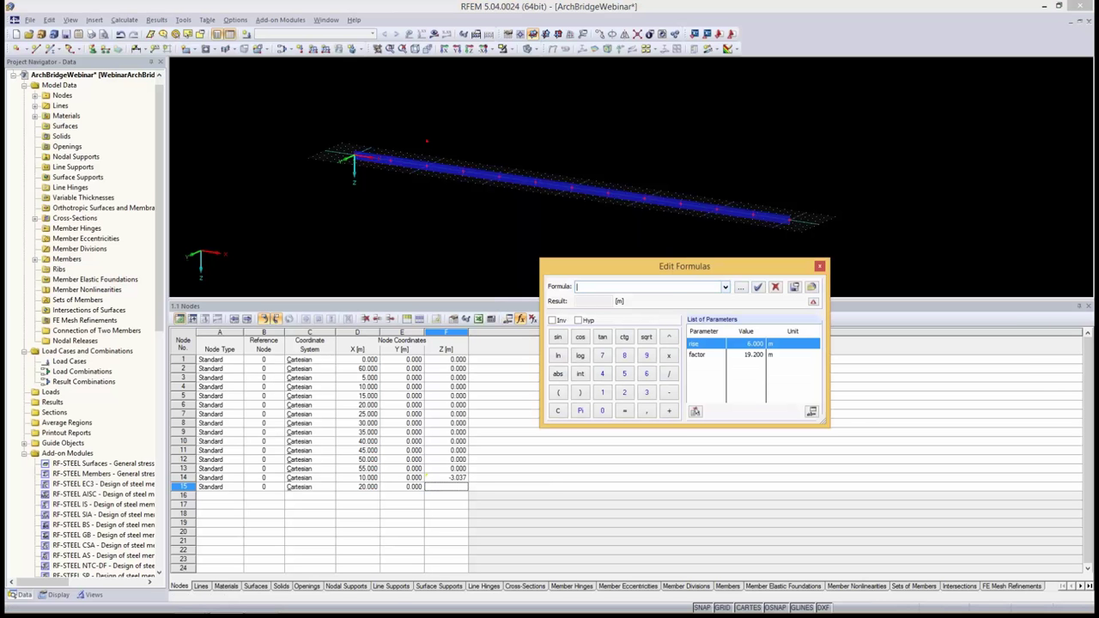
click(725, 287)
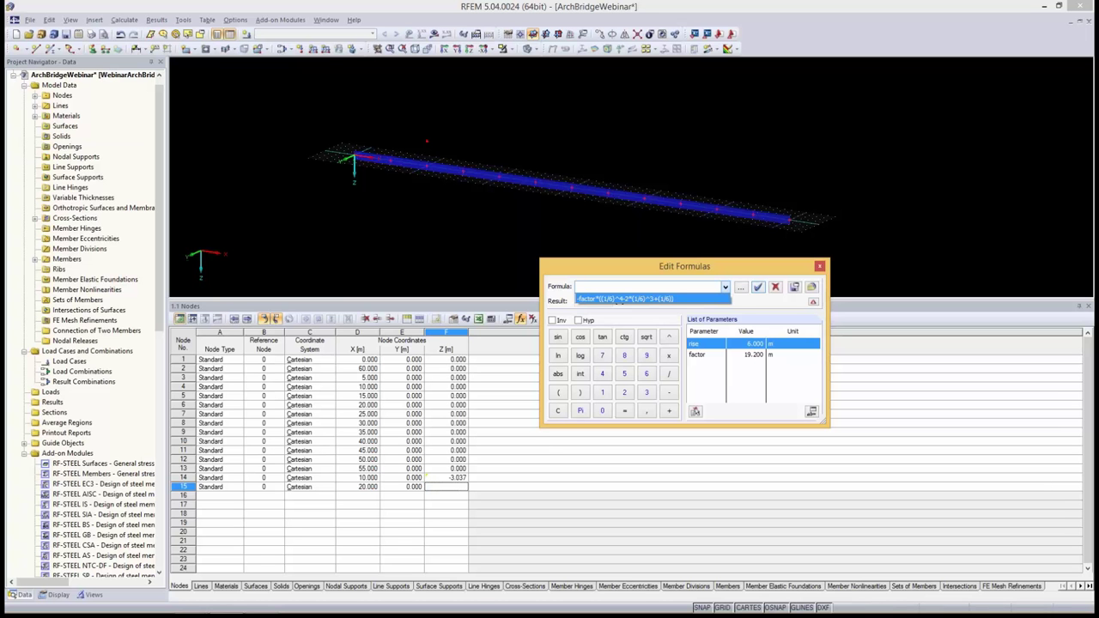
key(Return)
click(607, 287)
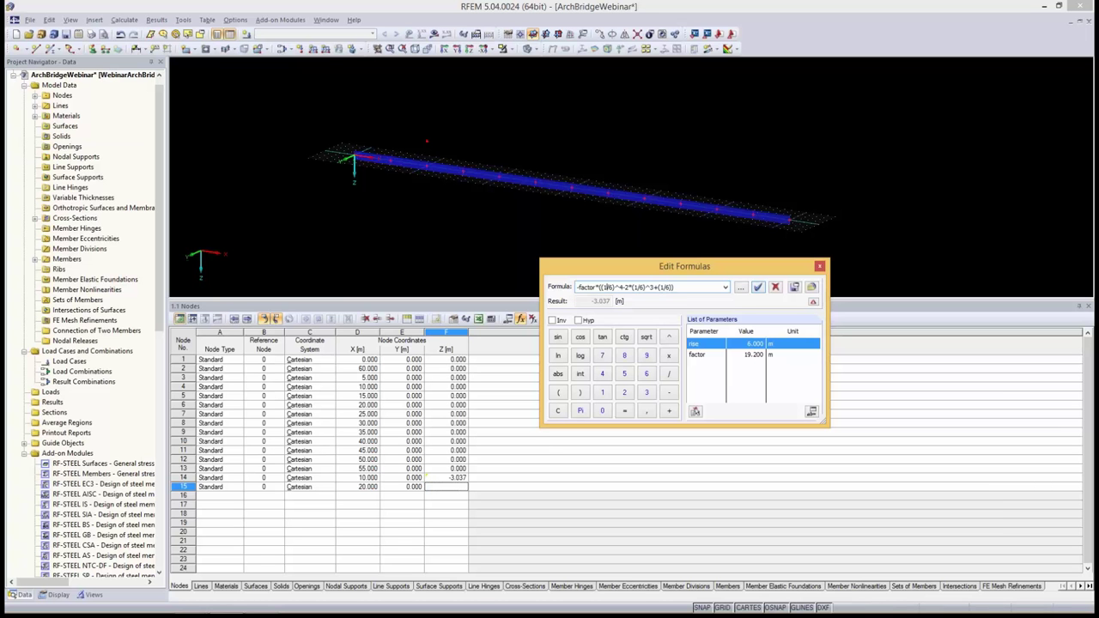
key(BackSpace)
text(2)
key(BackSpace)
text(2)
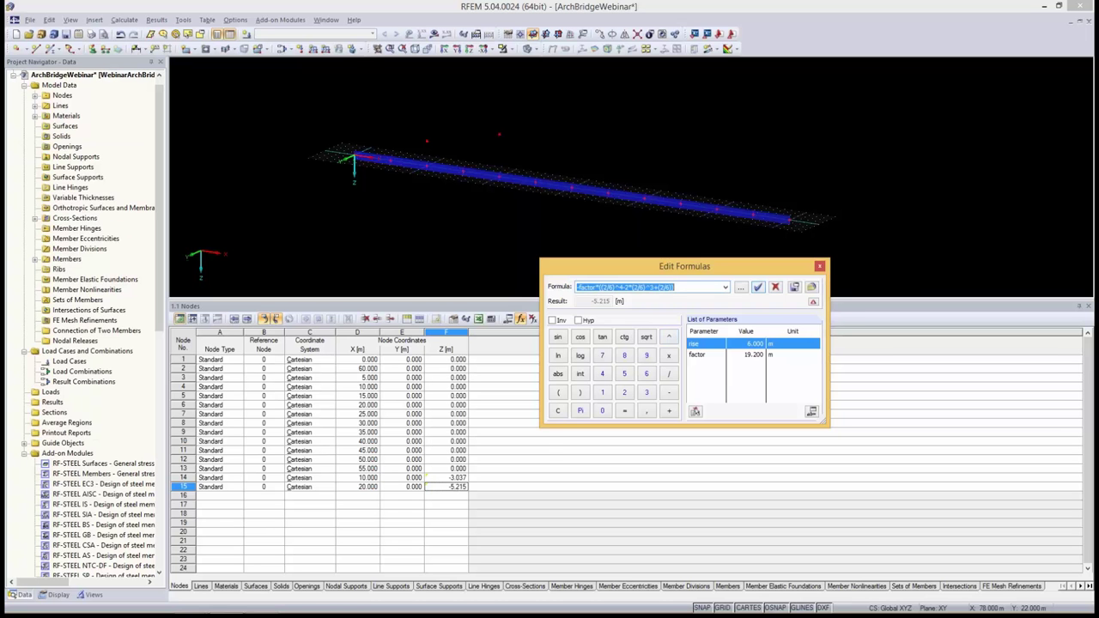
click(819, 266)
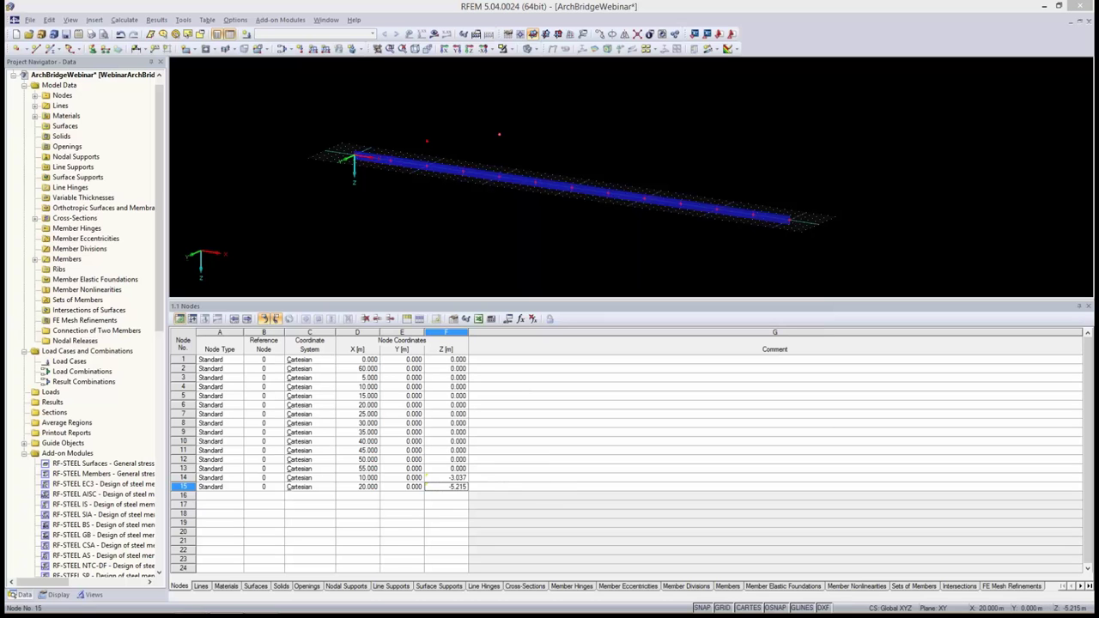
Add node 16 with coordinates X 30 m and Y 0 m
click(357, 496)
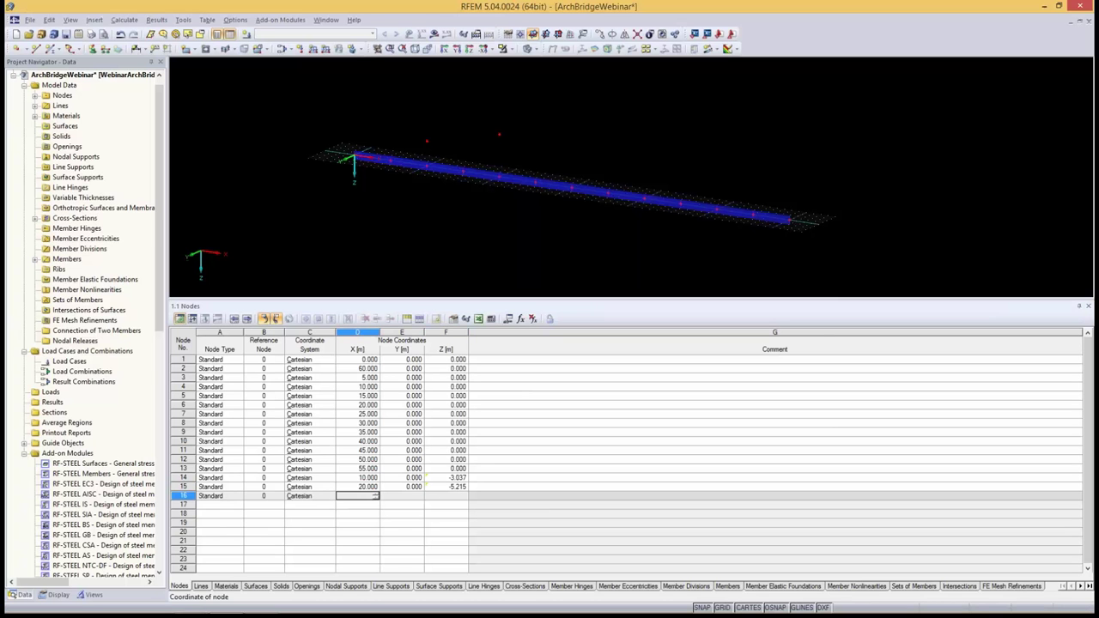
text(30)
key(Tab)
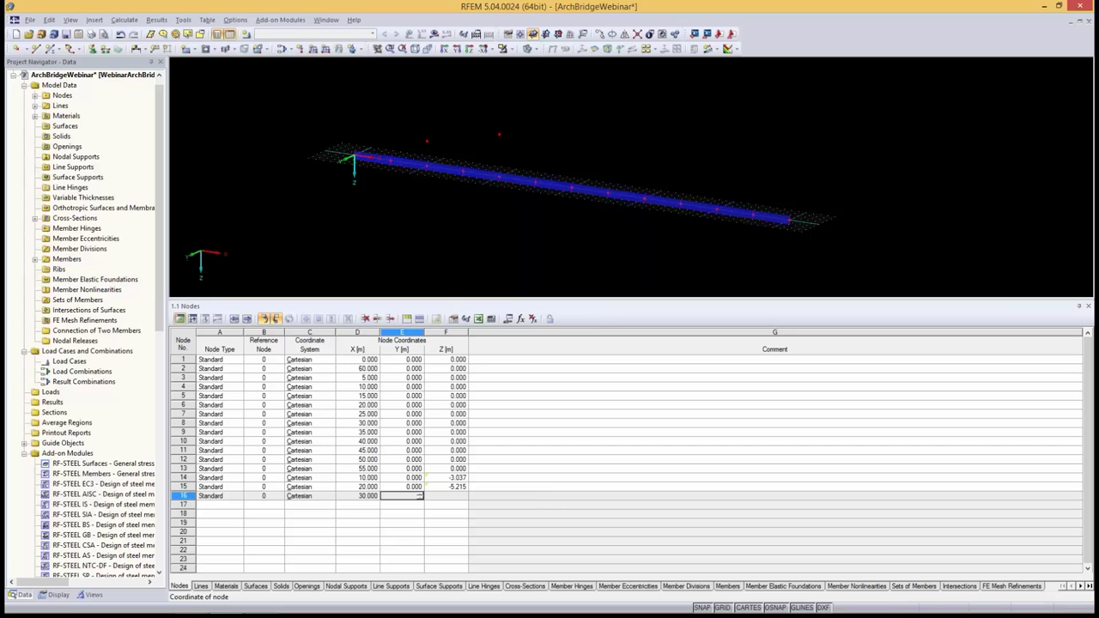
key(Tab)
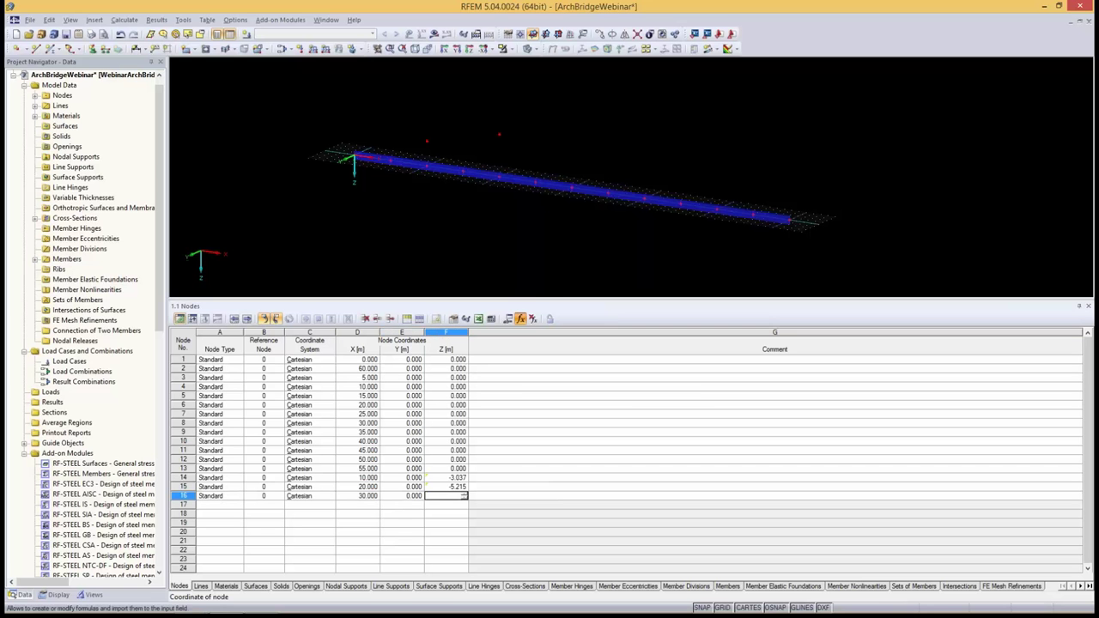
Reuse the latest formula for node 16's Z coordinate, changed to -factor*((3/6)^4-2*(3/6)^3+(3/6))
click(519, 318)
click(725, 287)
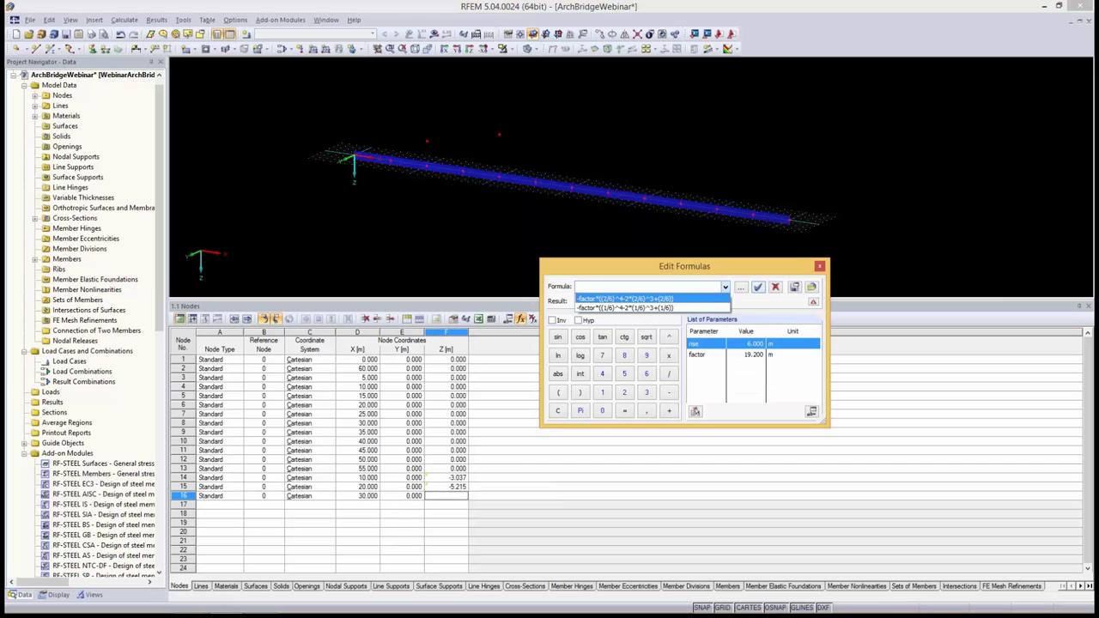
click(643, 297)
click(603, 287)
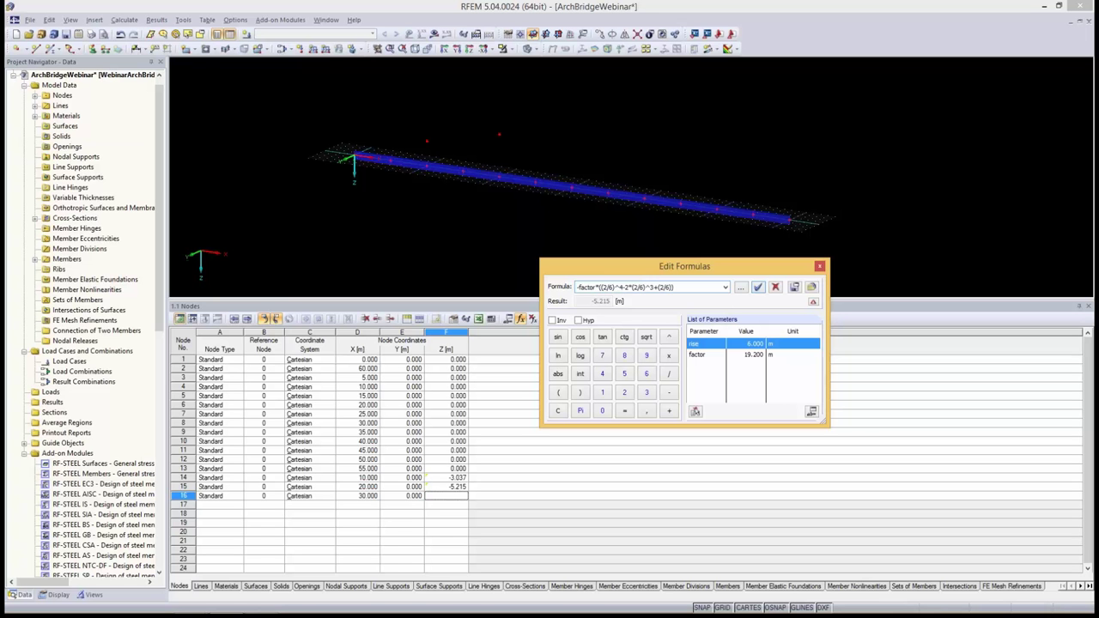
key(Delete)
text(3)
click(636, 288)
key(Delete)
text(3)
click(663, 288)
key(Delete)
text(3)
click(758, 288)
click(819, 266)
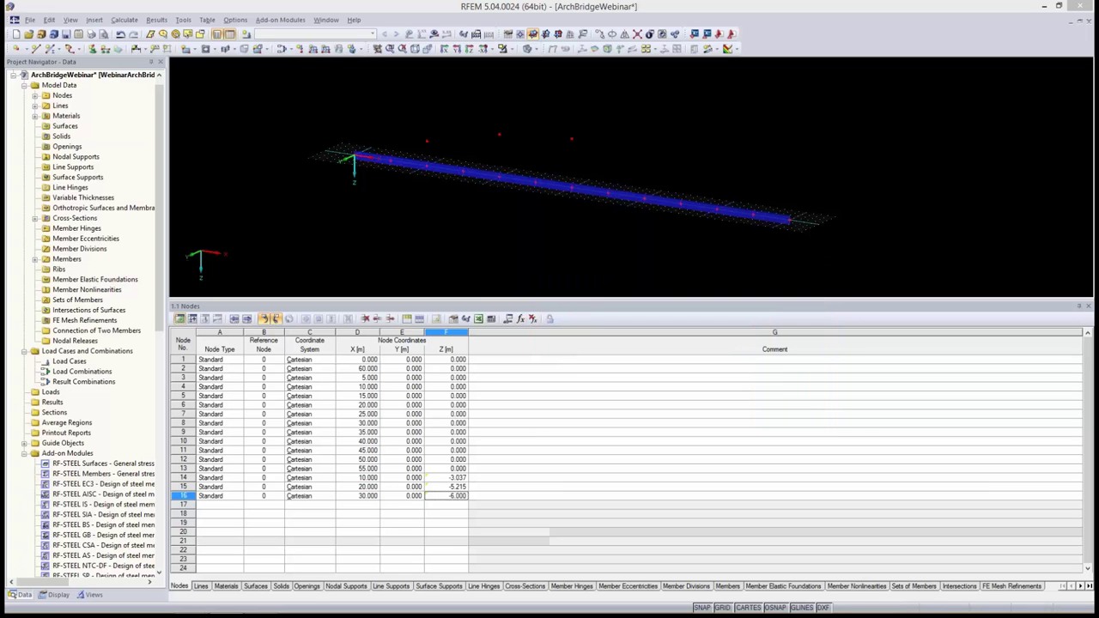
Add node 17 with coordinates X 40 m and Y 0 m
click(357, 504)
text(40)
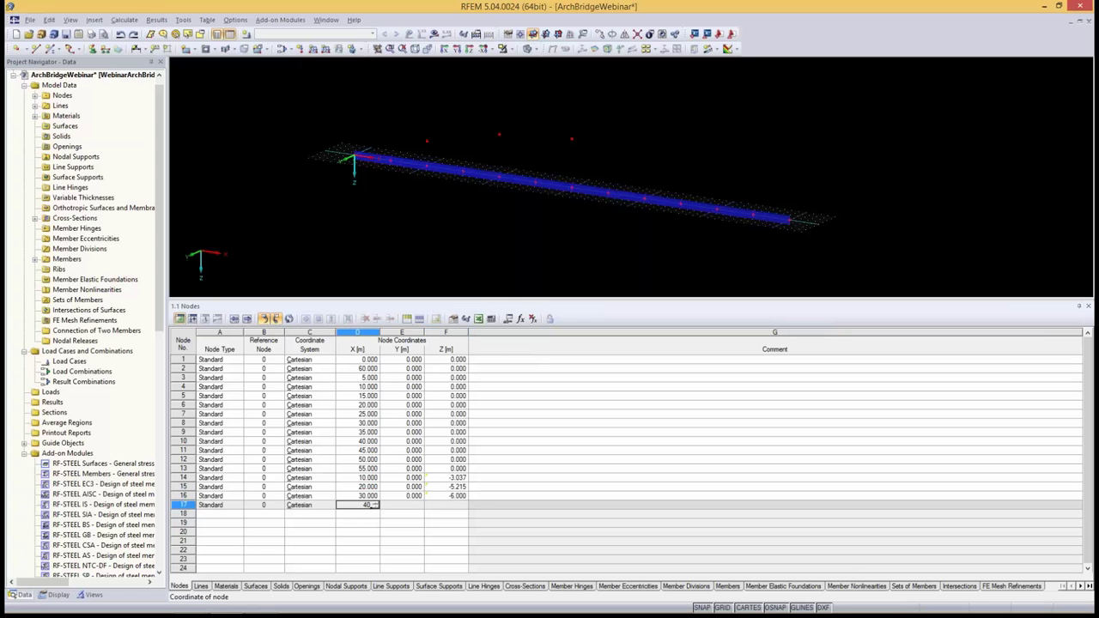
key(Tab)
key(Return)
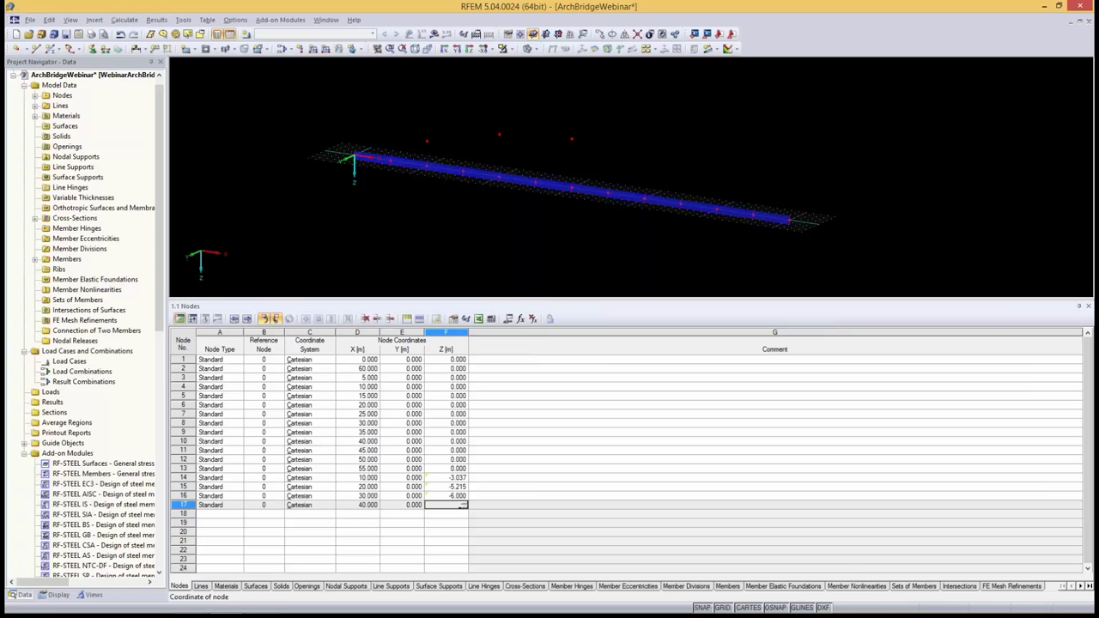
Reuse the latest formula for node 17's Z coordinate, changed to -factor*((4/6)^4-2*(4/6)^3+(4/6))
click(520, 318)
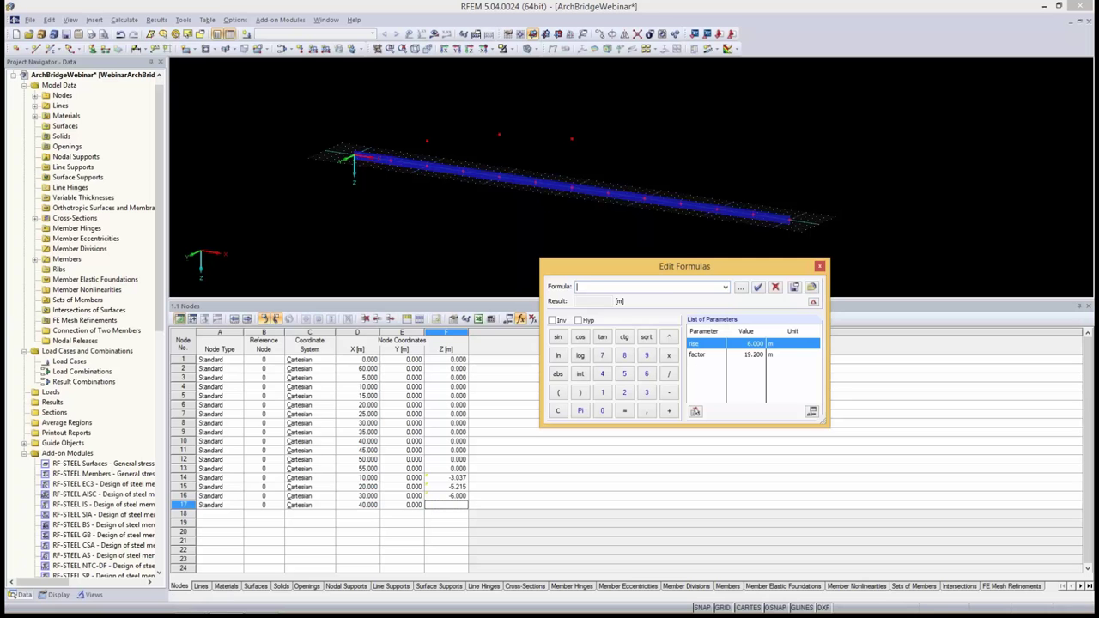
click(725, 288)
click(670, 297)
click(607, 287)
key(BackSpace)
text(4/6)^4-2*(3/6)^3+(3/6)))
double_click(636, 286)
text(4/6)^)
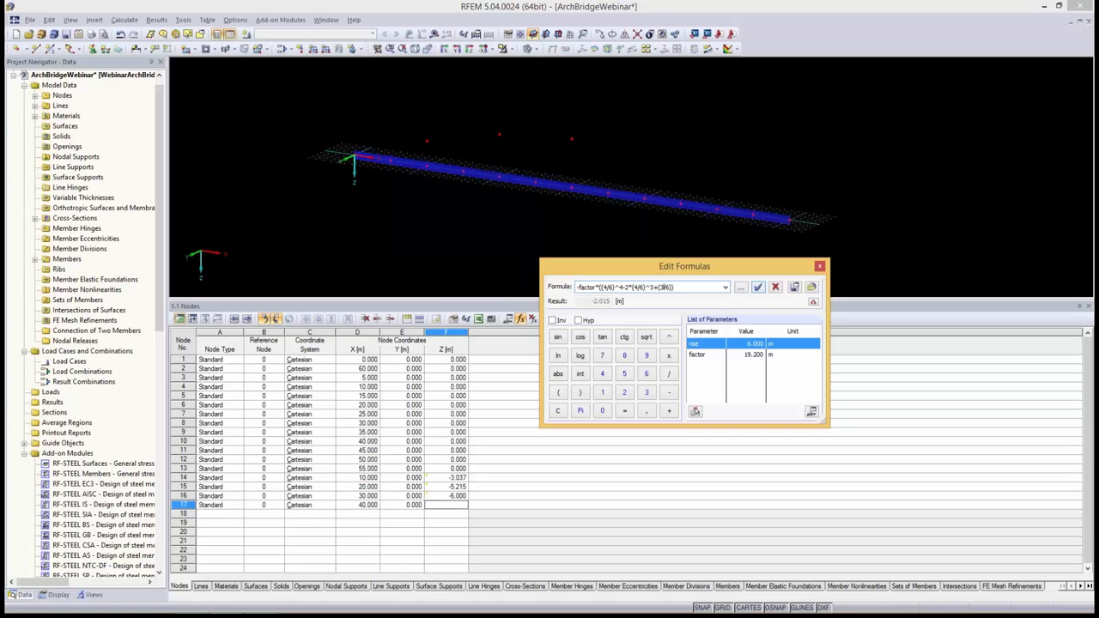
text(4)
click(757, 287)
Add node 18 with an X coordinate of 50 m, ready for its Z coordinate
click(357, 514)
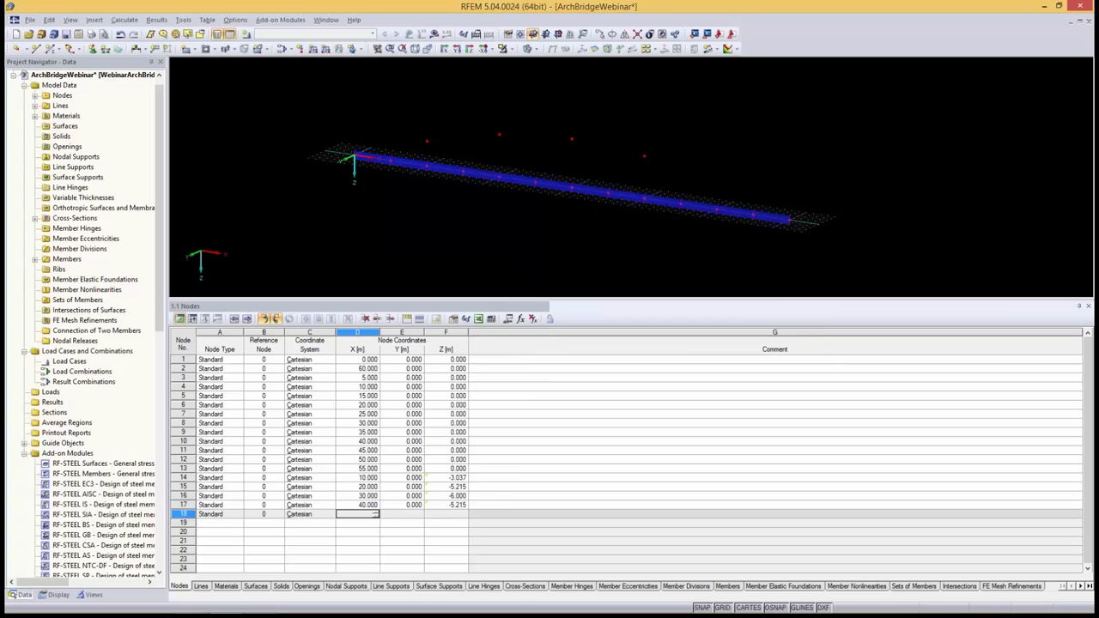
text(50)
key(Tab)
key(Tab)
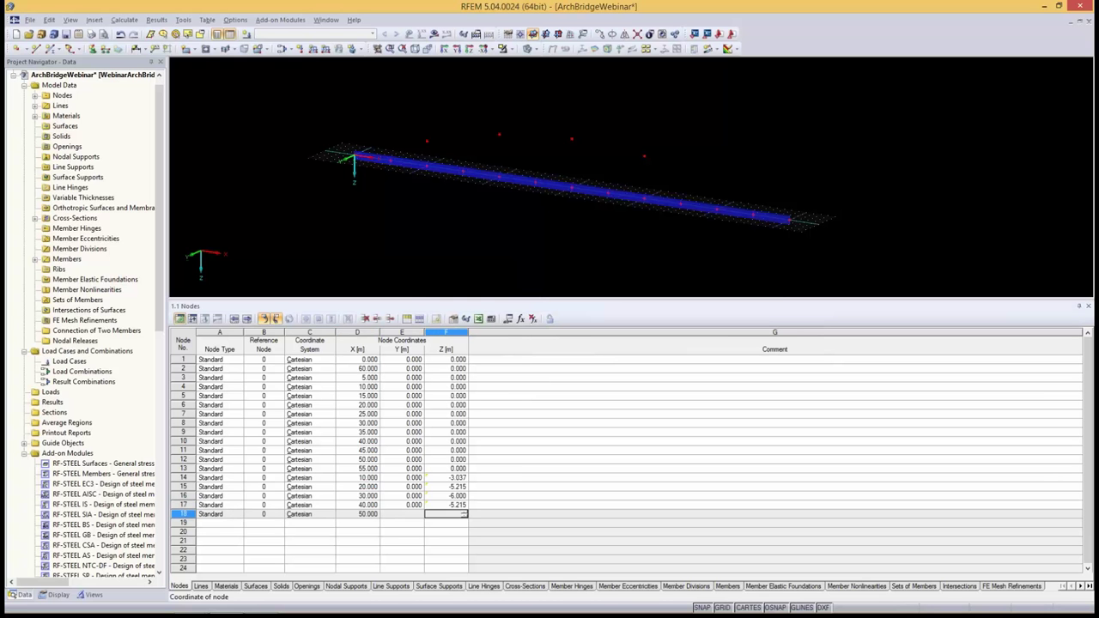
Set node 18's Y coordinate to 0 m and reuse the latest formula for its Z coordinate, changed to -factor*((5/6)^4-2*(5/6)^3+(5/6))
key(Left)
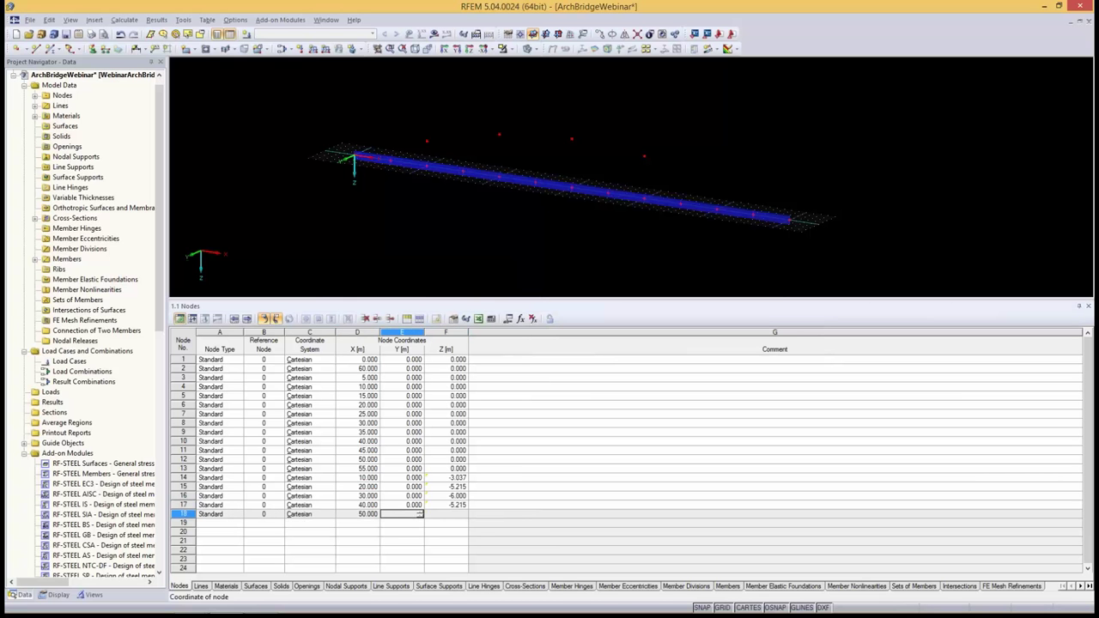
key(Tab)
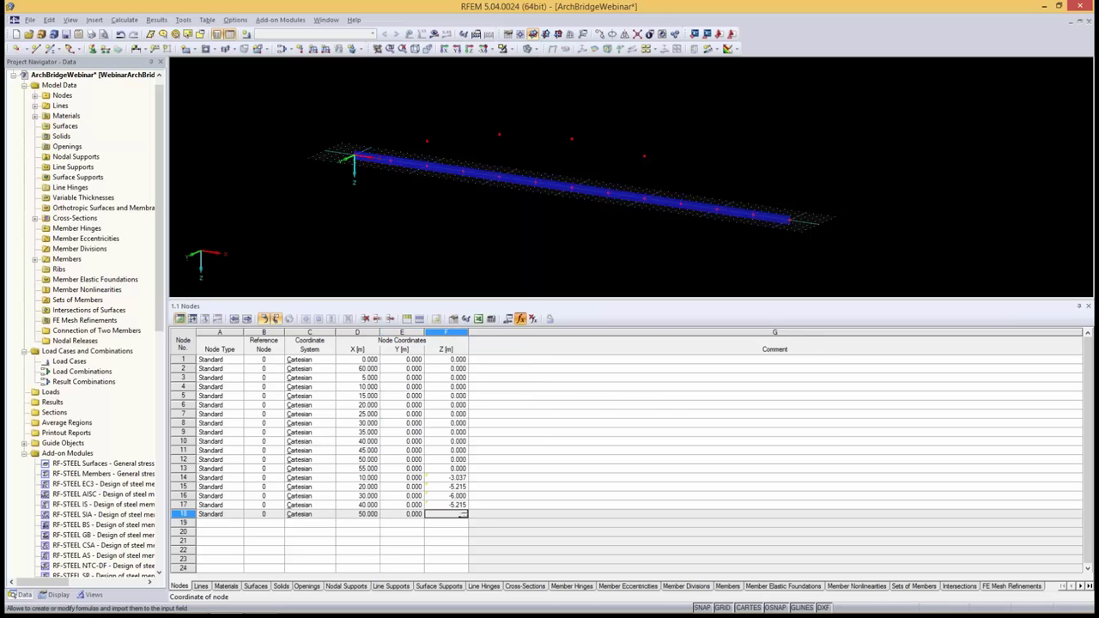
click(520, 318)
click(724, 287)
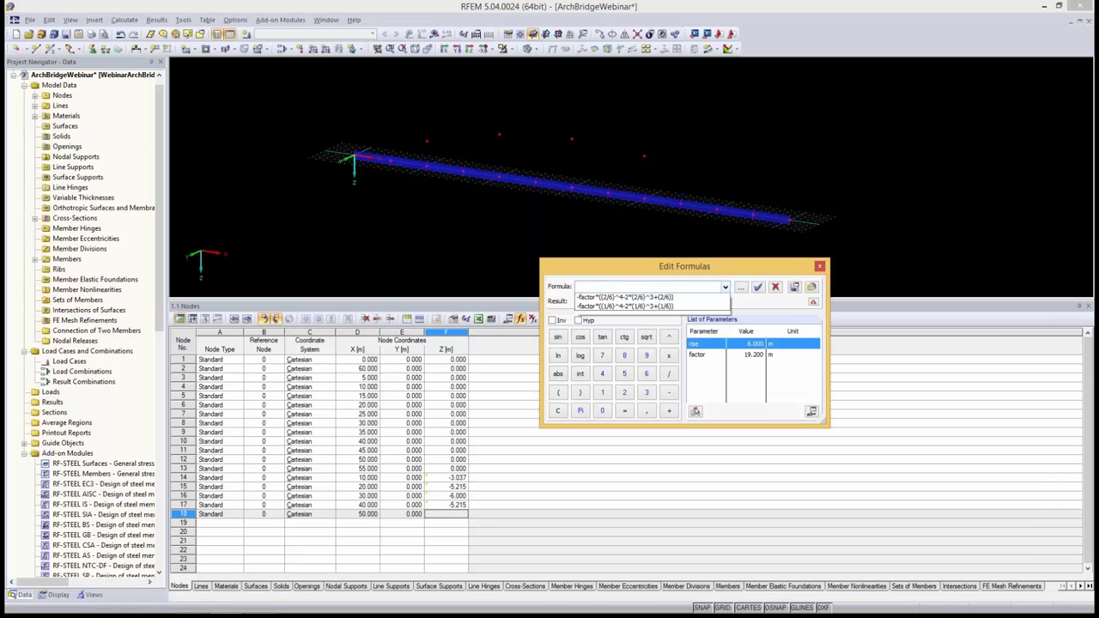
click(625, 297)
click(606, 287)
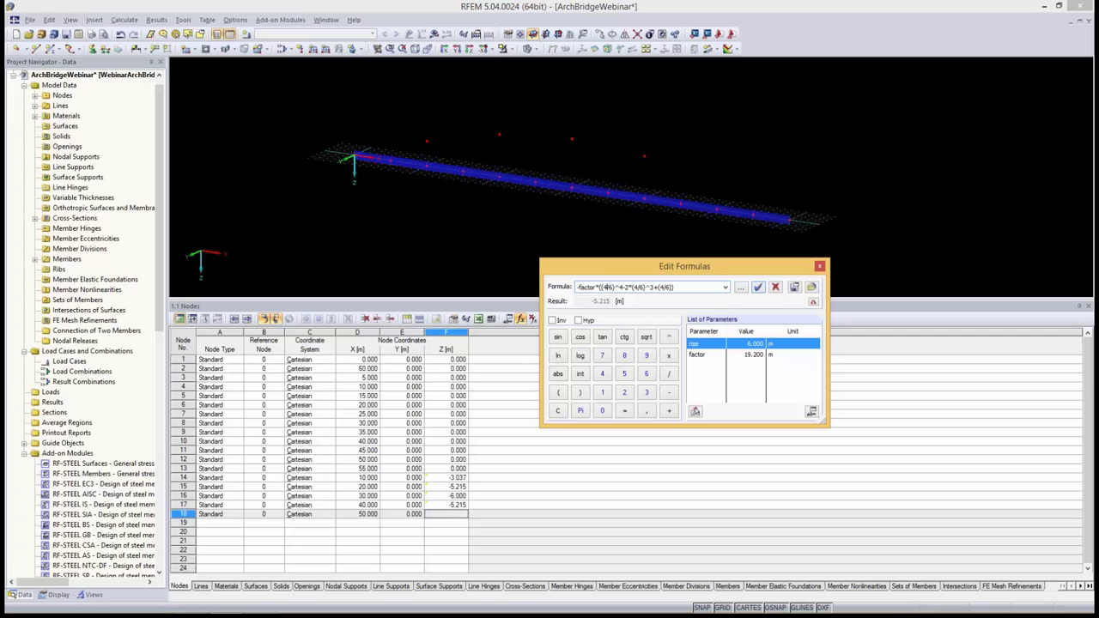
key(BackSpace)
text(5)
click(636, 288)
key(BackSpace)
text(5)
click(663, 288)
key(BackSpace)
text(5)
click(757, 286)
click(820, 266)
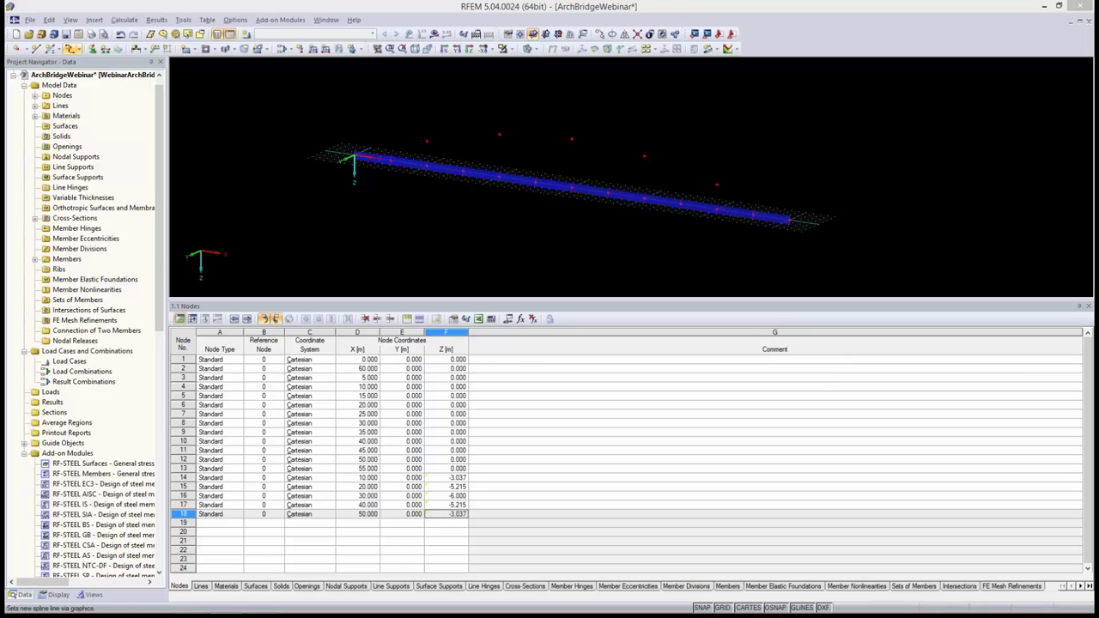
Draw a spline line from node 1 through arch nodes 14 to 18, ending at node 2 at the beam's far end
click(73, 49)
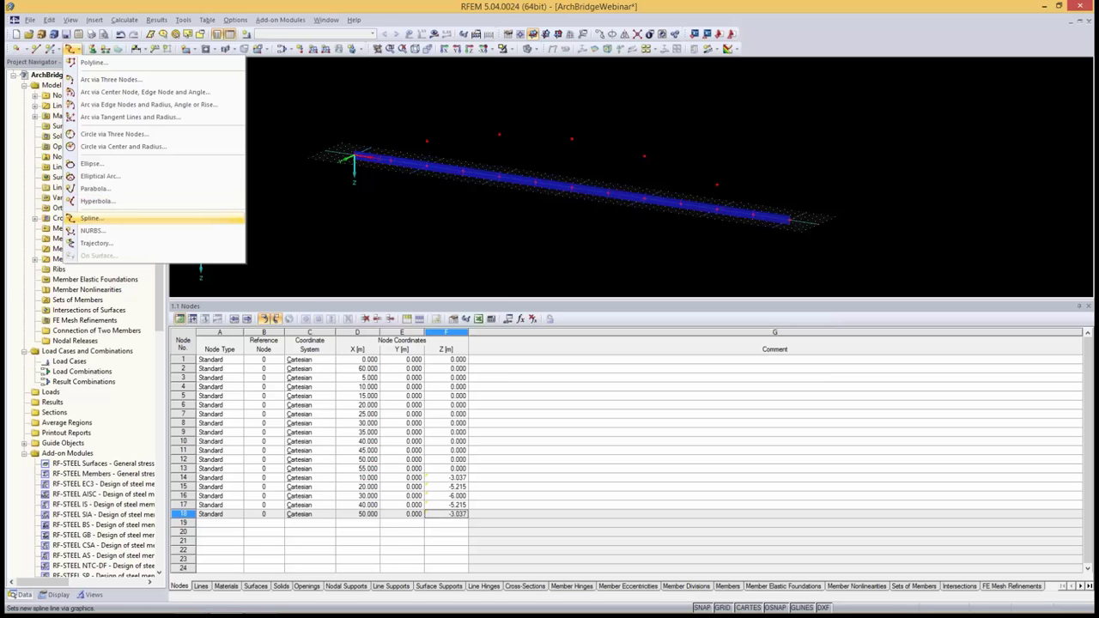
click(90, 218)
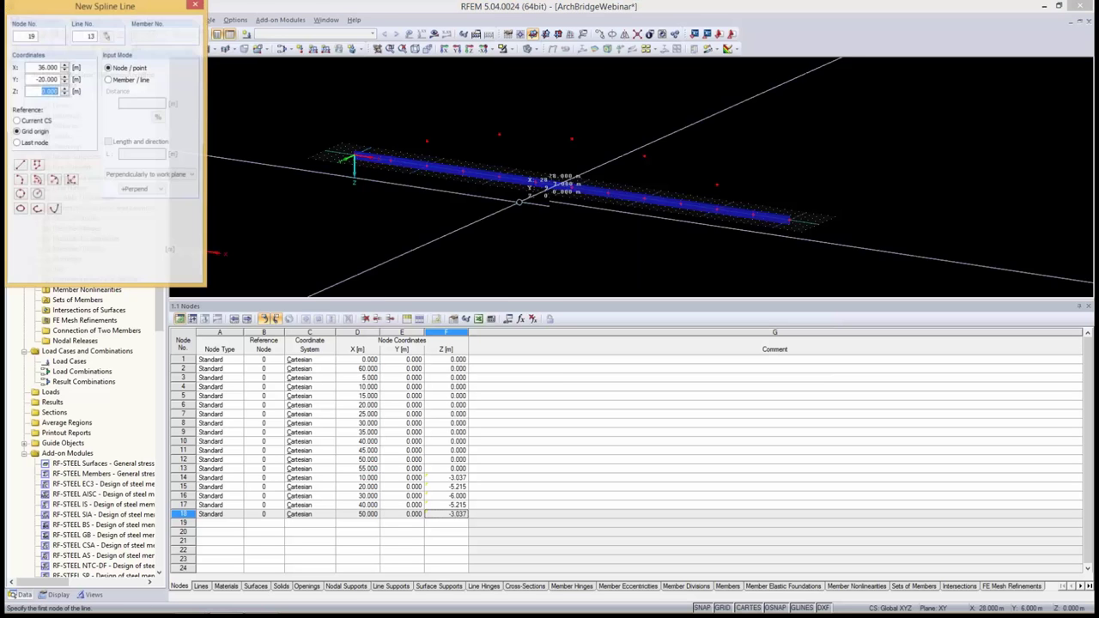
click(352, 156)
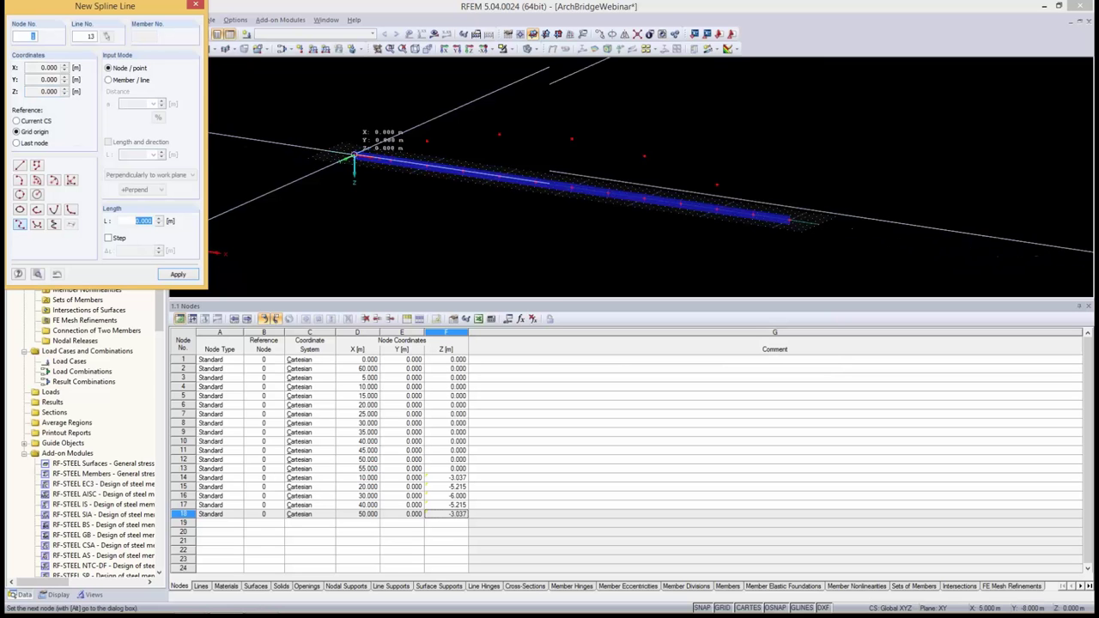
click(498, 135)
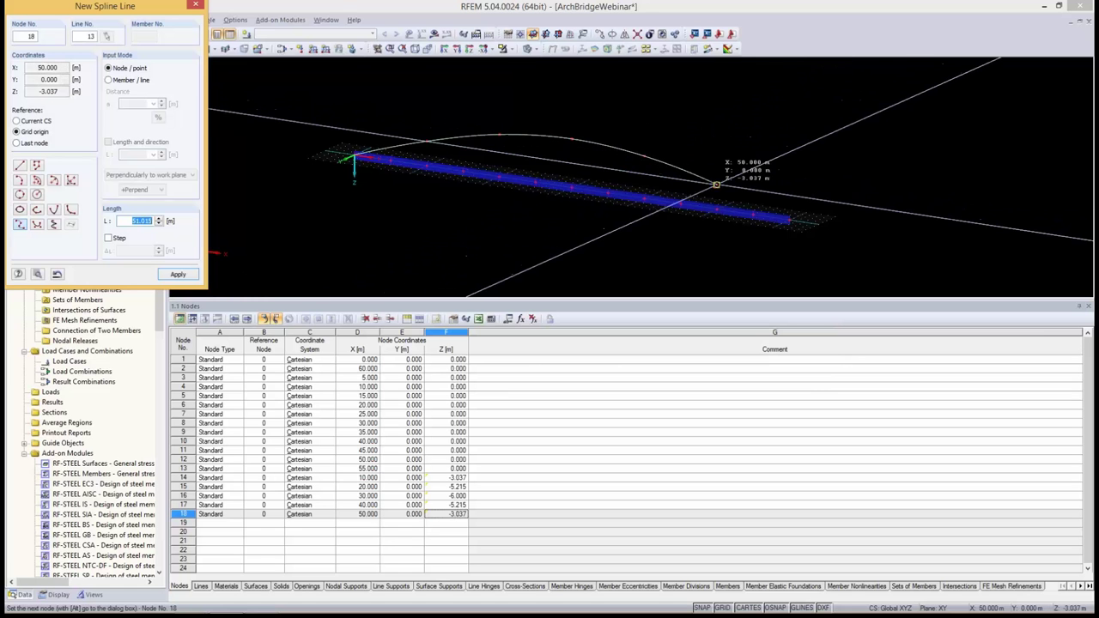
click(789, 221)
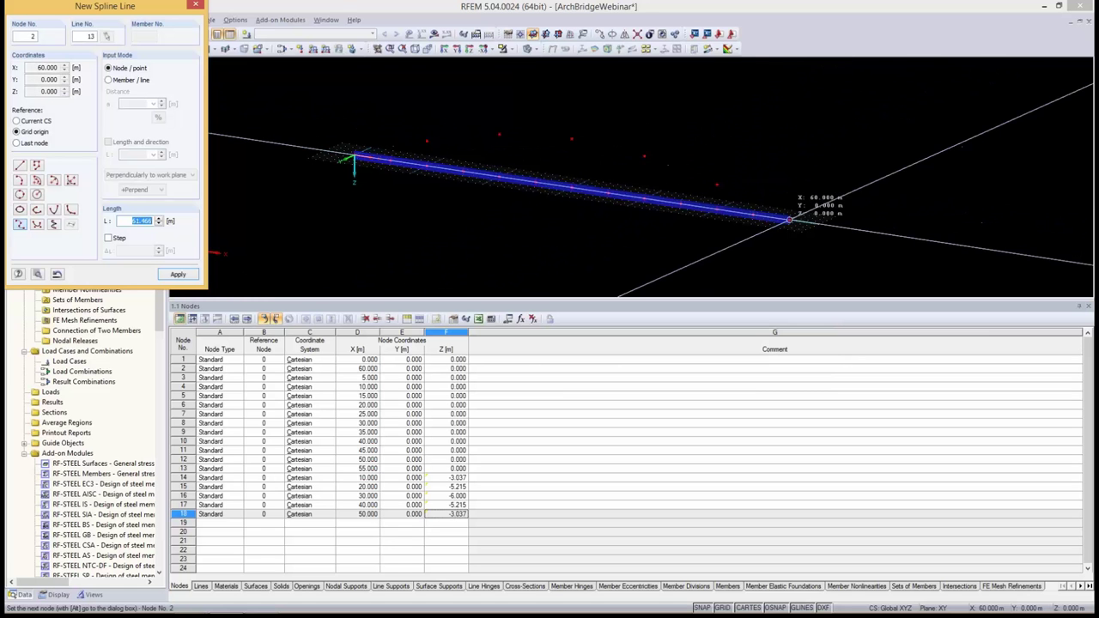
right_click(789, 221)
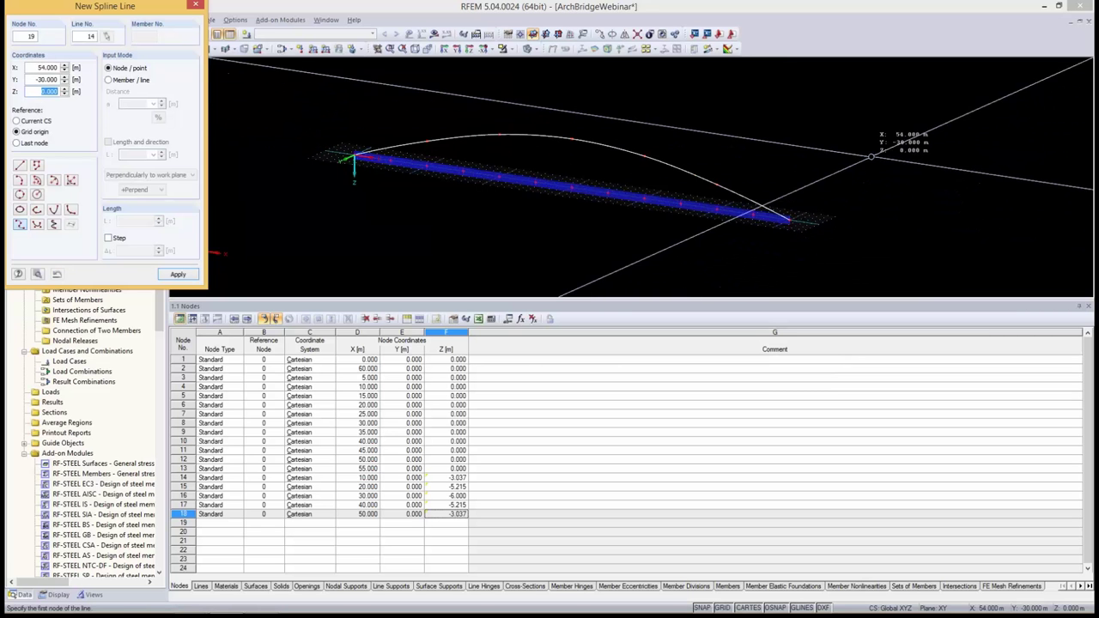
right_click(872, 153)
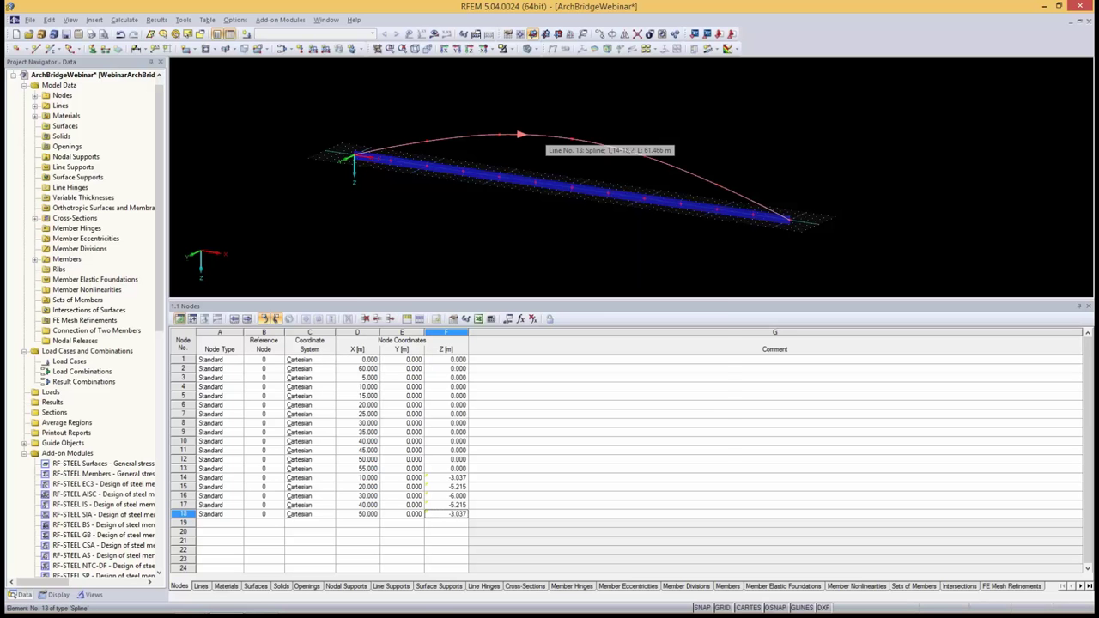
Assign a beam member to the arch spline, using the existing cross-section TO 1000/300/25/25/25/25 in Steel S 450
double_click(541, 138)
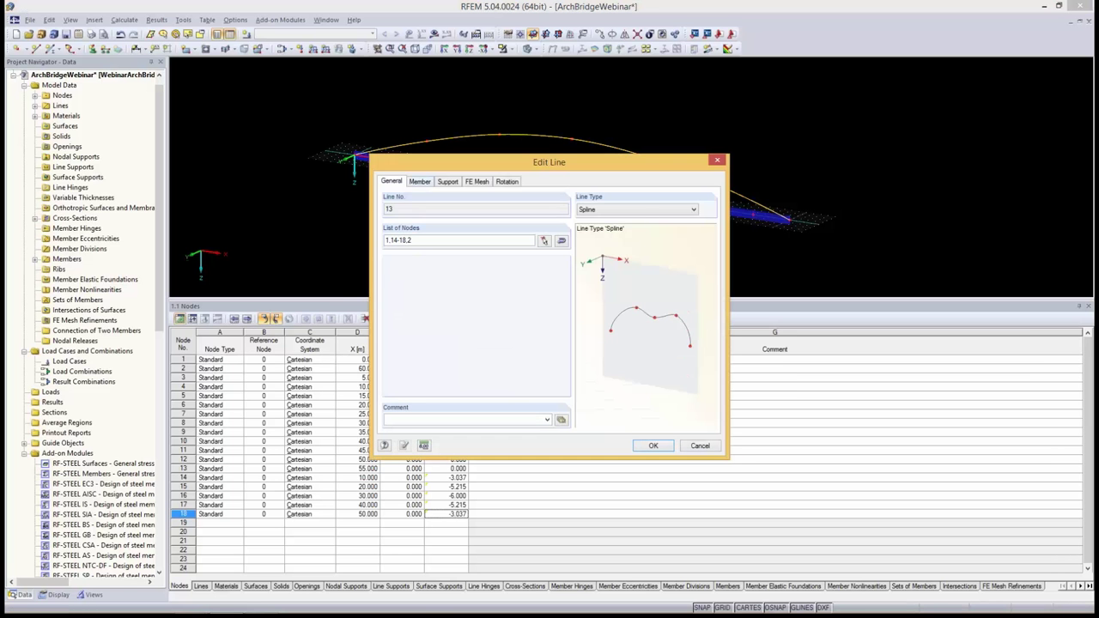
click(419, 181)
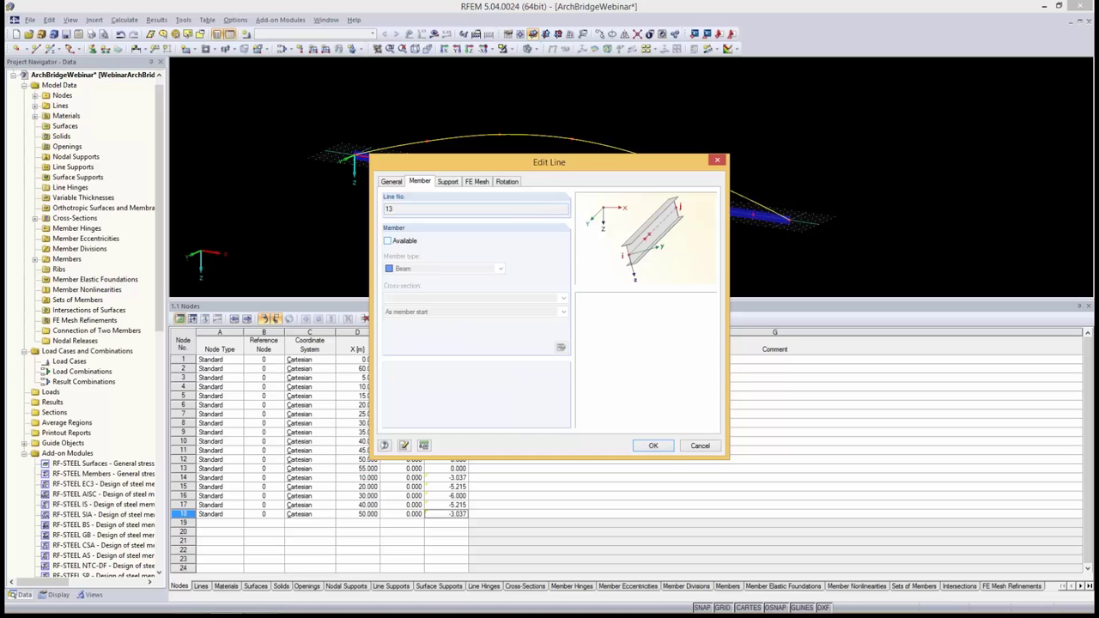
click(388, 242)
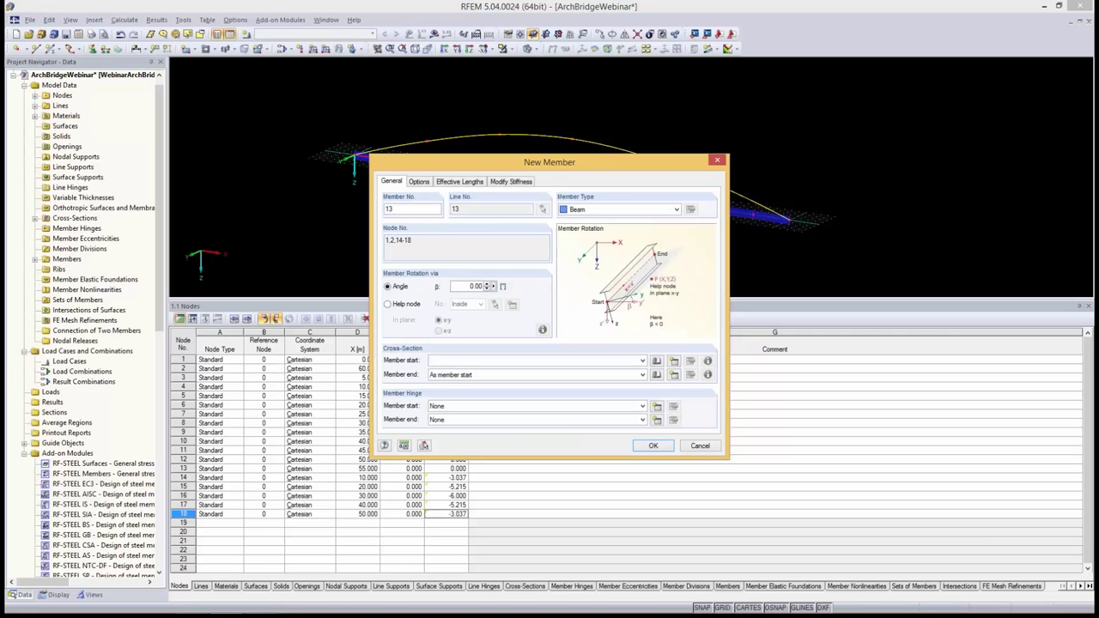
click(642, 360)
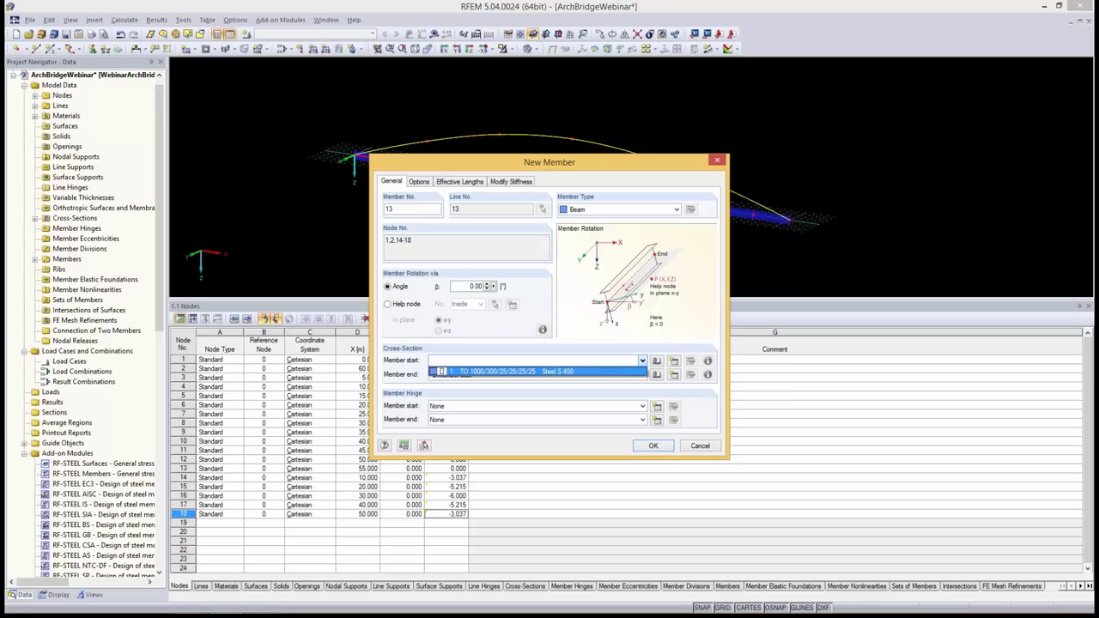
key(Return)
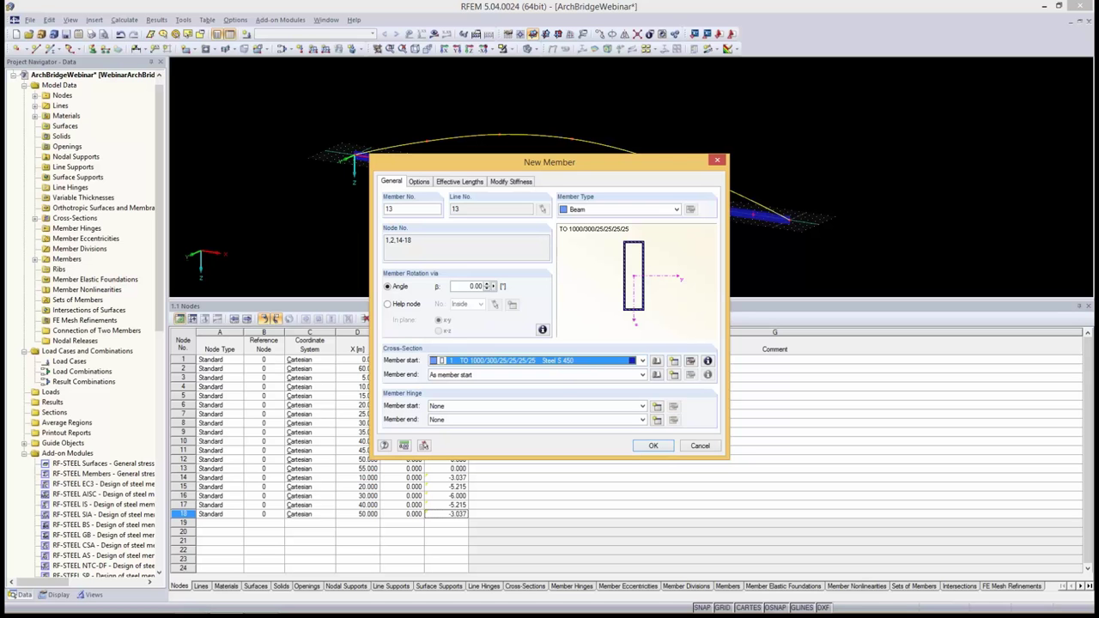
key(Return)
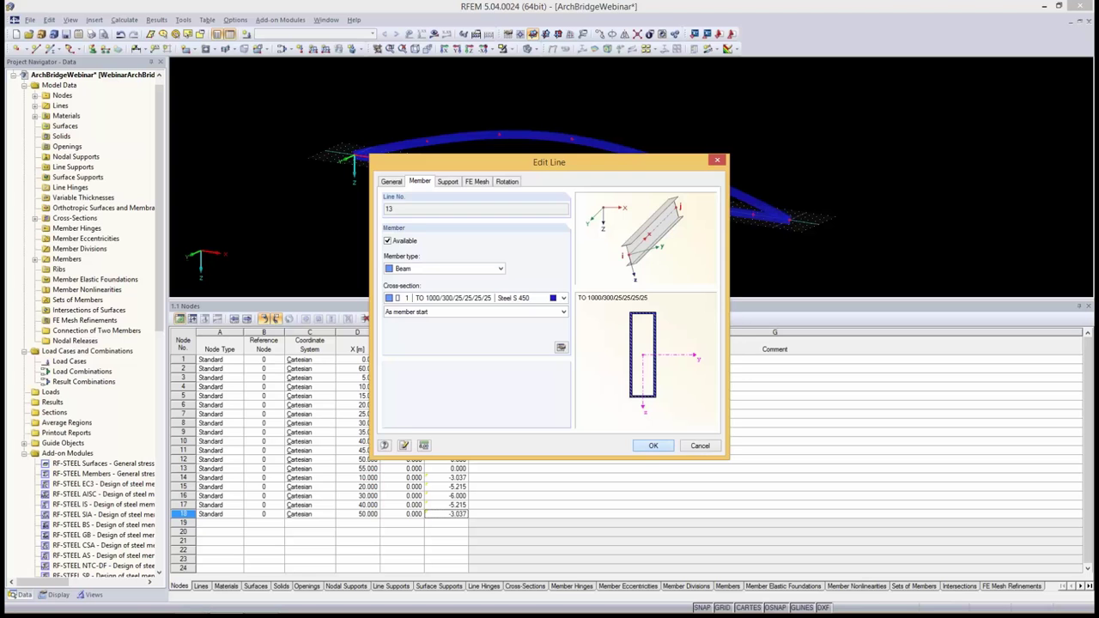
key(Return)
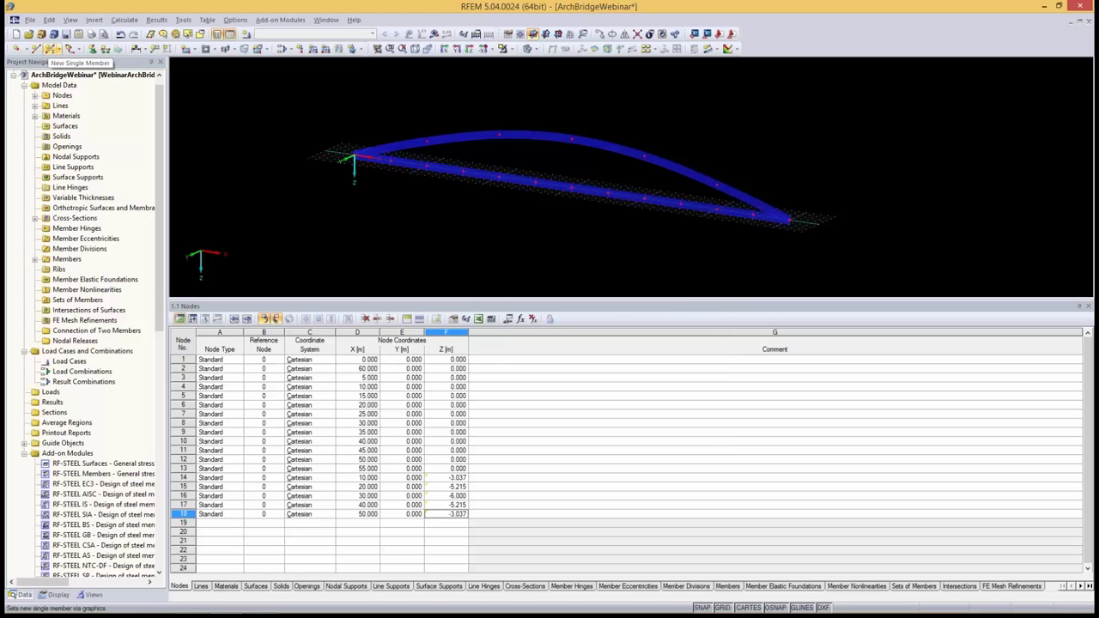
Start a new single member and set its member type to Tension
click(52, 49)
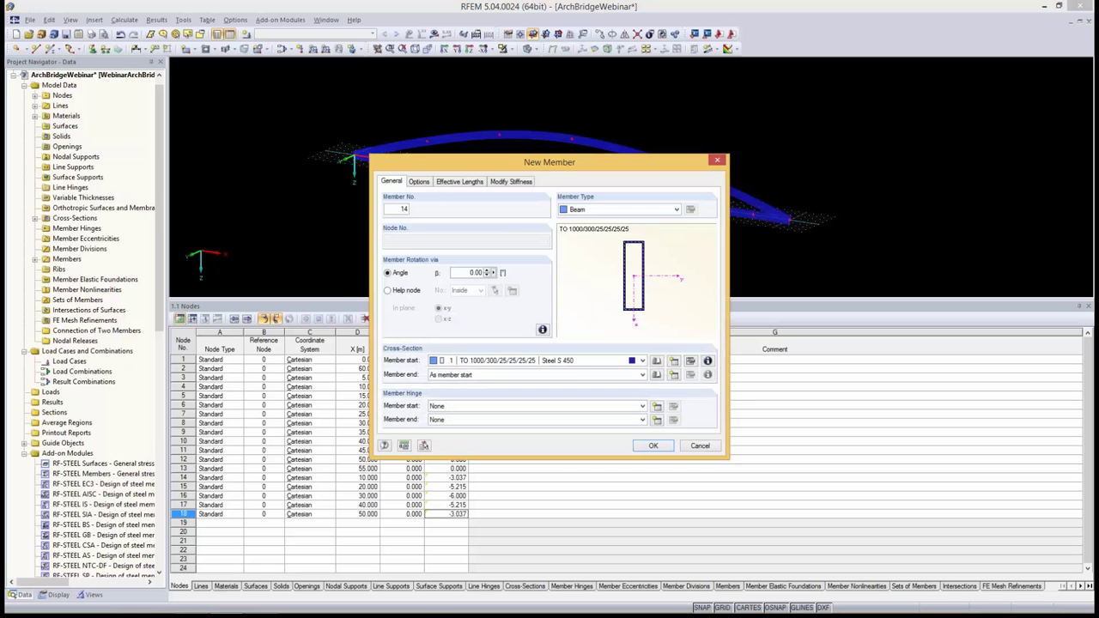
click(677, 209)
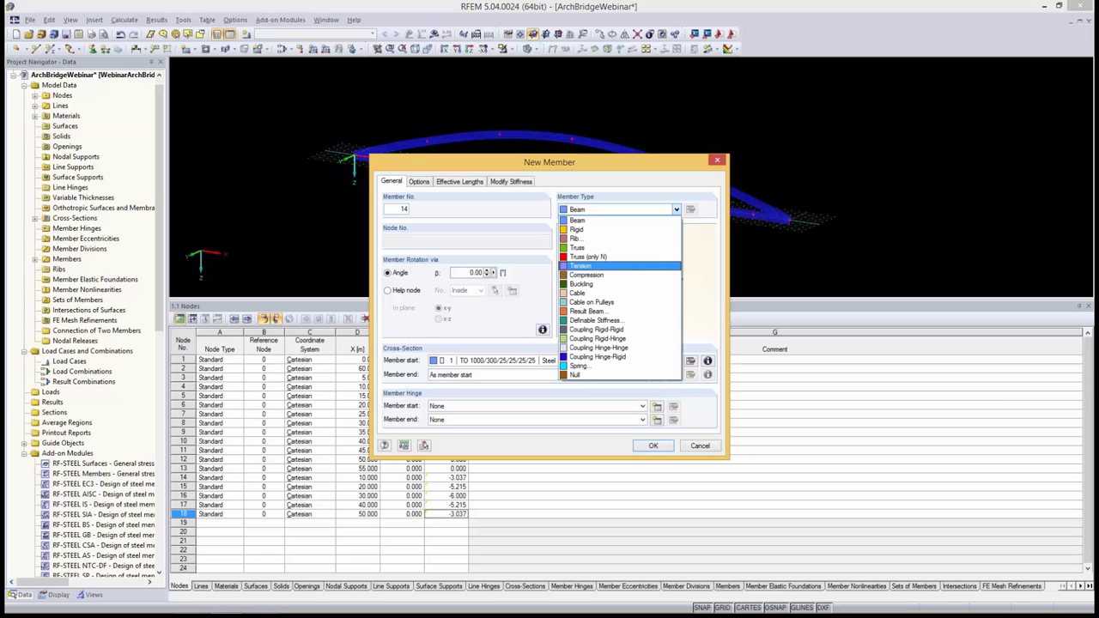
click(601, 265)
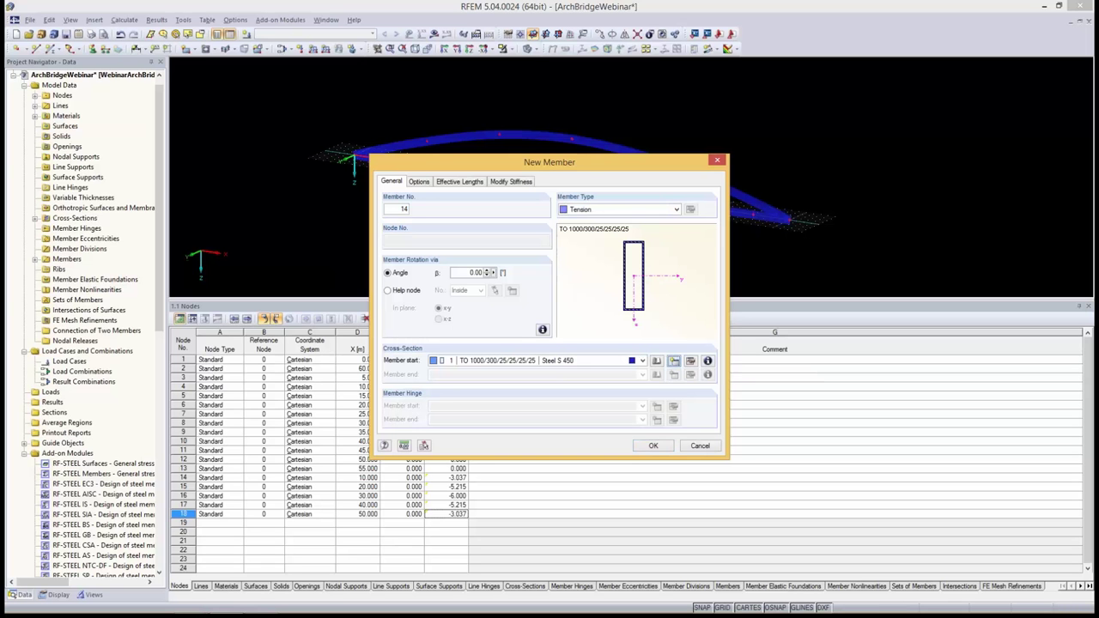
Create a new cross-section for the tension member, choosing Pfeifer Cable PV 560 from the library's solid sections
click(673, 360)
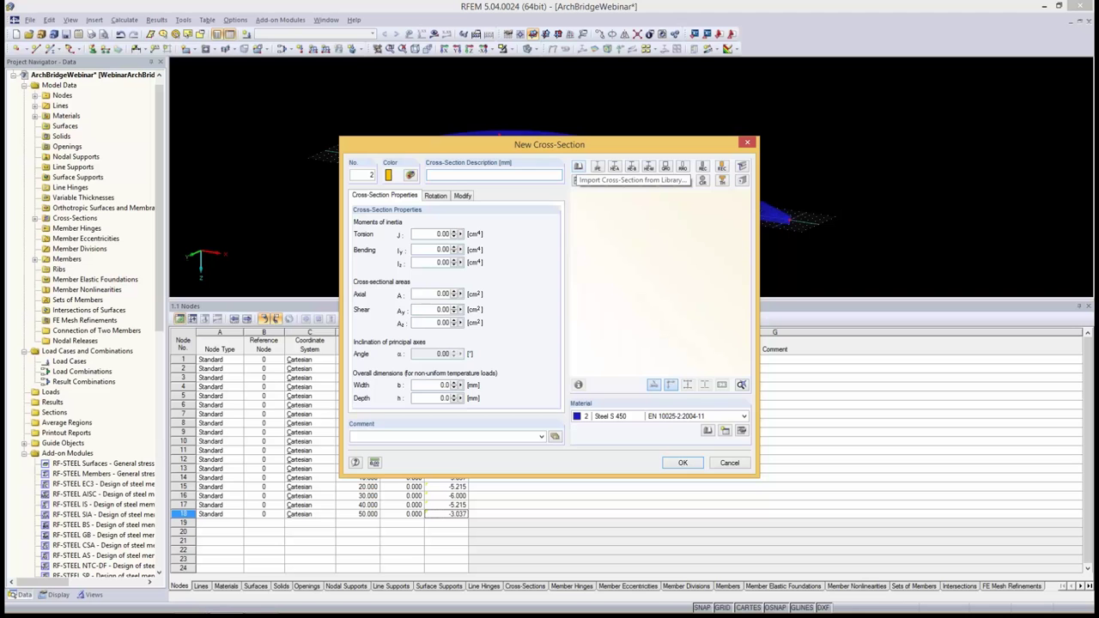
click(577, 166)
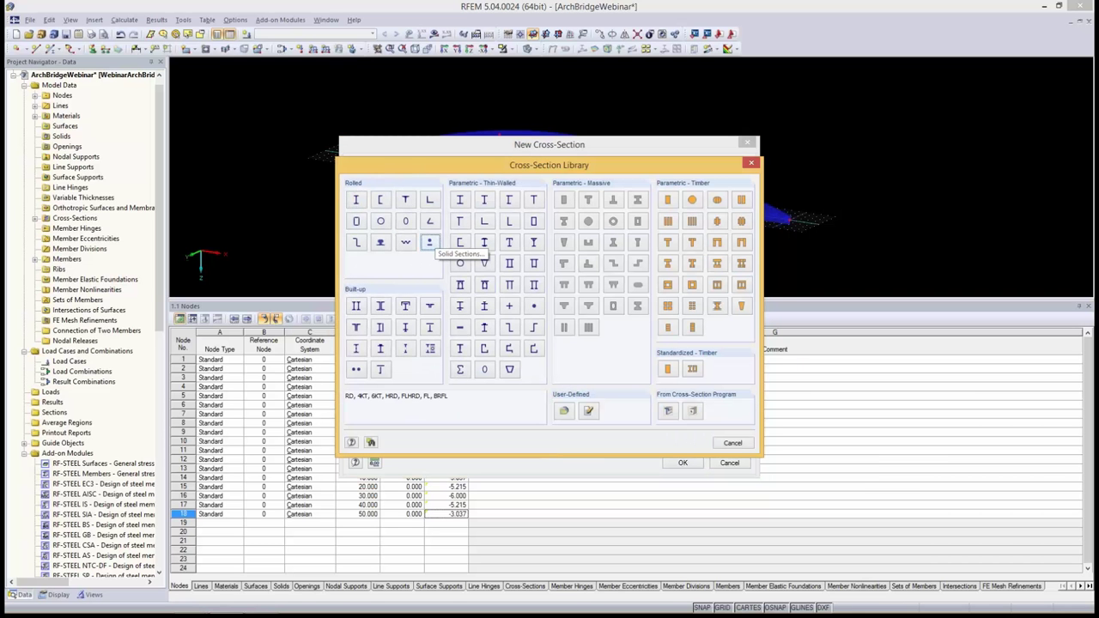
click(429, 243)
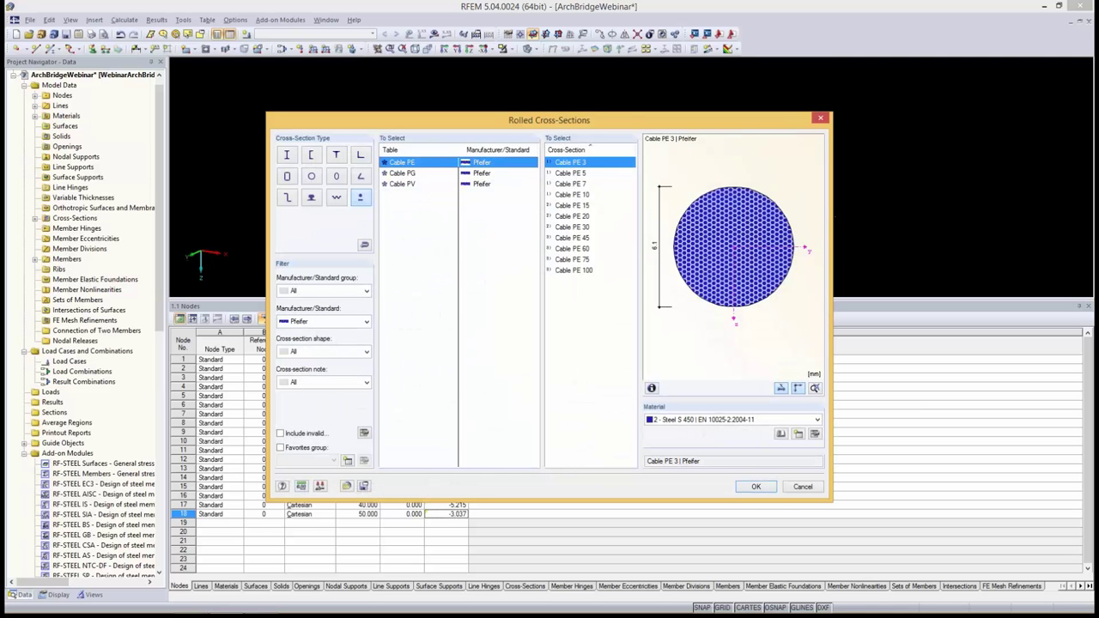
click(367, 321)
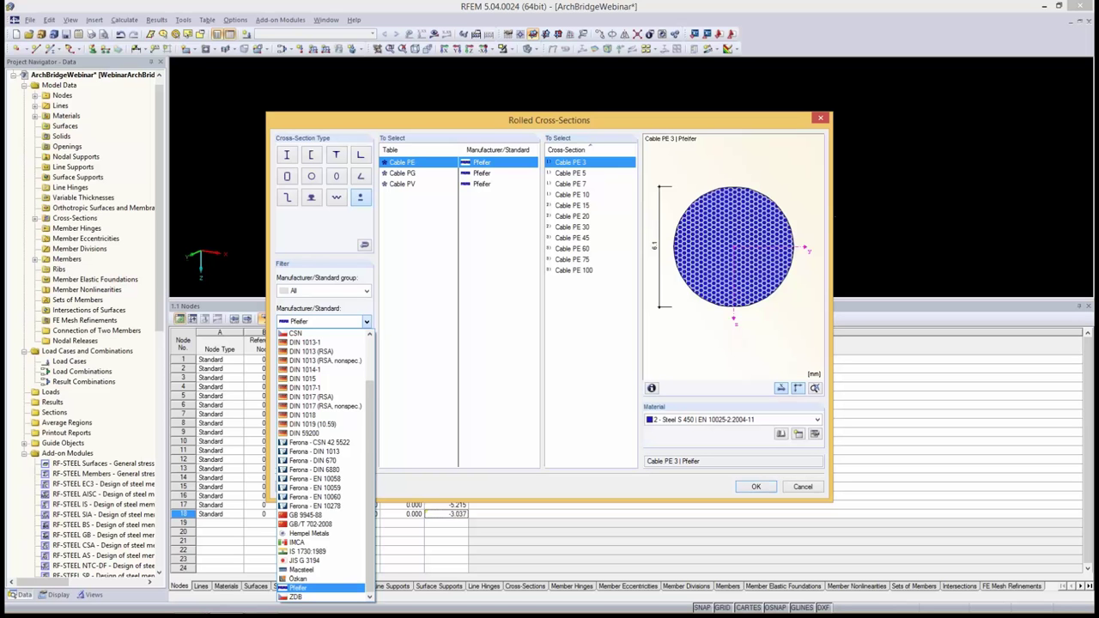
click(298, 588)
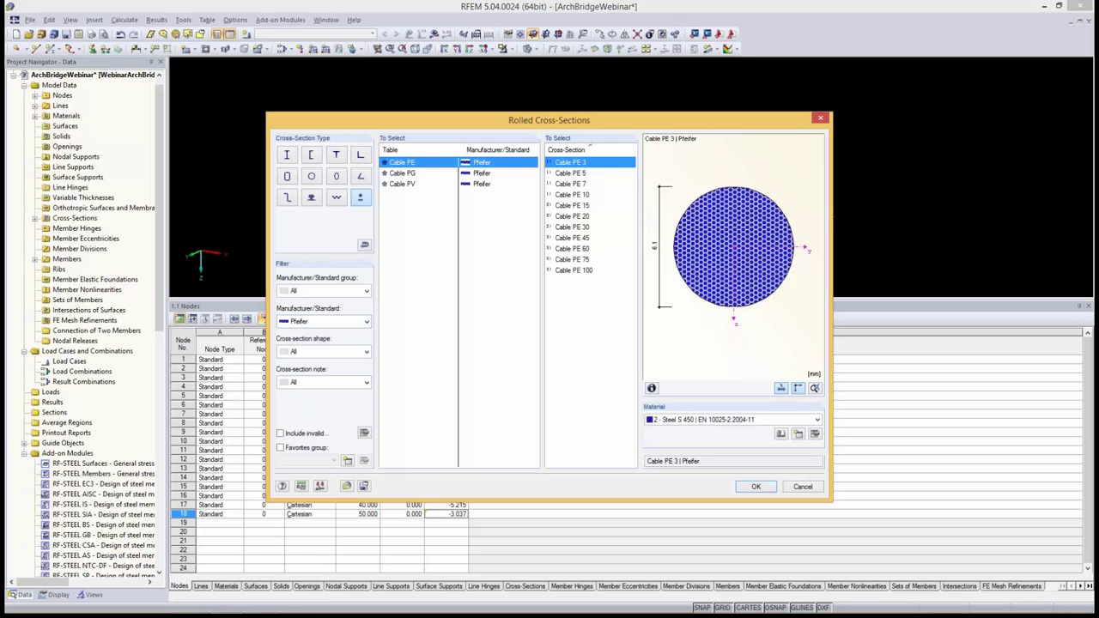
click(402, 184)
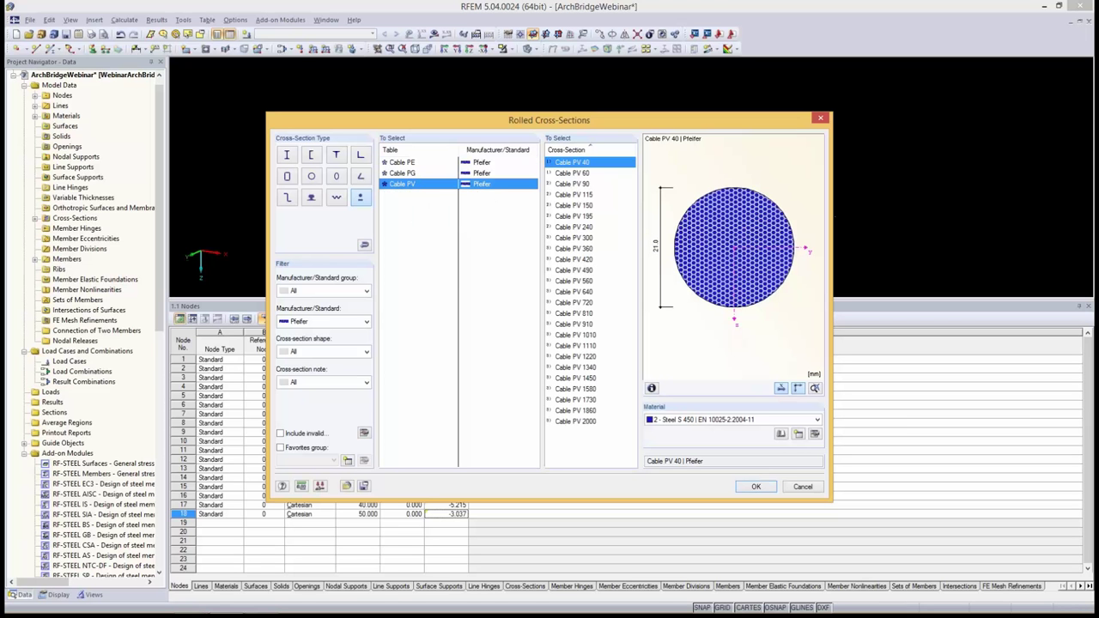
click(574, 281)
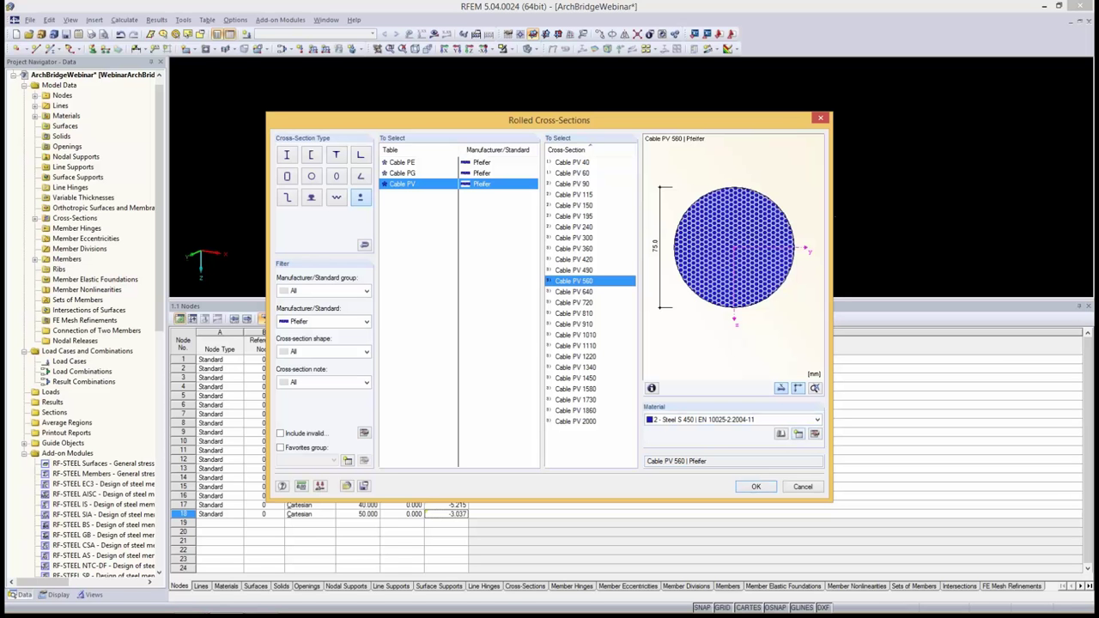
Create a new material for the cable section from the library's metal Cable category, choosing Cable PV (Pfeifer), standard Z-14.7-413
click(797, 434)
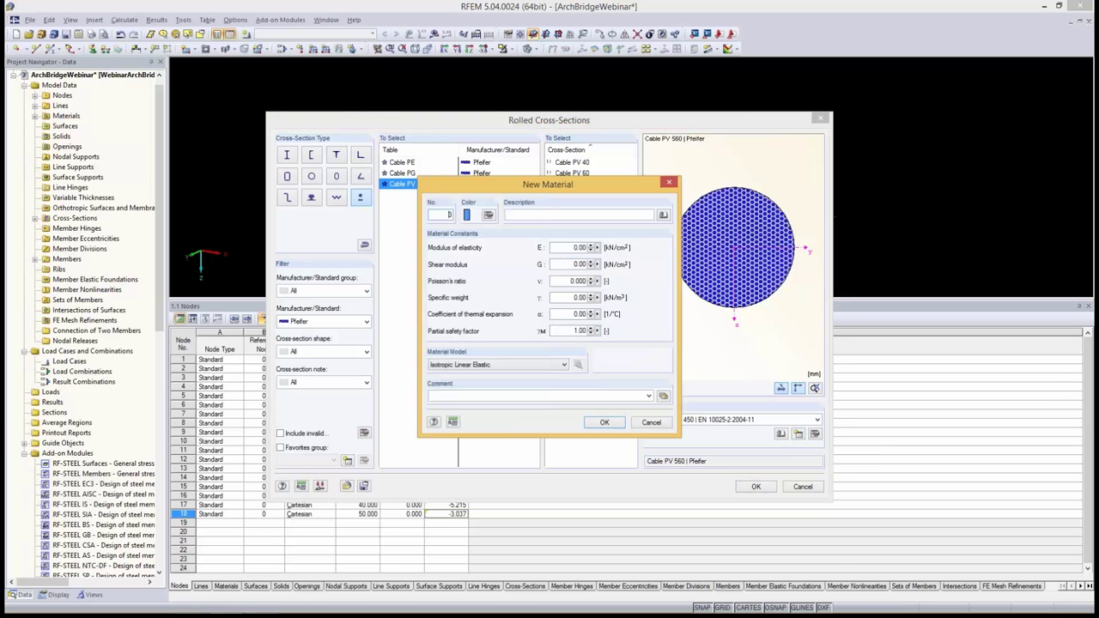
click(663, 215)
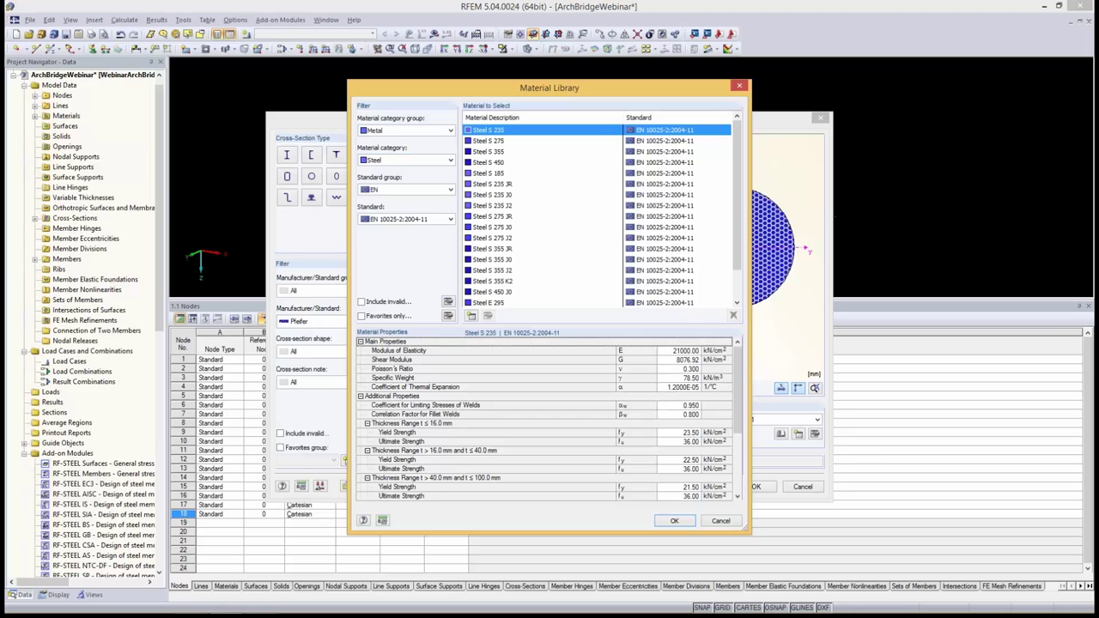
click(450, 160)
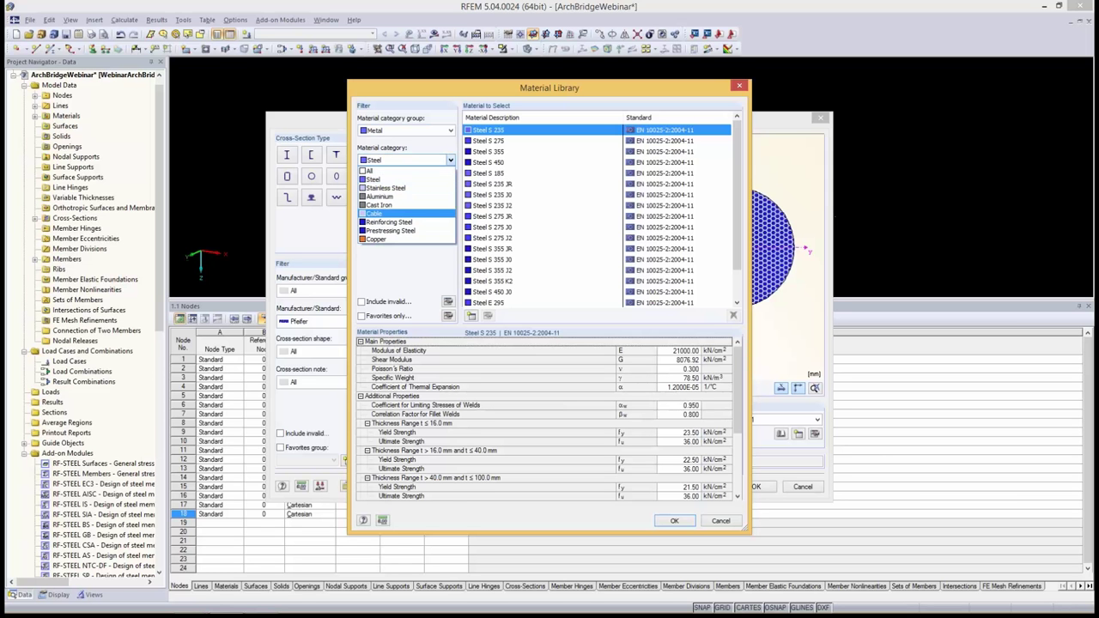
click(386, 213)
click(498, 152)
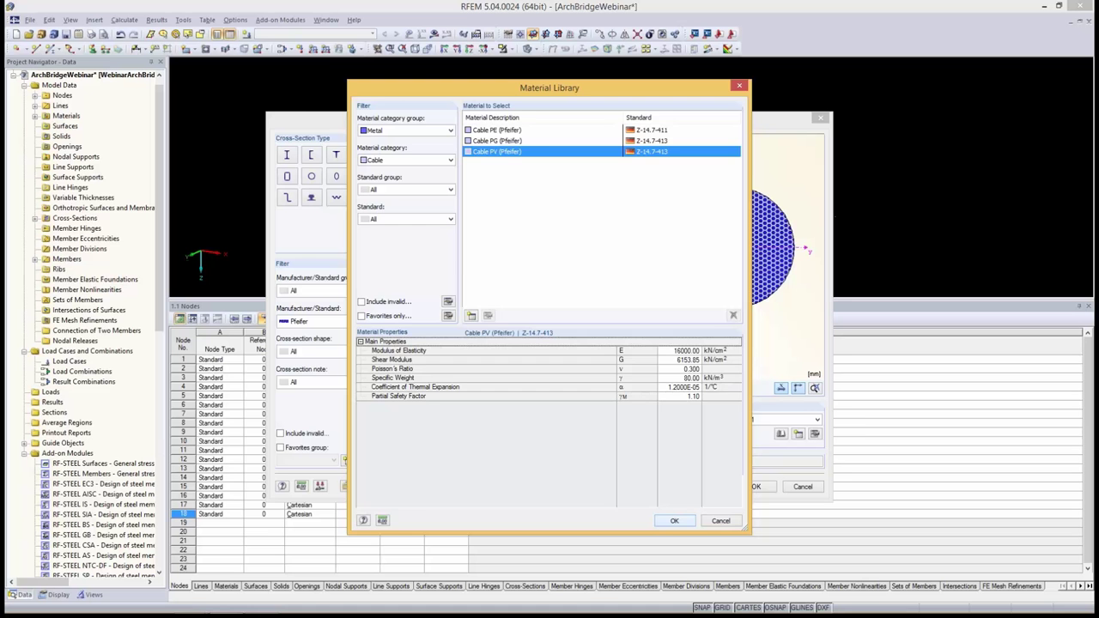
click(674, 520)
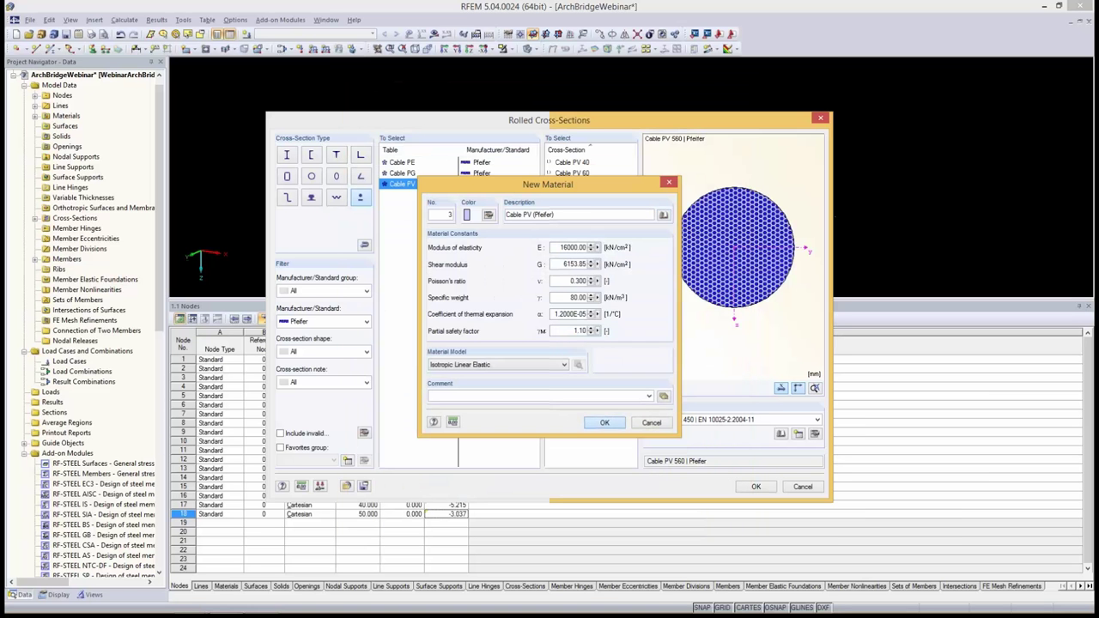
click(603, 421)
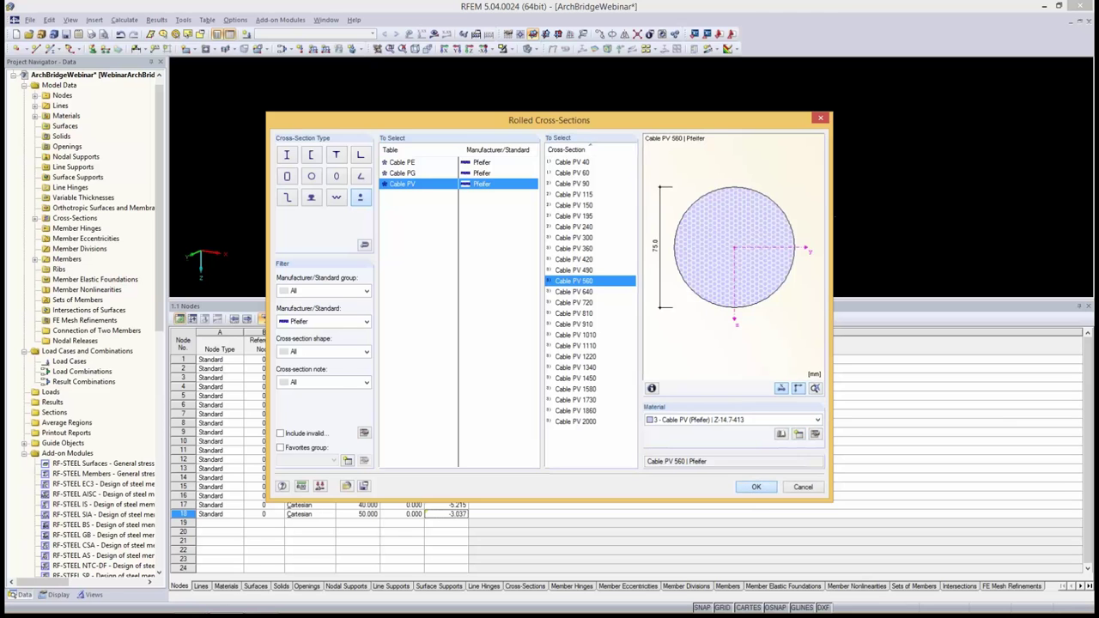
Accept the Pfeifer Cable PV 560 cross-section with its cable material for the new tension member
click(755, 486)
click(682, 462)
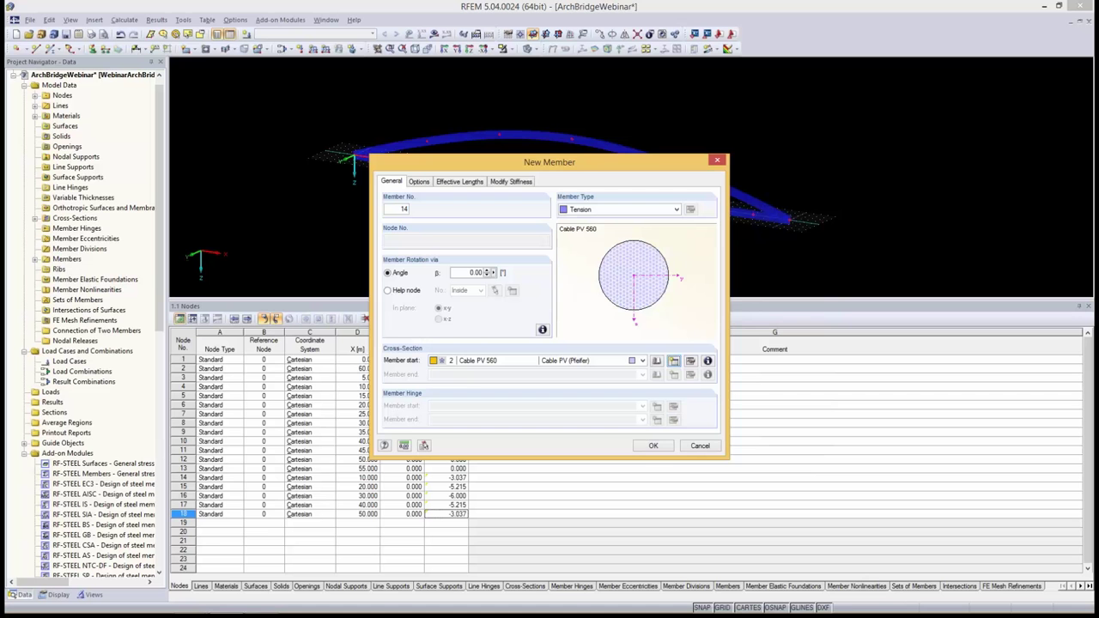
click(652, 445)
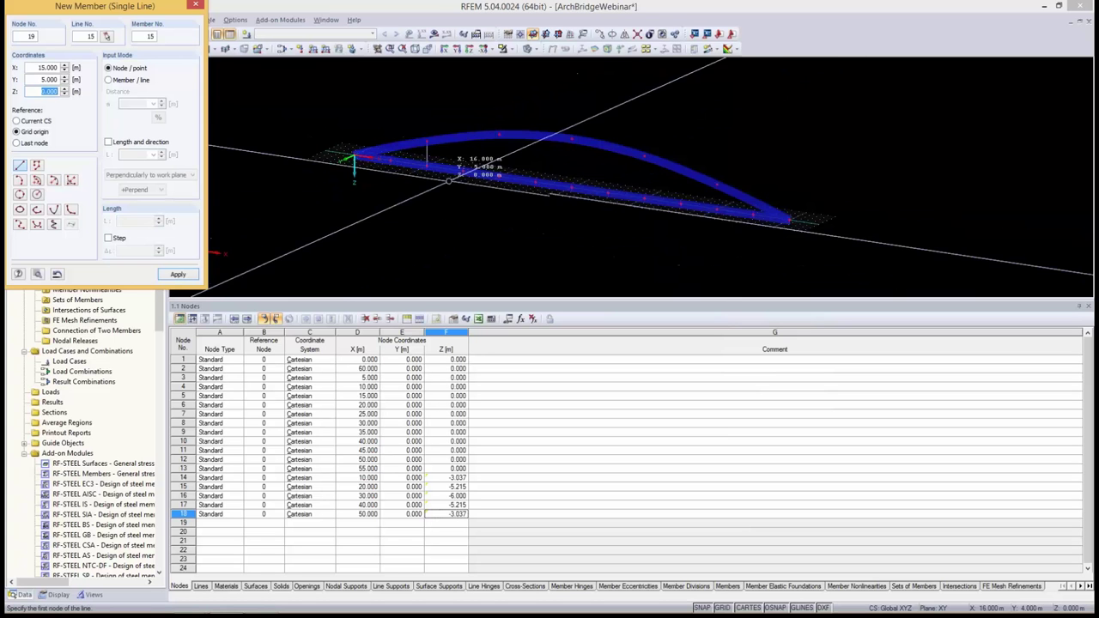
Draw vertical tension hangers connecting the beam to the arch nodes at X = 10, 20, 30, 40 and 50 m
click(499, 177)
click(498, 176)
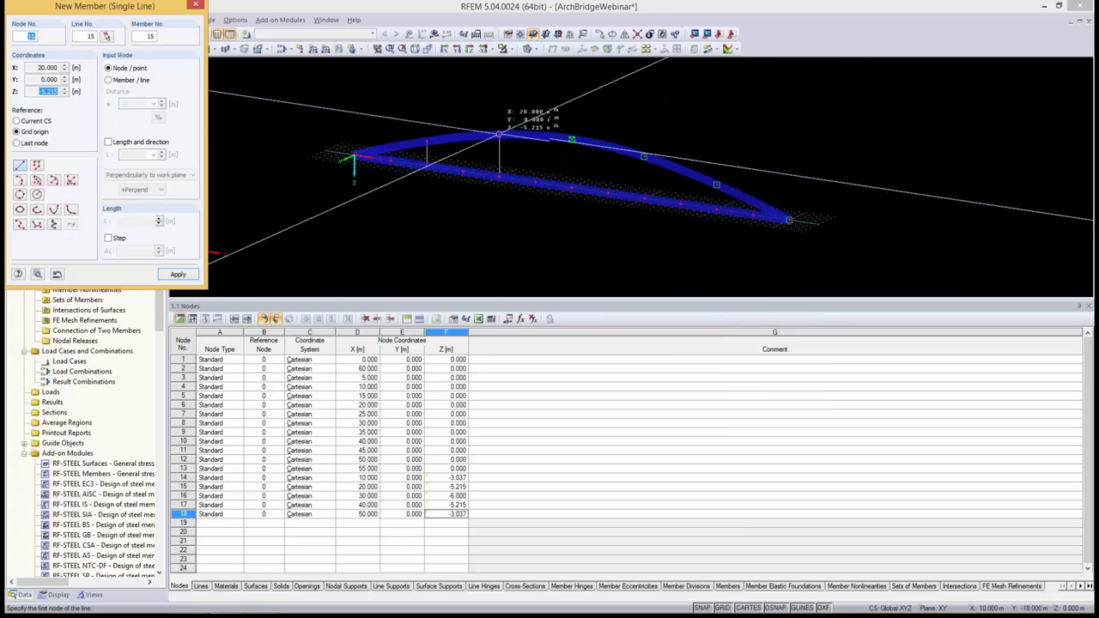
click(571, 187)
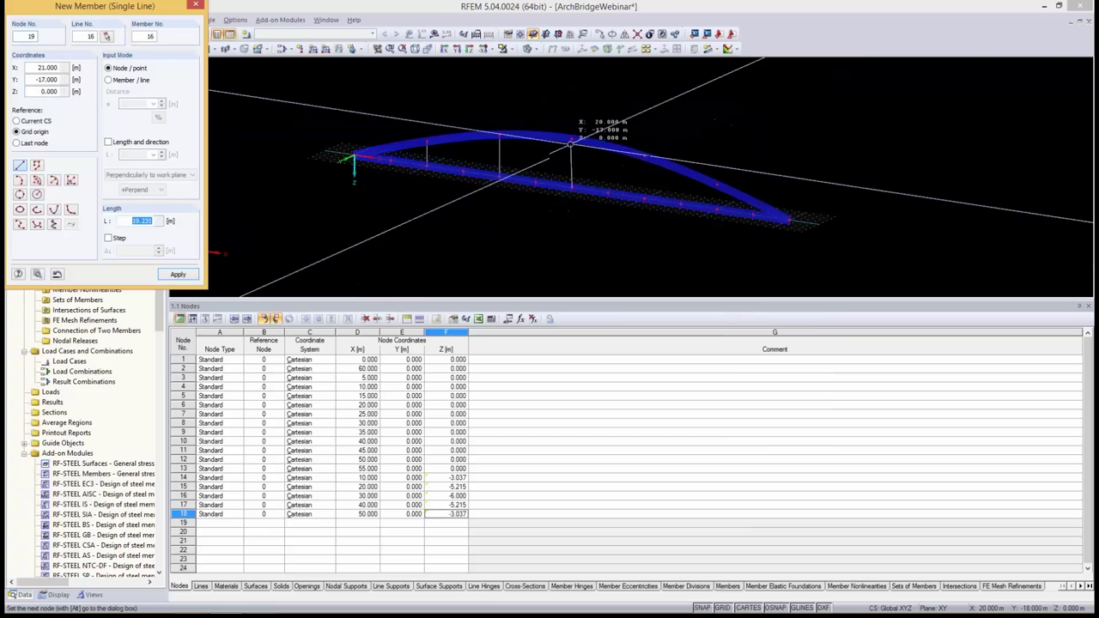
click(572, 139)
click(643, 197)
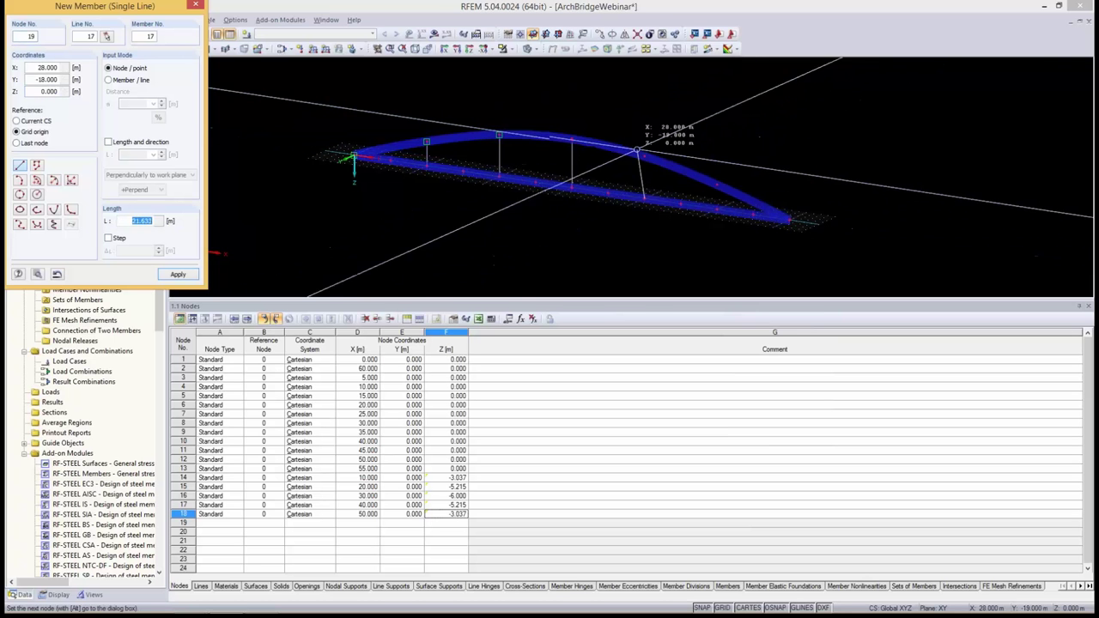
click(643, 157)
click(717, 209)
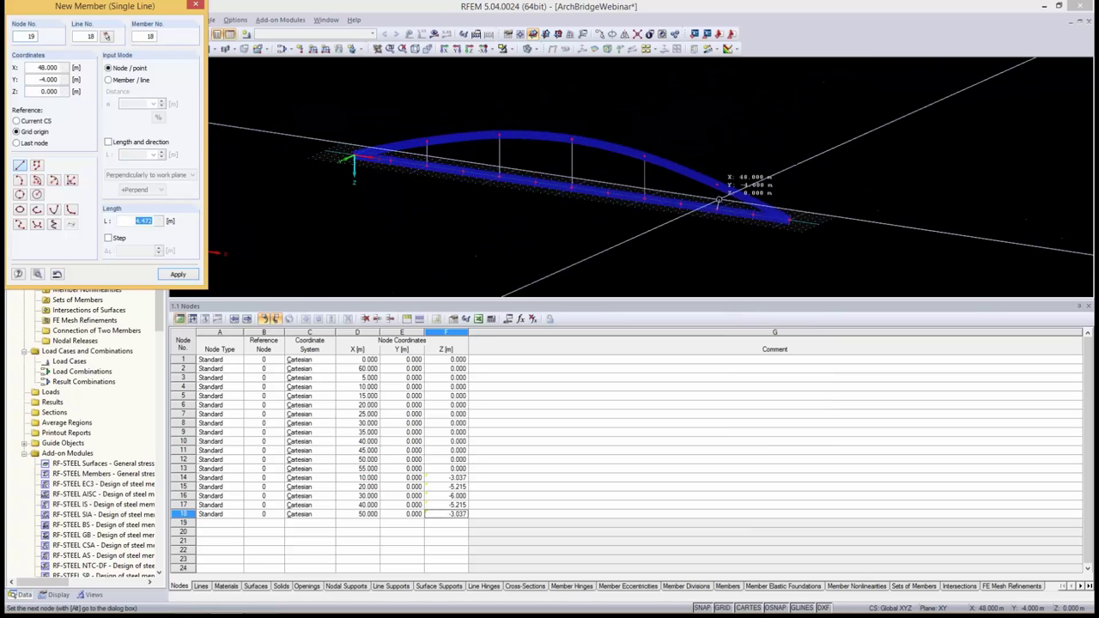
click(717, 185)
key(Escape)
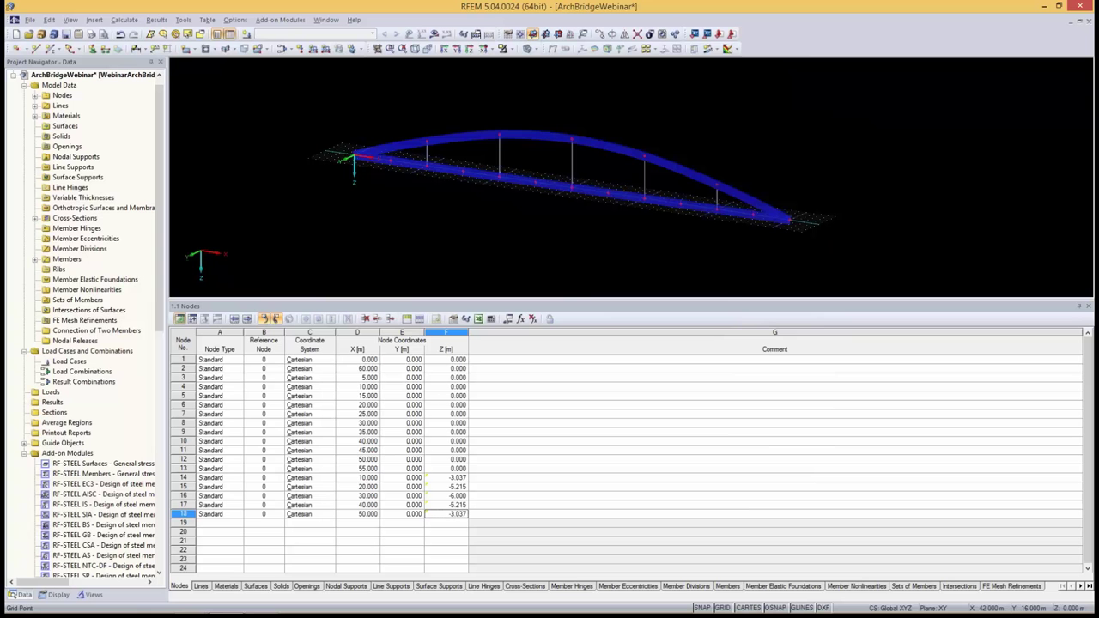
Copy the entire arch, beam and hangers once with a displacement of 8 m in the Y direction
drag(271, 80, 933, 237)
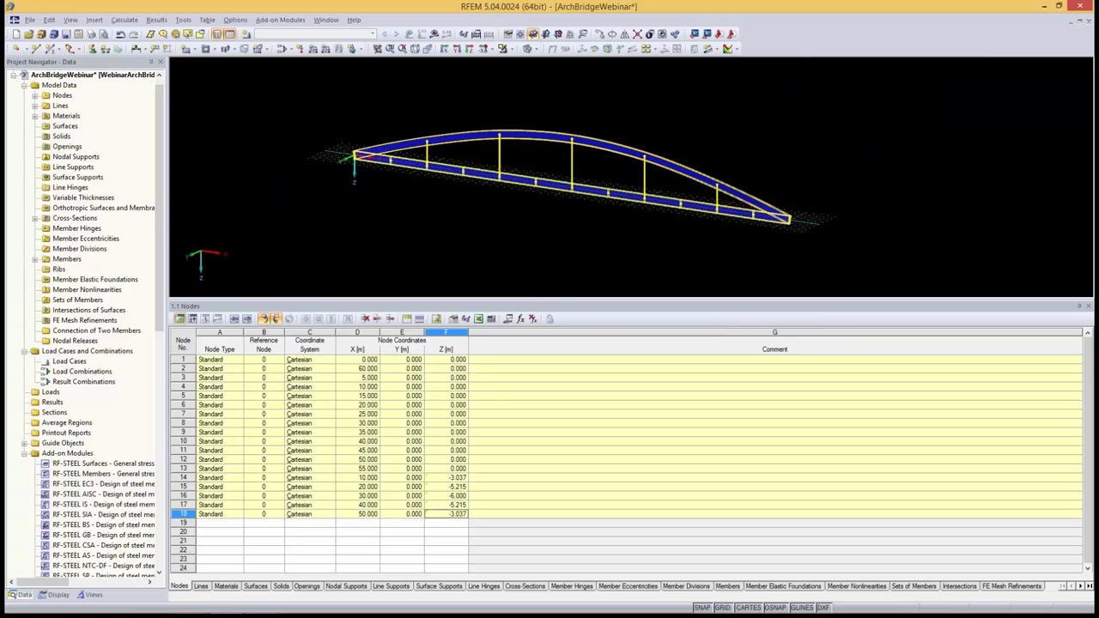
click(600, 34)
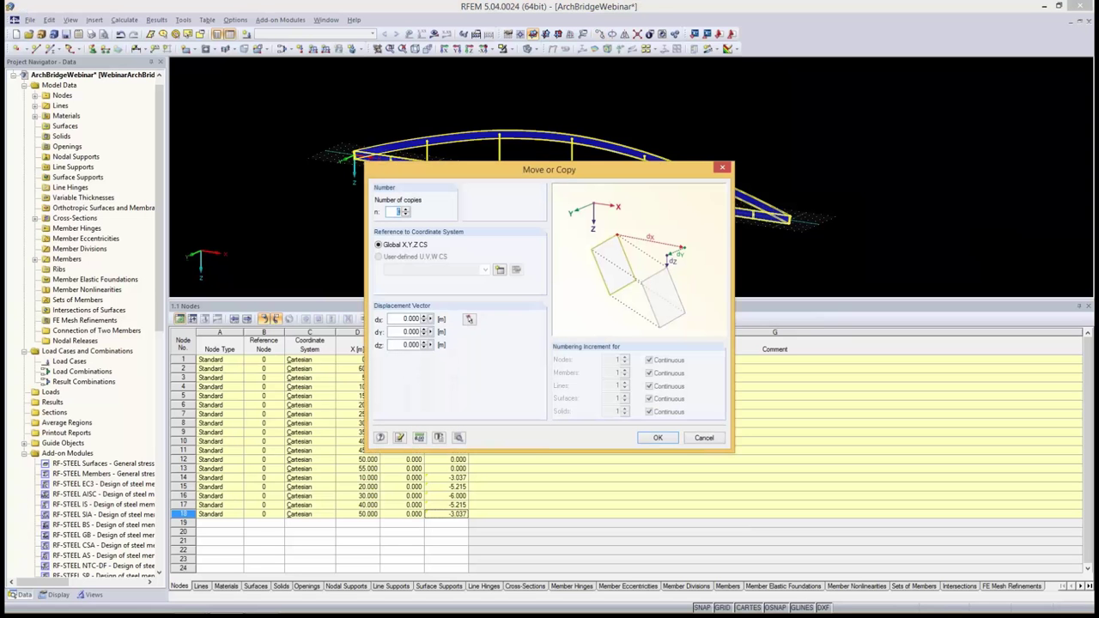
text(1)
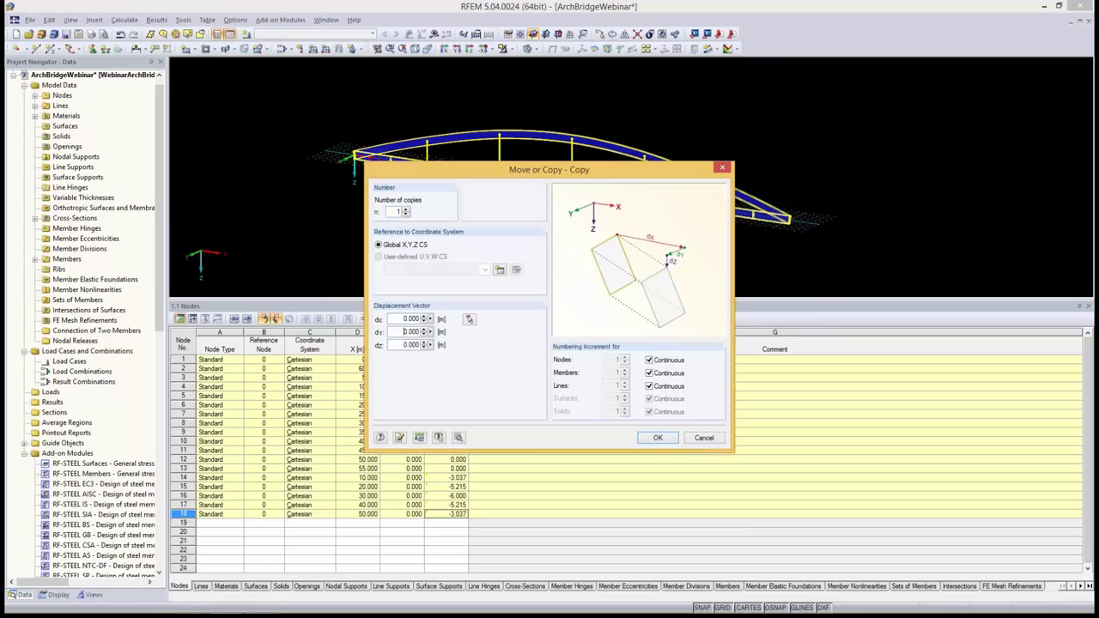
double_click(405, 332)
text(8)
key(Tab)
drag(543, 169, 566, 241)
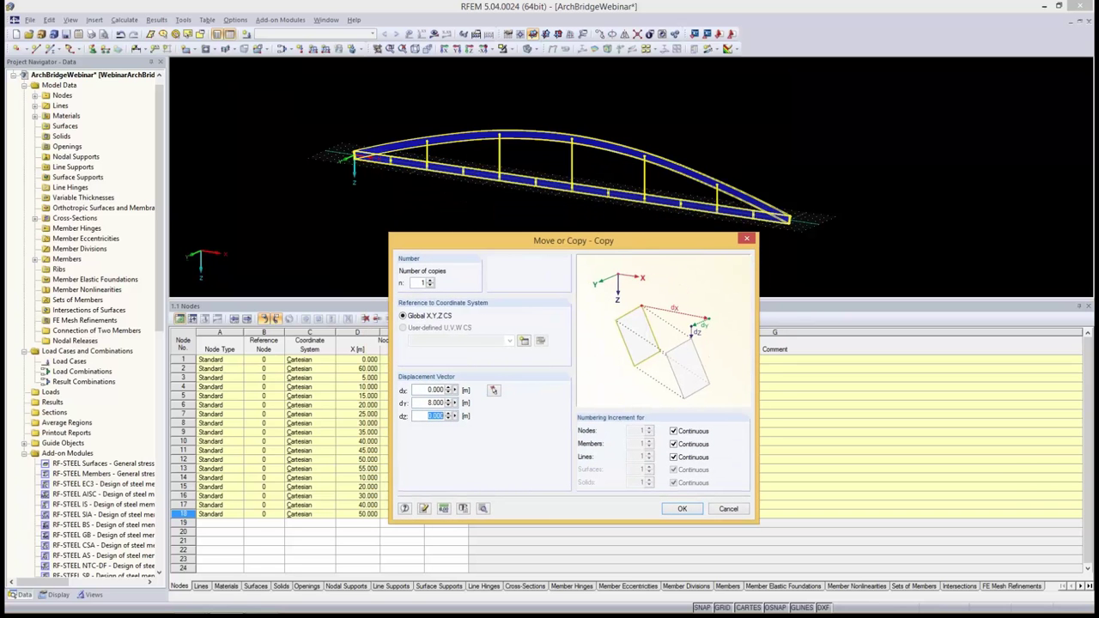
click(682, 508)
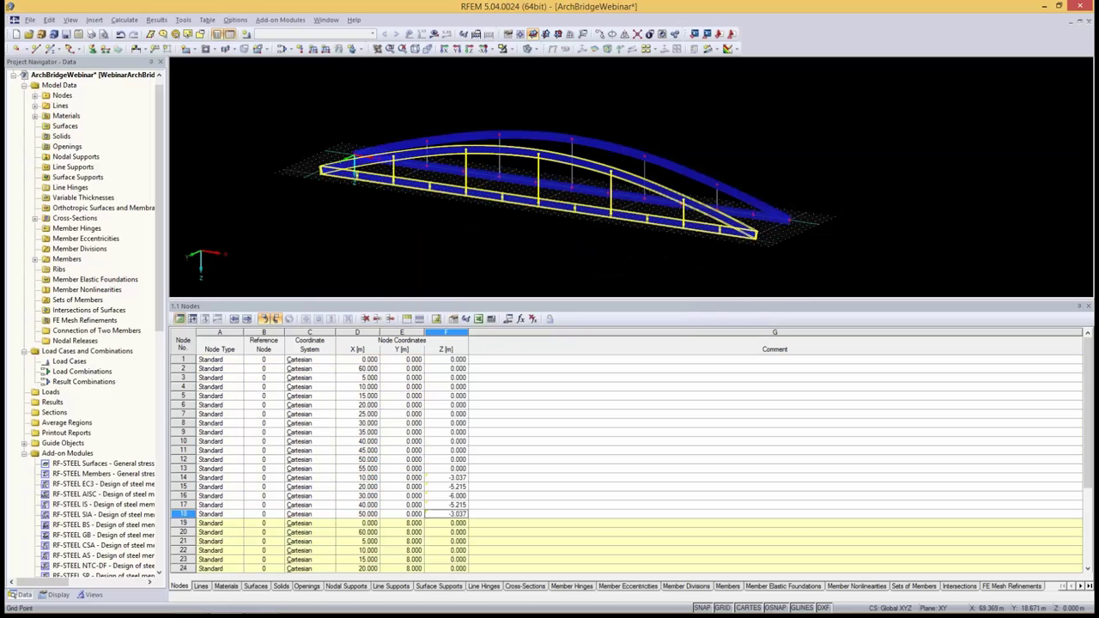
click(772, 264)
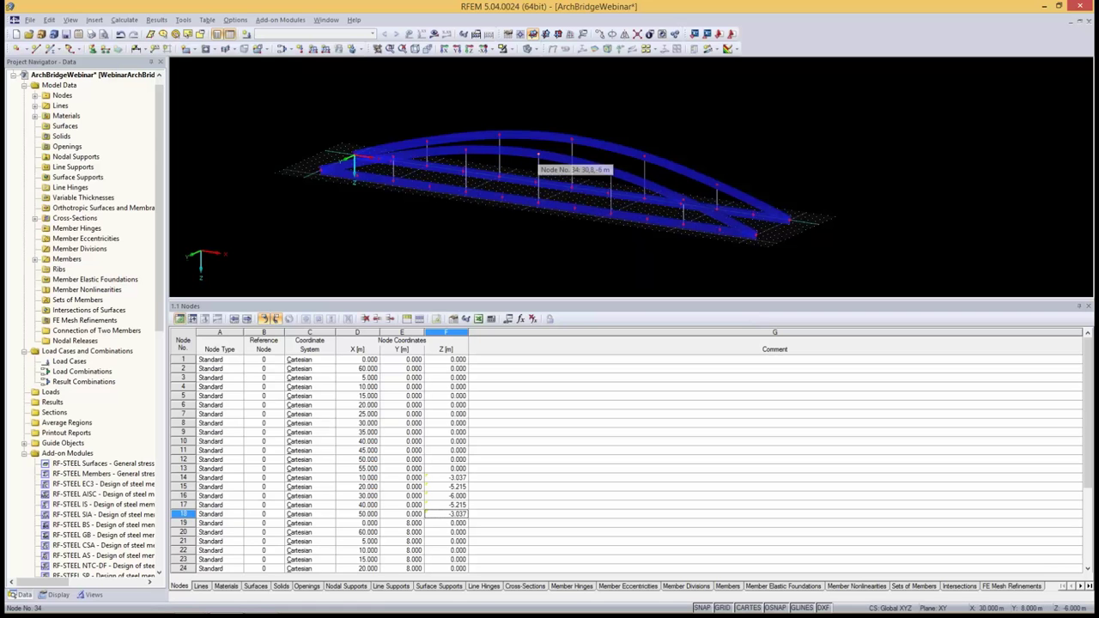
Examine the Z-coordinate formula and its parameters for the crown node of the copied arch
double_click(538, 154)
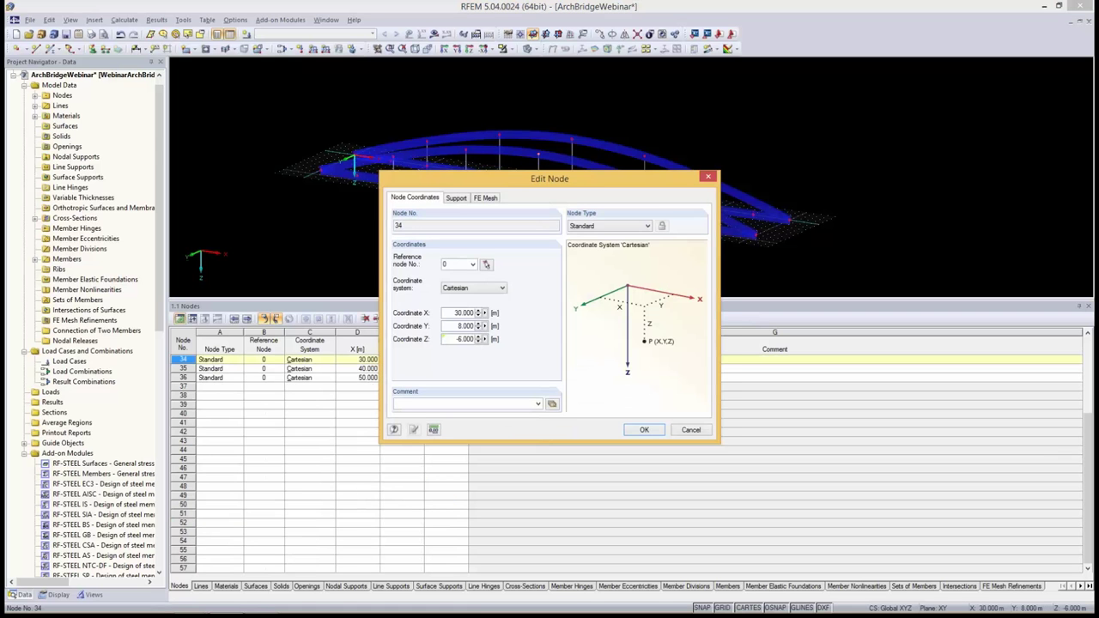
drag(550, 177, 427, 210)
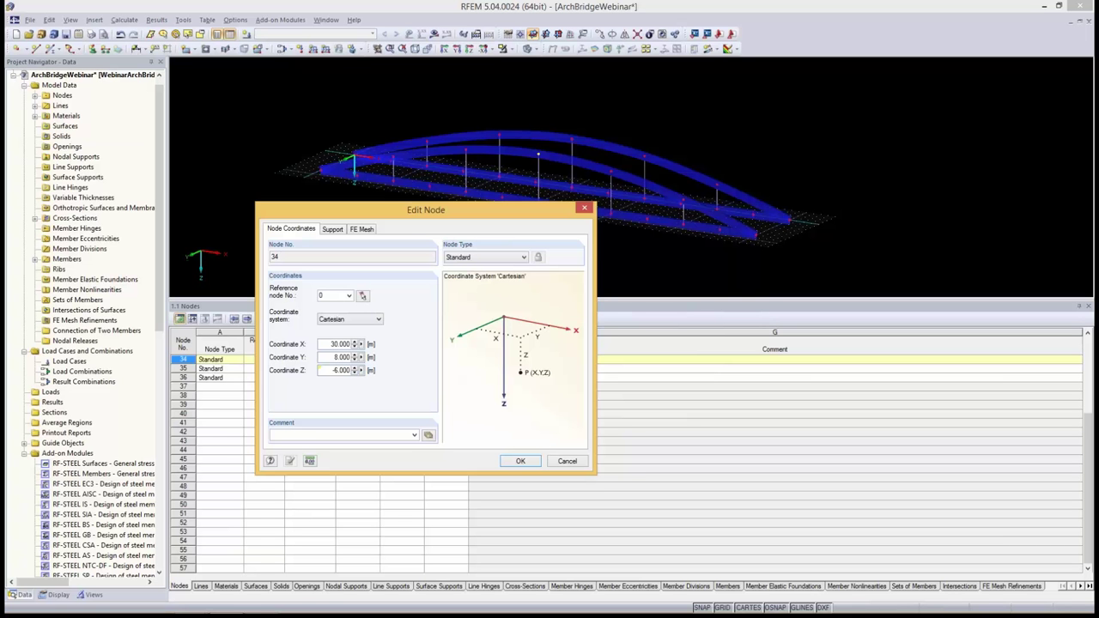
click(320, 368)
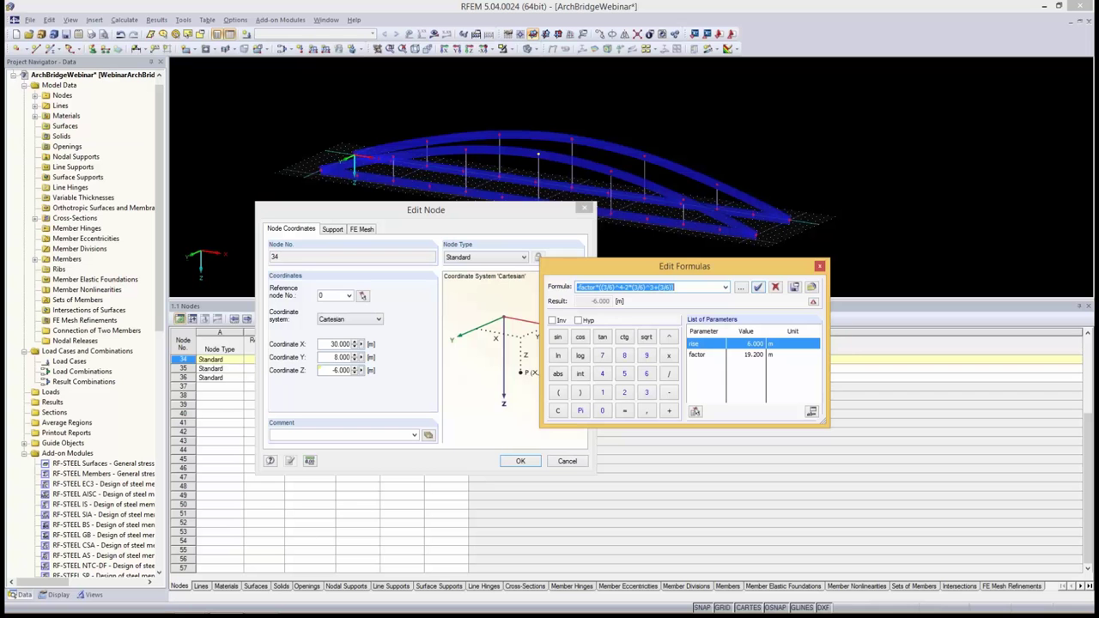
key(Return)
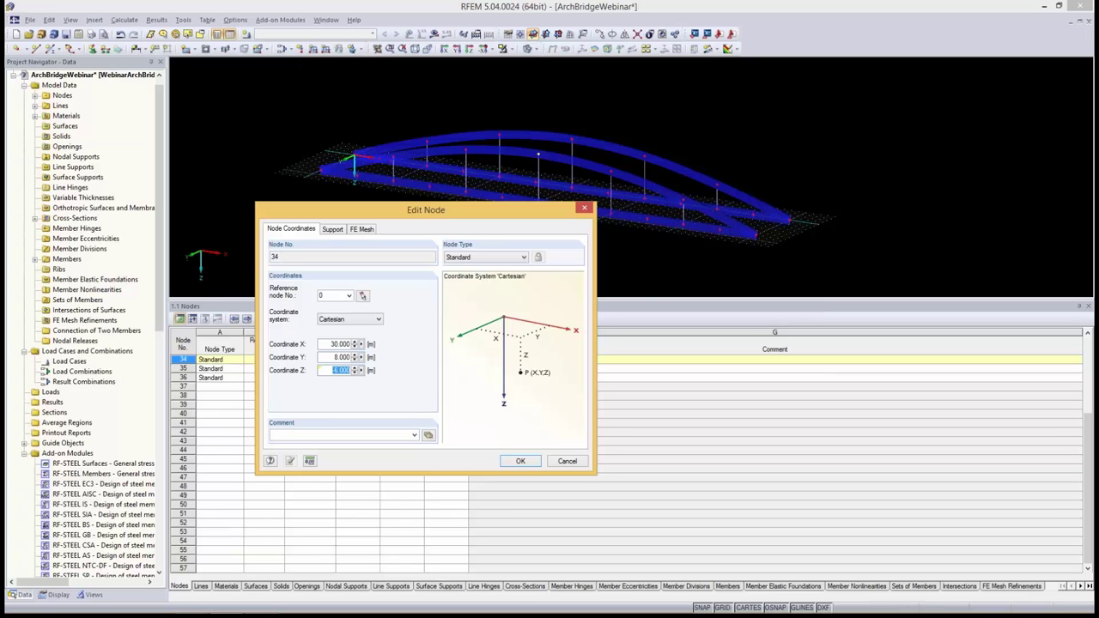
click(321, 369)
key(Delete)
click(520, 461)
Start a new single member and set its member type to Beam
middle_drag(394, 226, 460, 277)
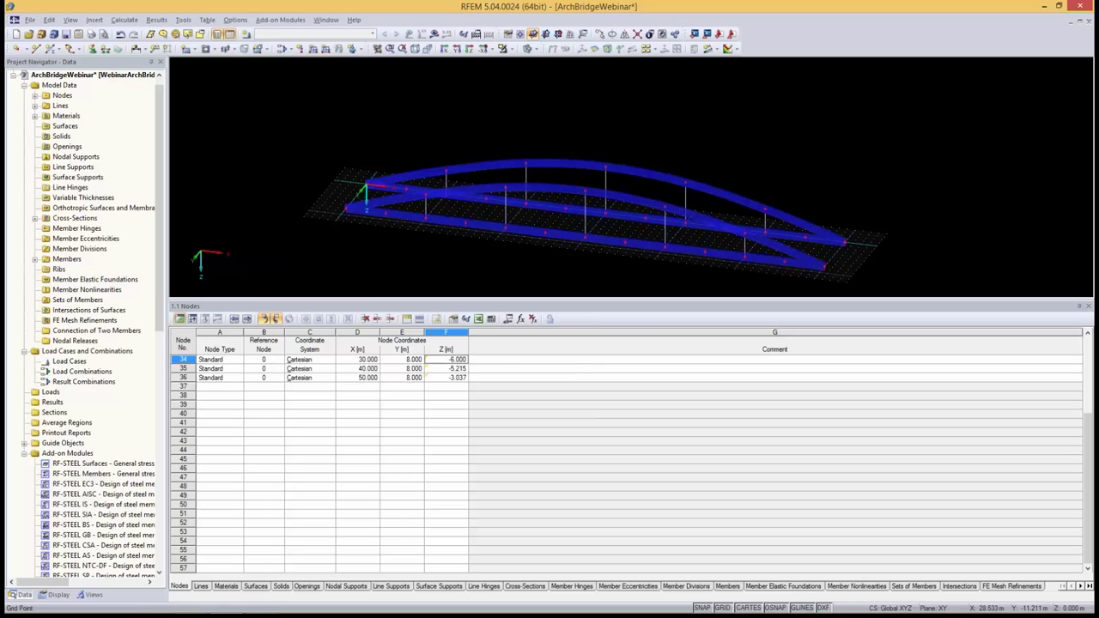
mouse_move(604, 194)
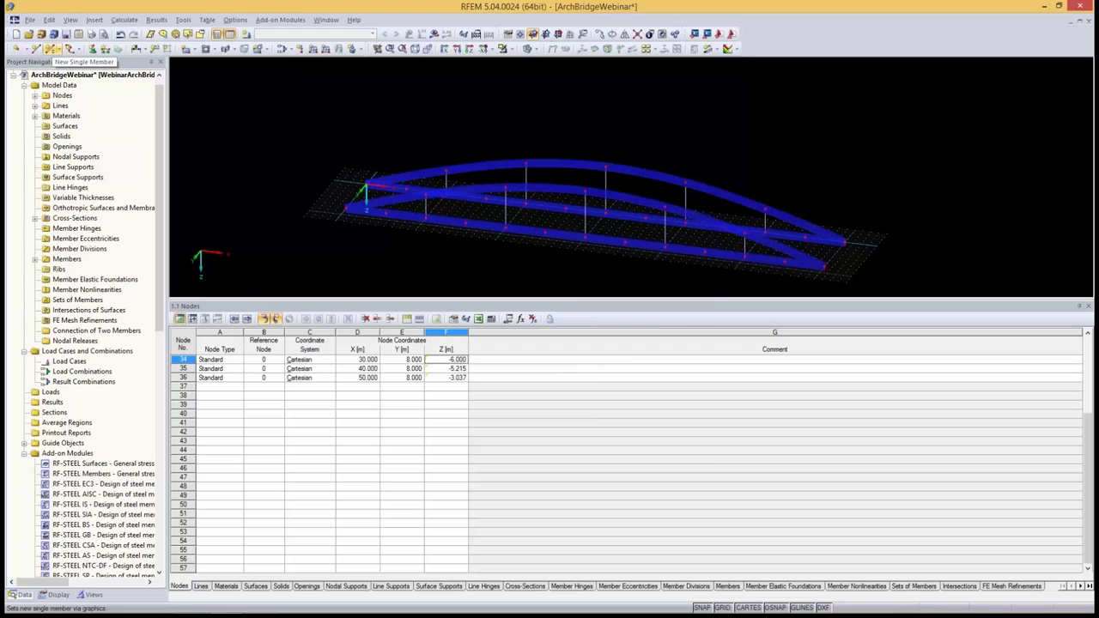
click(52, 49)
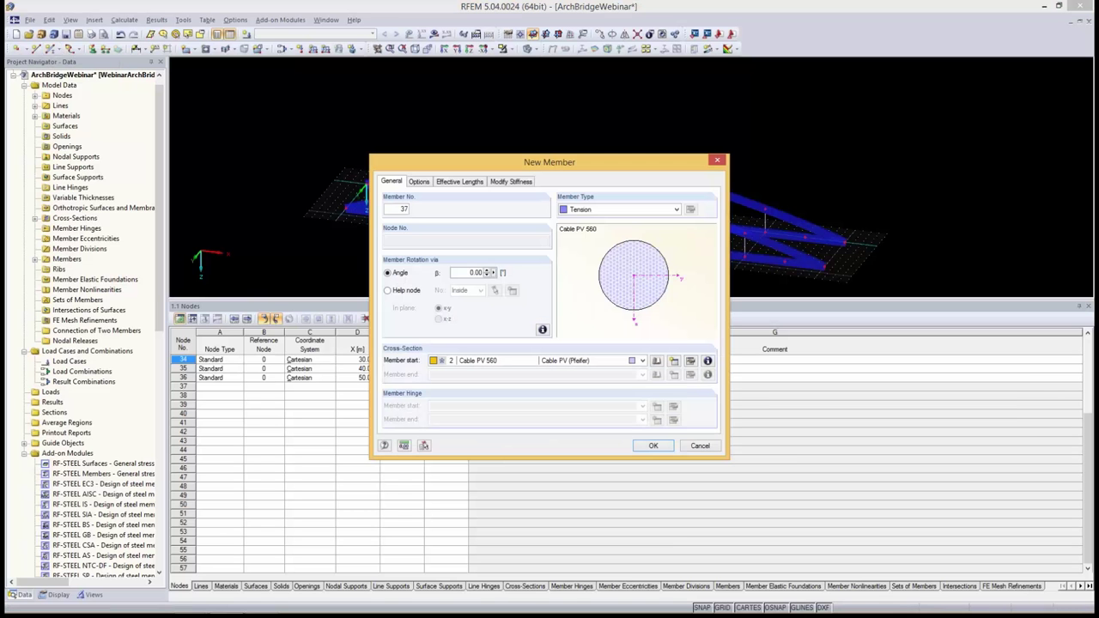
click(622, 210)
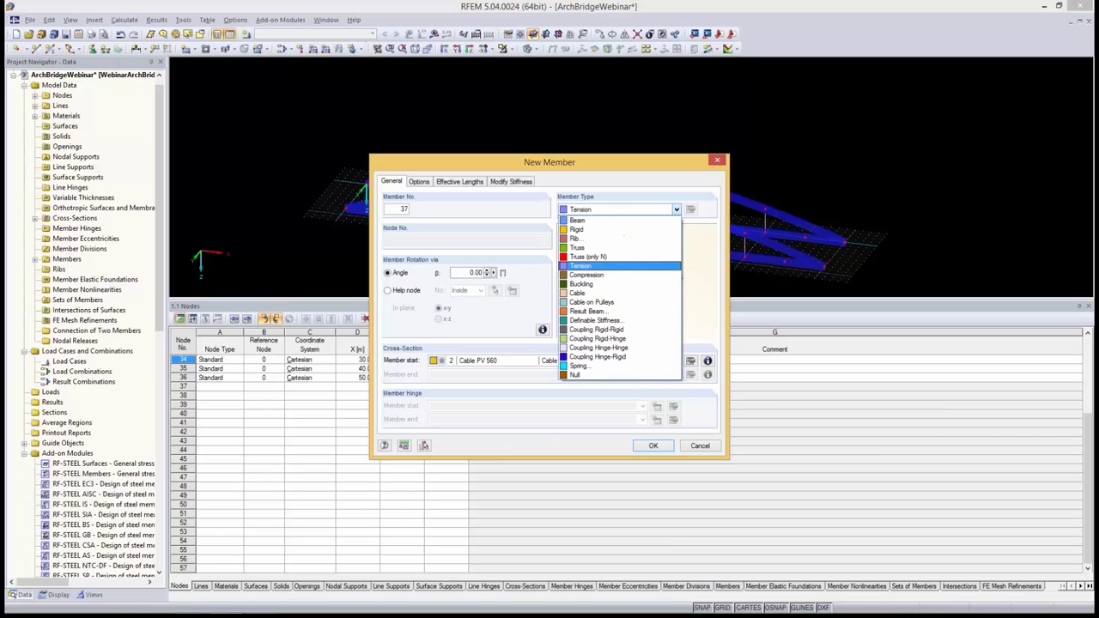
key(Return)
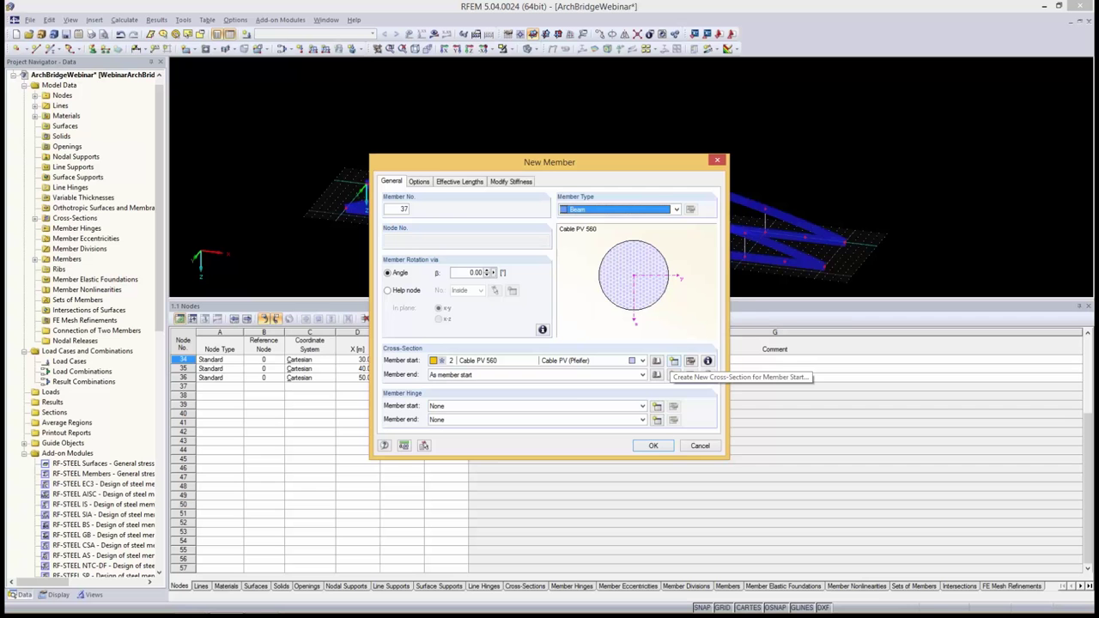
Create a new cross-section TO 800/300/30/30/30/30 in Steel S 450 for the beam member
click(674, 360)
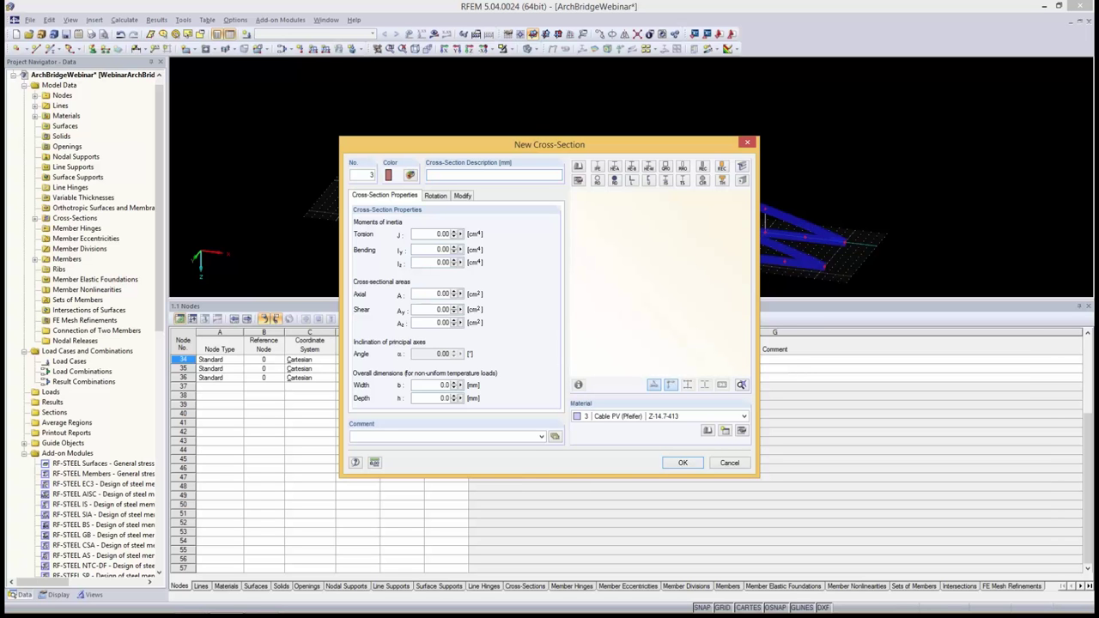
text(TO 800/300/30/30/30/30)
key(Tab)
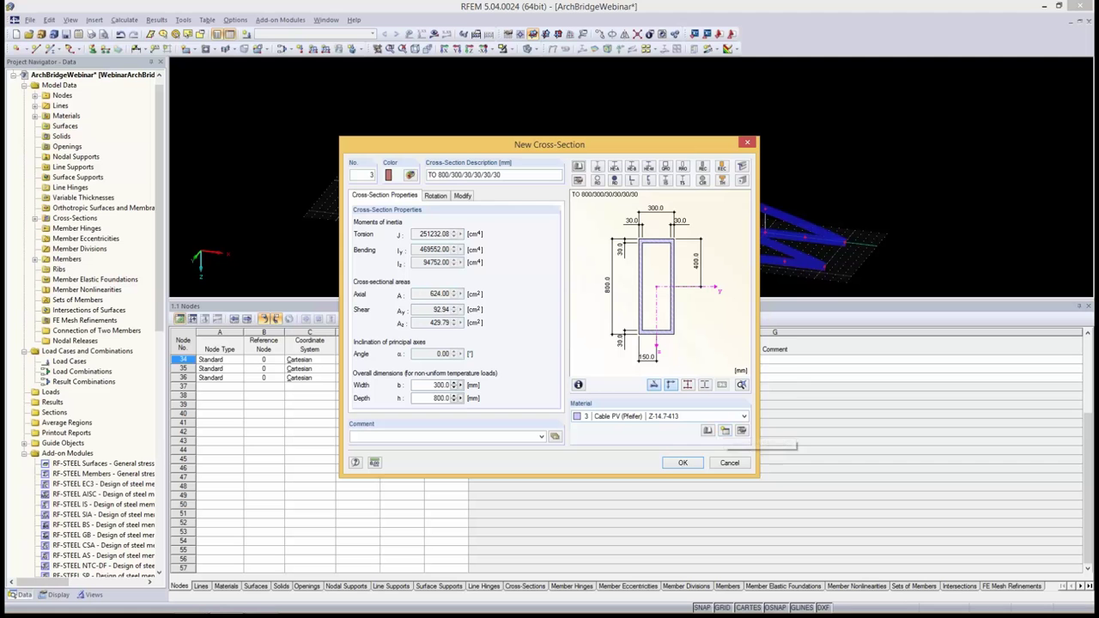
click(744, 417)
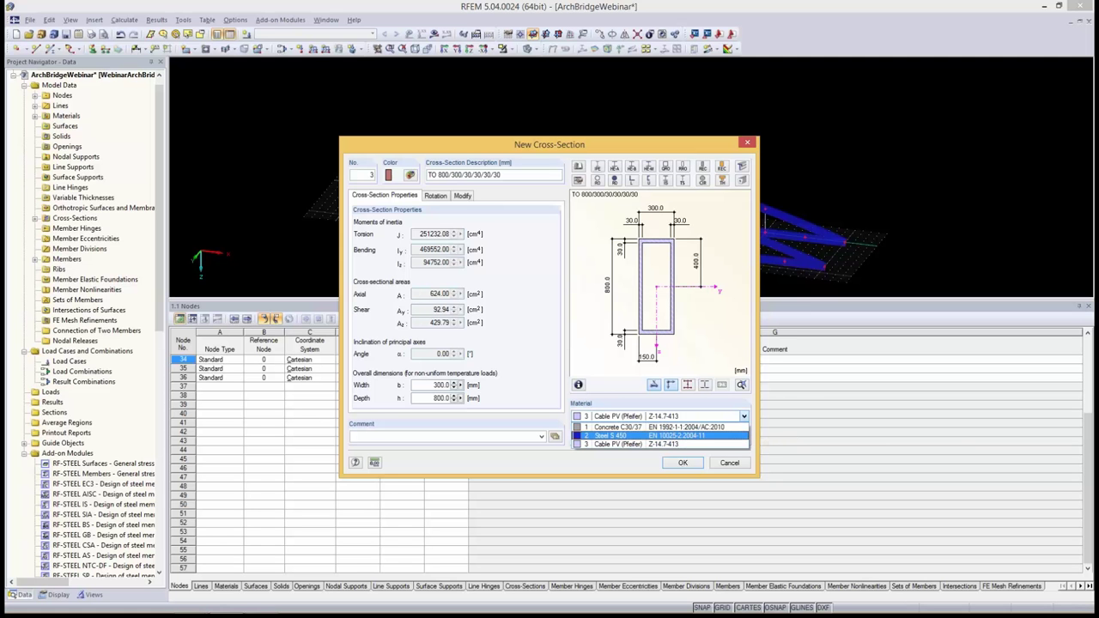
click(635, 435)
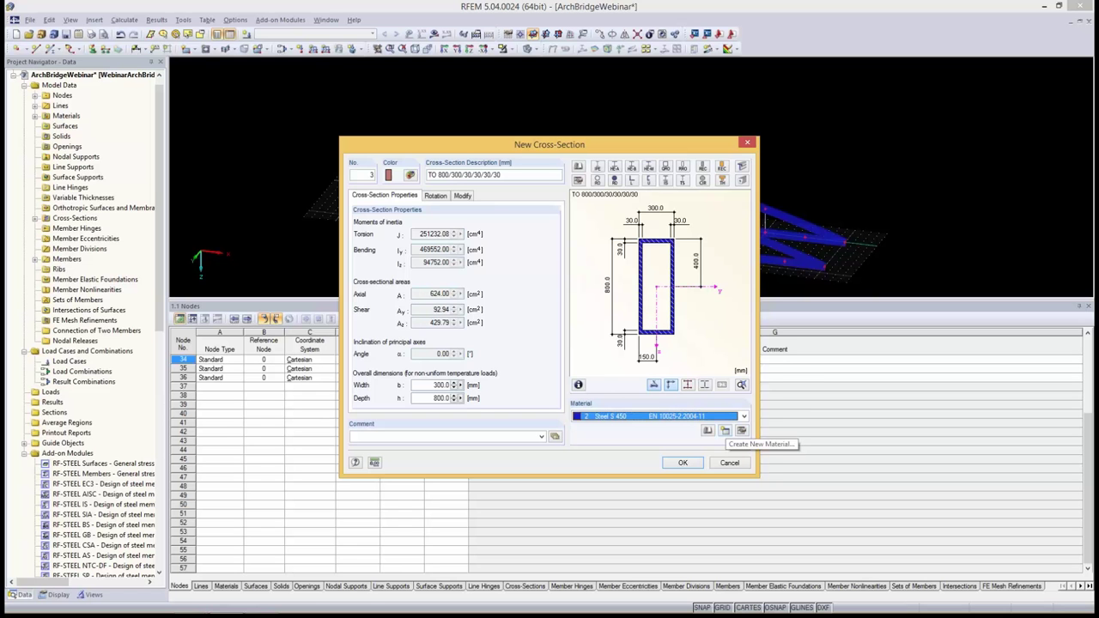
key(Return)
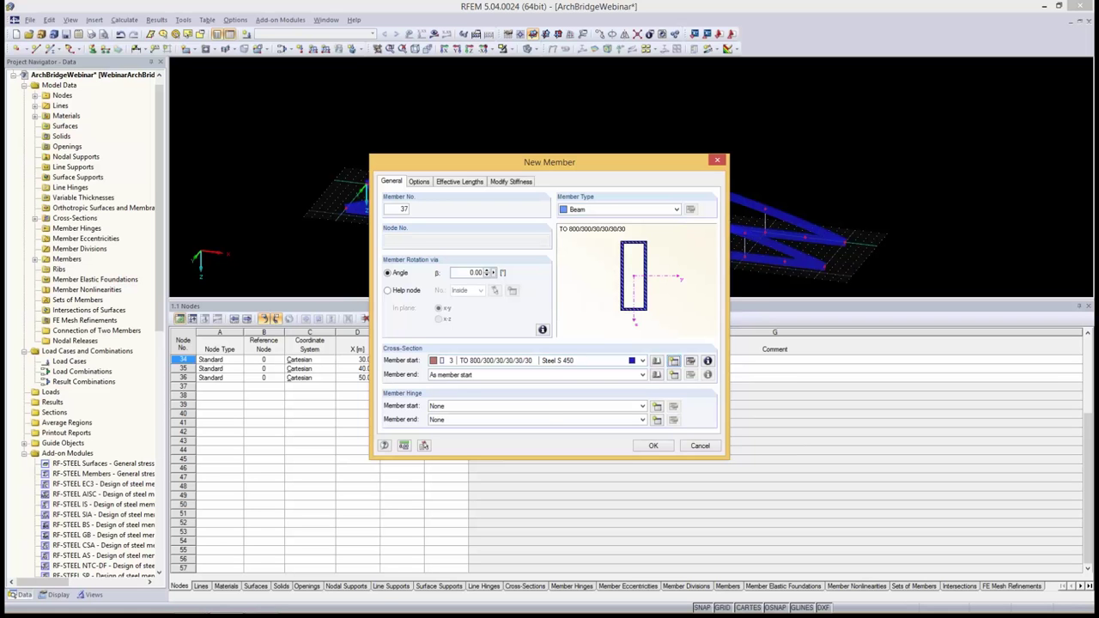
Draw a cross beam between the two main girders at their X = 0 end nodes
key(Return)
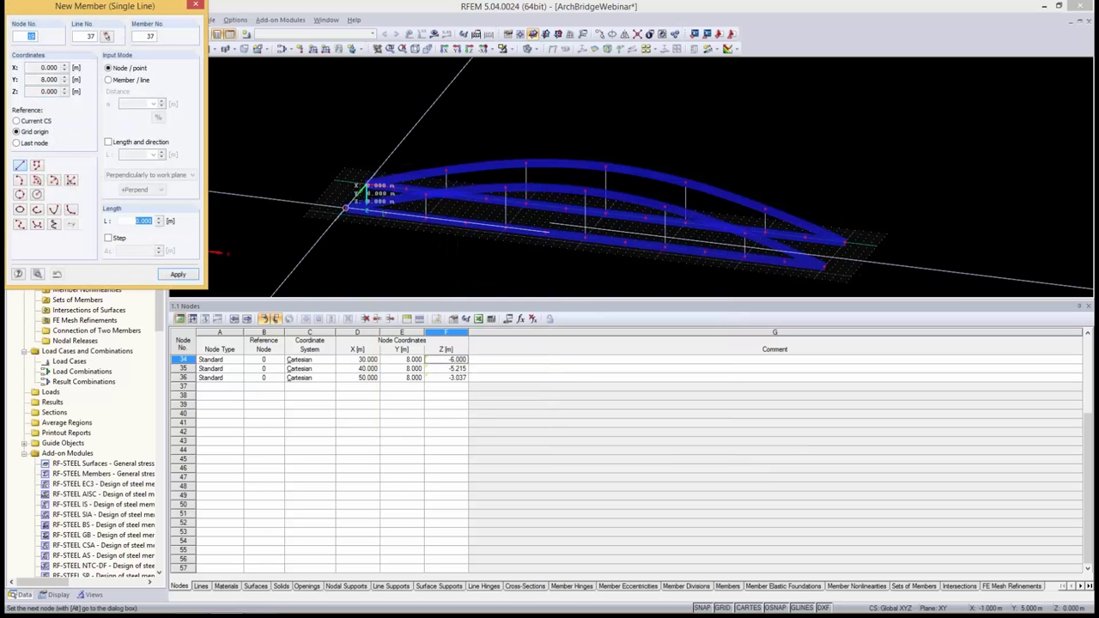
click(365, 184)
key(Escape)
key(Escape)
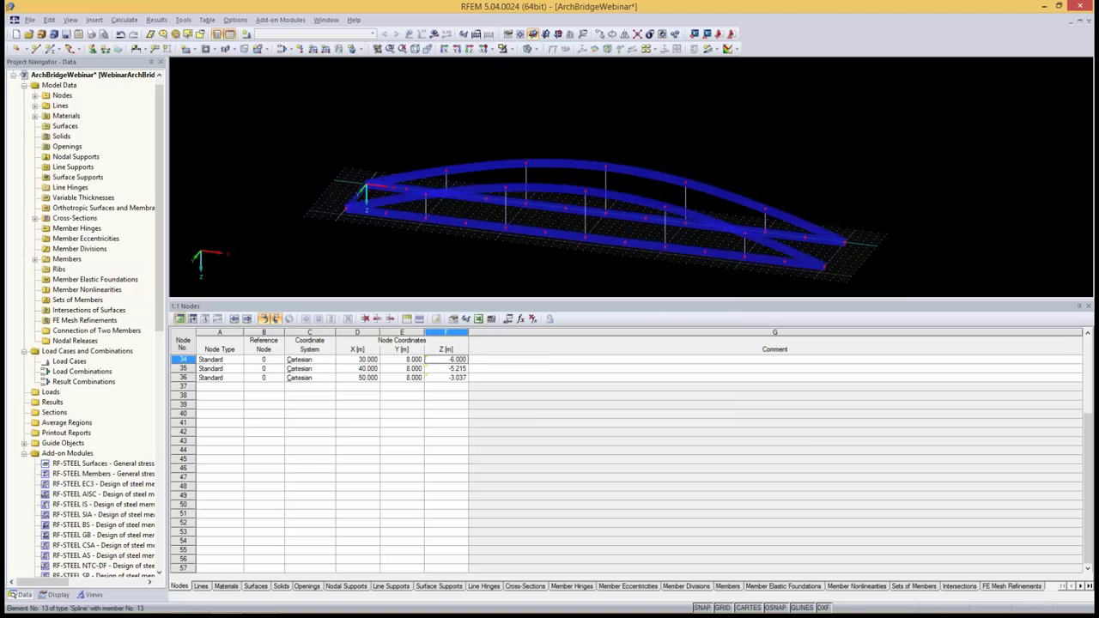
Copy the end cross beam six times at 10 m spacing in X, with no Y displacement
scroll(270, 155, up, 3)
scroll(396, 202, up, 2)
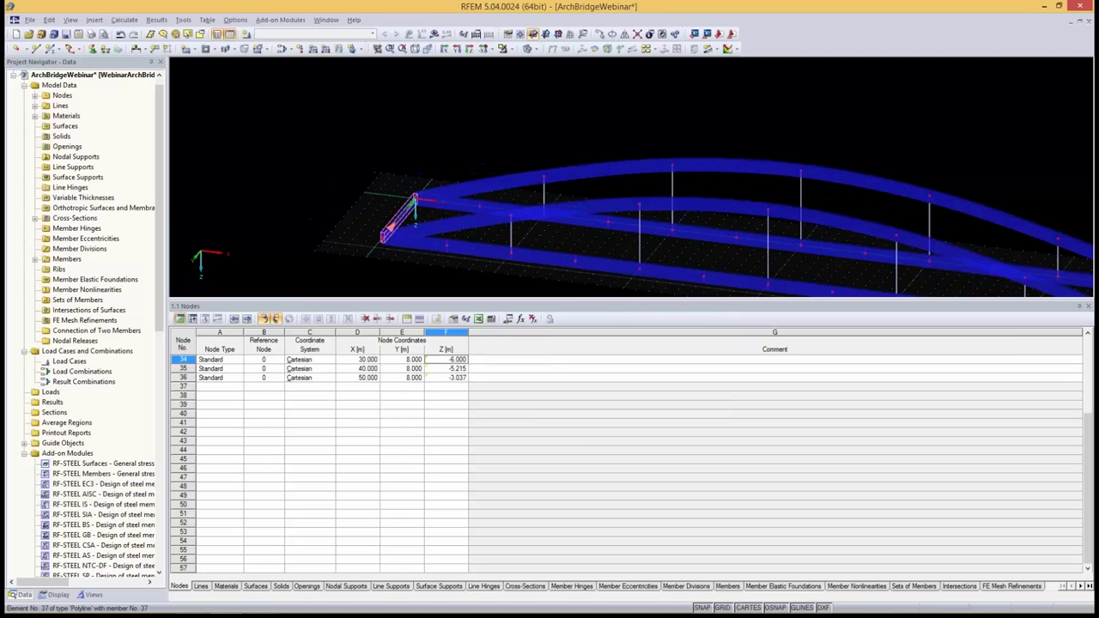
click(600, 35)
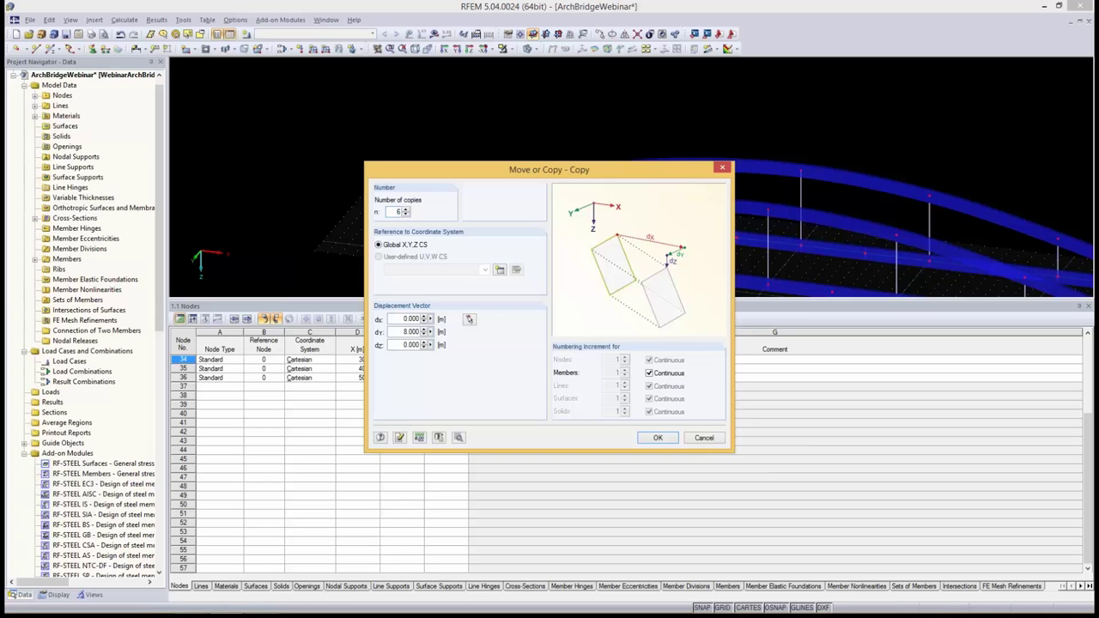
key(Tab)
text(1)
key(Tab)
text(0)
key(Tab)
click(404, 331)
click(657, 437)
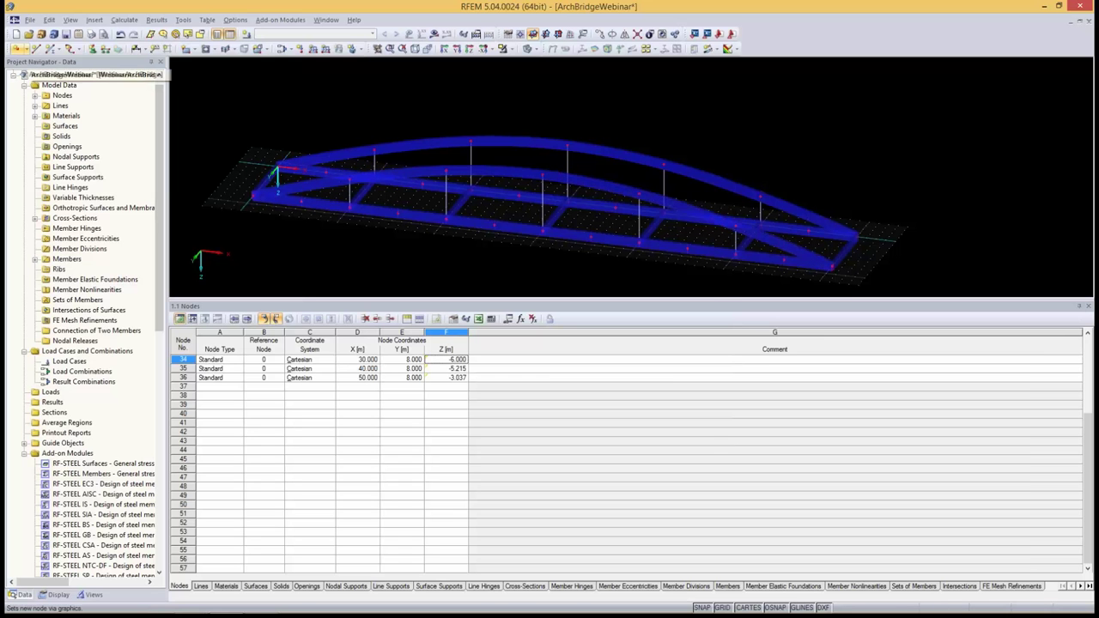
Create a new cross-section TO 500/200/20/20/20/20 in Steel S 450 for a new single beam member
click(52, 48)
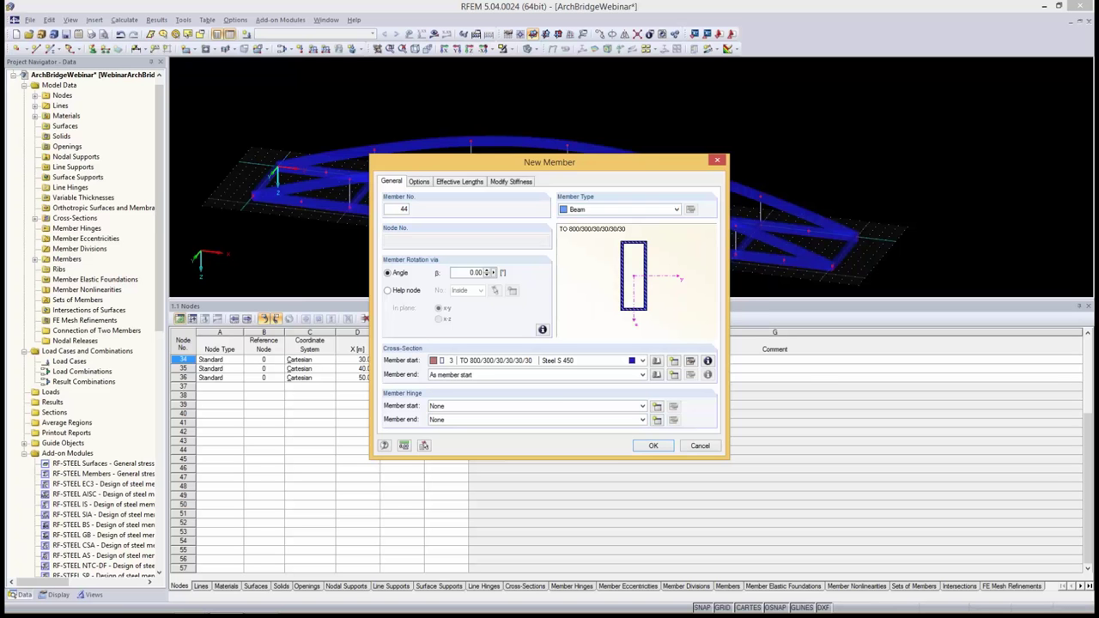
click(673, 361)
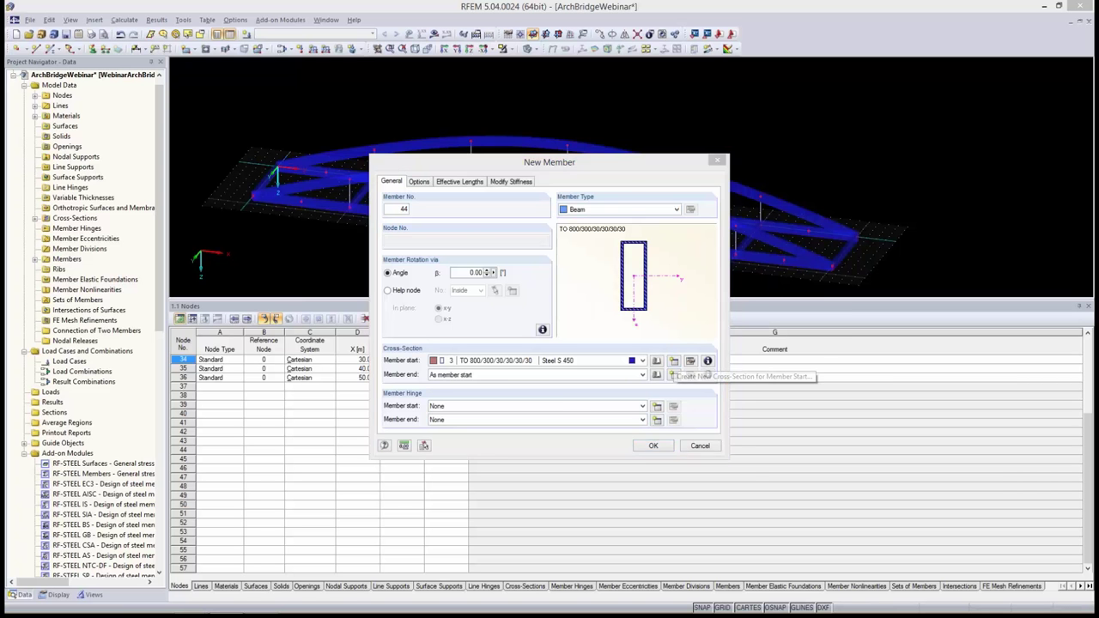
text(TO )
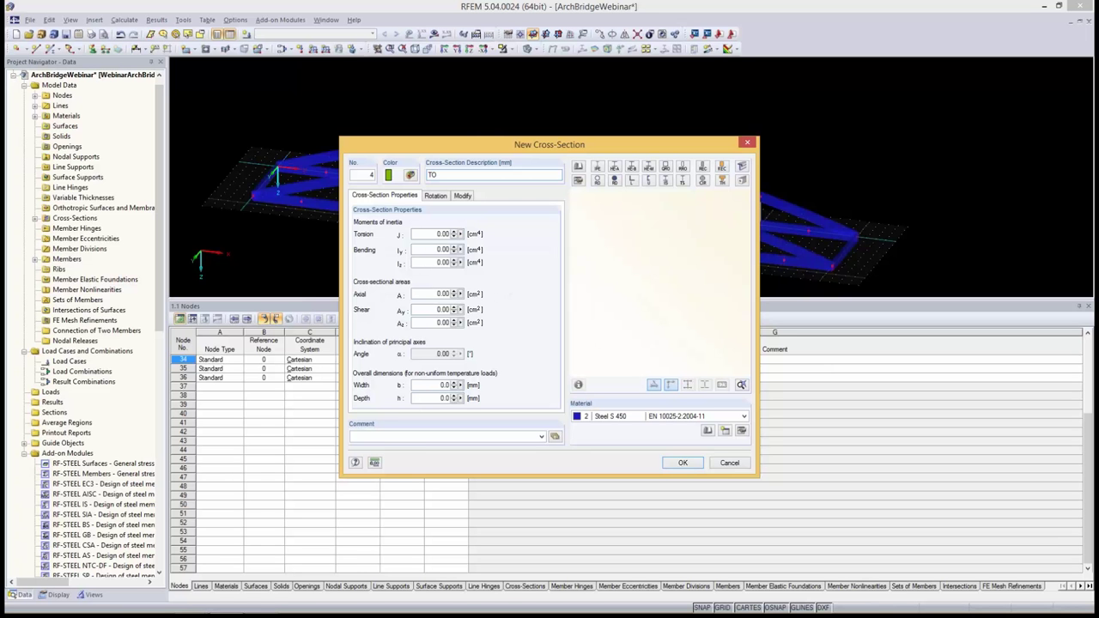
text(500/200/20/20/20/)
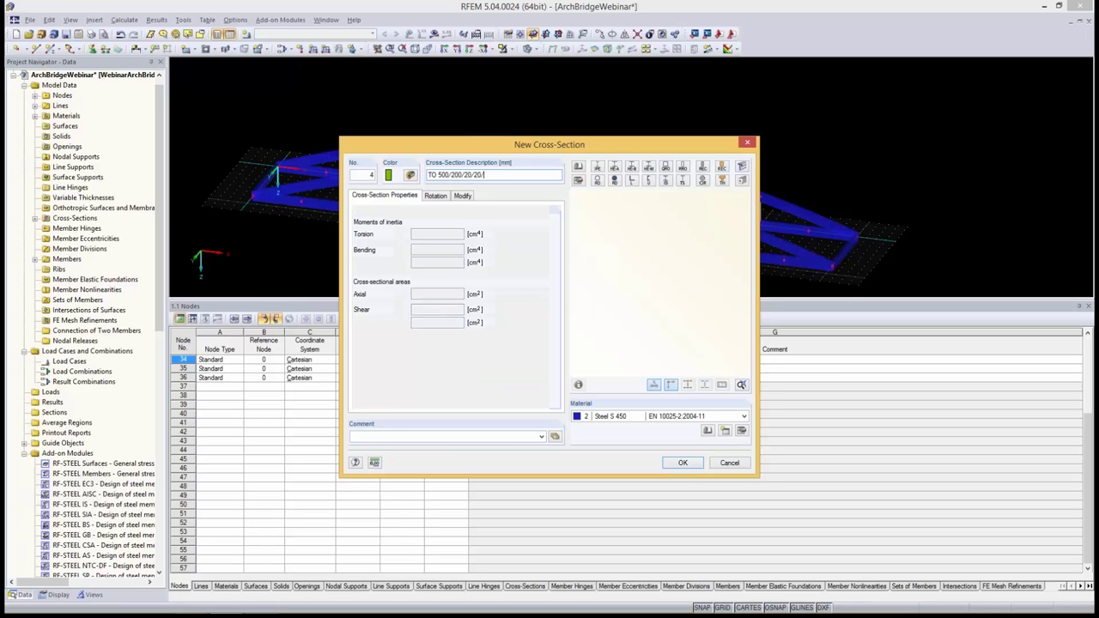
text(20)
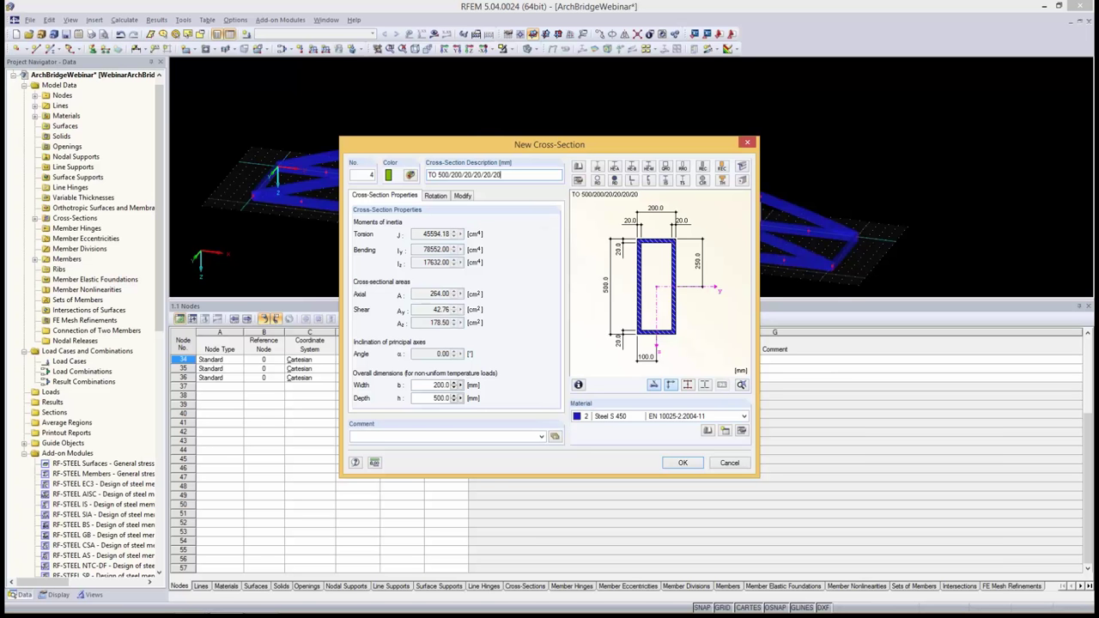
key(Return)
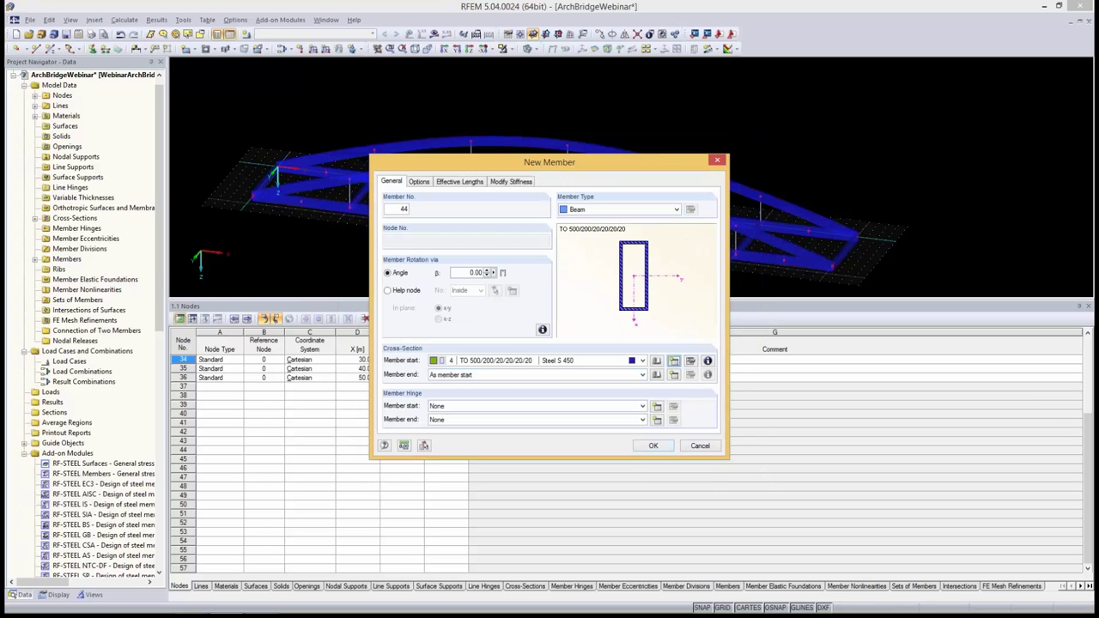
Draw an intermediate cross beam between the two main girders at their X = 5 m nodes
key(Return)
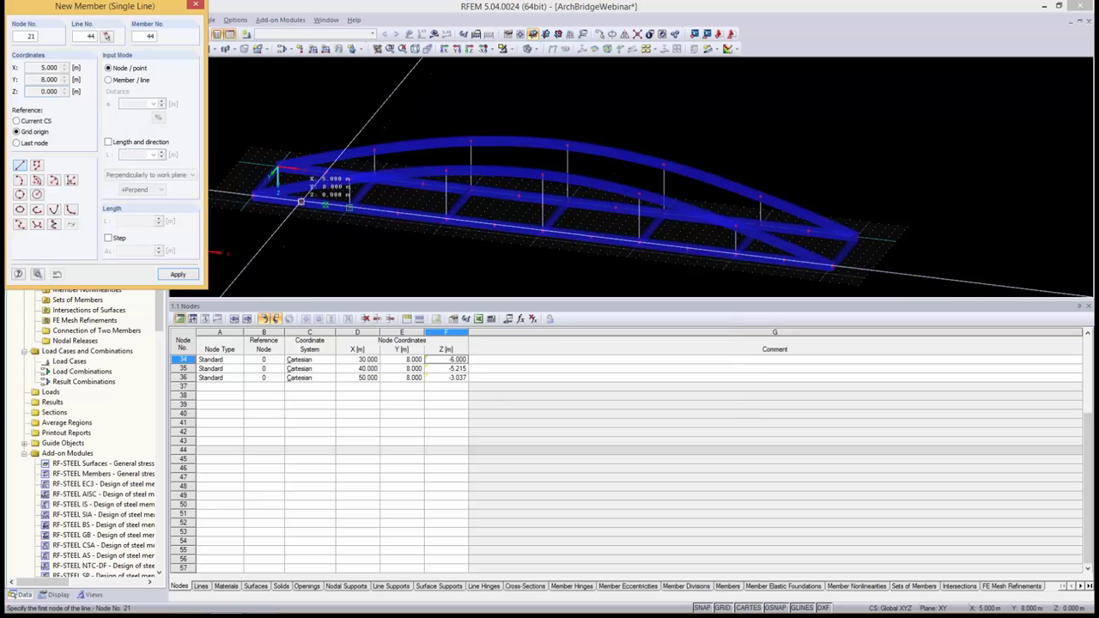
click(300, 202)
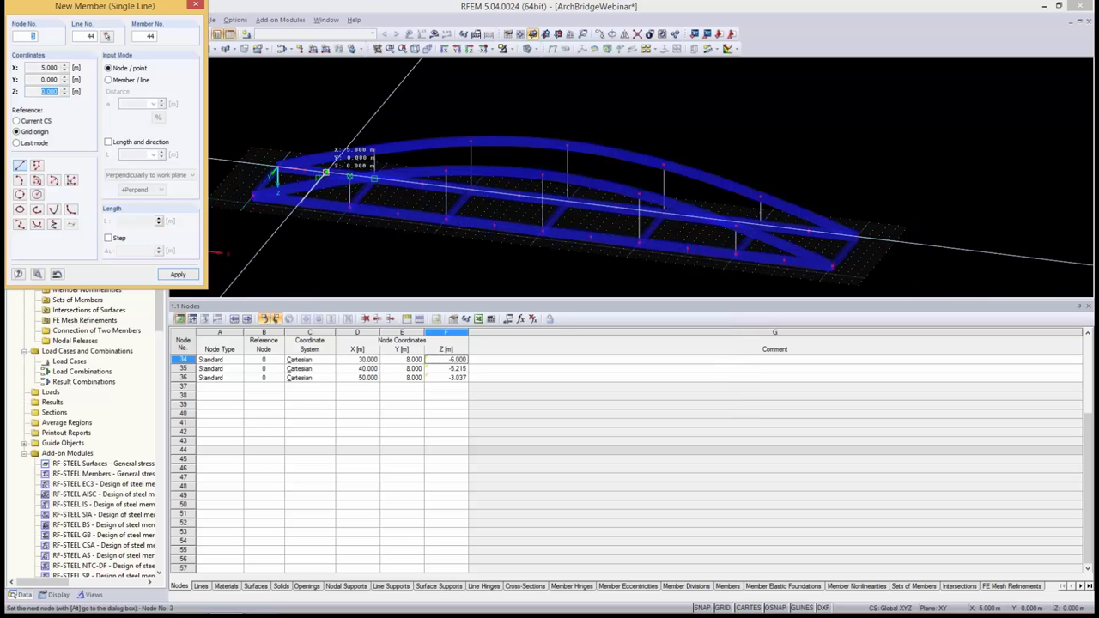
key(Escape)
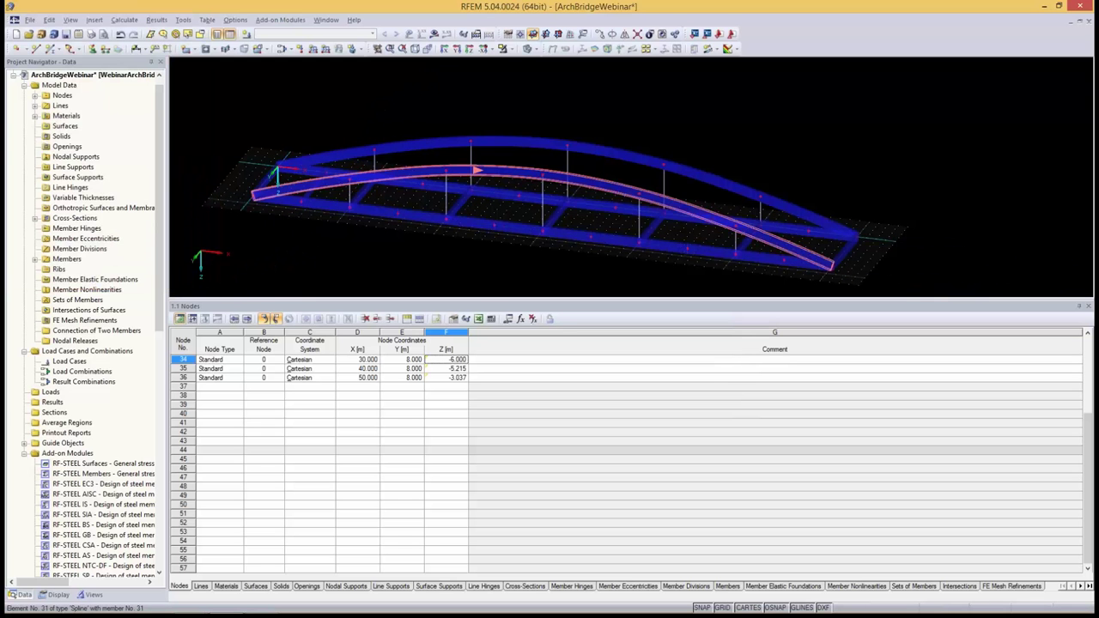
Copy the intermediate cross beam five times at 10 m spacing in X
scroll(304, 199, up, 3)
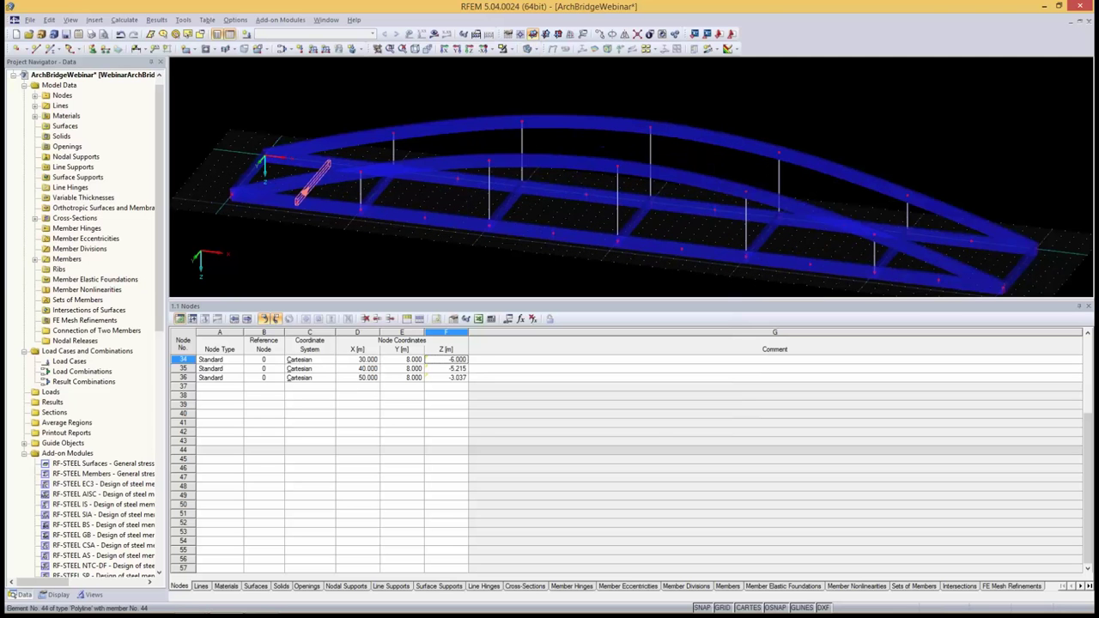
click(305, 194)
click(599, 34)
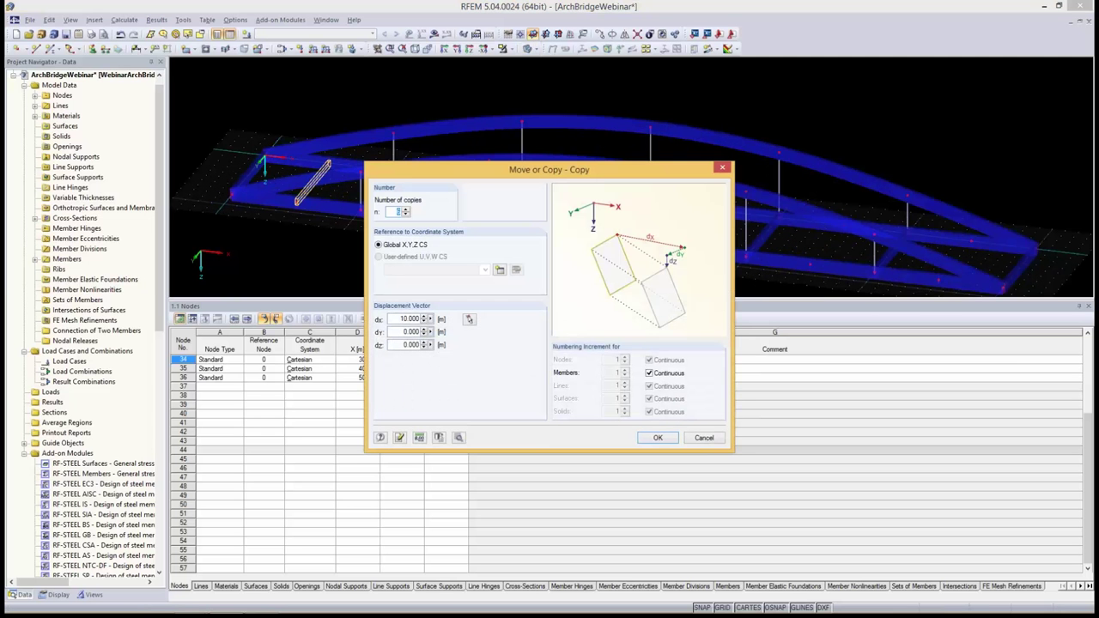
text(5)
click(657, 437)
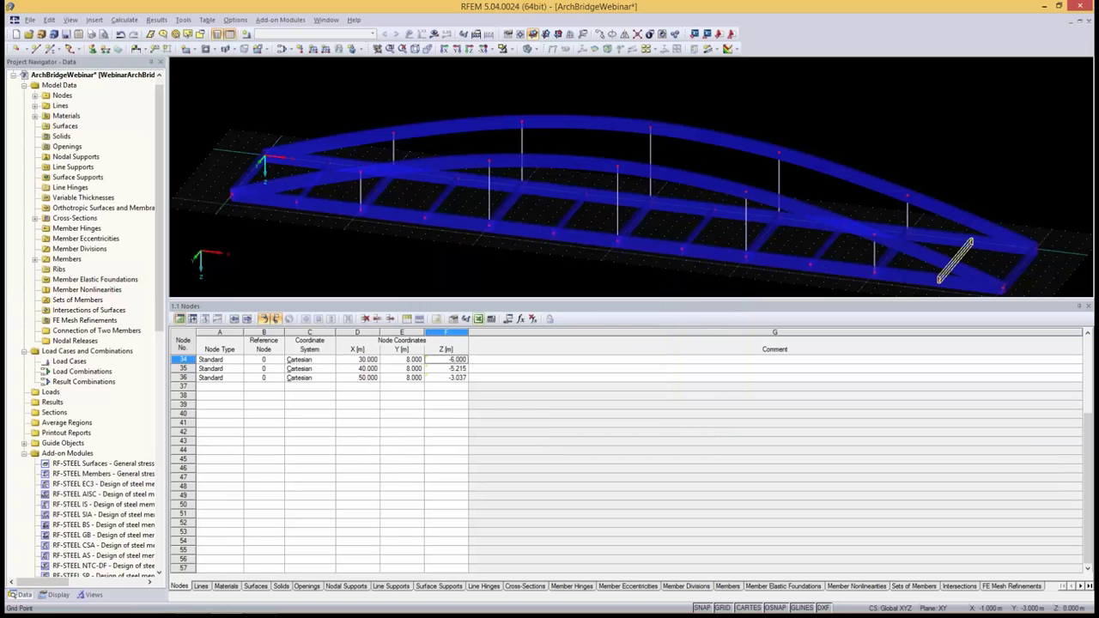
Start a new single beam member with the hot-formed pipe section RO 355.6x8.0 in Steel S 450
scroll(630, 206, down, 3)
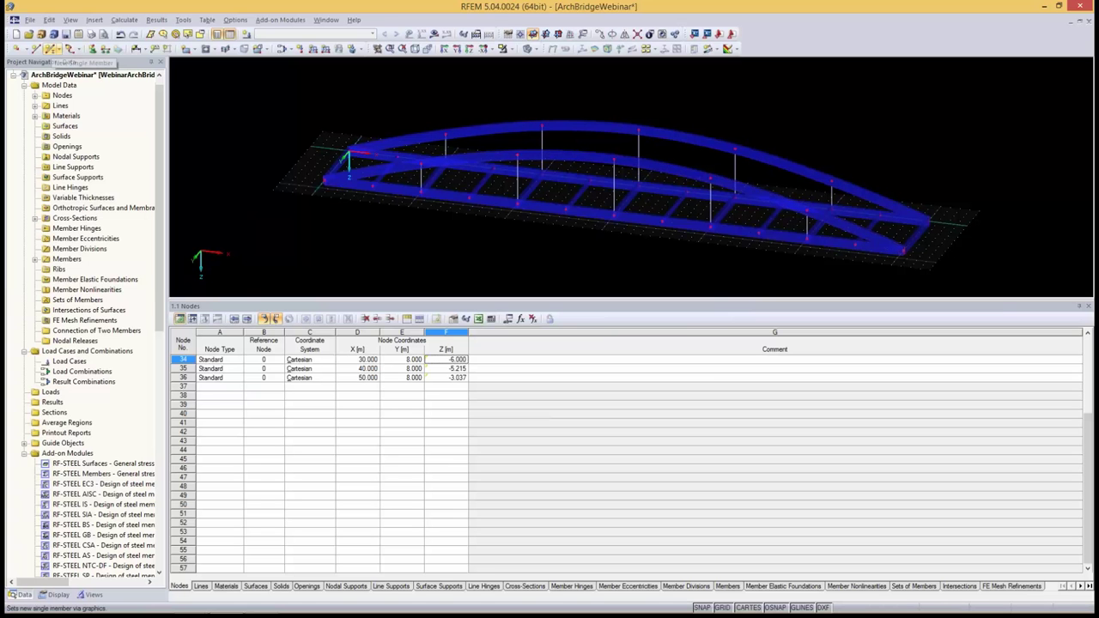
click(52, 49)
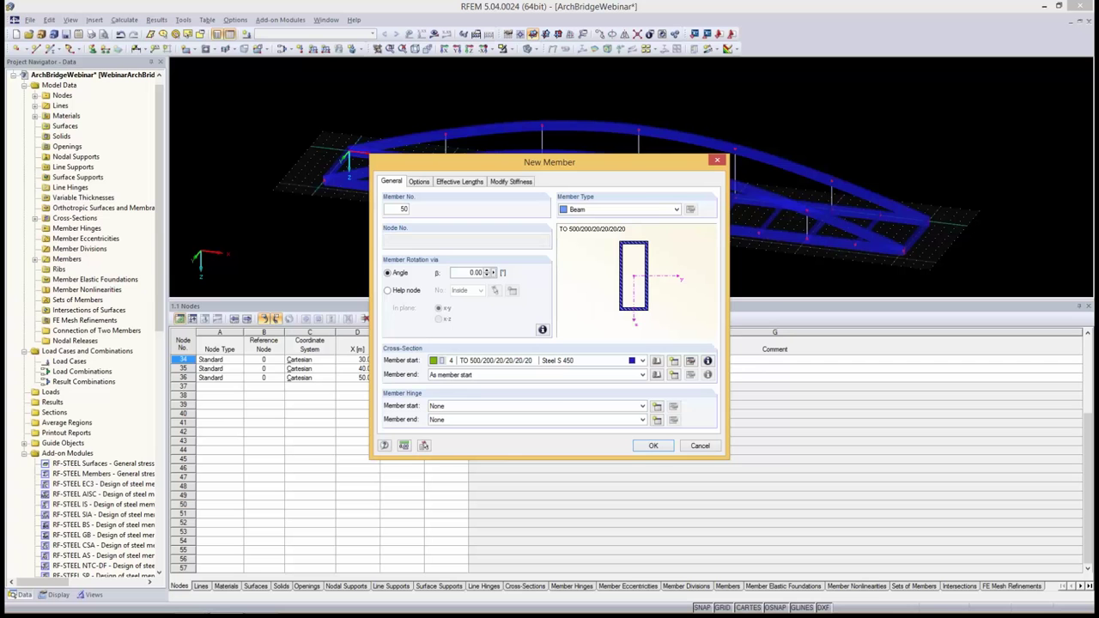
click(673, 360)
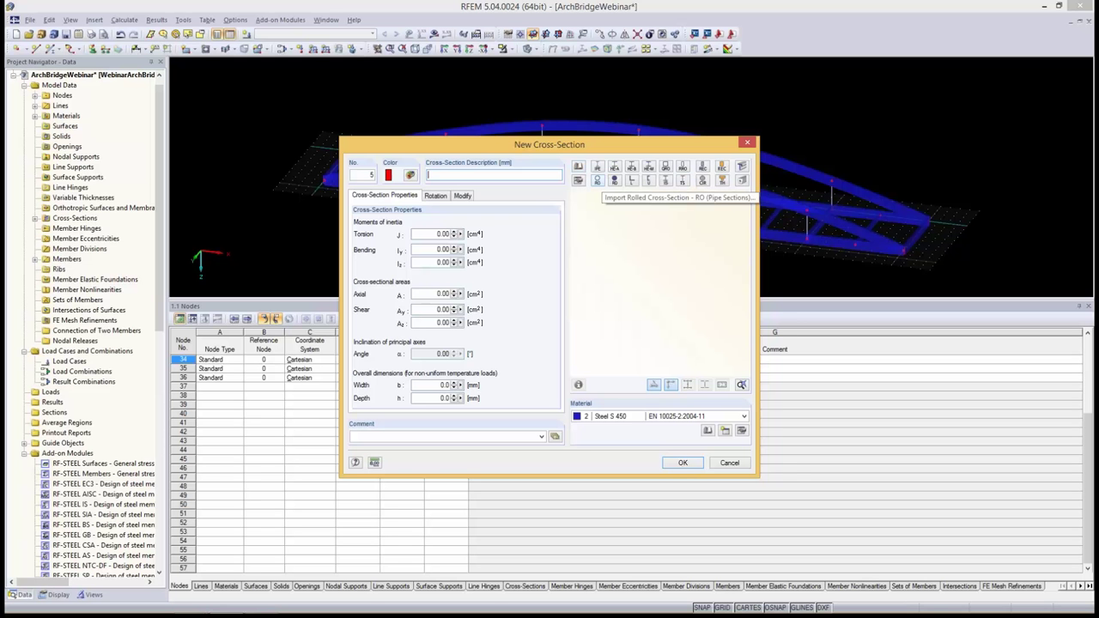
click(597, 180)
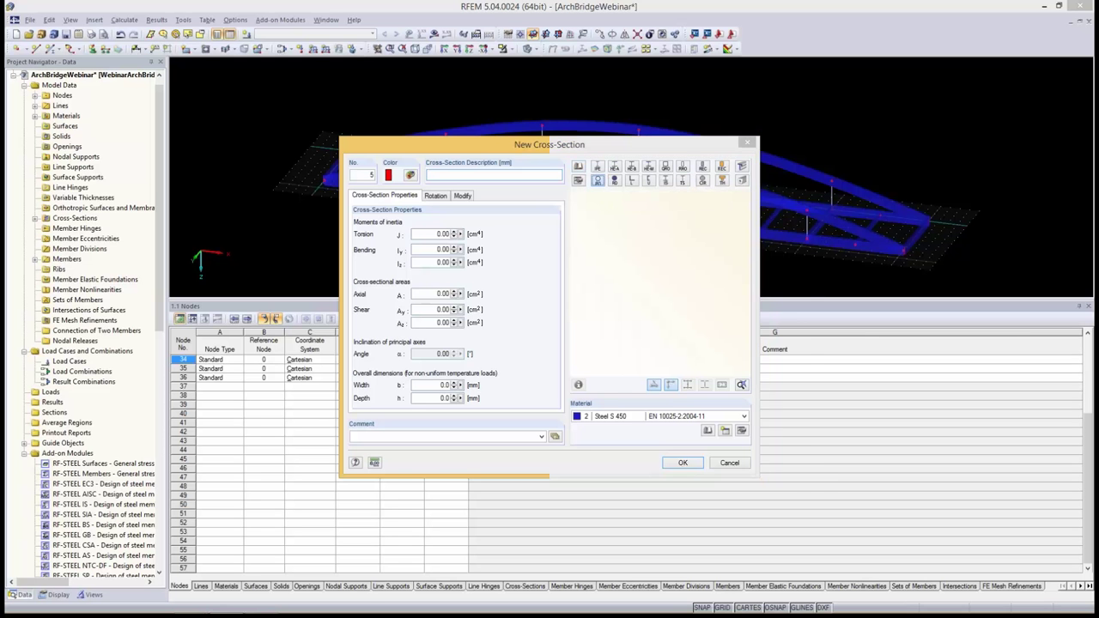
drag(632, 172, 632, 309)
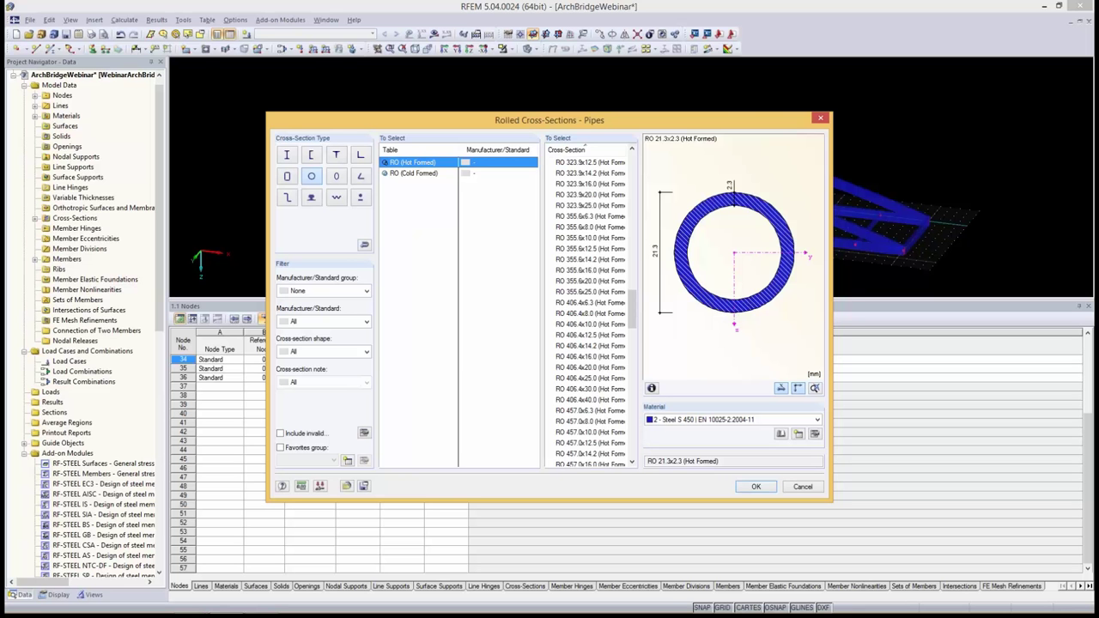
click(589, 228)
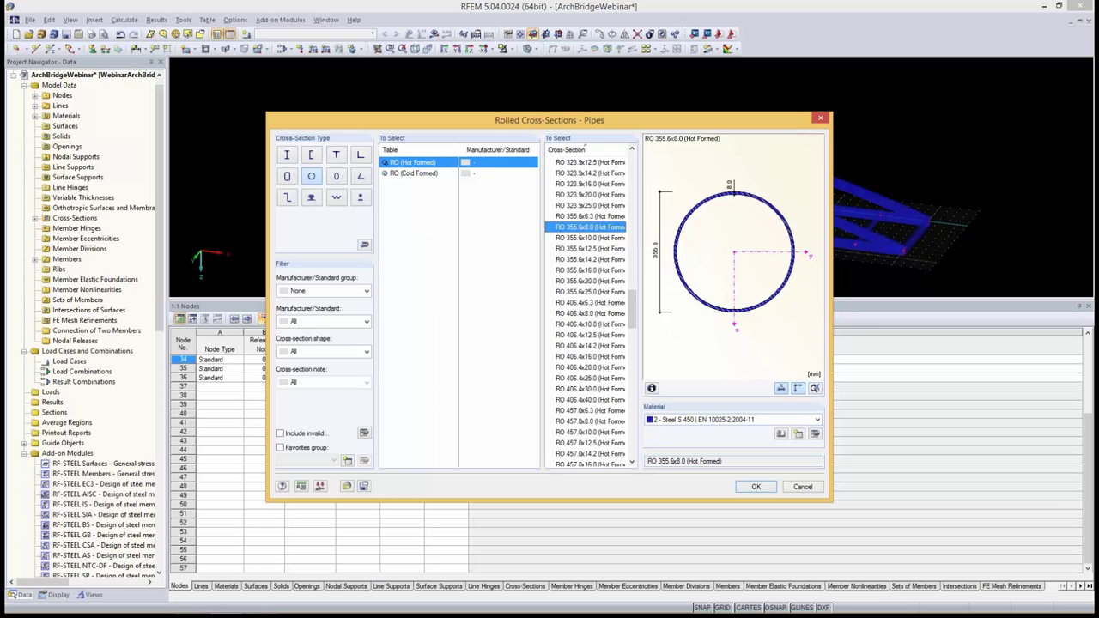
click(755, 486)
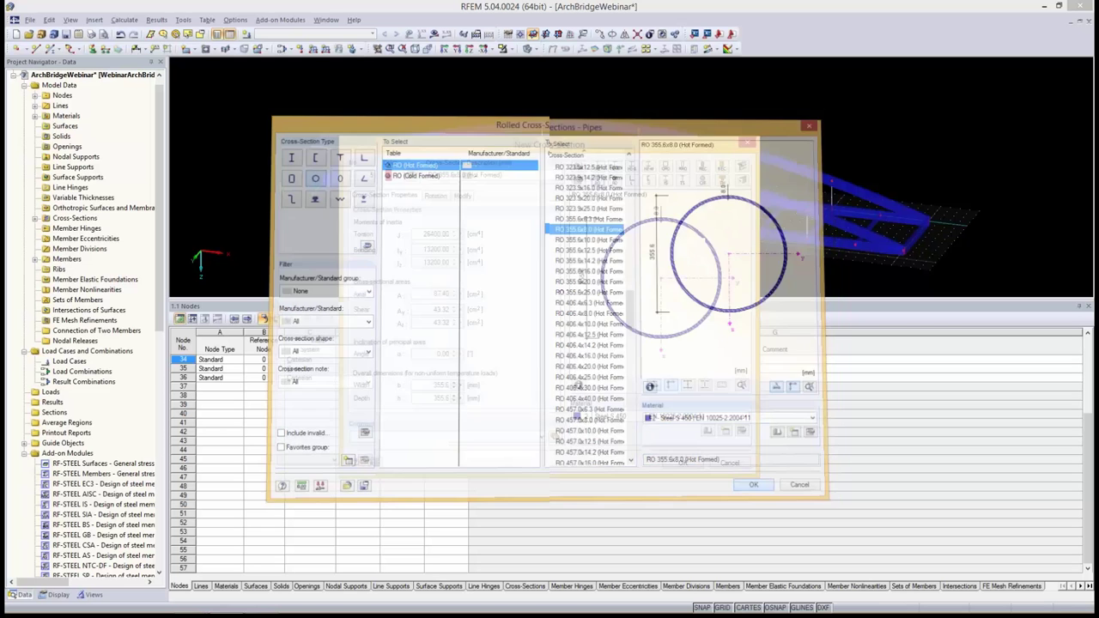
click(682, 462)
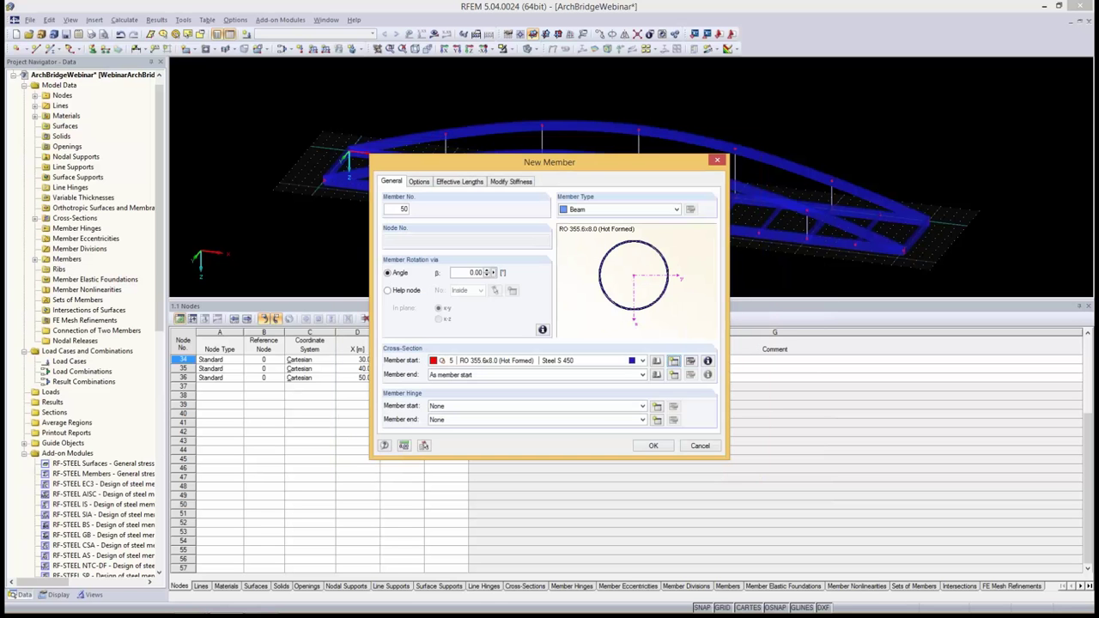
Draw a transverse pipe brace between the two arches at their X = 20 m nodes
click(652, 446)
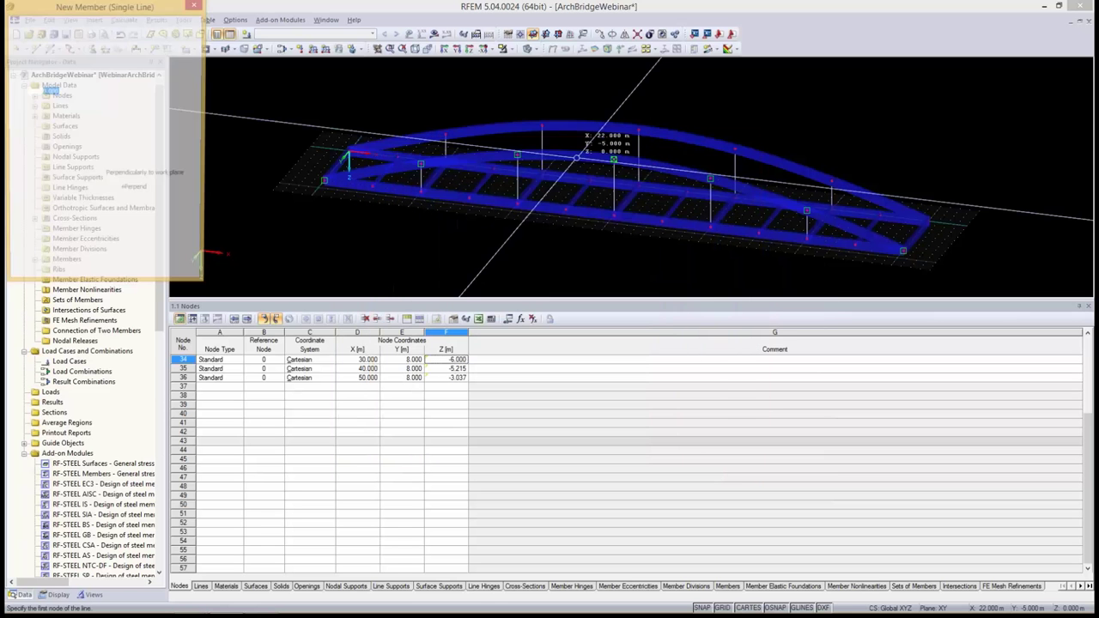
click(516, 154)
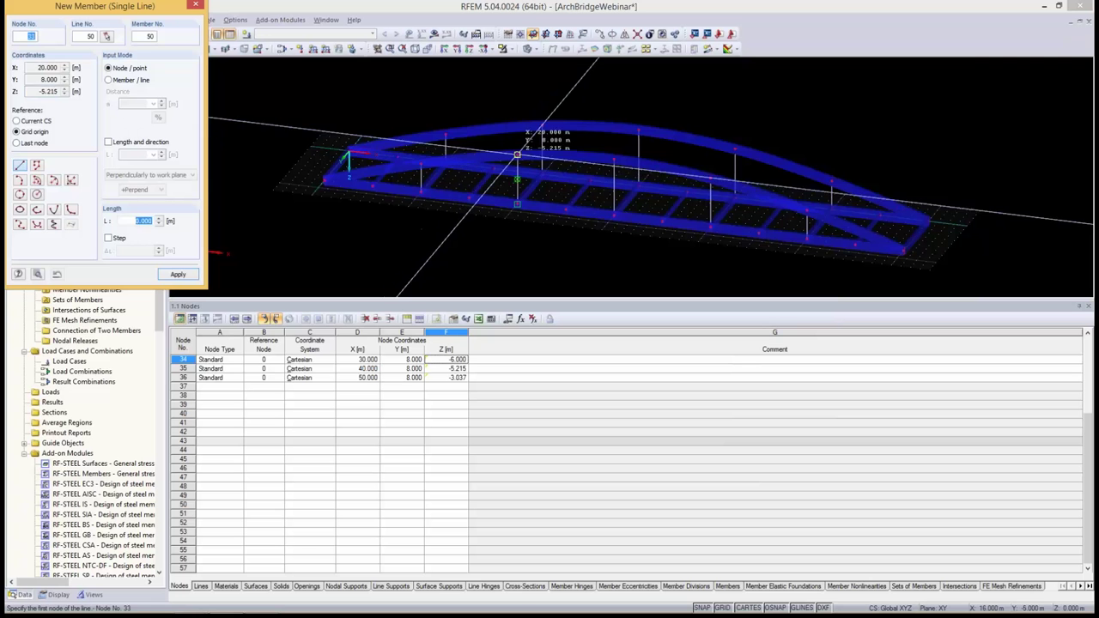
click(541, 127)
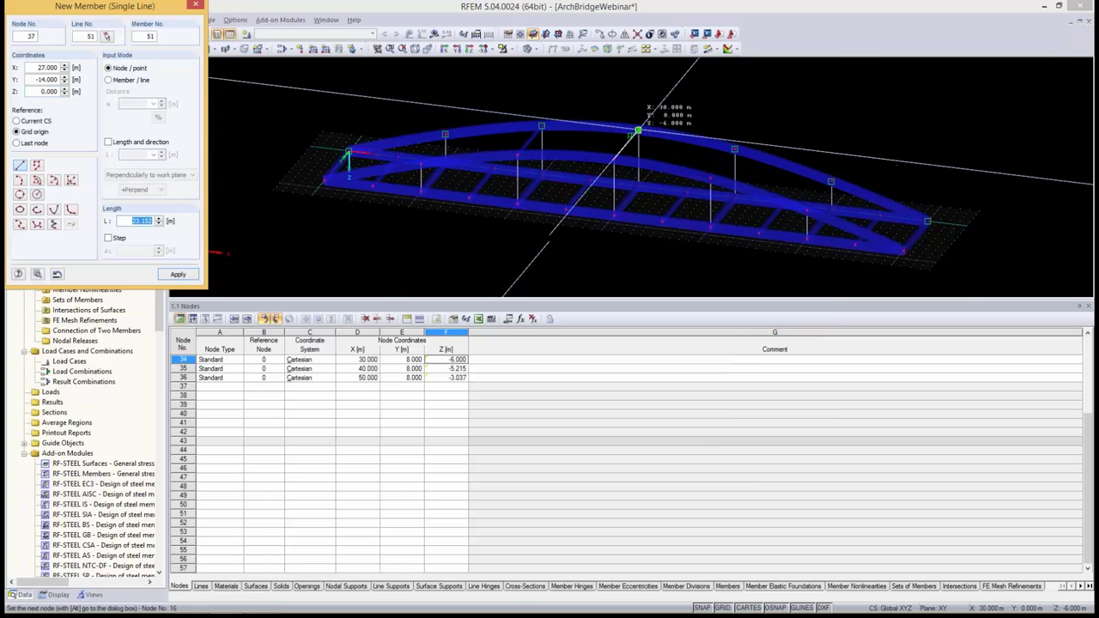
click(633, 130)
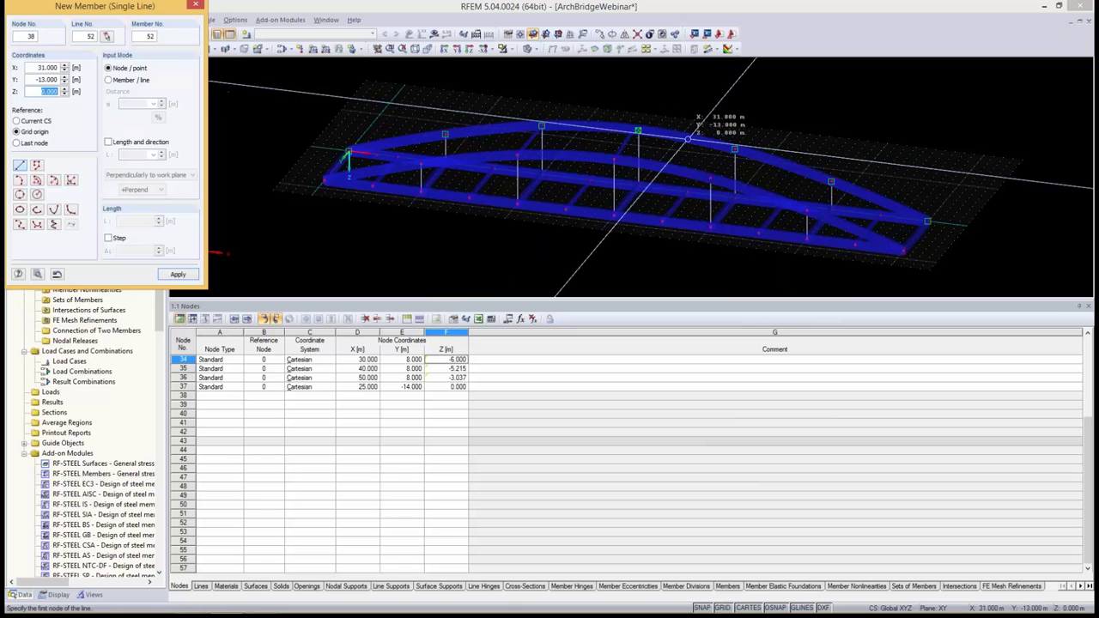
key(Escape)
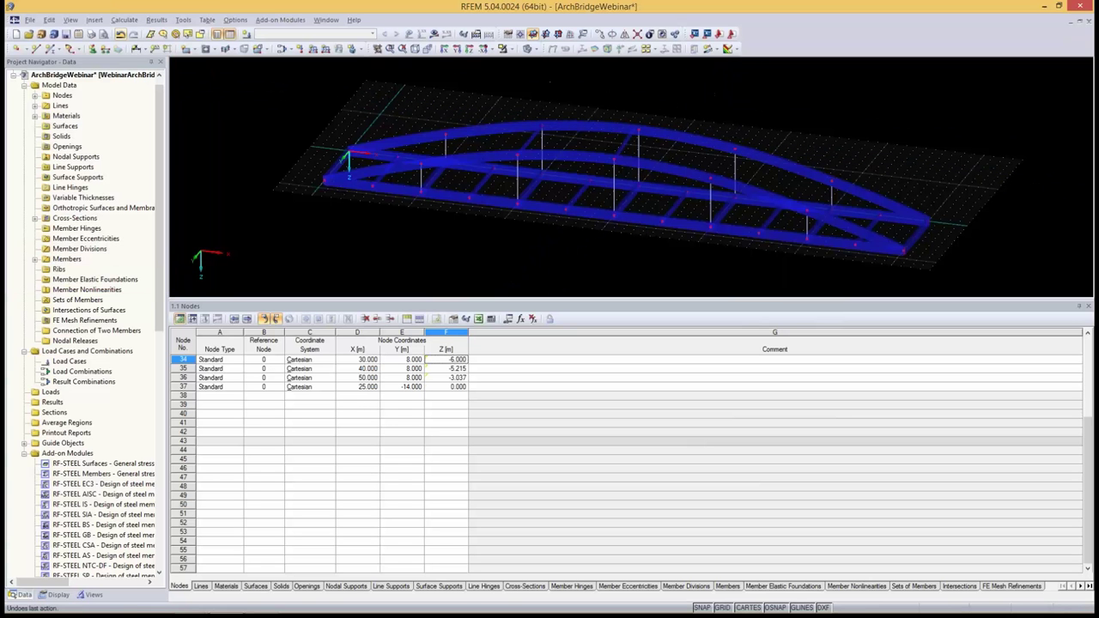
key(ctrl+z)
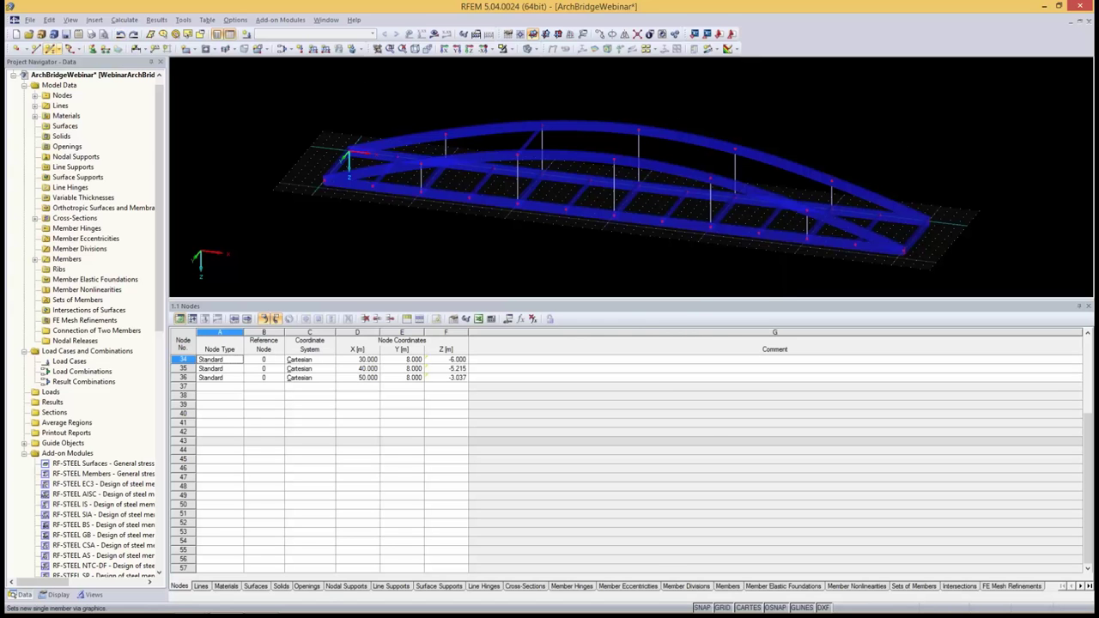
Draw transverse RO 355.6x8.0 pipe braces between the two arches at their X = 30 m and X = 40 m nodes
click(52, 48)
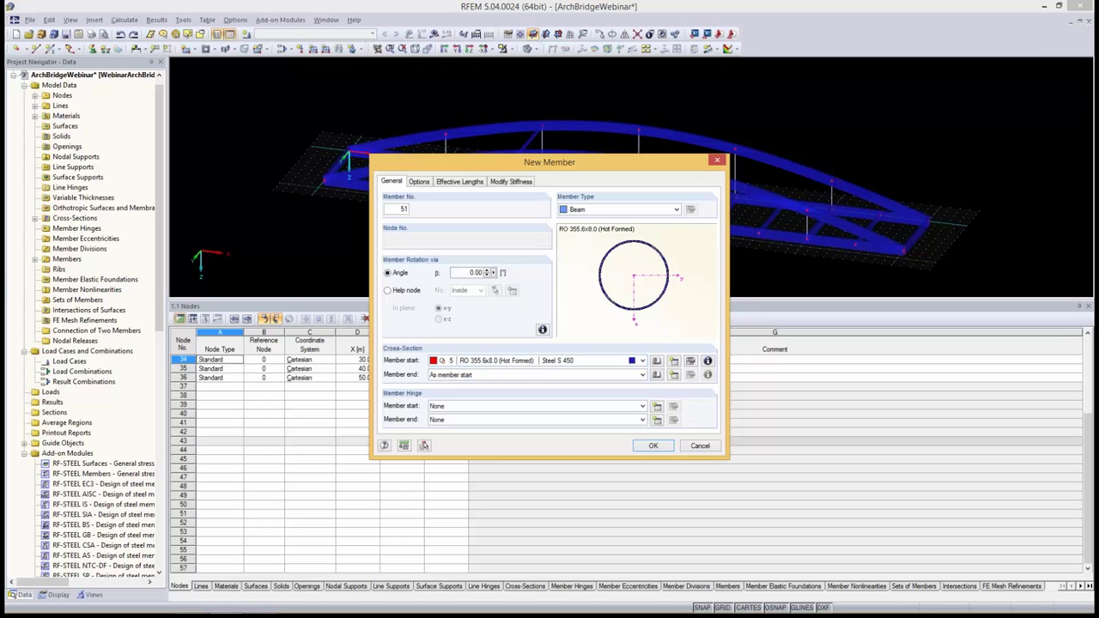
click(652, 446)
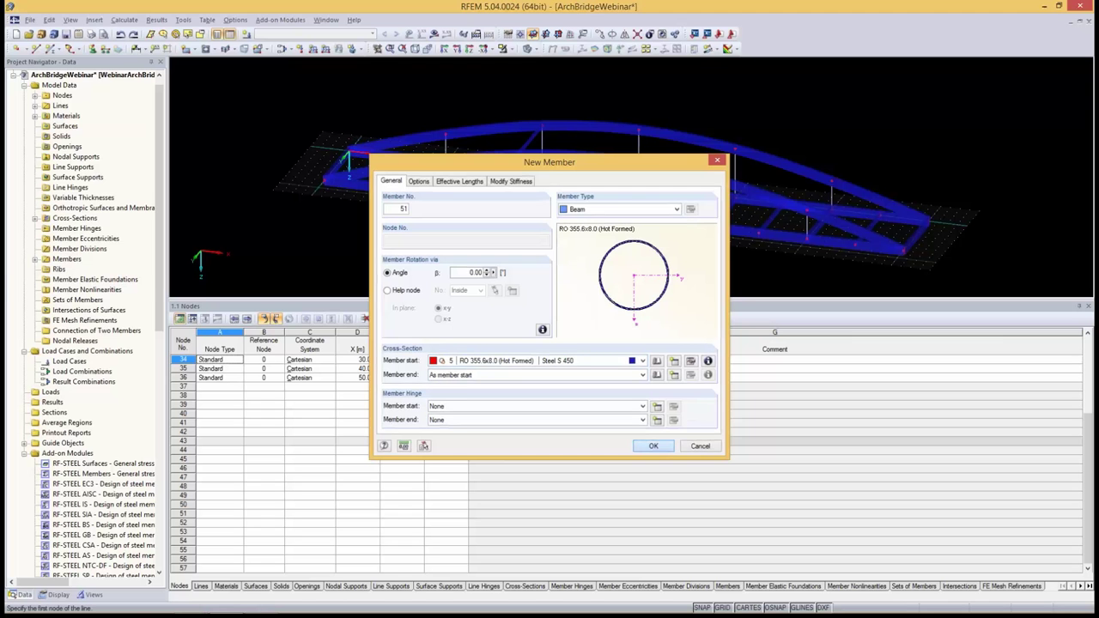
click(614, 159)
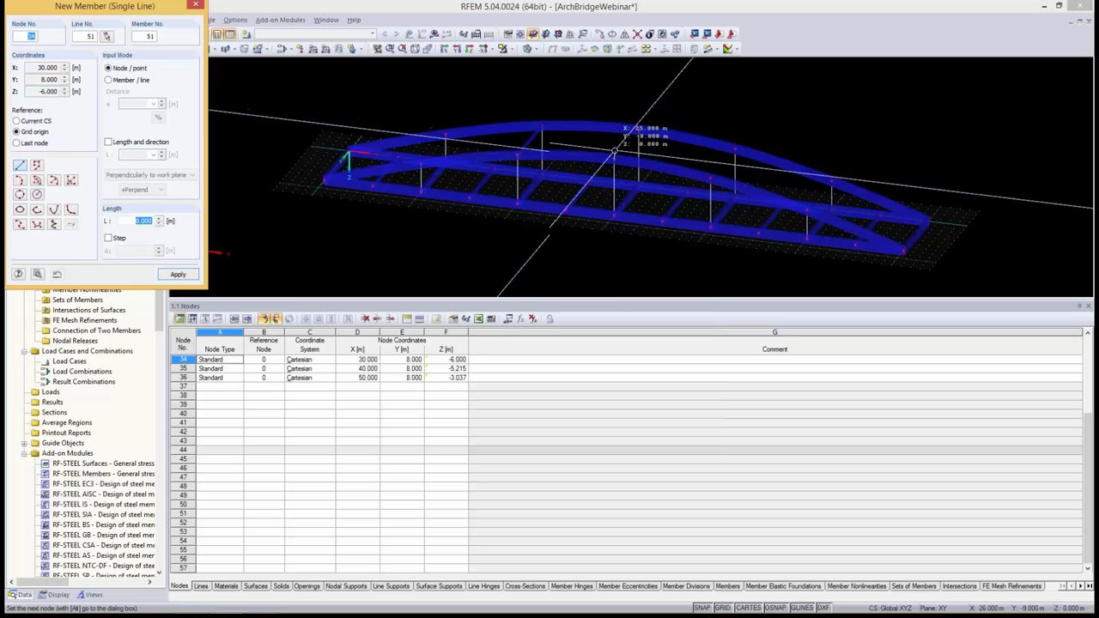
click(638, 130)
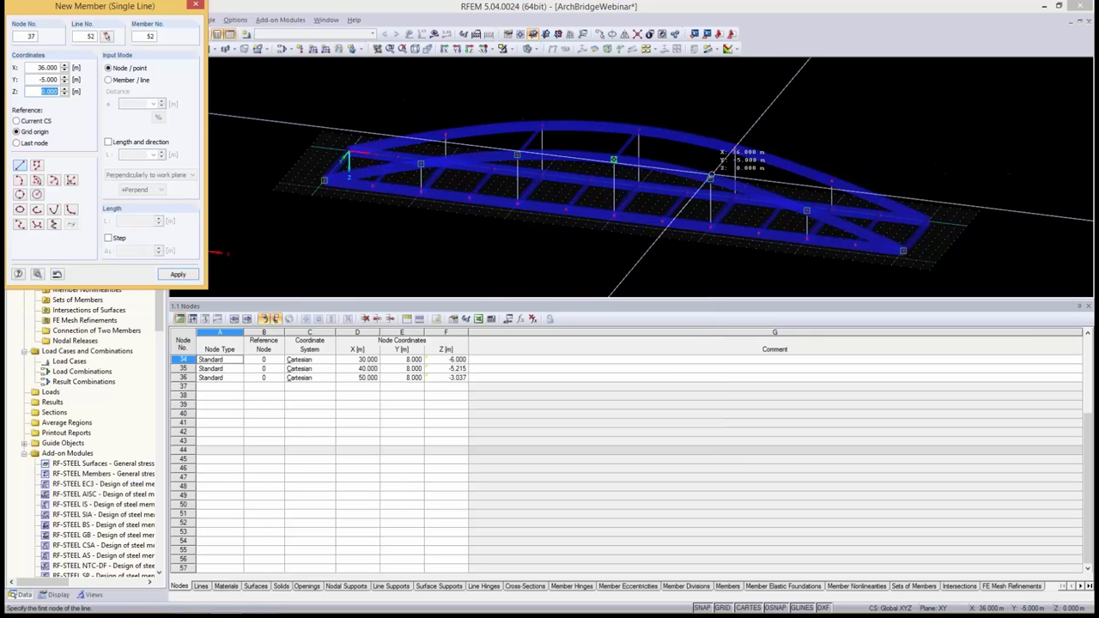
click(710, 179)
click(734, 148)
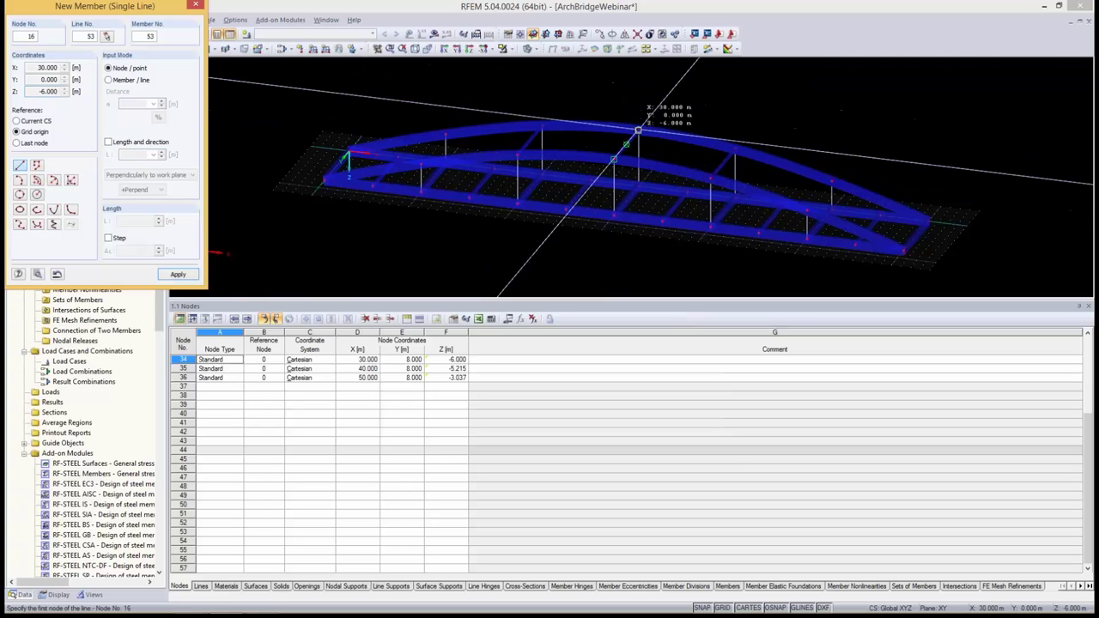
Draw two diagonal braces connecting the arch nodes at X = 30 m with the midpoint of the X = 40 m transverse brace
click(640, 131)
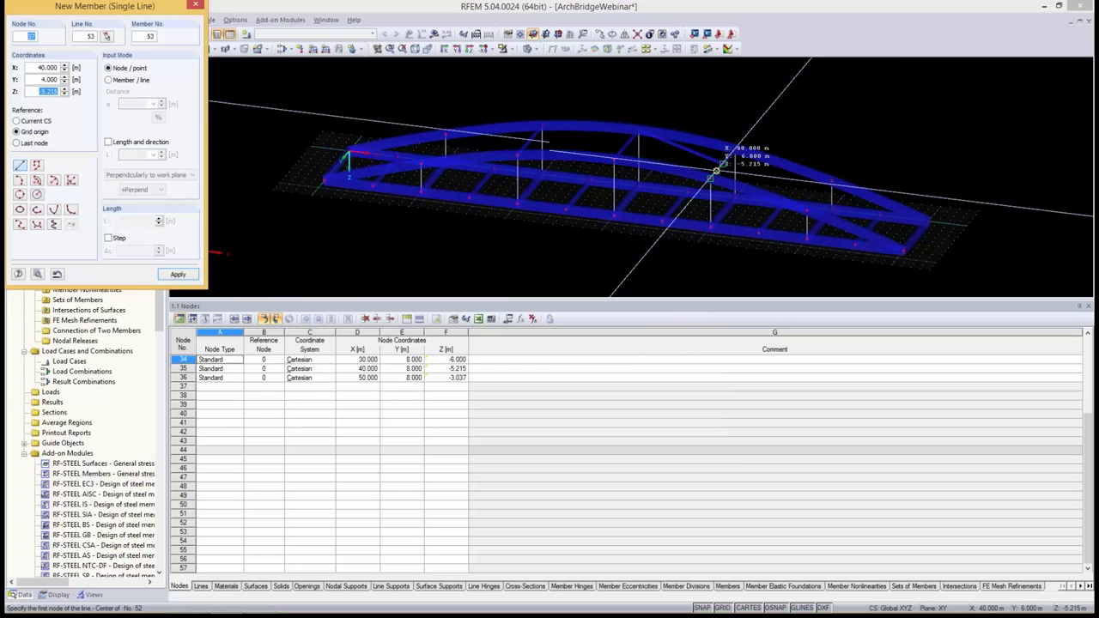
click(723, 162)
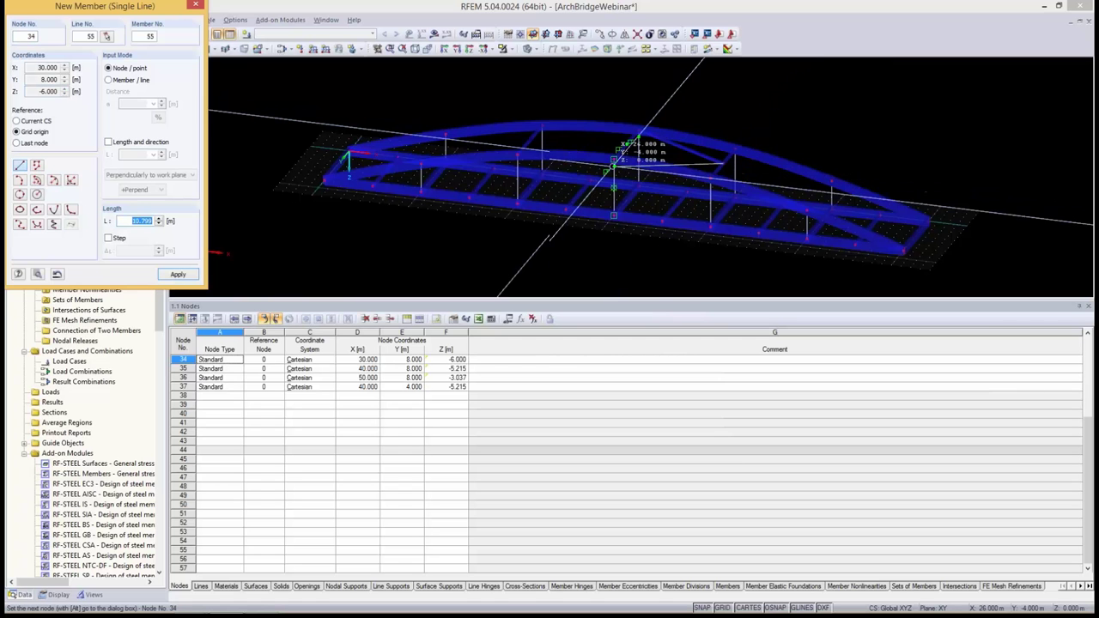
click(614, 159)
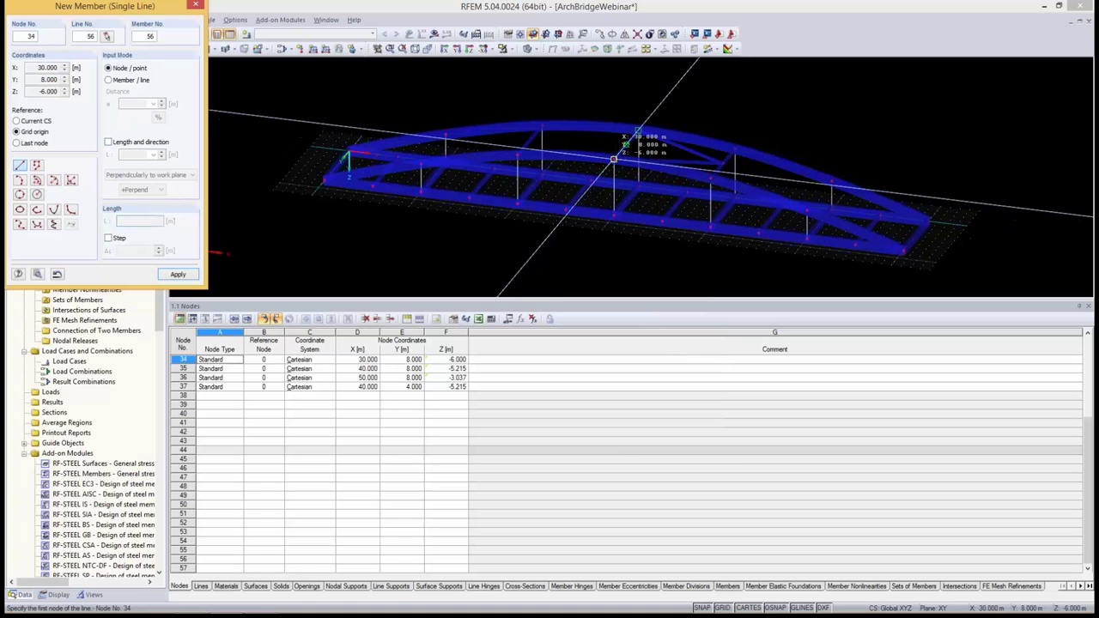
Draw two diagonal braces connecting the arch nodes at X = 30 m with the midpoint of the X = 20 m transverse brace
scroll(618, 156, up, 4)
click(609, 162)
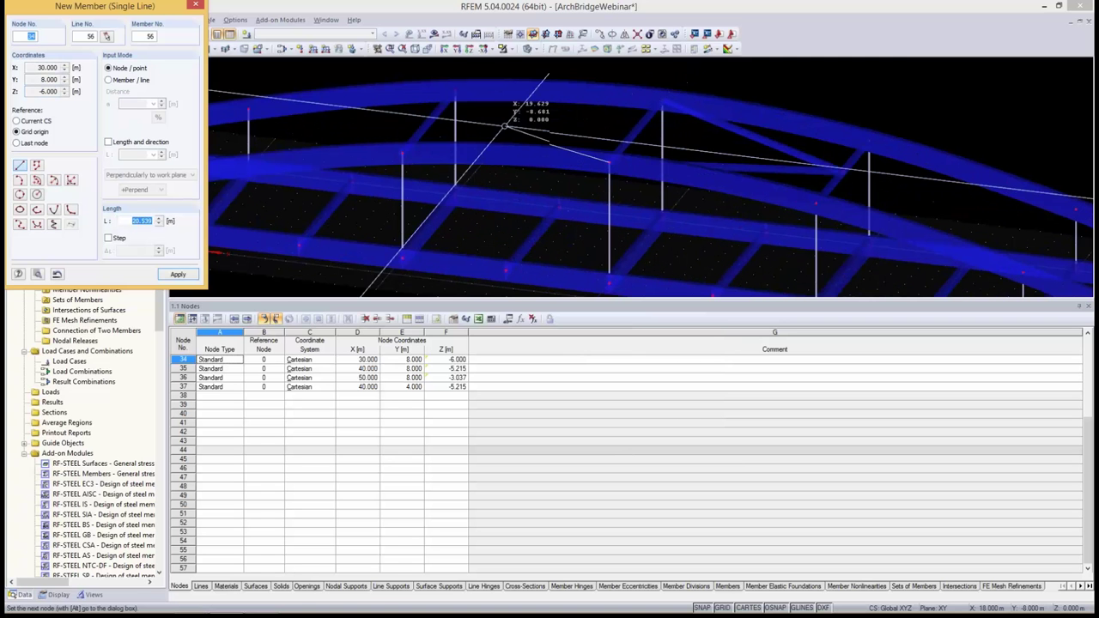
click(428, 122)
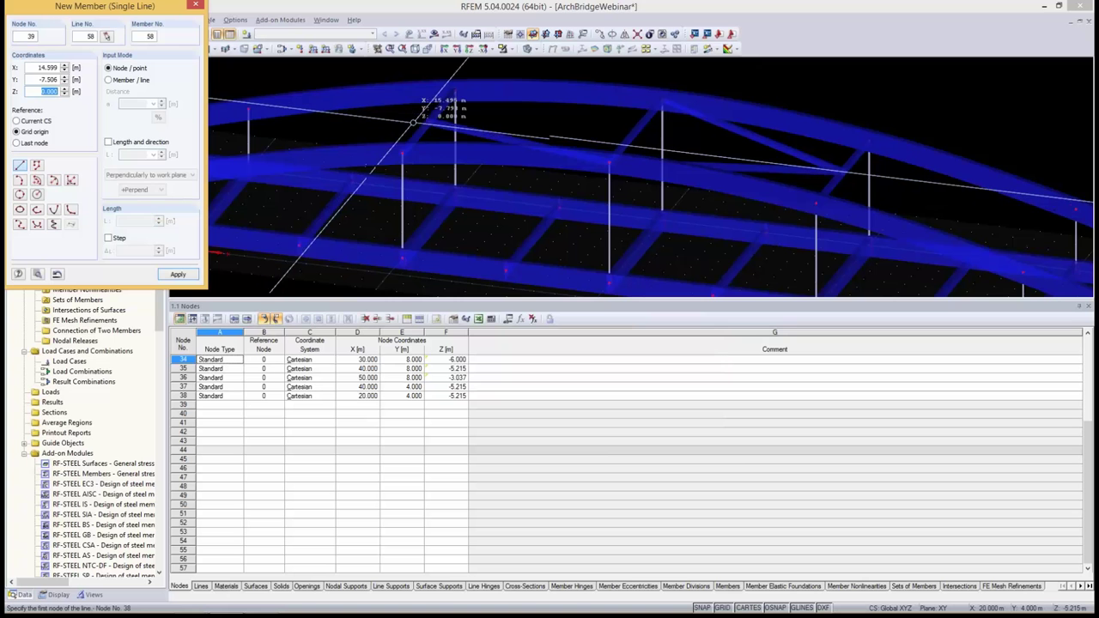
click(662, 100)
right_click(662, 100)
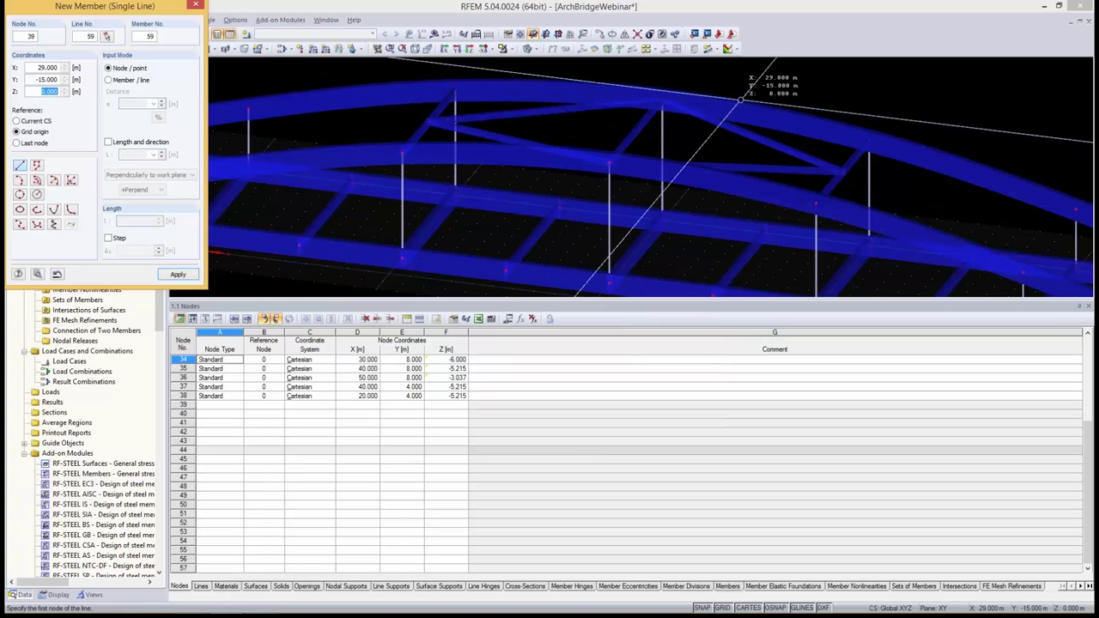
right_click(762, 99)
scroll(775, 147, down, 2)
scroll(666, 184, down, 2)
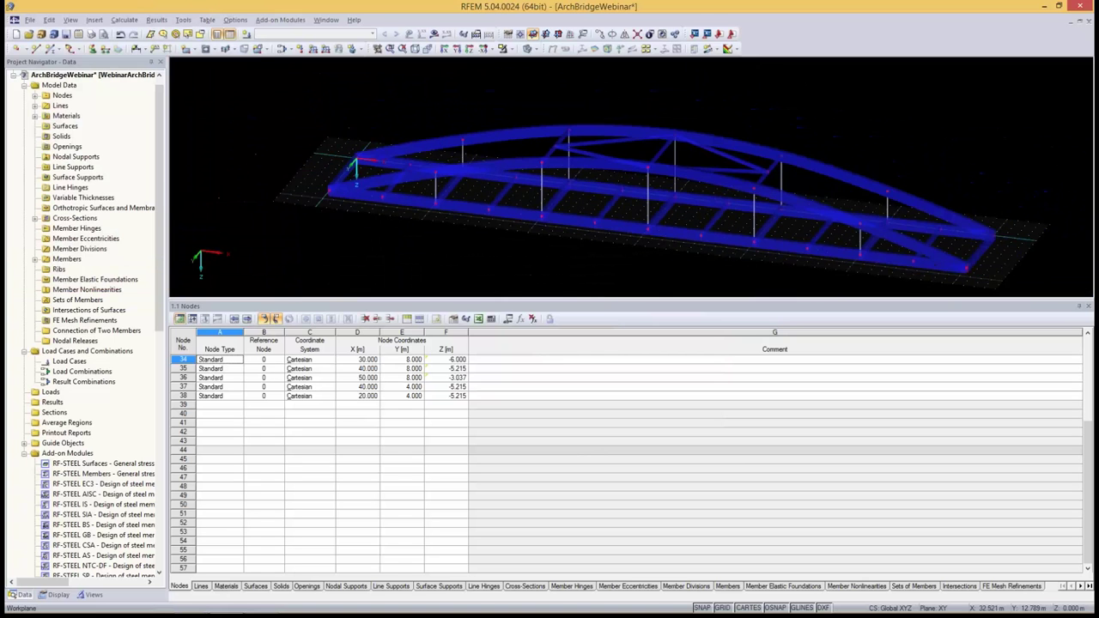
Assign the formula -factor*((4/6)^4-2*(4/6)^3+(4/6)) to the Z coordinate of node 37, the midpoint of the X = 40 m brace
middle_drag(601, 185, 579, 165)
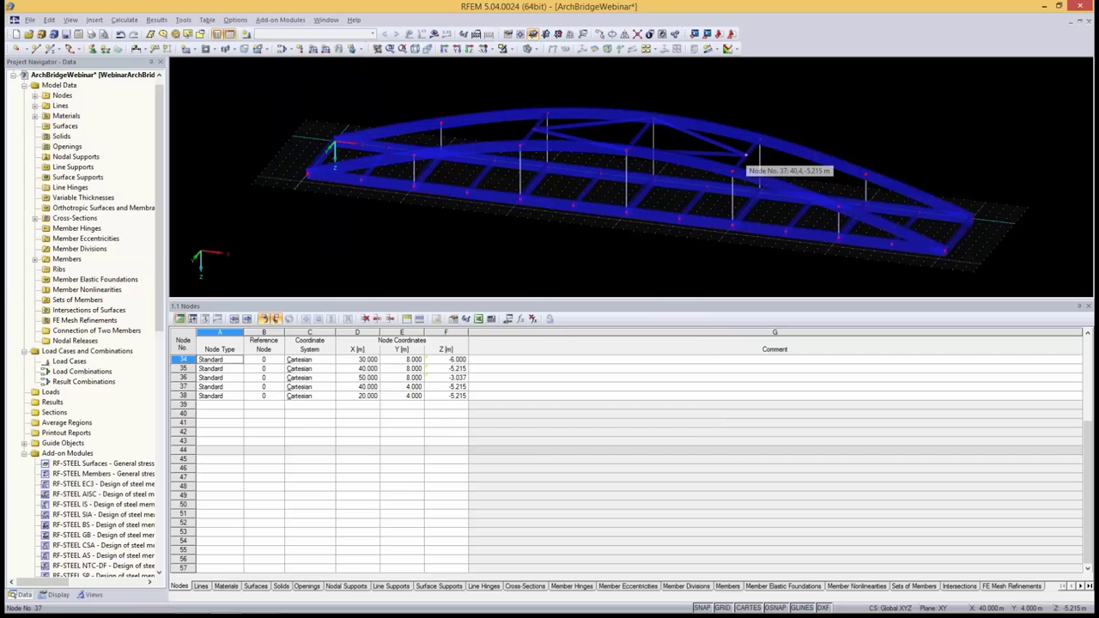
double_click(745, 155)
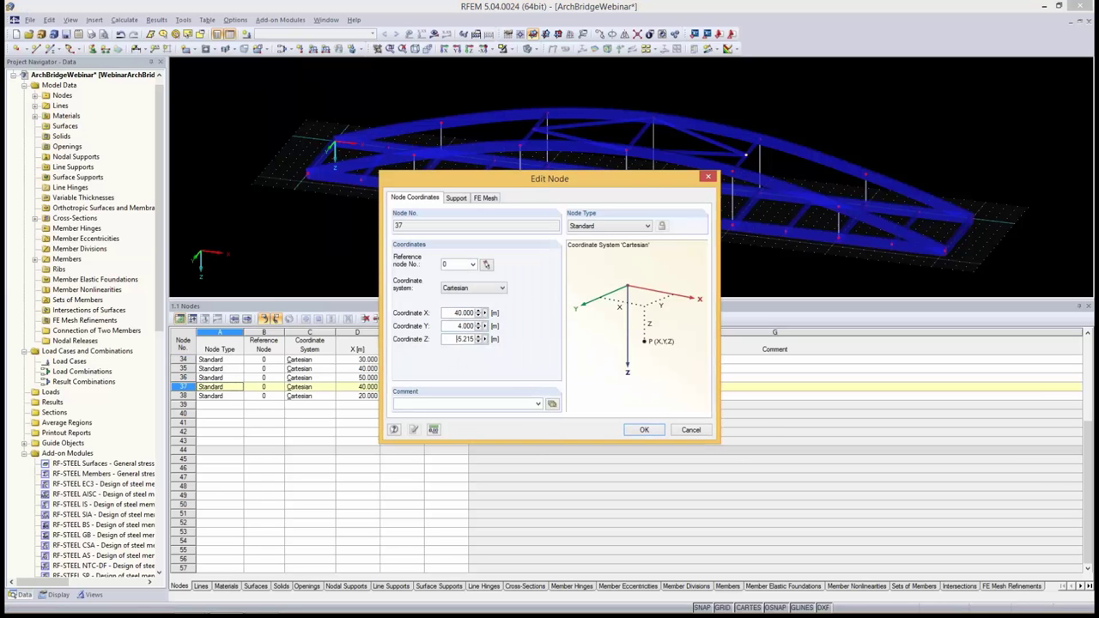
drag(456, 339, 474, 339)
click(483, 339)
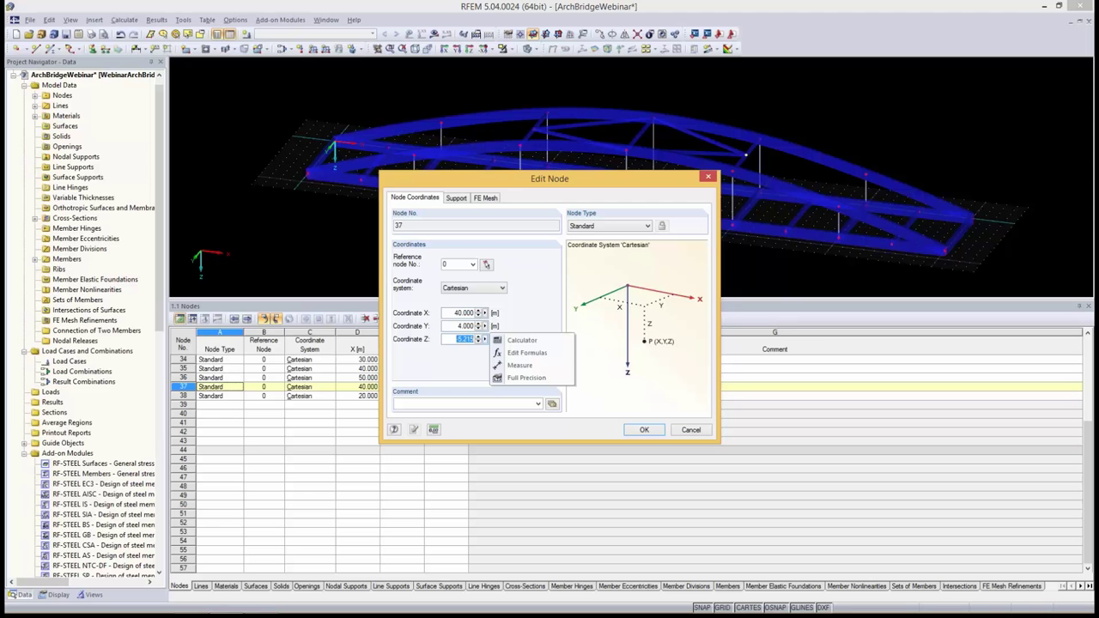
click(525, 352)
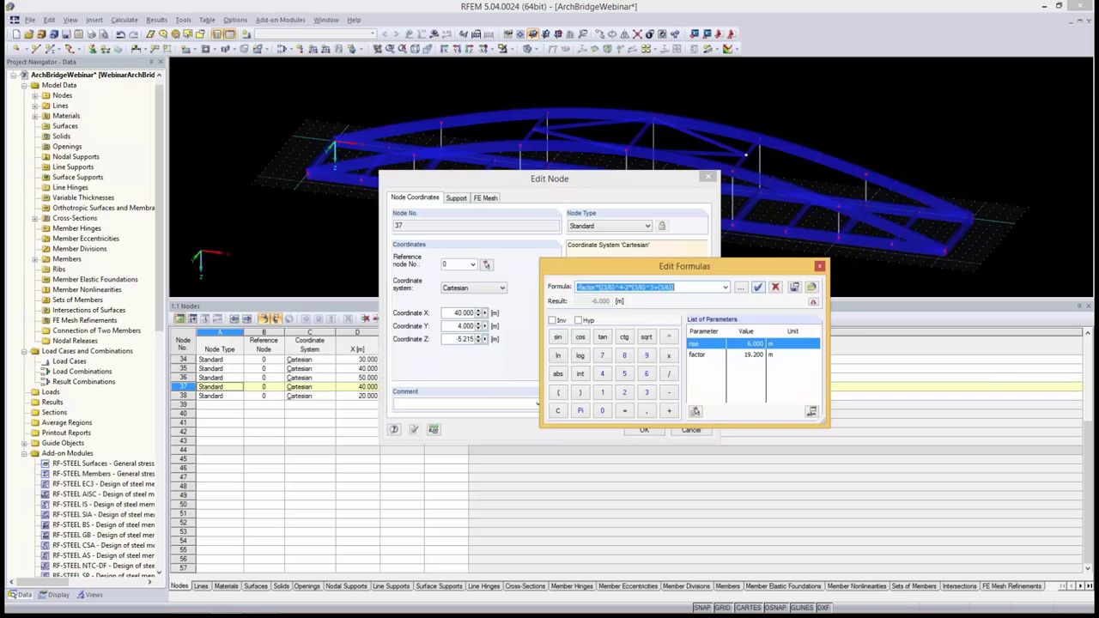
click(725, 288)
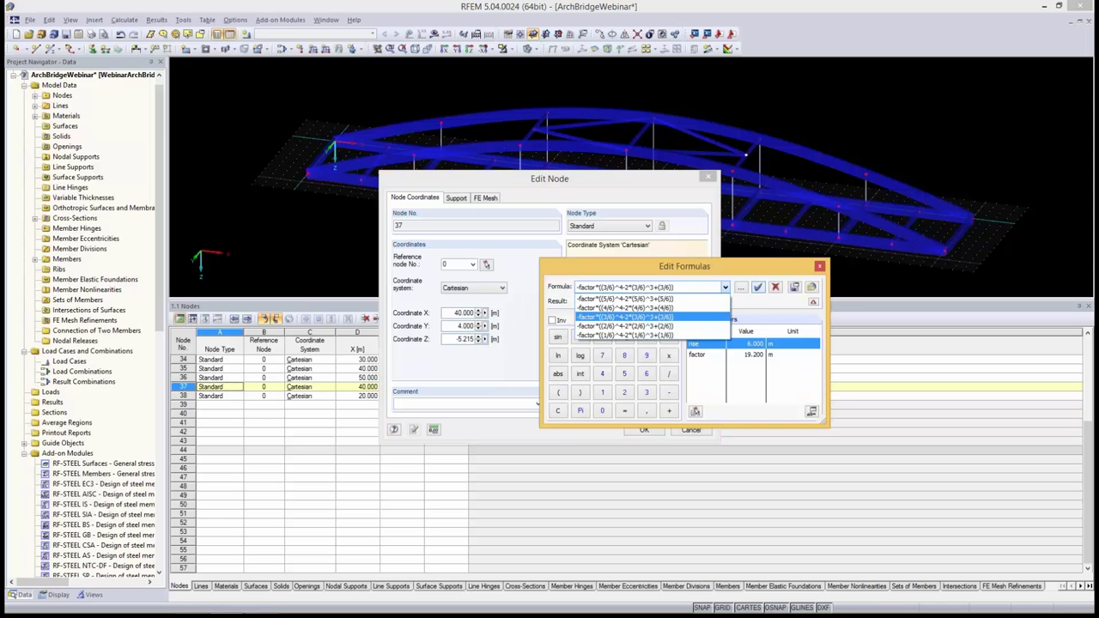
key(Down)
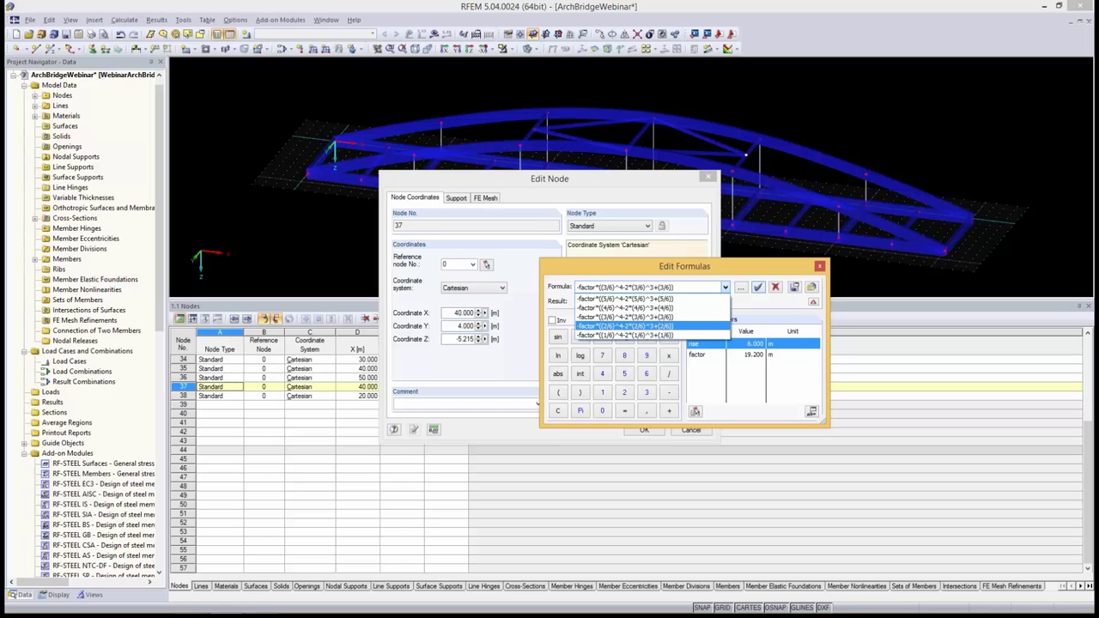
key(Up)
key(Up)
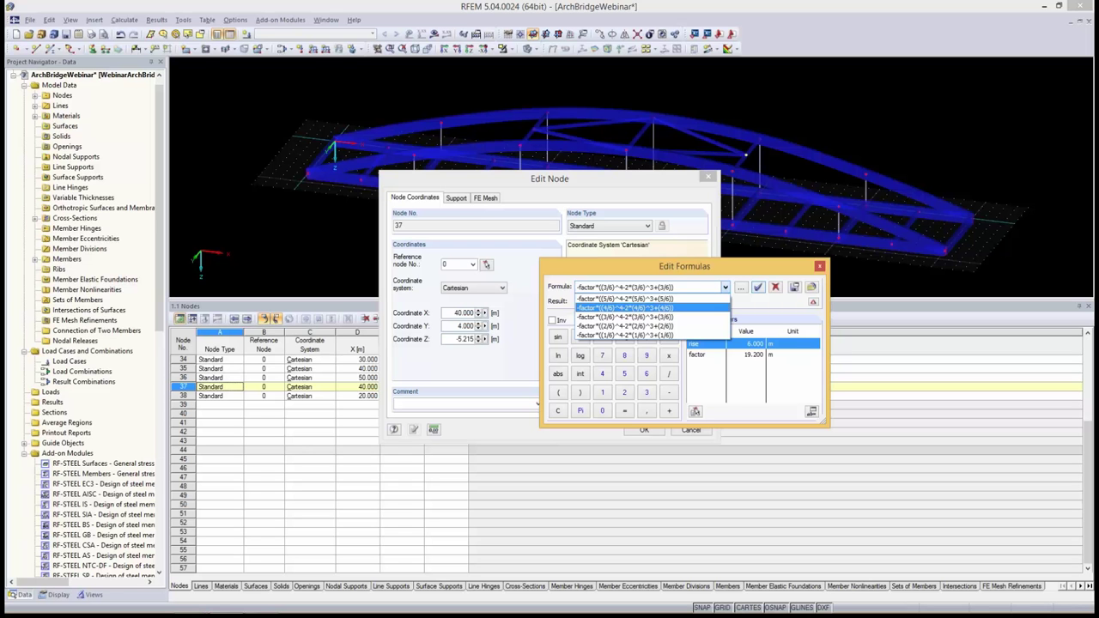
key(Return)
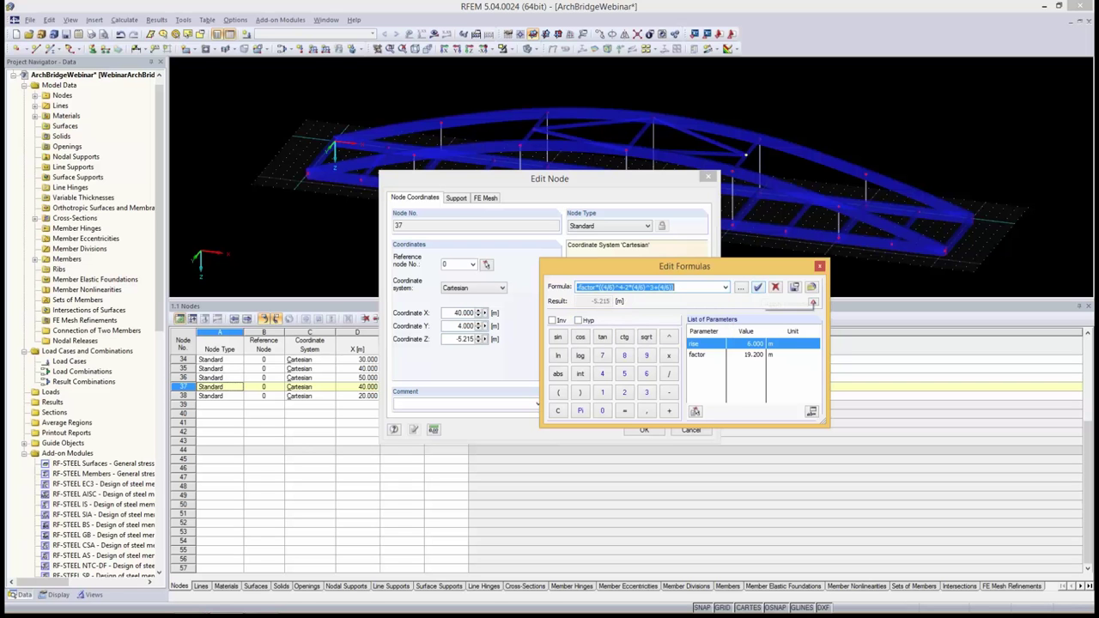
key(Return)
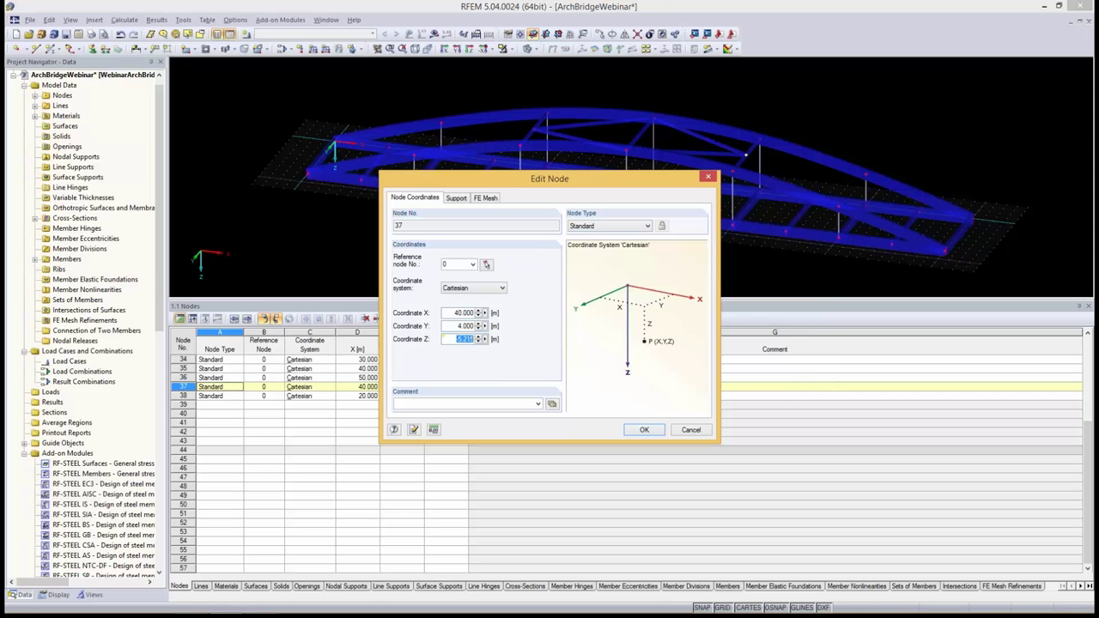
key(Return)
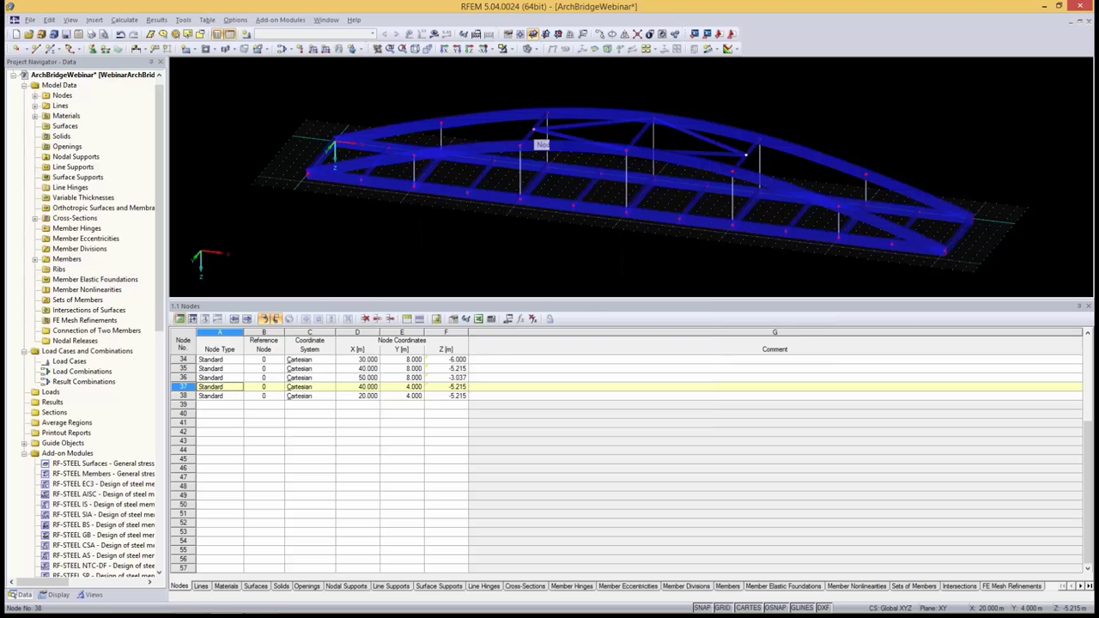
Assign the formula -factor*((2/6)^4-2*(2/6)^3+(2/6)) to the Z coordinate of node 38, the midpoint of the X = 20 m brace
double_click(534, 127)
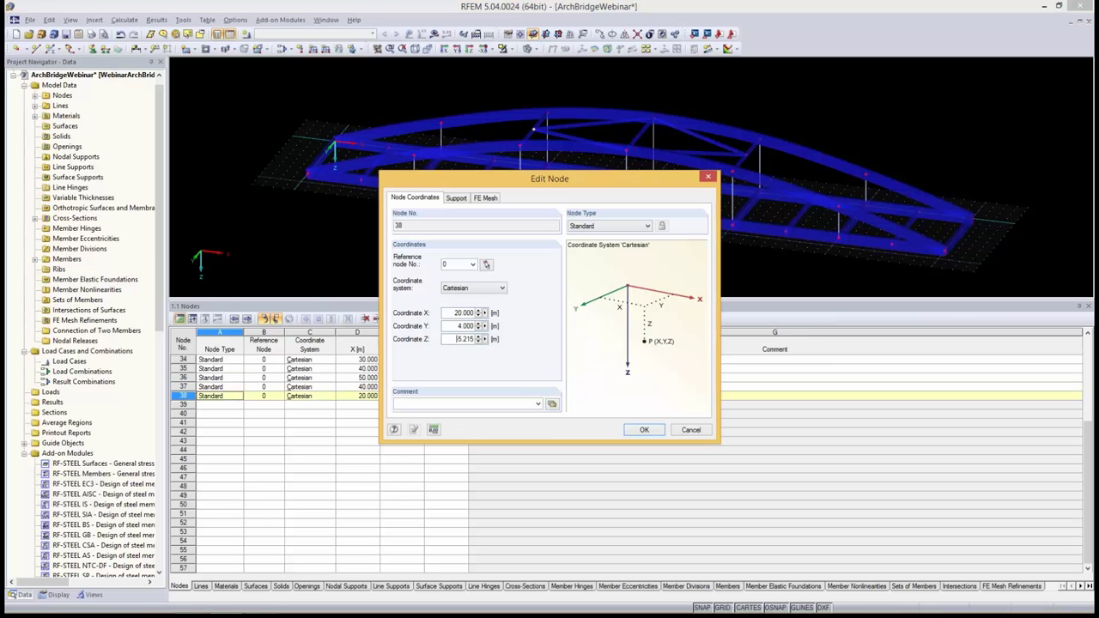
drag(456, 339, 474, 339)
right_click(472, 339)
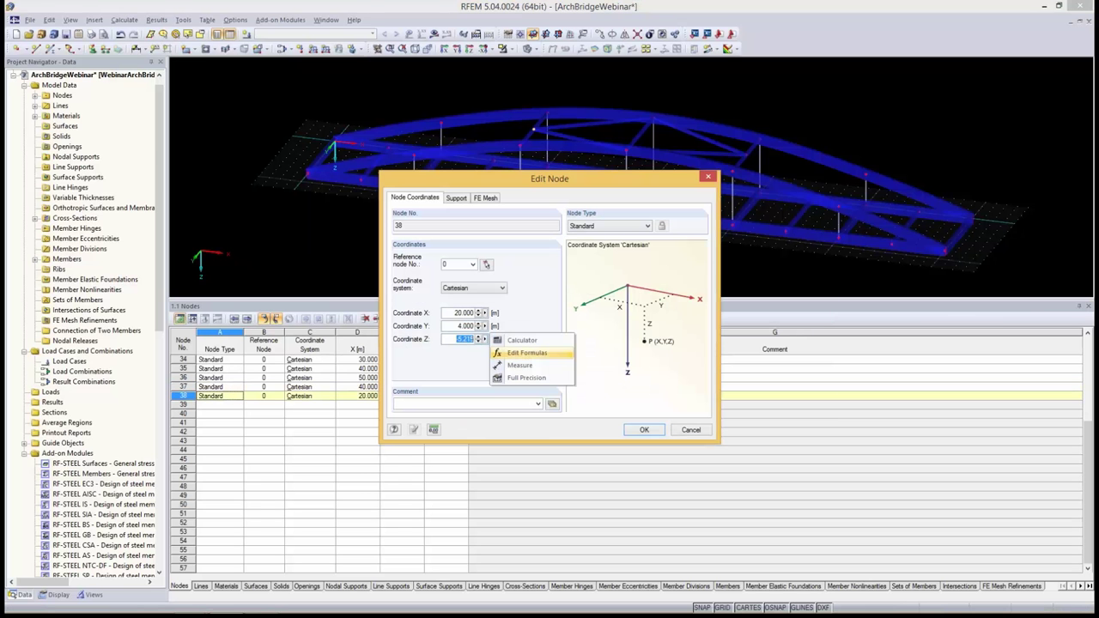
click(527, 353)
click(724, 287)
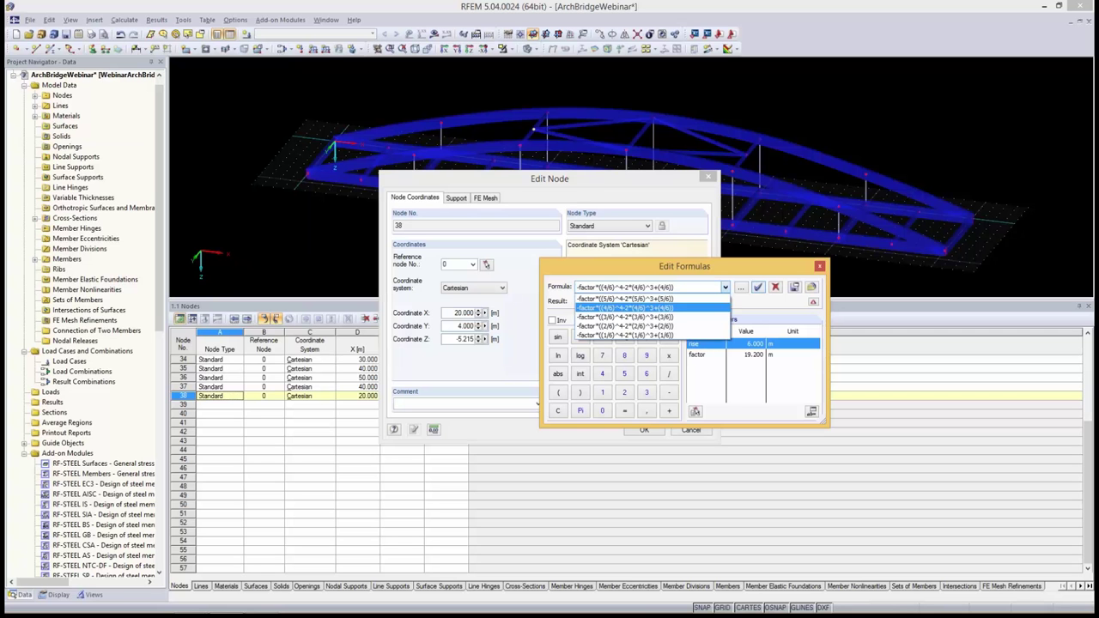
click(625, 327)
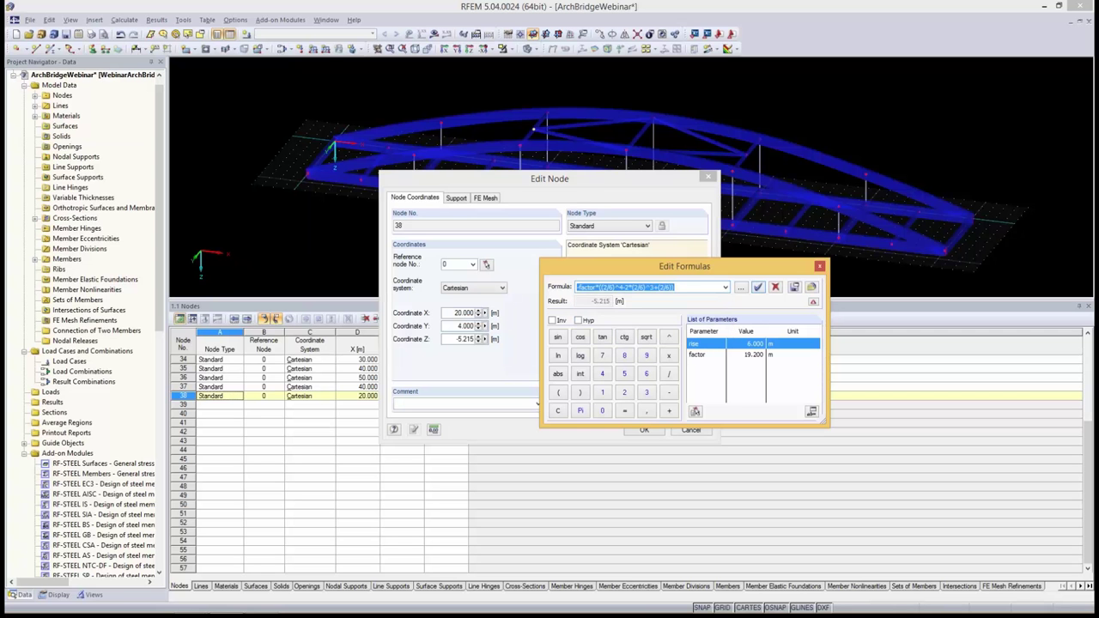
click(757, 286)
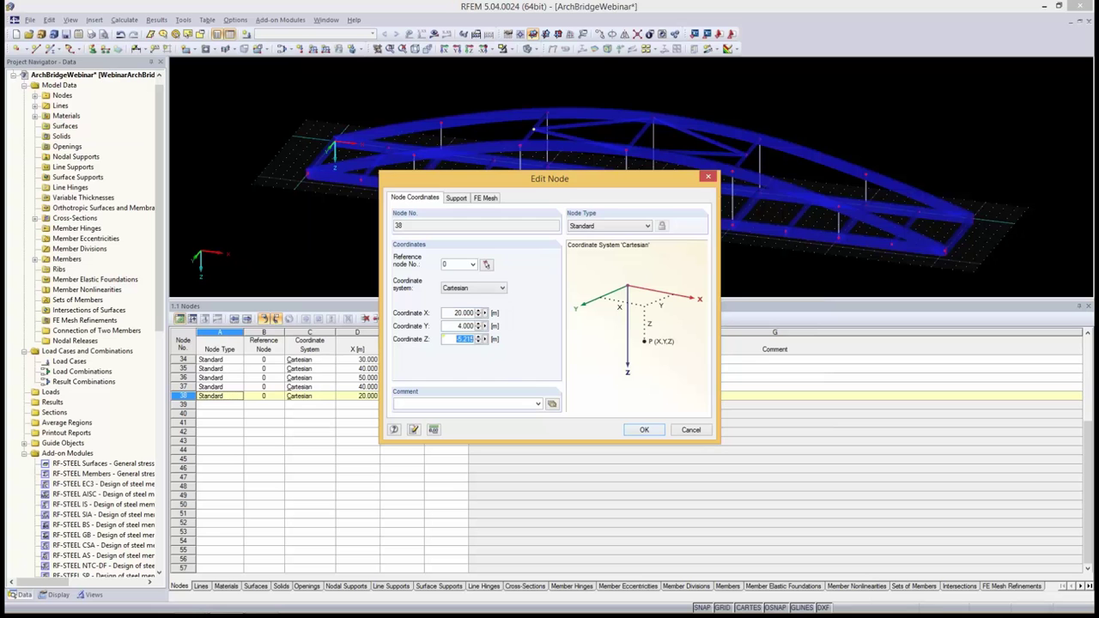
key(Return)
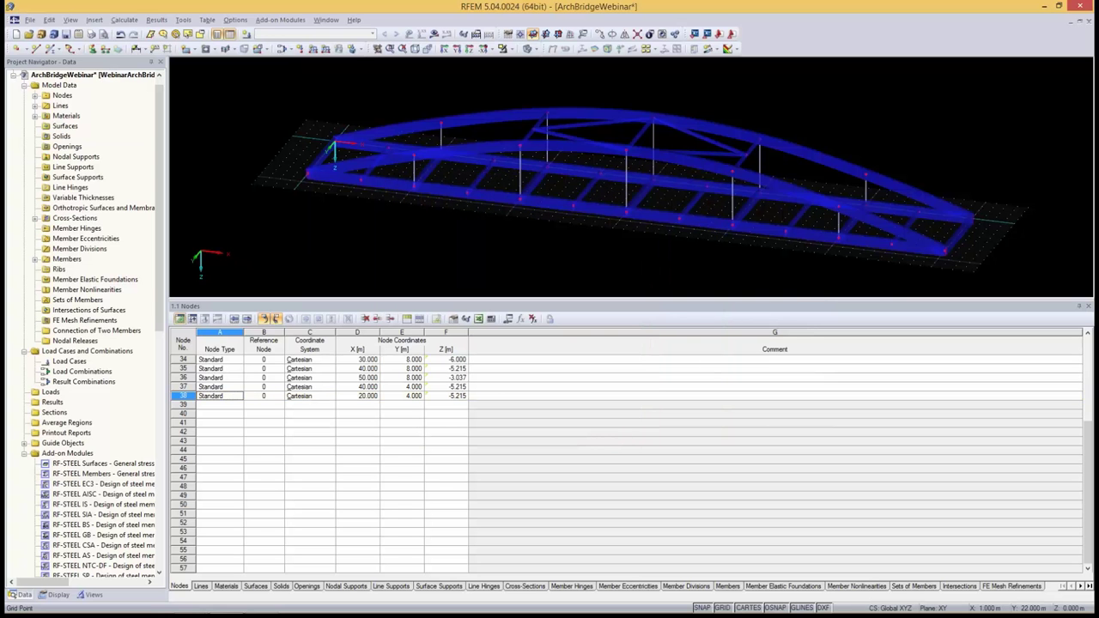
Set the rise parameter to 9 m to test the parametric geometry, and undo the change
click(49, 18)
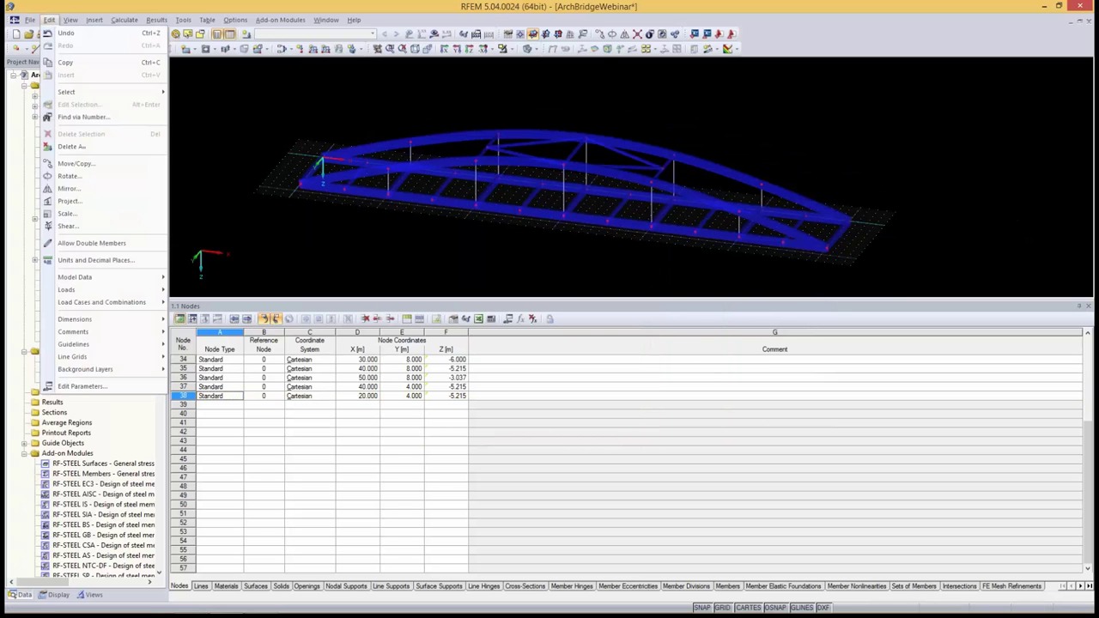
click(82, 387)
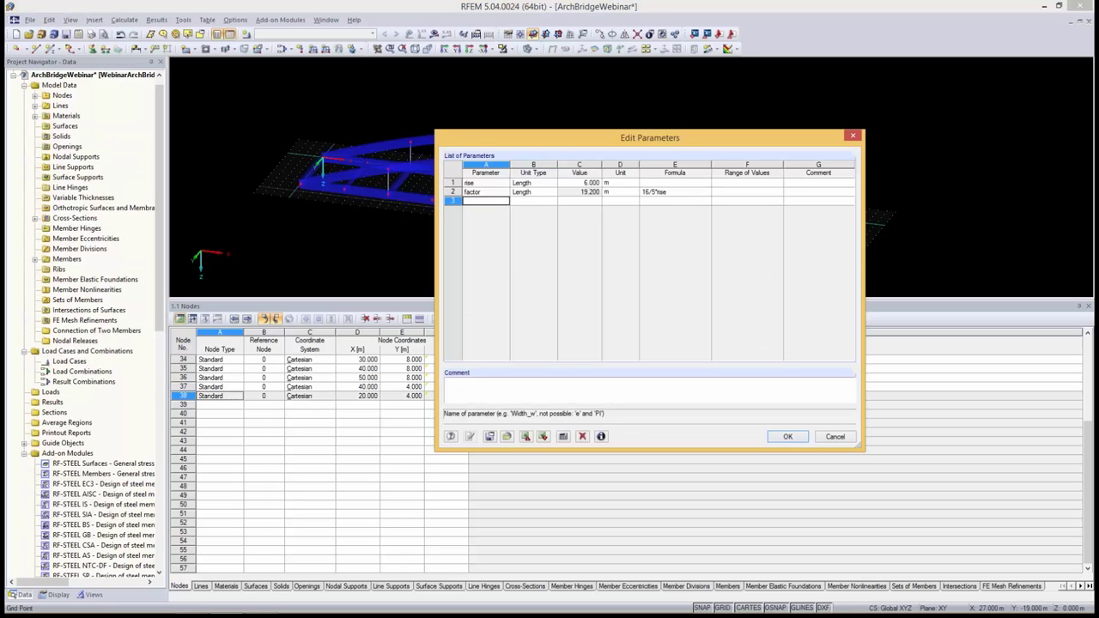
drag(591, 190, 610, 192)
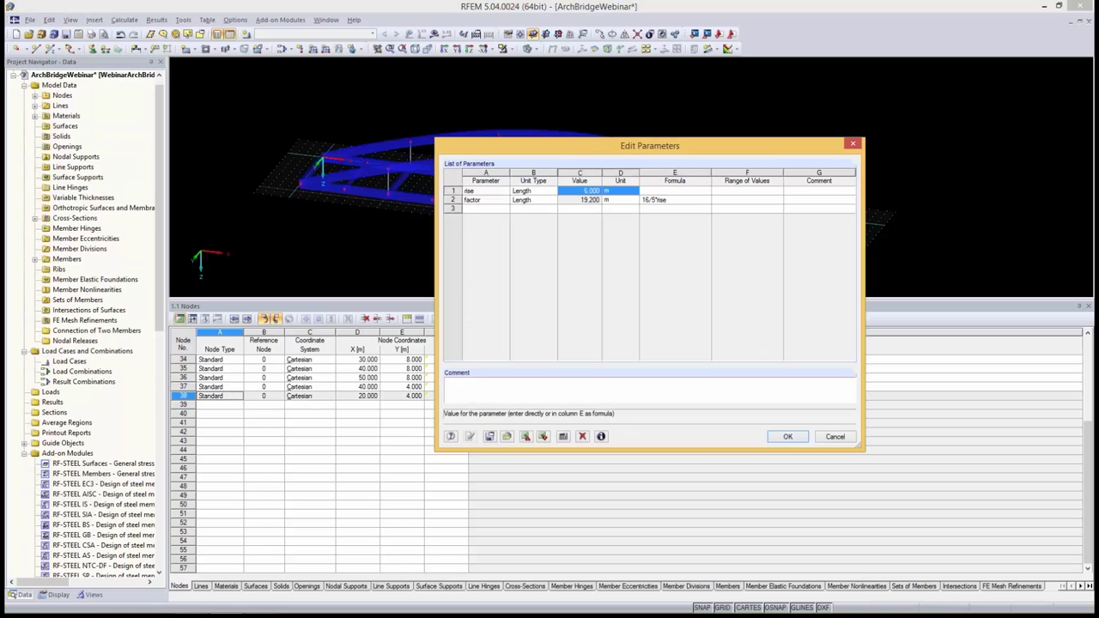
click(586, 191)
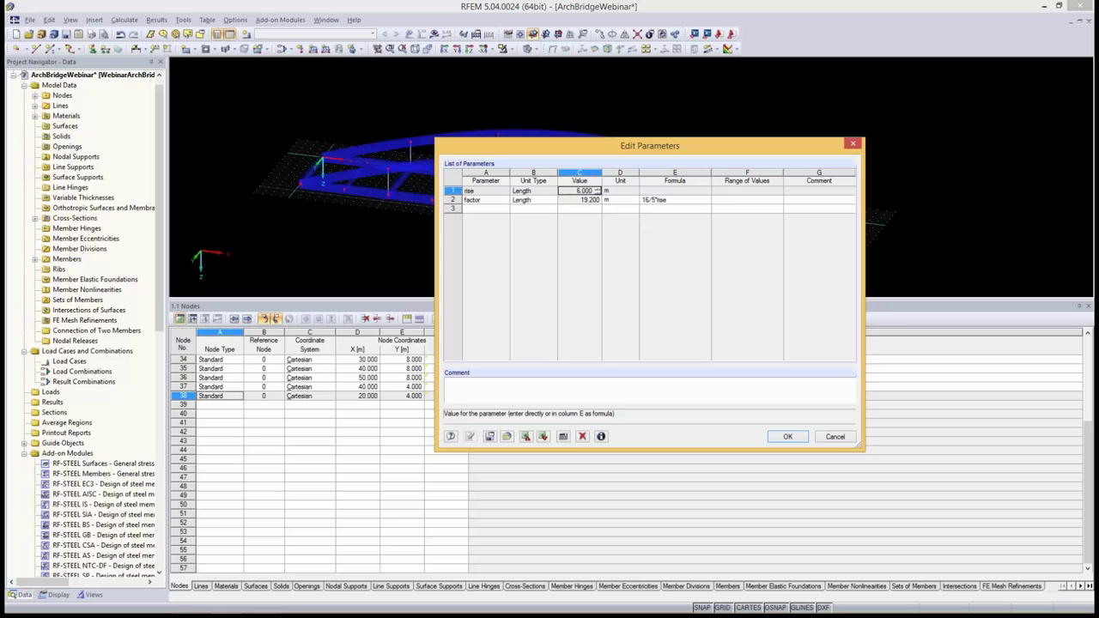
double_click(585, 190)
text(9)
key(Tab)
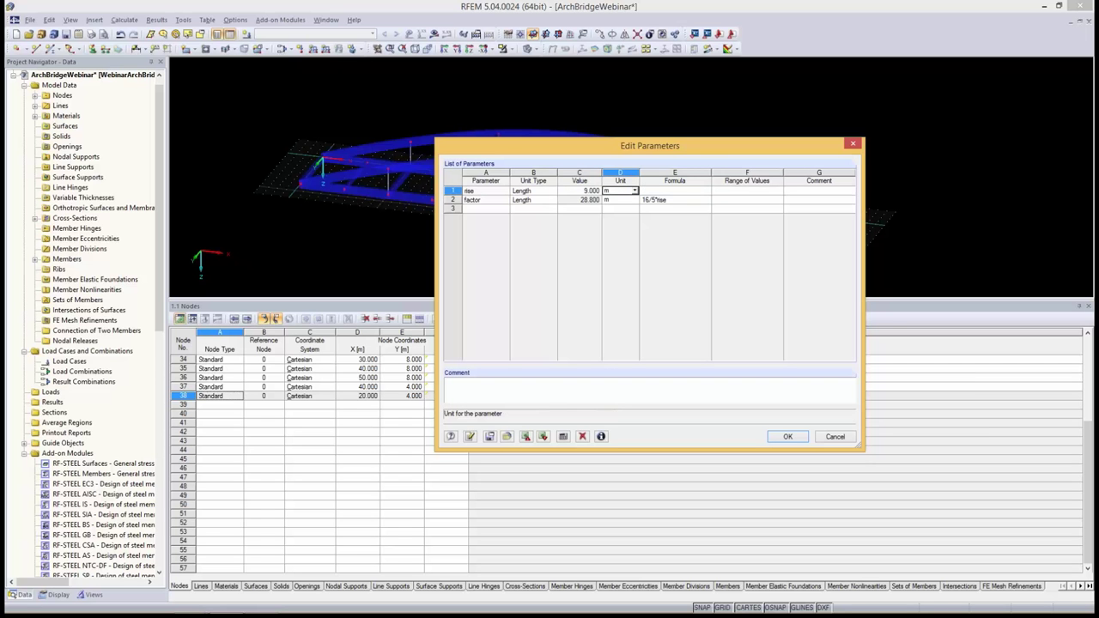
drag(650, 146, 651, 299)
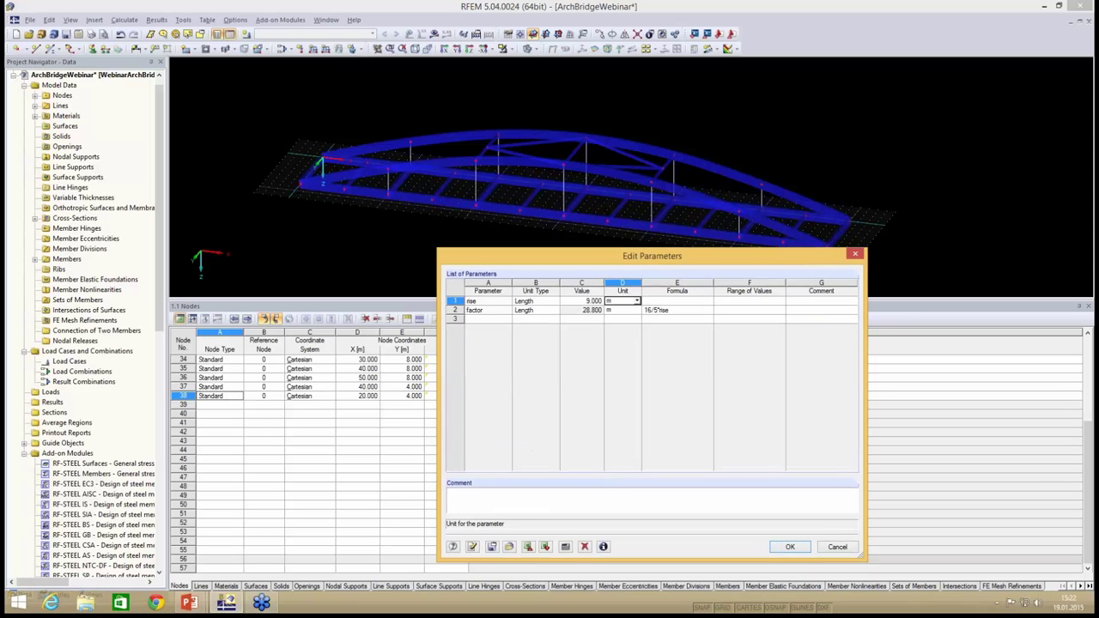
click(789, 546)
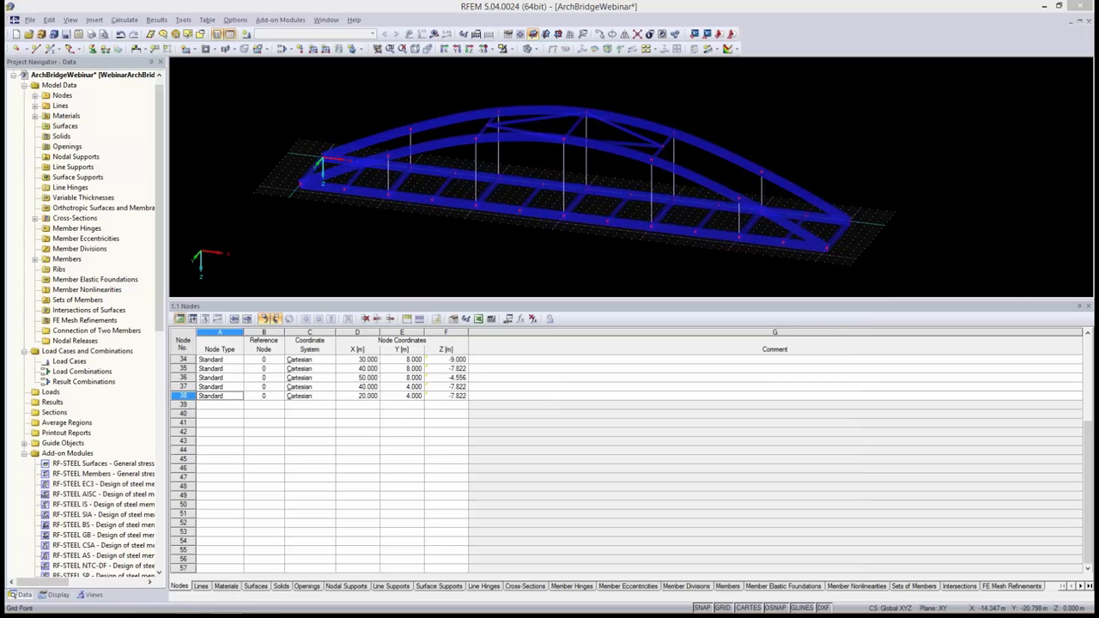
click(121, 34)
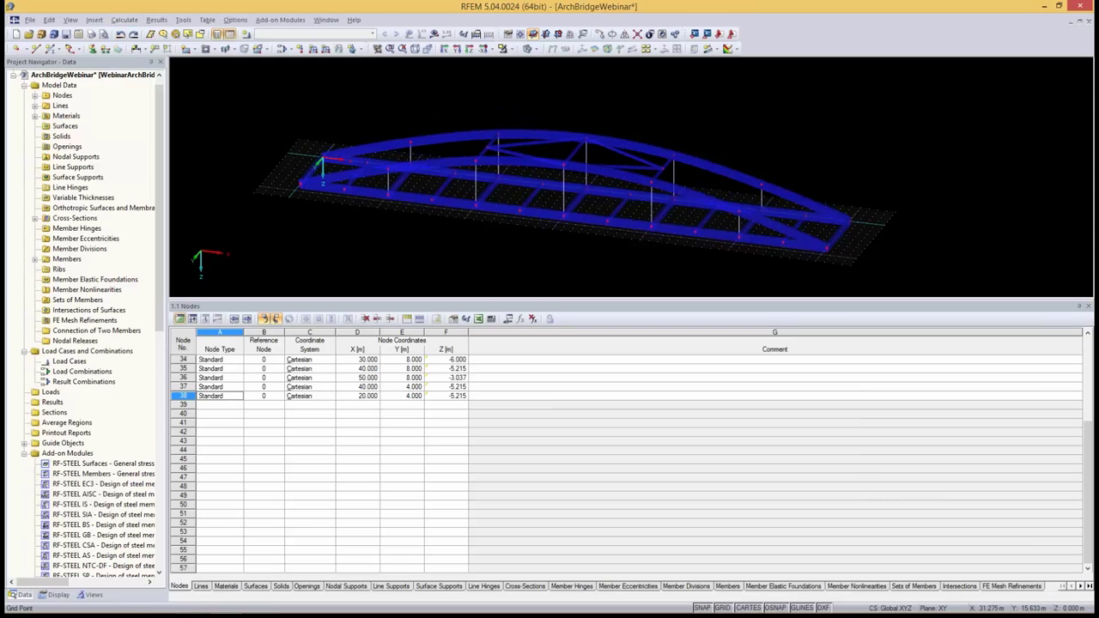
Place a hinged nodal support on node 19, at the X = 0 m end of the Y = 8 m girder
scroll(528, 219, up, 2)
middle_drag(470, 250, 541, 258)
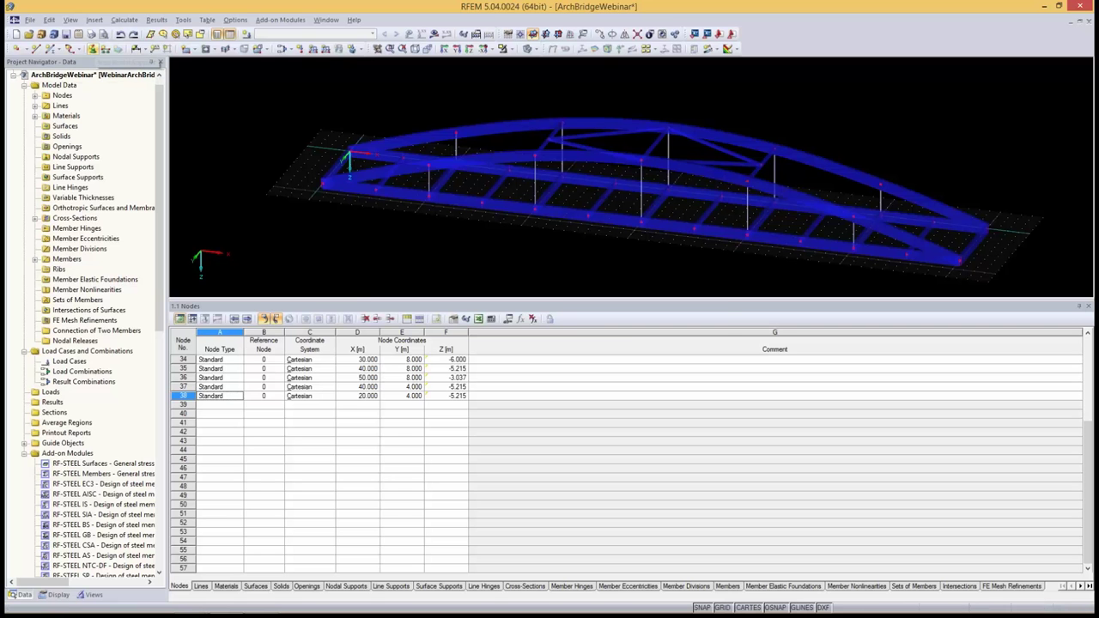
click(93, 49)
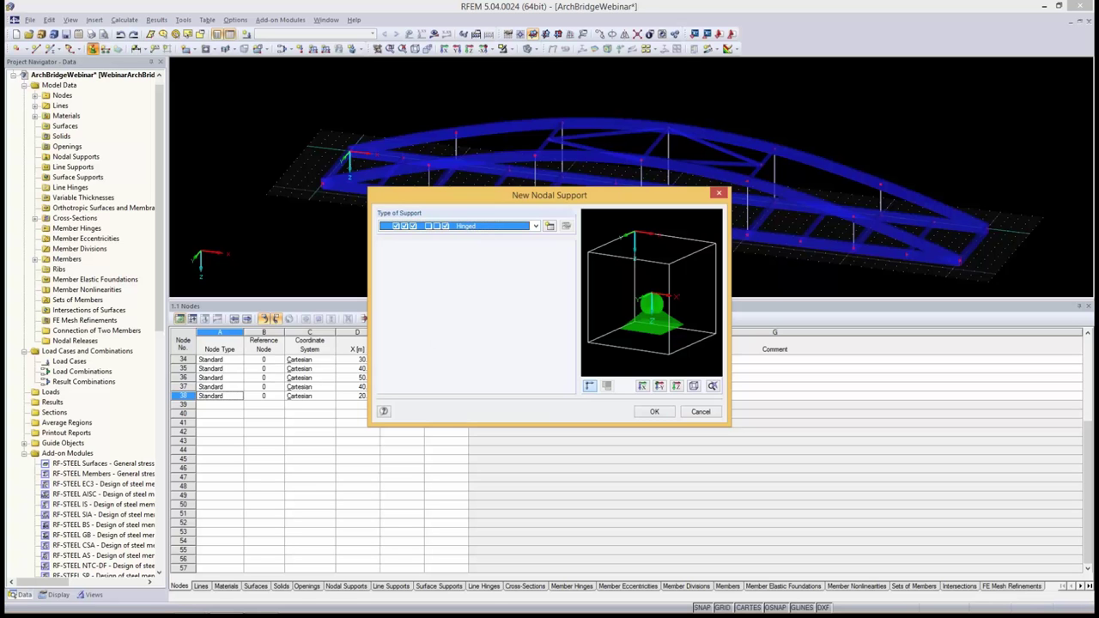
click(654, 412)
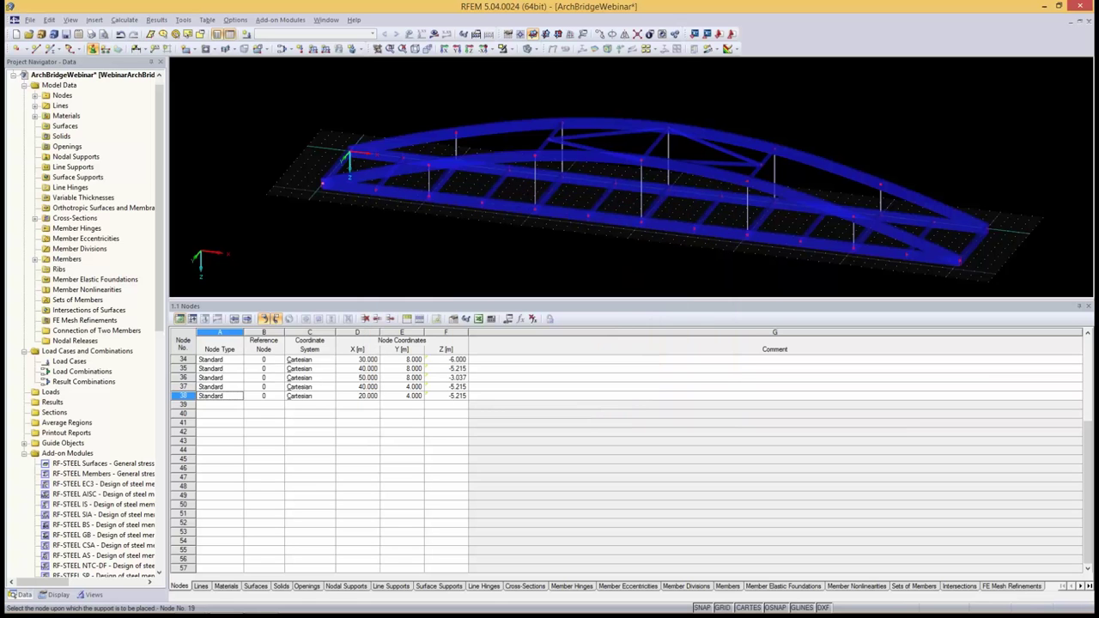
click(323, 184)
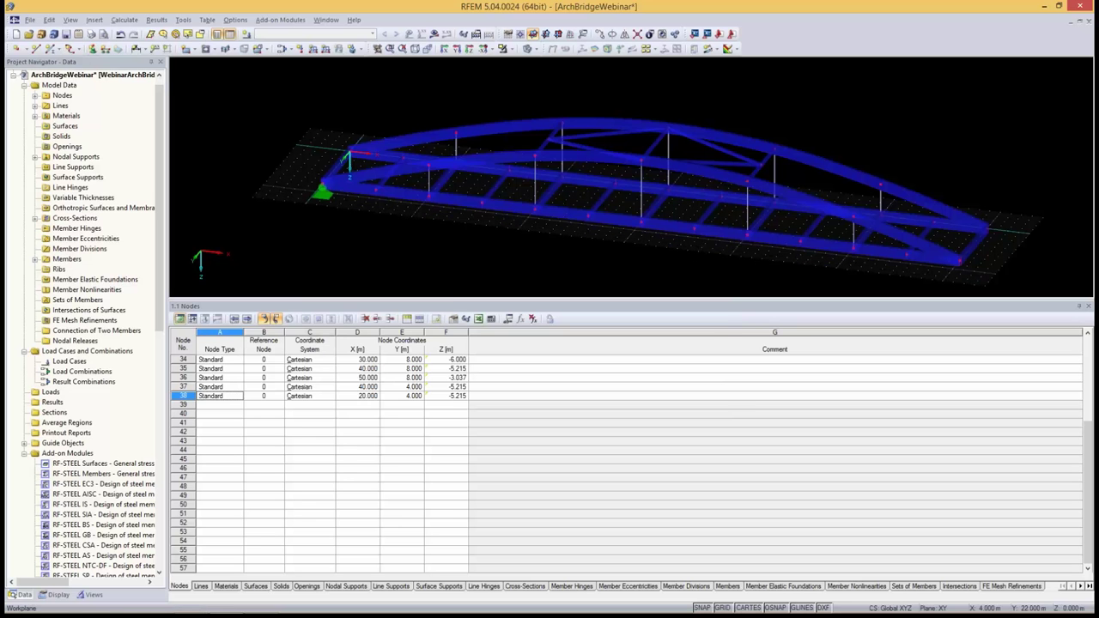
right_click(309, 222)
Place a Sliding in Y' nodal support on the node at the X = 0 m end of the Y = 0 m girder
key(Return)
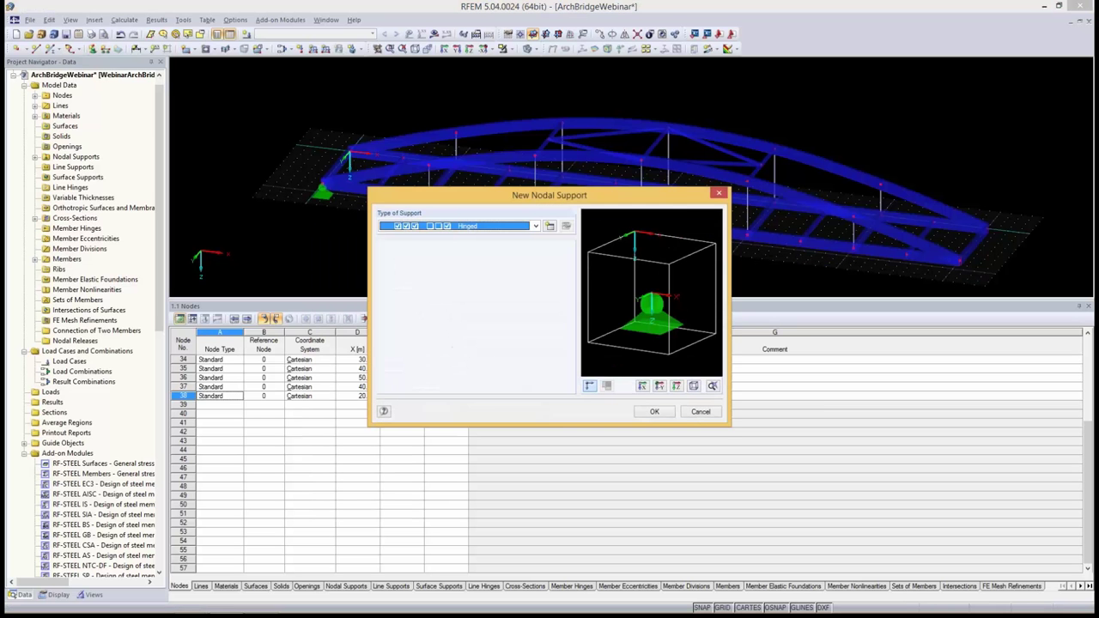
click(535, 226)
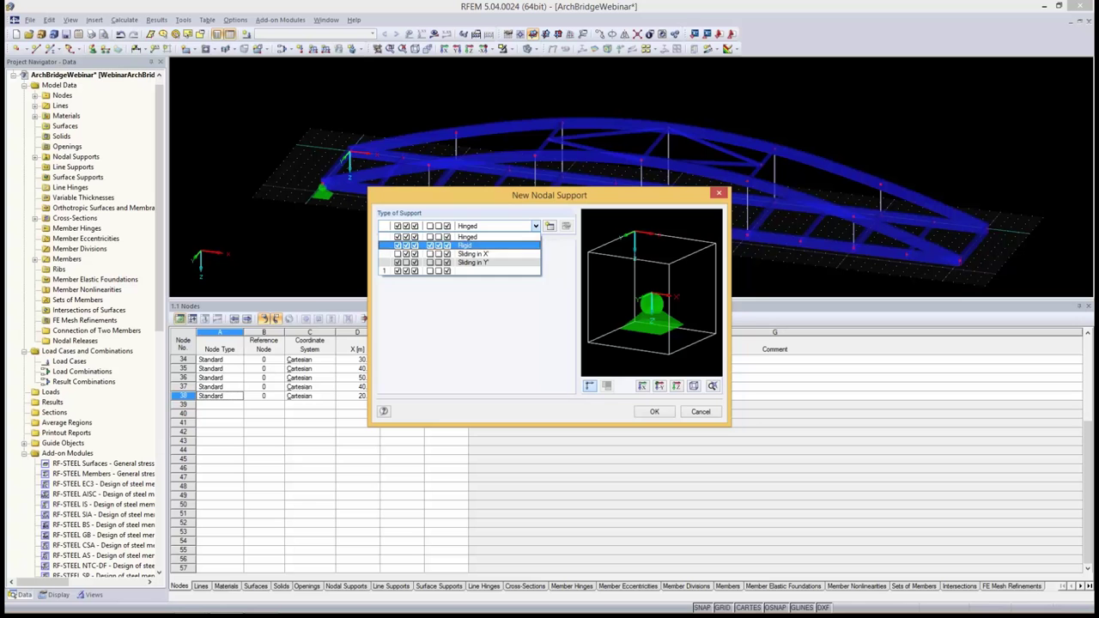
key(Return)
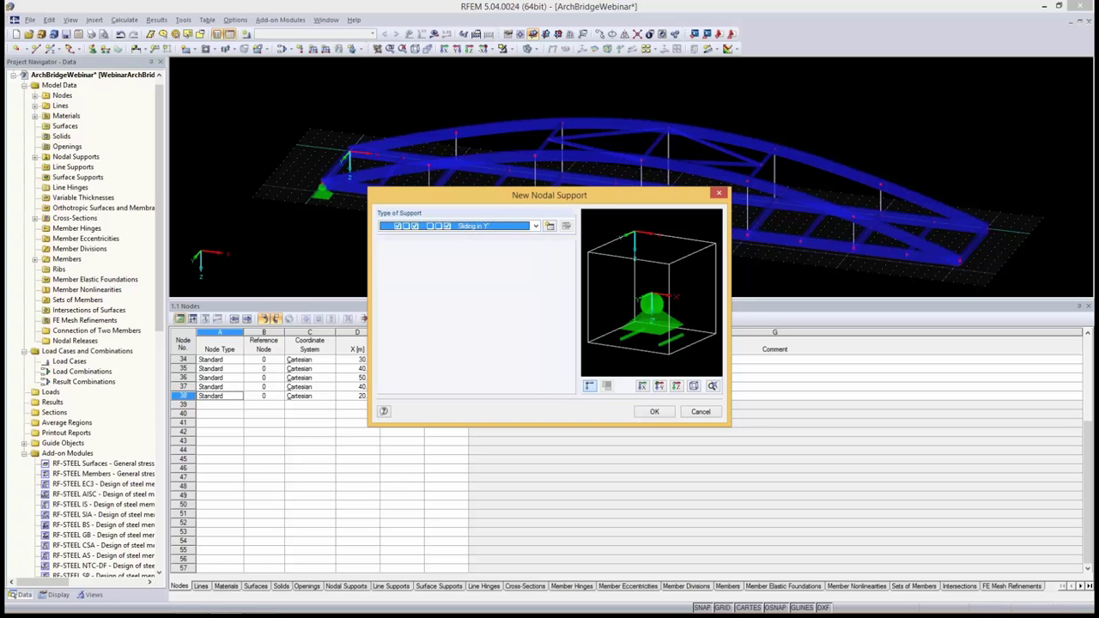
key(Return)
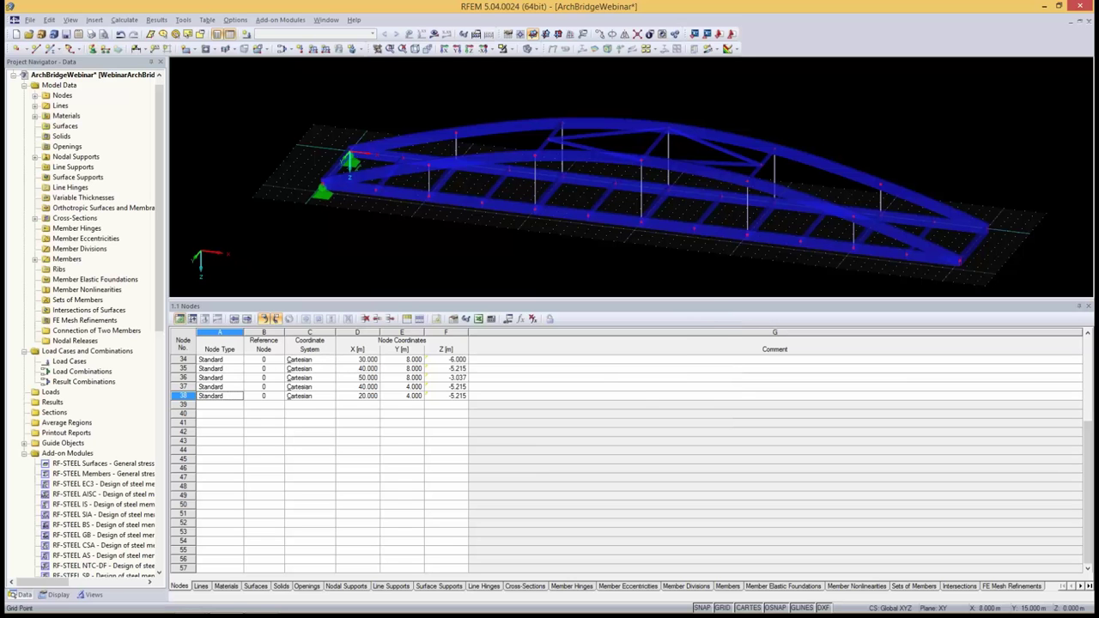
Place a Sliding in X' nodal support on node 20, at the X = 60 m end of the Y = 8 m girder
right_click(382, 222)
click(93, 48)
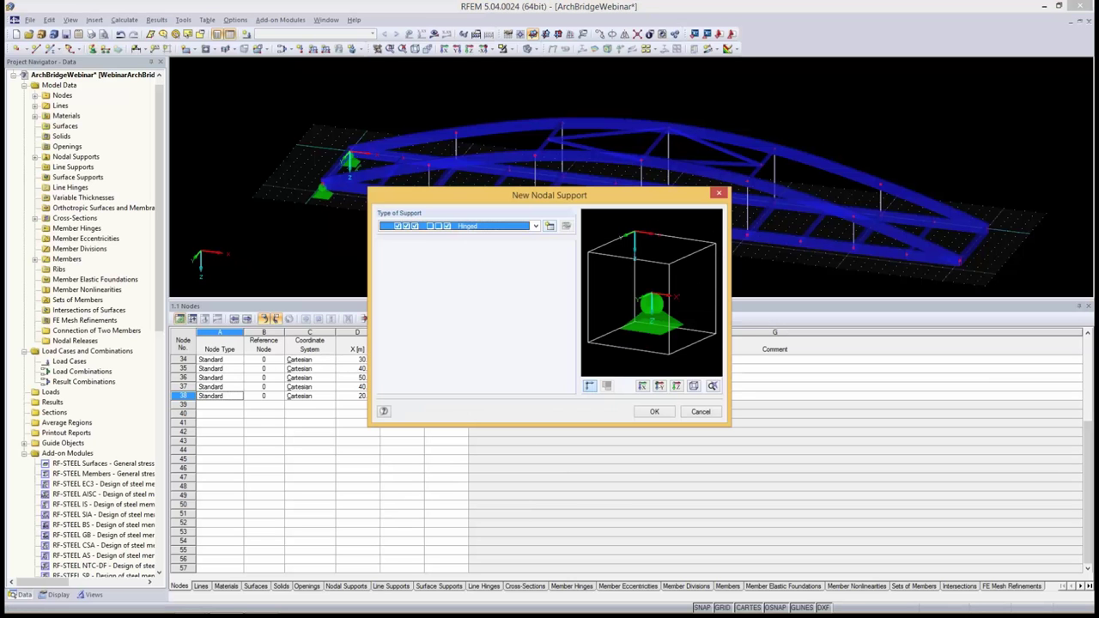
click(536, 226)
click(506, 255)
key(Return)
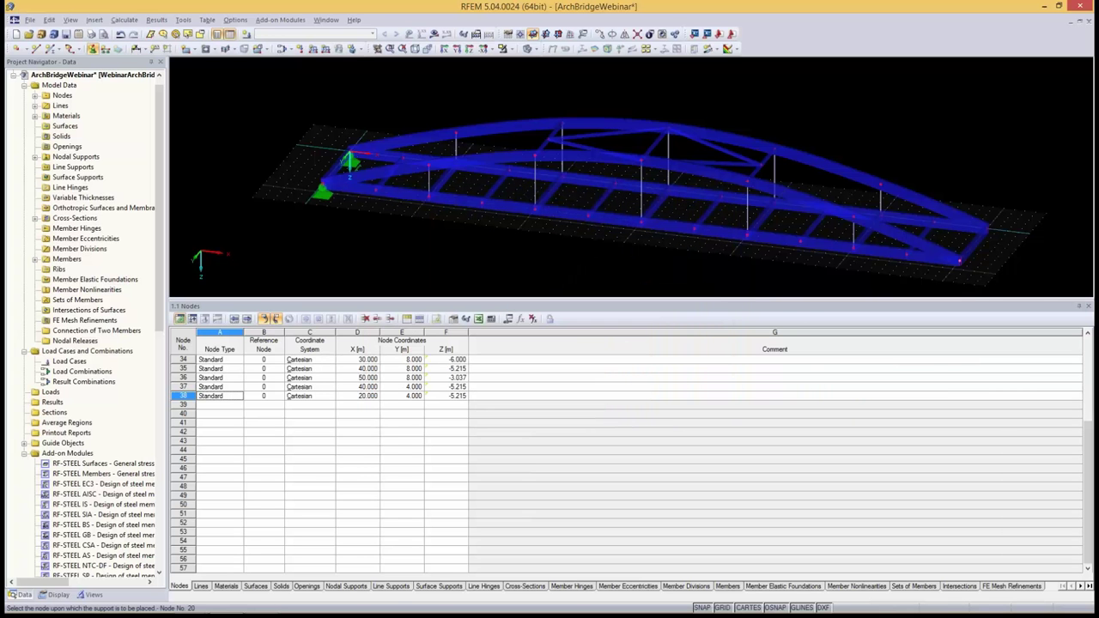
click(959, 262)
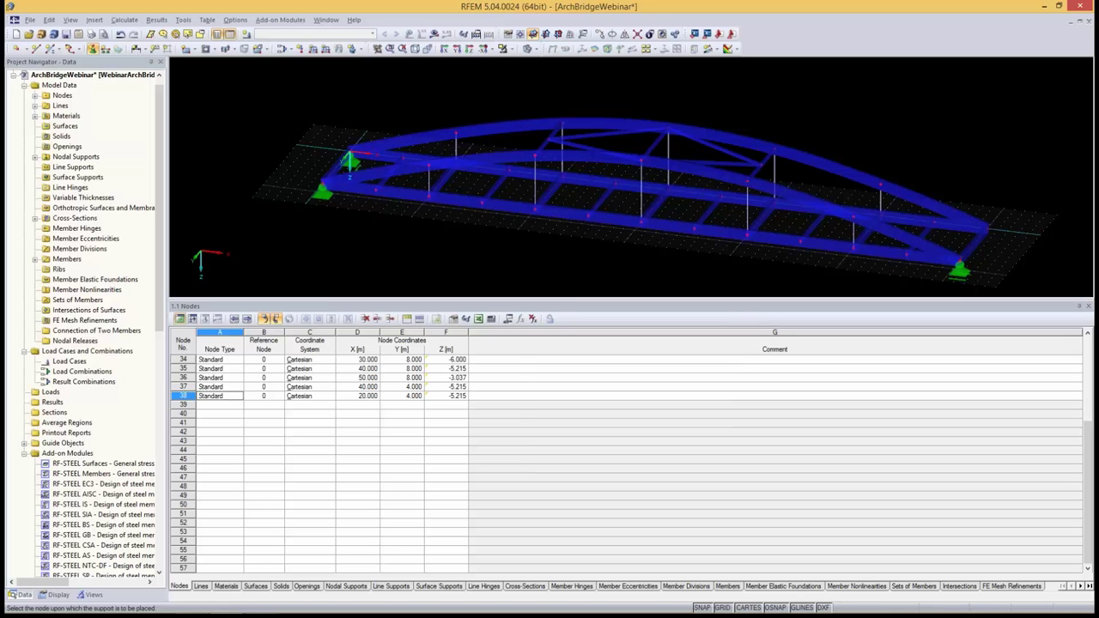
Define a nodal support type with uX and uY released and place it on node 2, at the X = 60 m end of the Y = 0 m girder
right_click(372, 232)
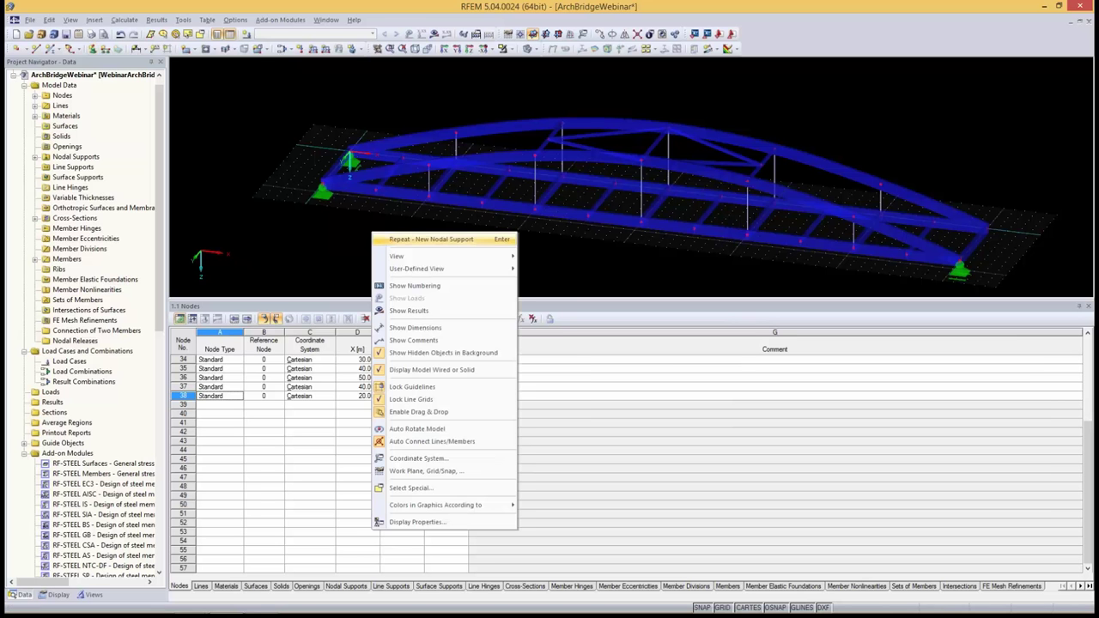
click(429, 240)
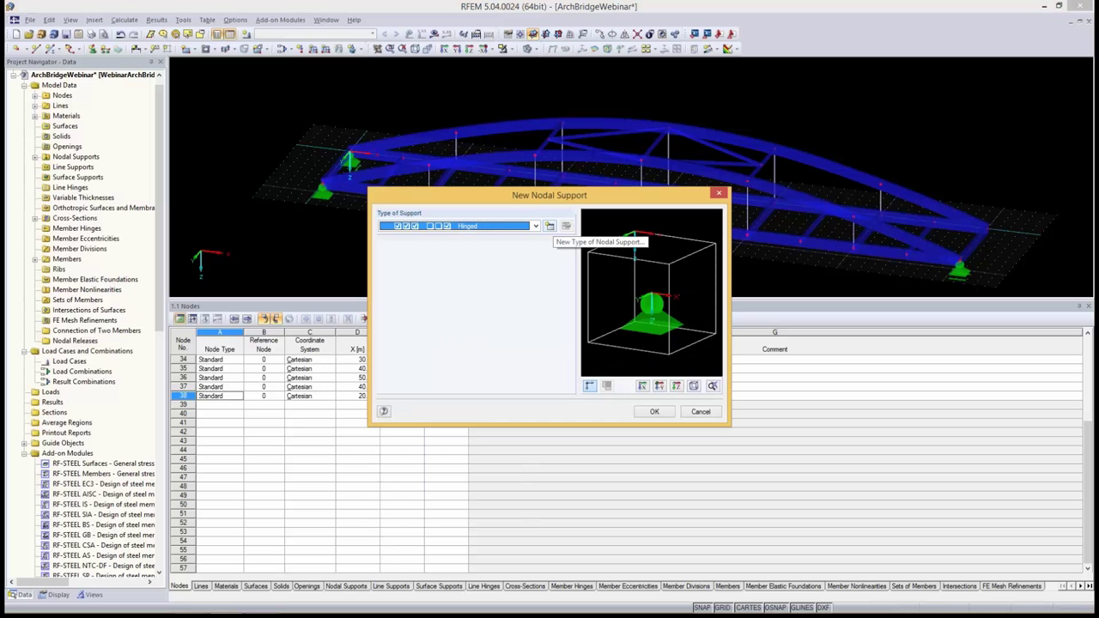
click(549, 226)
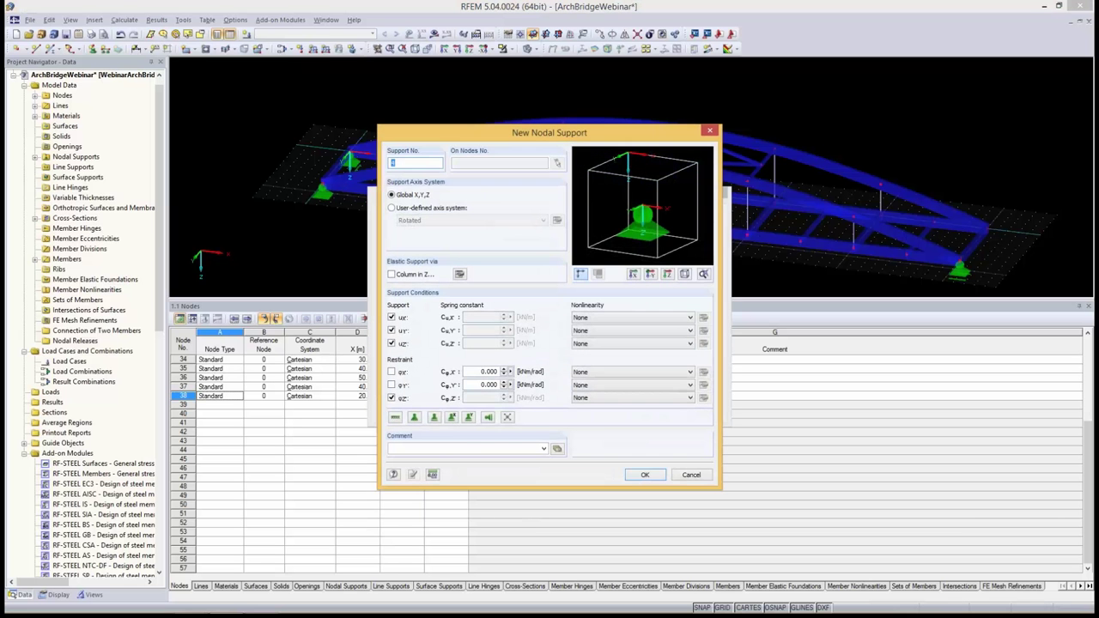
click(391, 331)
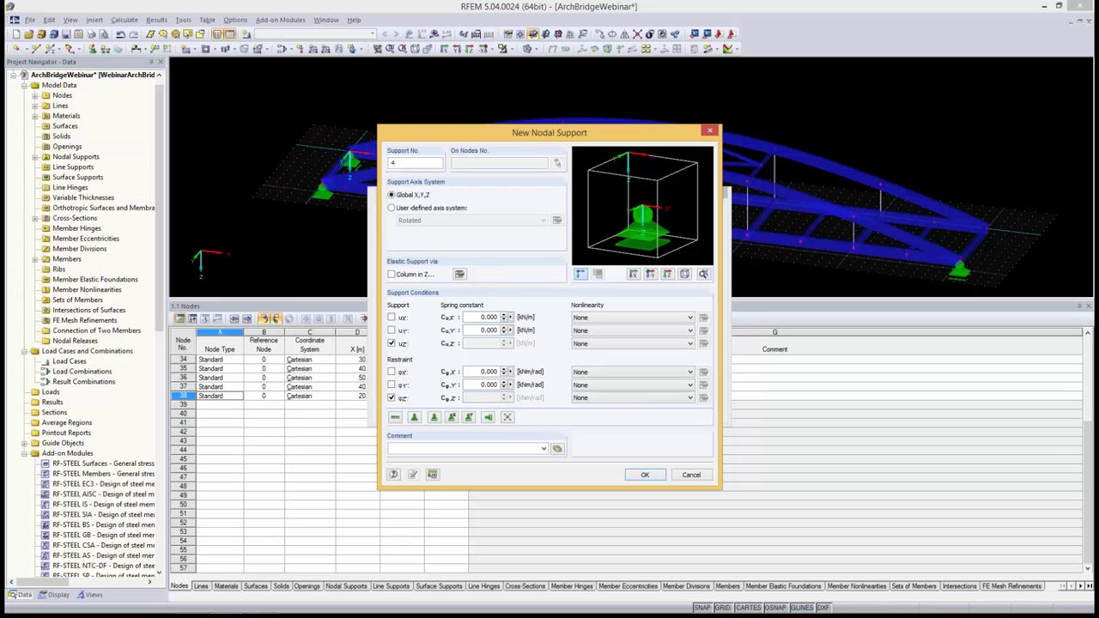
click(644, 475)
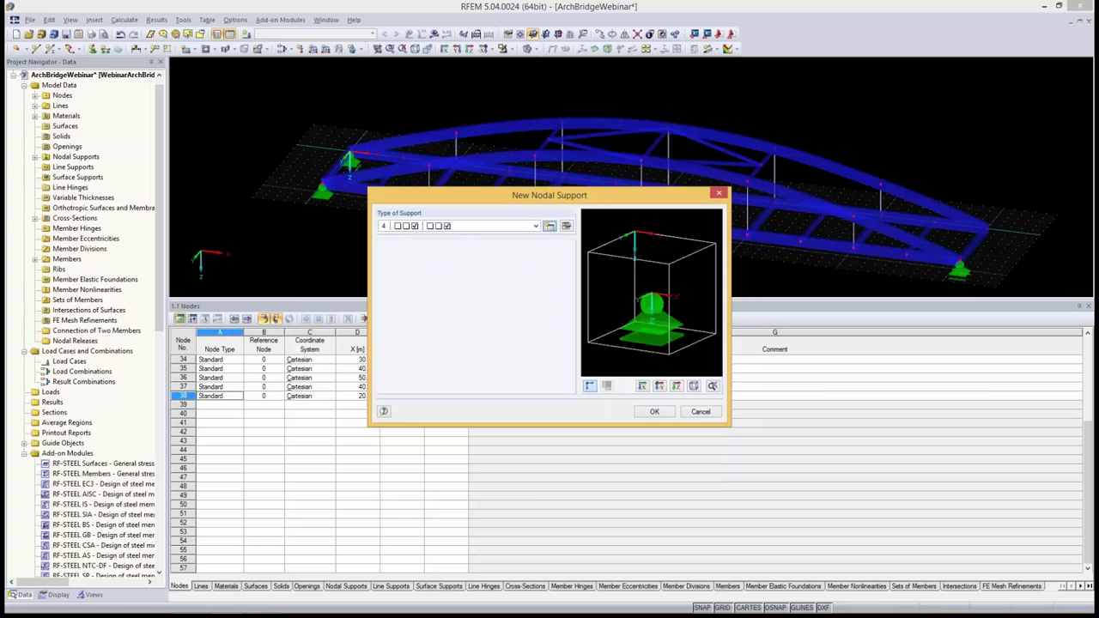
click(654, 412)
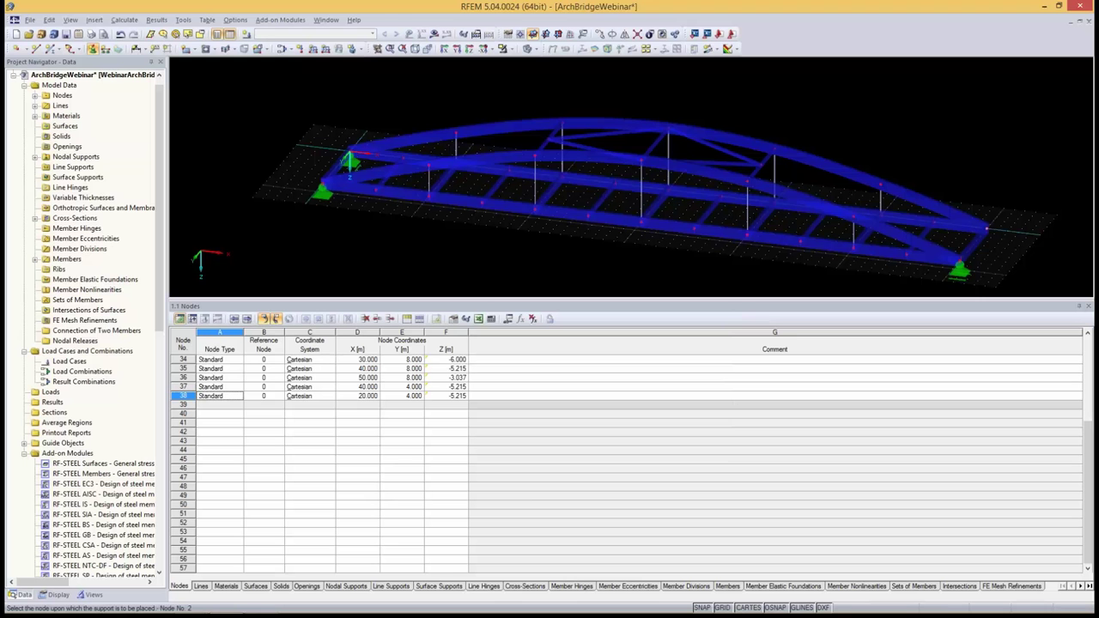
click(986, 229)
key(Escape)
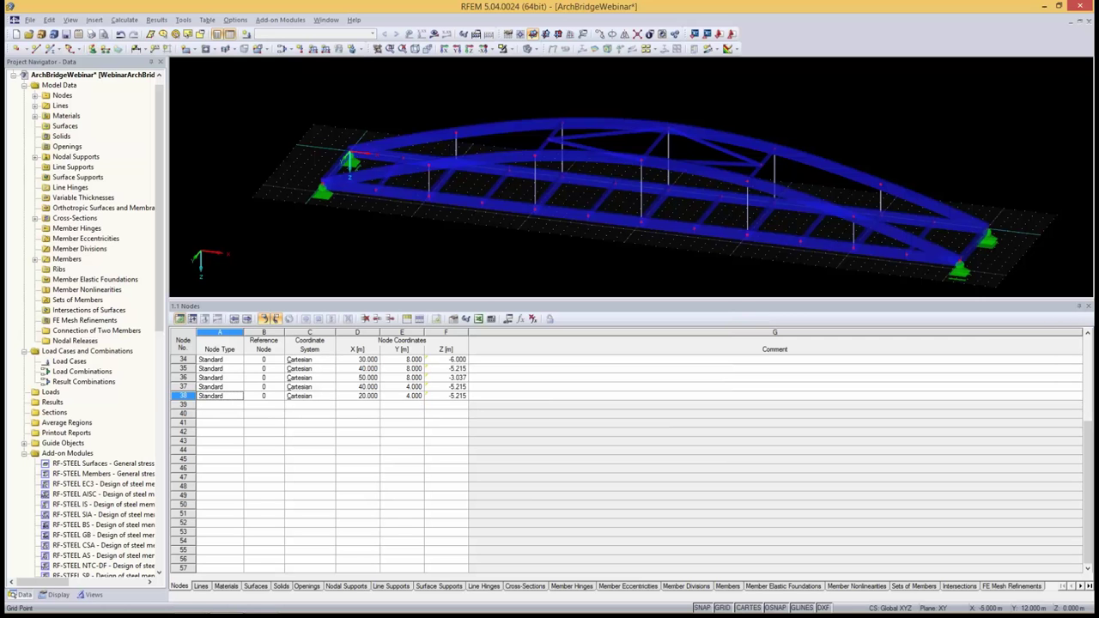
Decrease the display size of the nodal support symbols
click(337, 185)
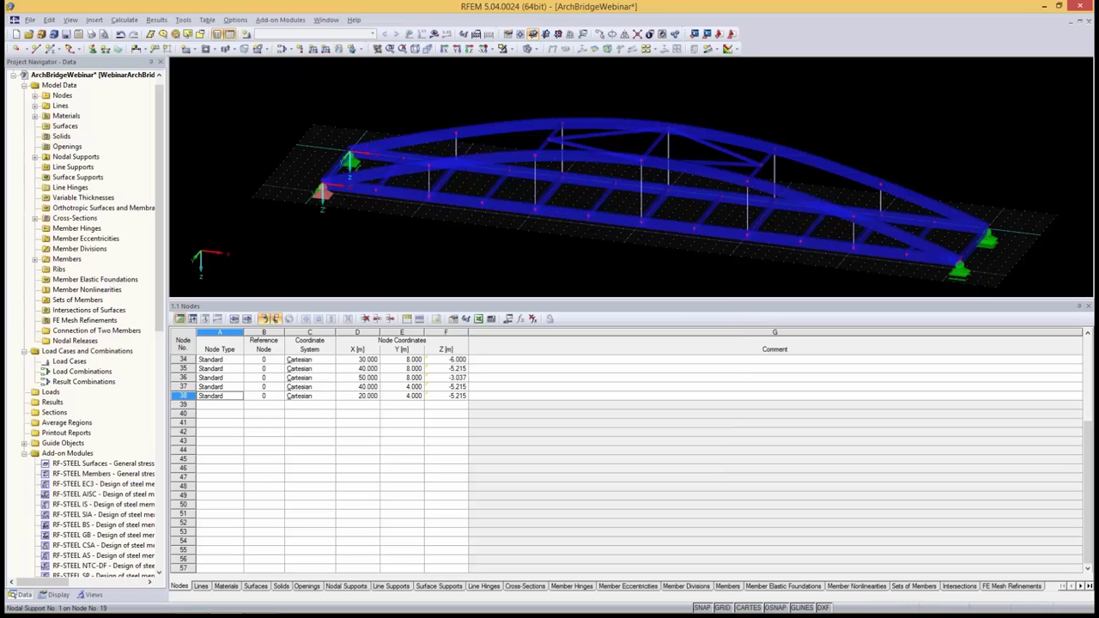
right_click(319, 192)
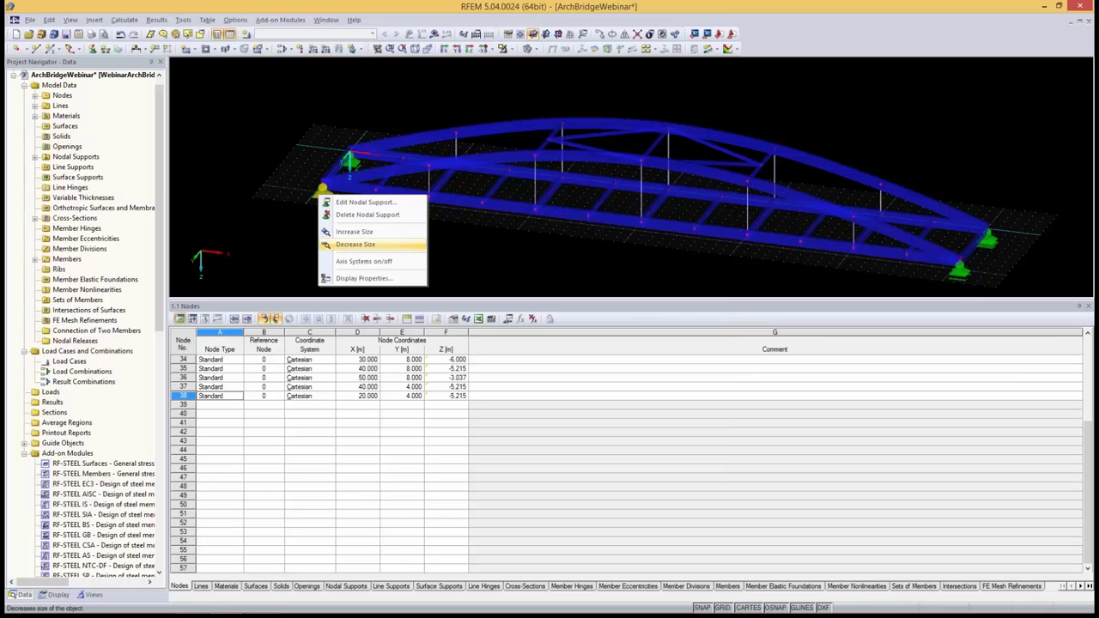
click(356, 245)
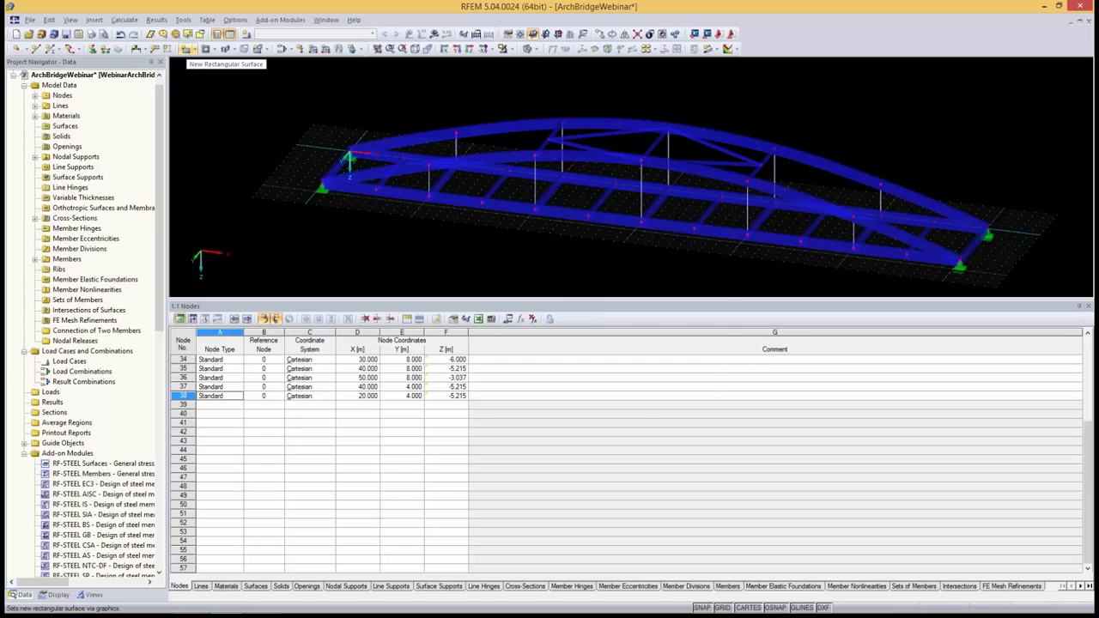
Create a rectangular surface with Rigid stiffness in the first deck bay, spanning X = 0 to 5 m between the two girders
click(186, 49)
click(700, 217)
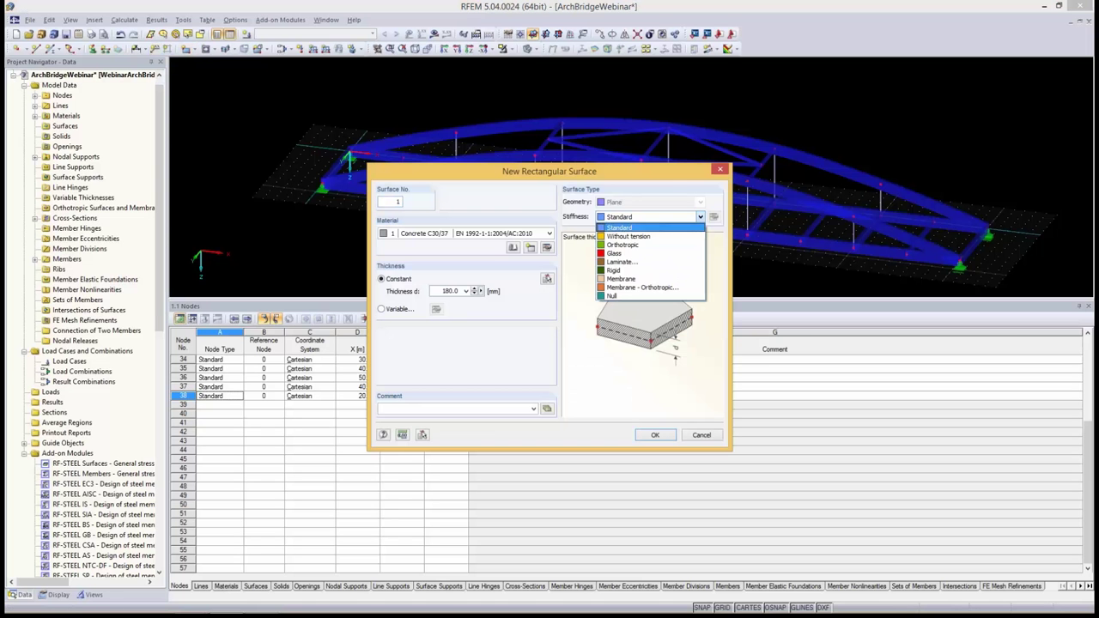
click(614, 270)
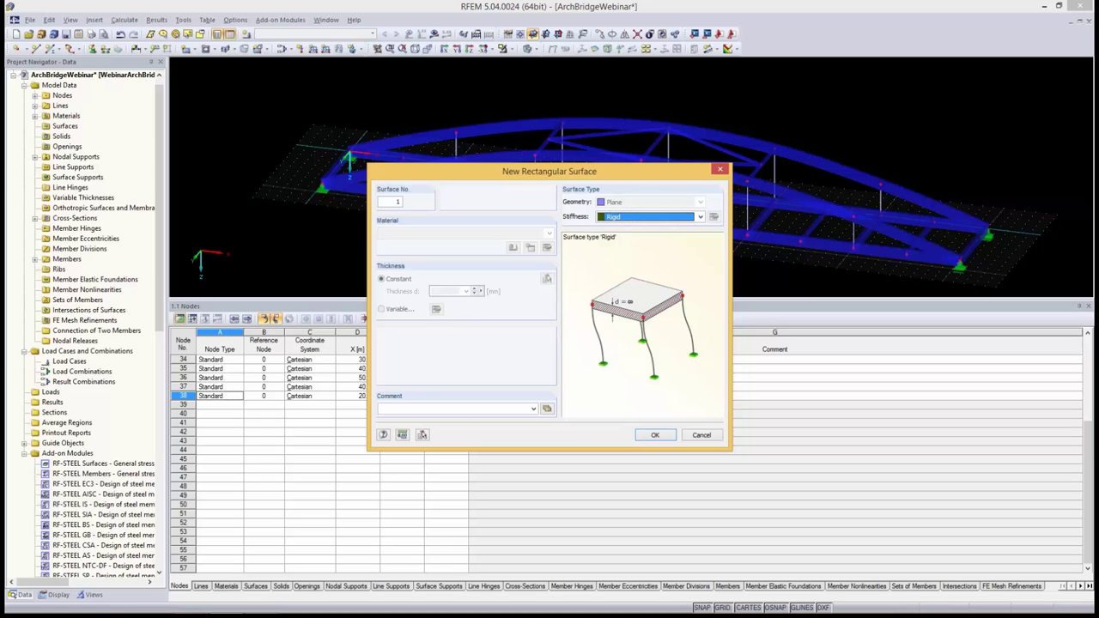
click(655, 435)
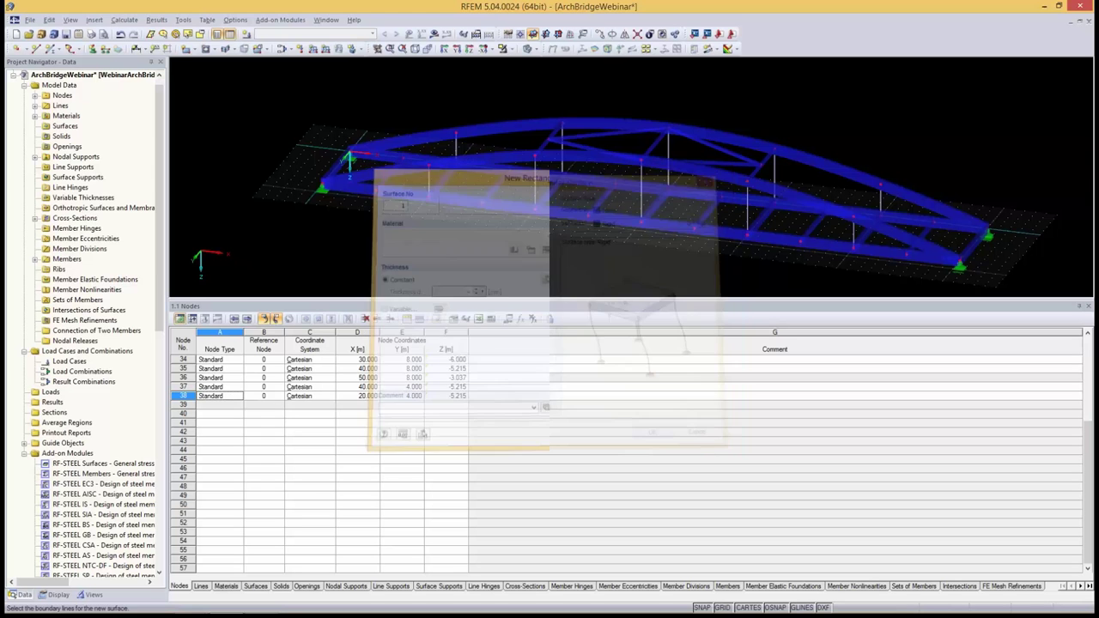
drag(323, 184, 403, 159)
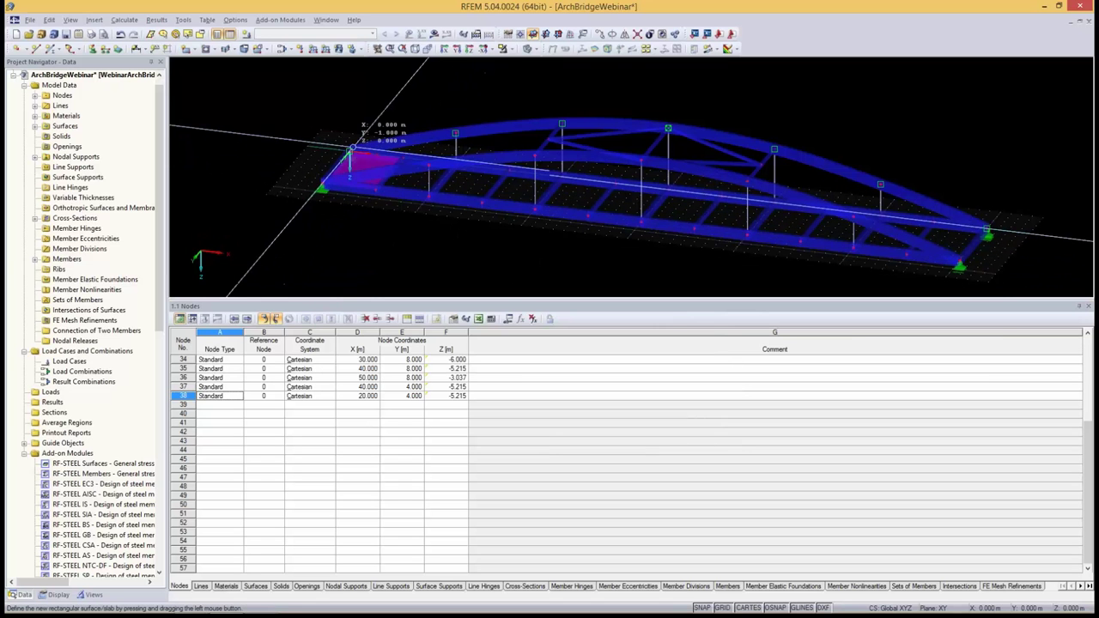
Add a line hinge with a φx rotational release to rigid surface 1 along its boundary lines 1, 19, 37 and 44
key(Escape)
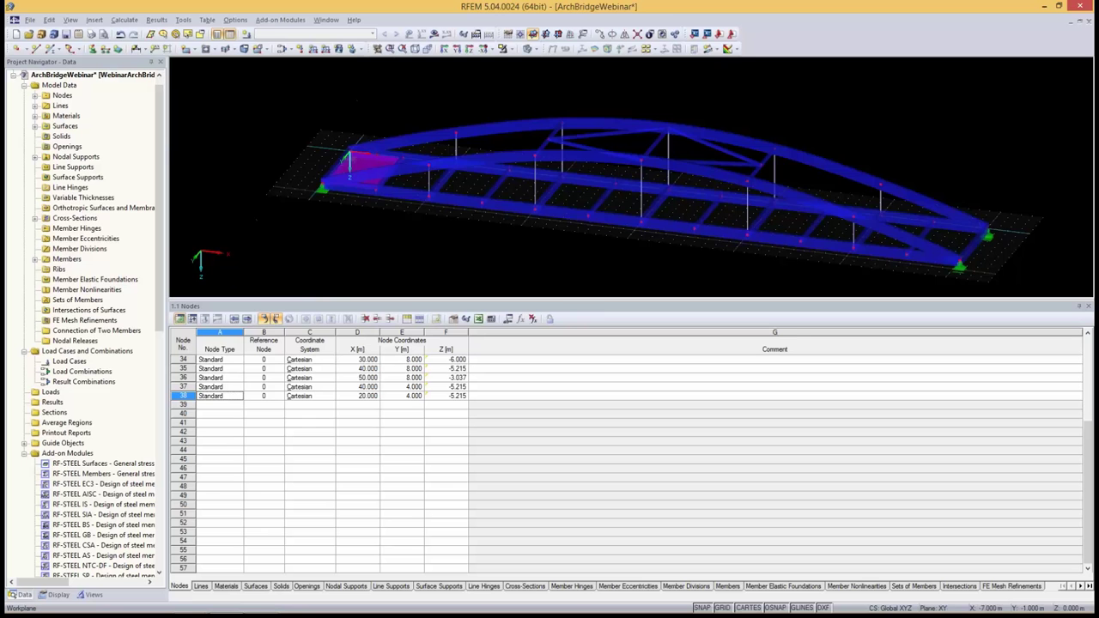
scroll(350, 157, up, 4)
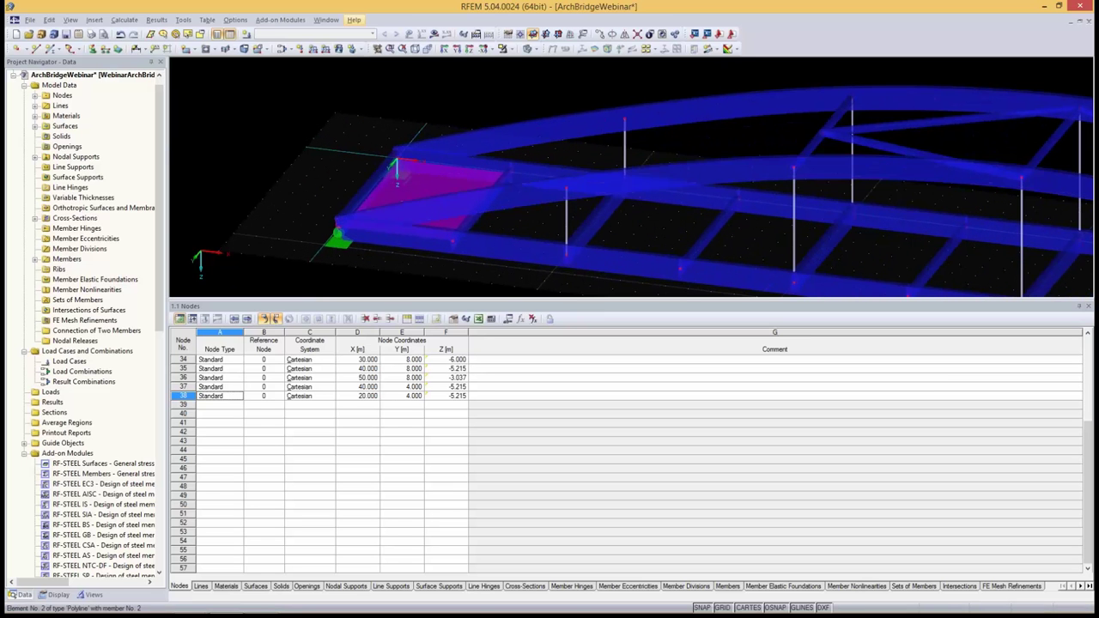
scroll(394, 167, down, 2)
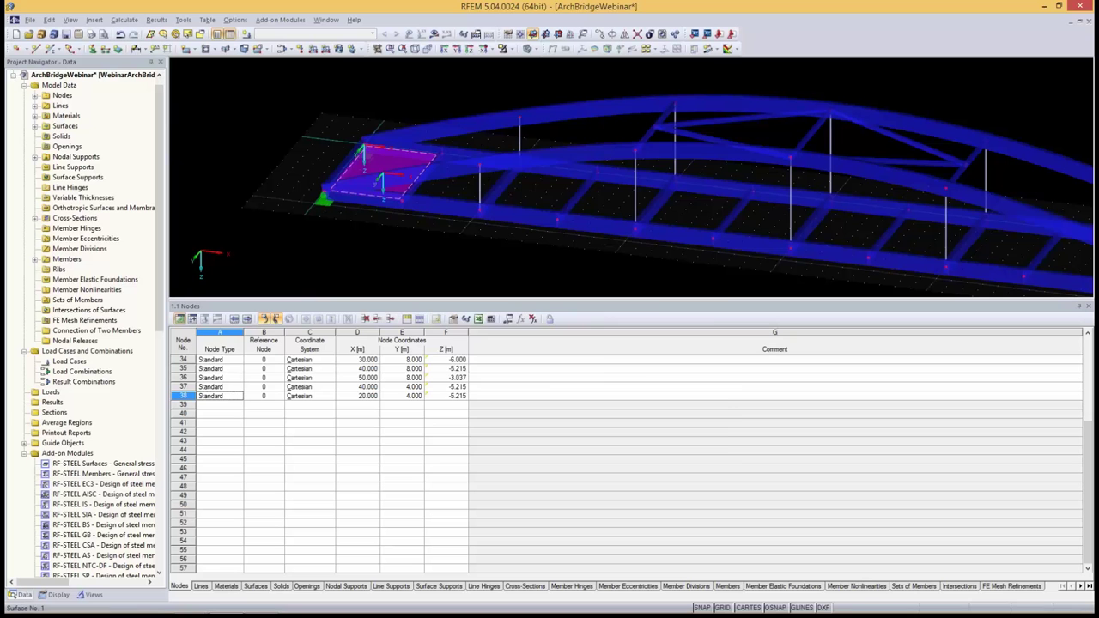
double_click(386, 172)
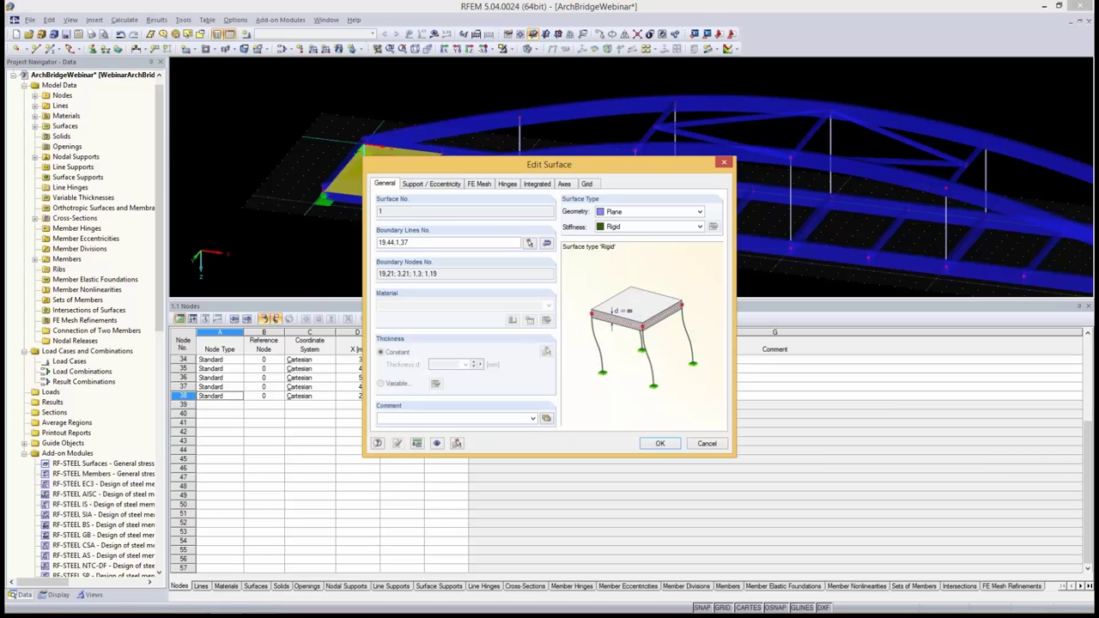
click(507, 183)
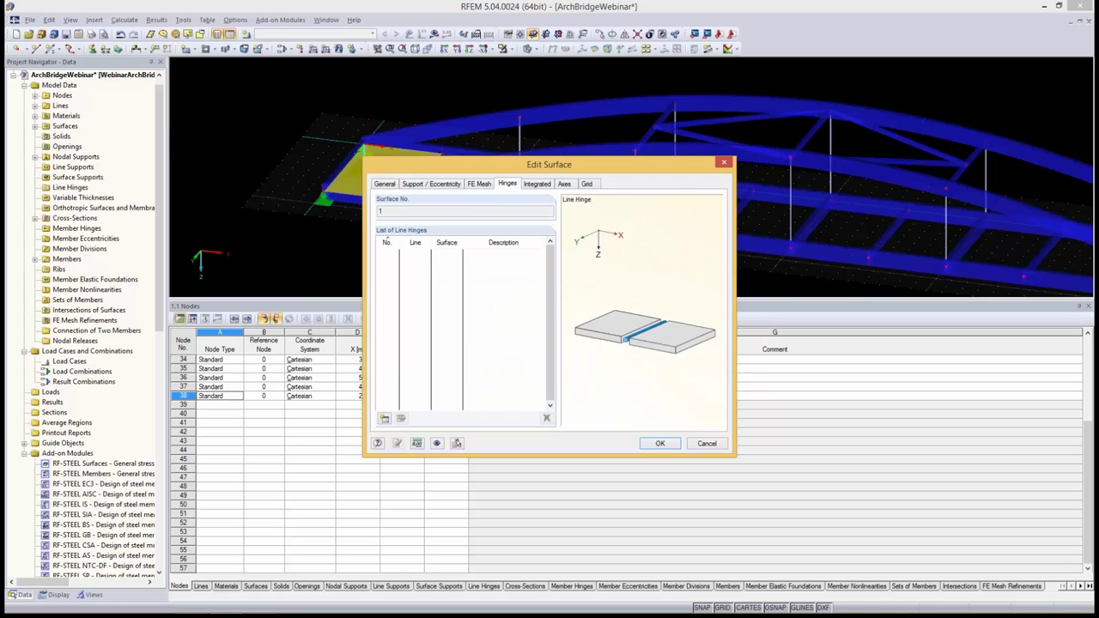
click(384, 418)
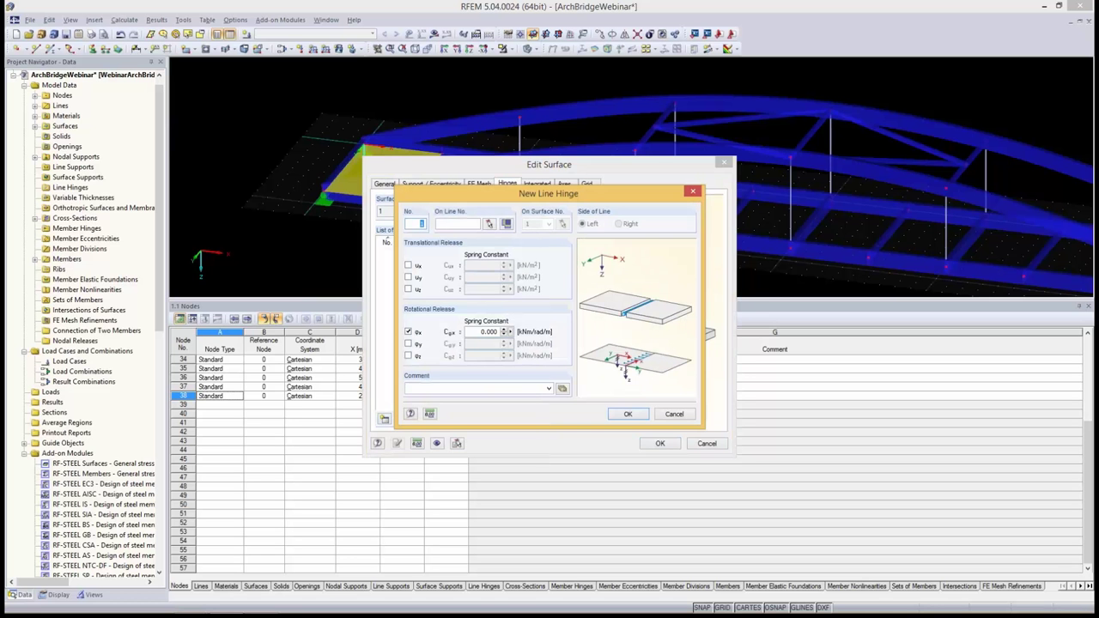
click(488, 223)
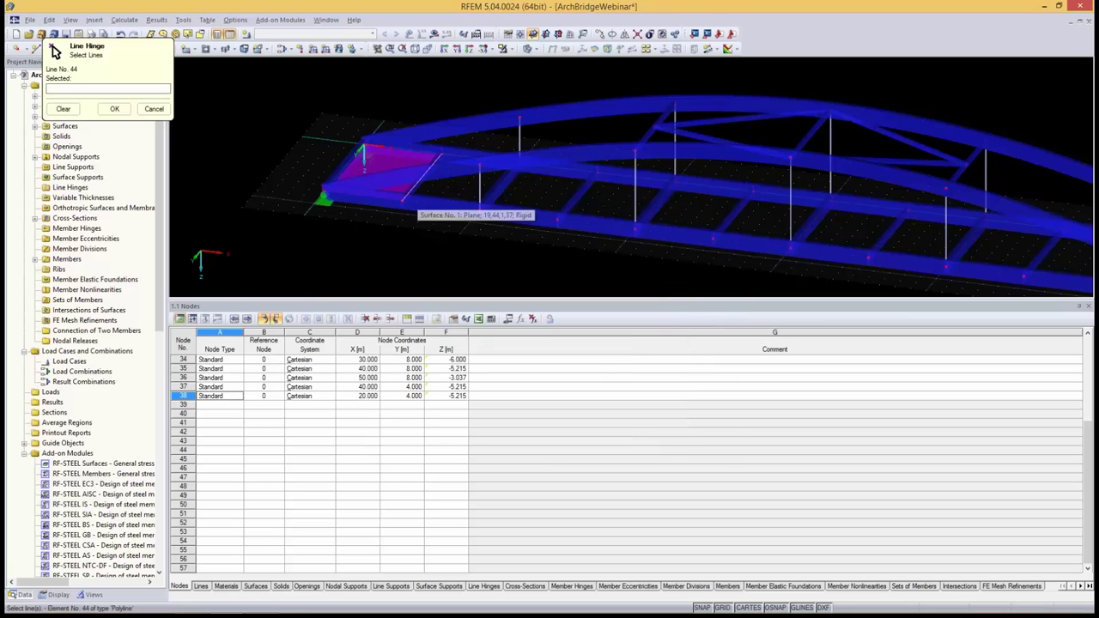
click(415, 185)
click(378, 198)
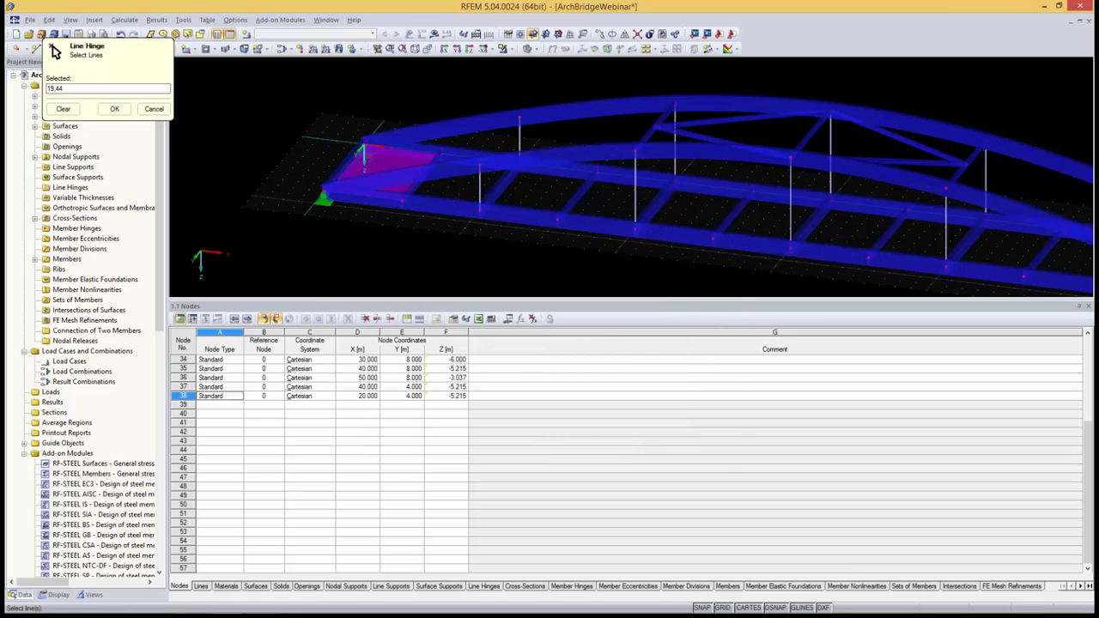
click(344, 168)
click(402, 149)
click(114, 109)
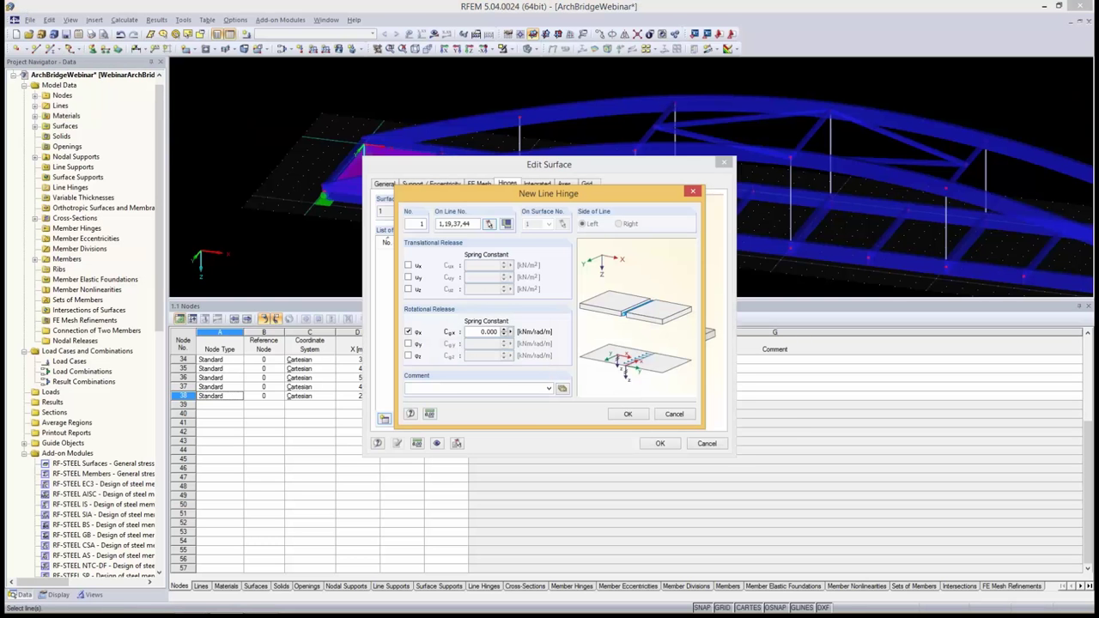
key(Return)
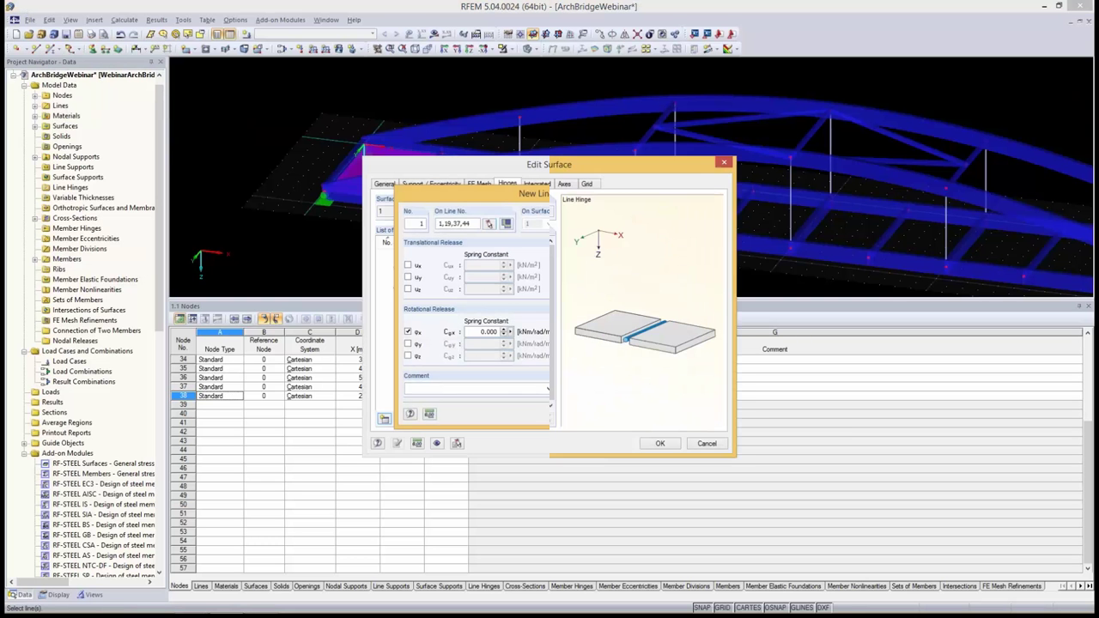
key(Return)
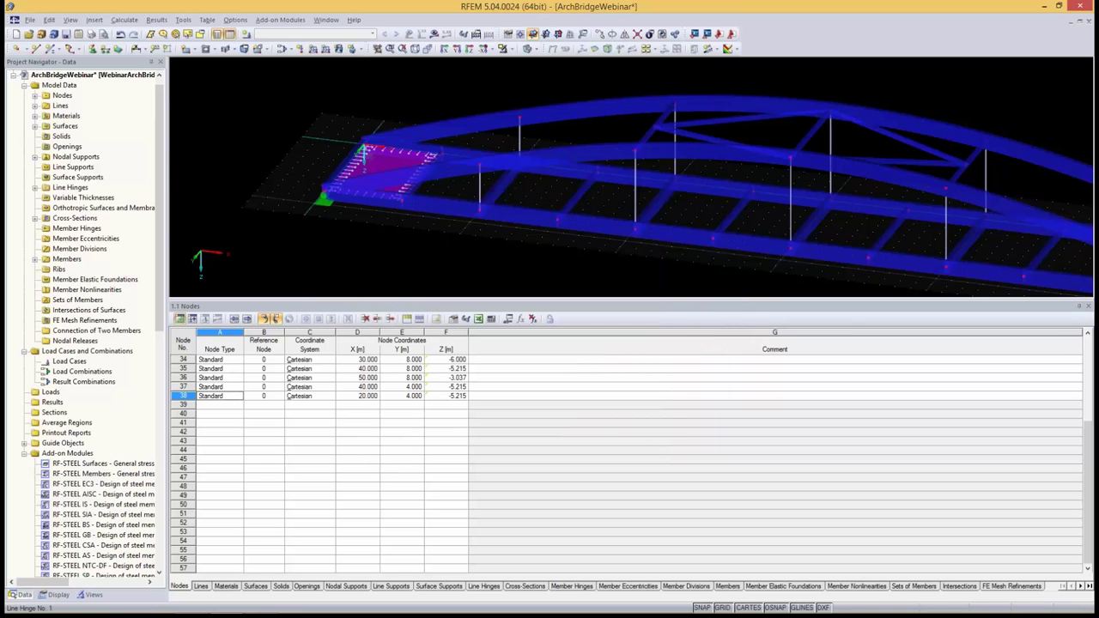
Filter the model visibility by surface stiffness so only Rigid surfaces are active
scroll(395, 152, up, 2)
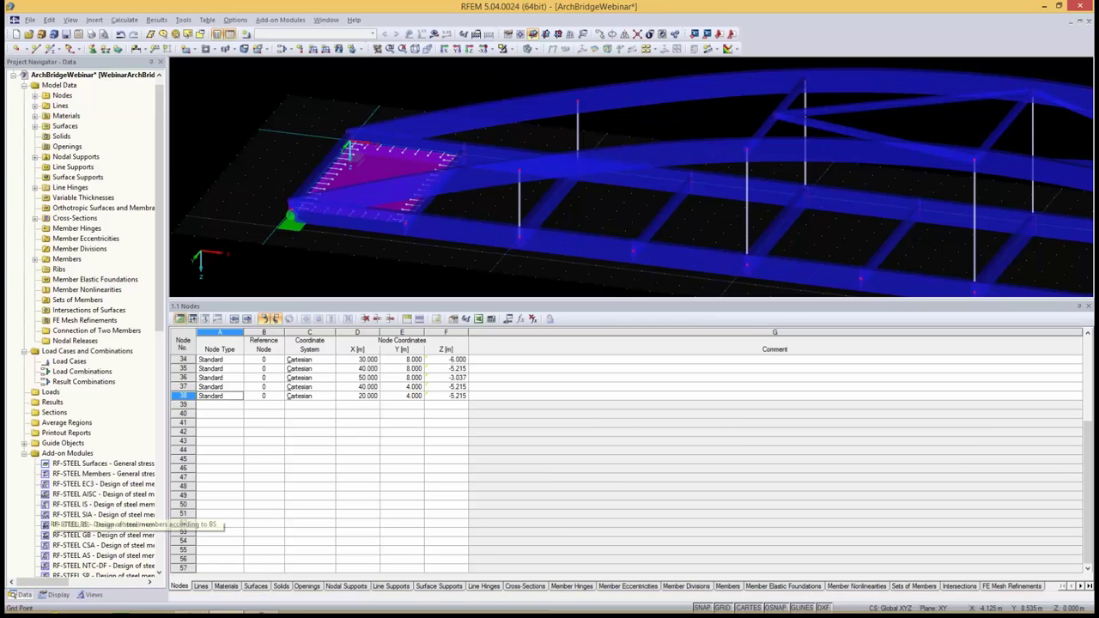
scroll(202, 149, down, 2)
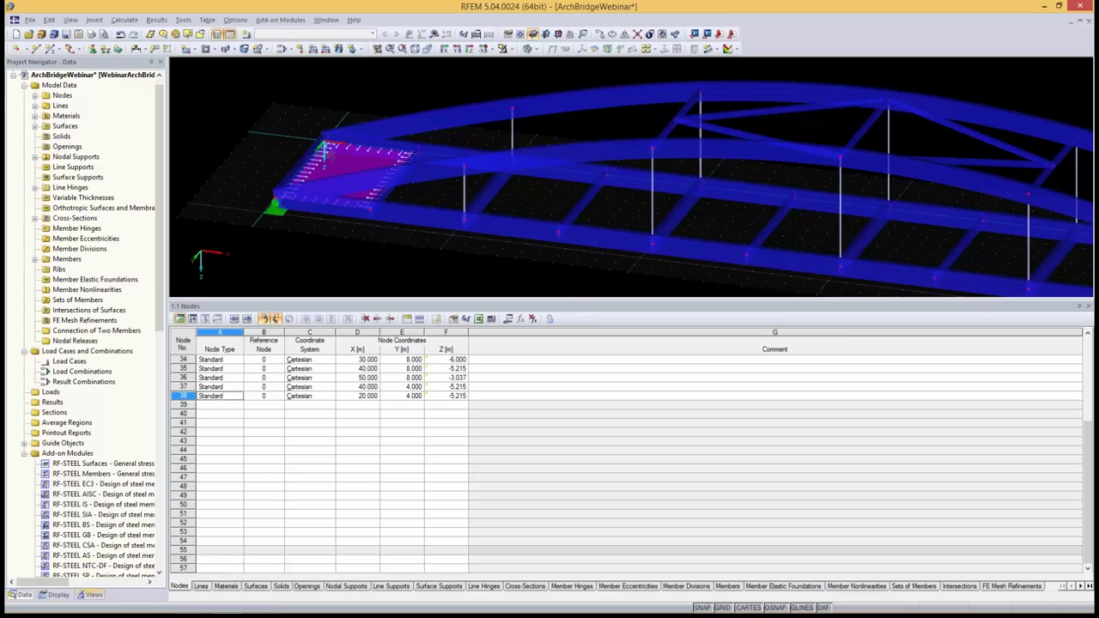
click(90, 594)
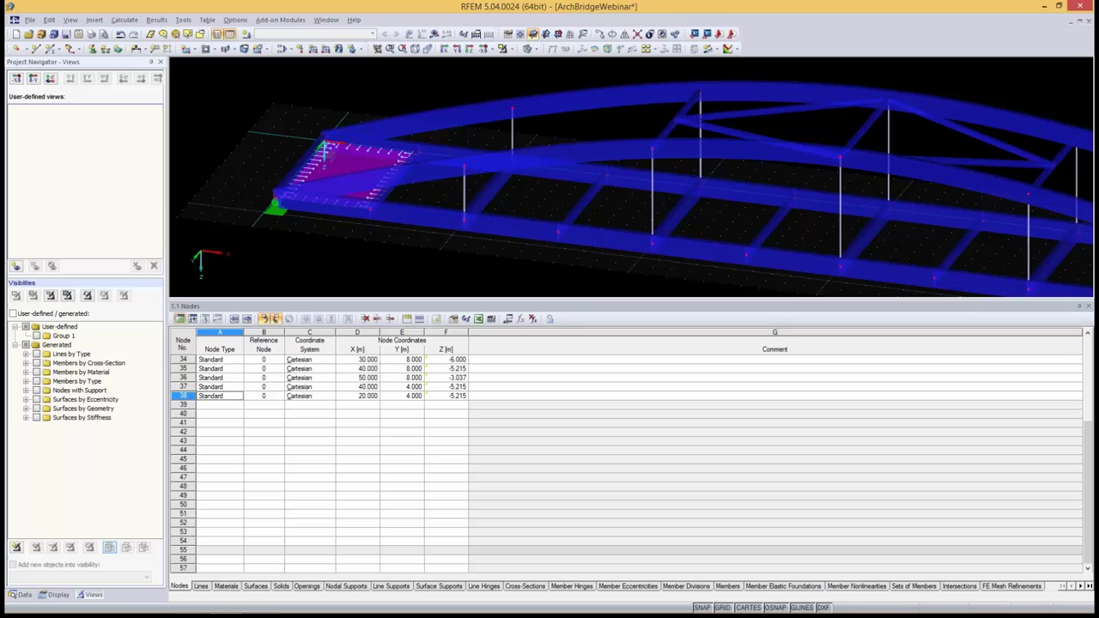
click(26, 418)
click(49, 427)
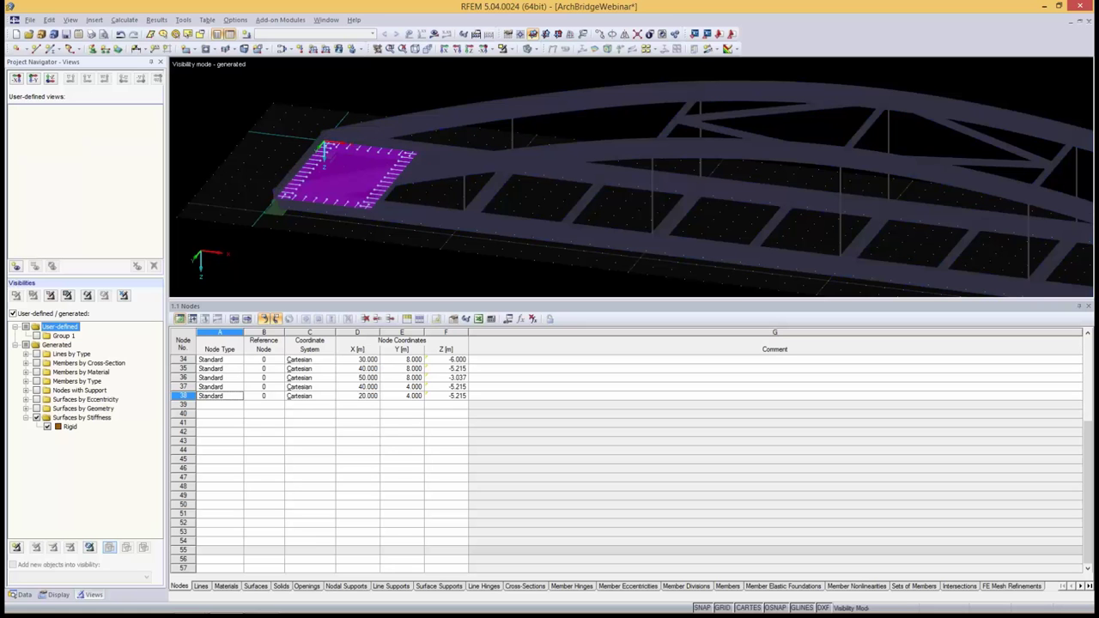
Copy the rigid deck surface with its line hinges 11 times at 5 m spacing in the X direction
scroll(526, 256, down, 6)
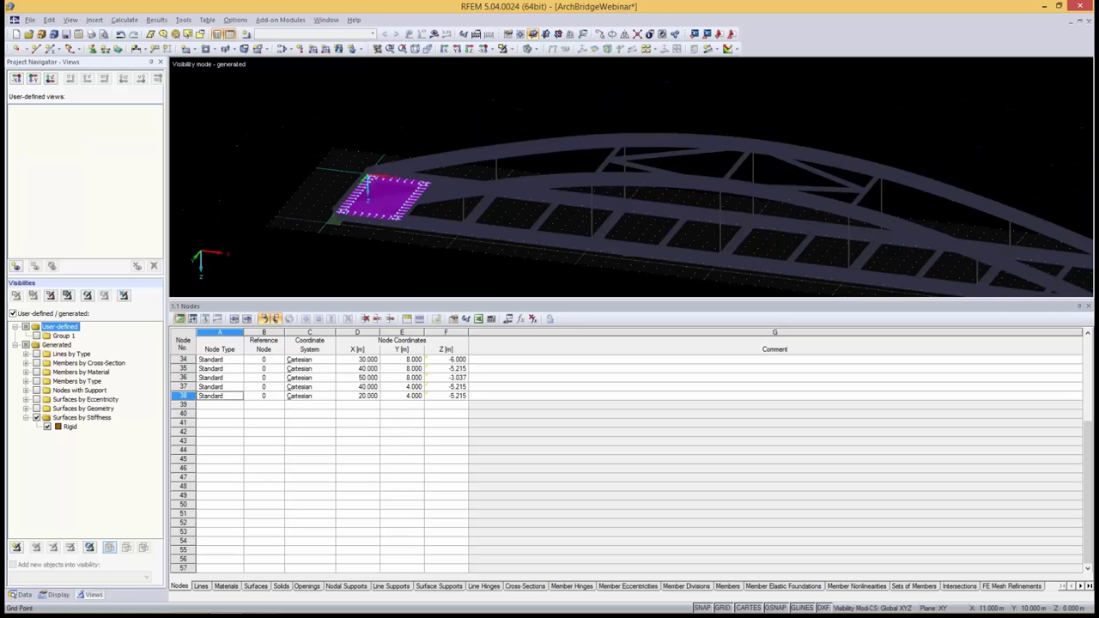
middle_drag(530, 258, 514, 223)
scroll(631, 189, down, 1)
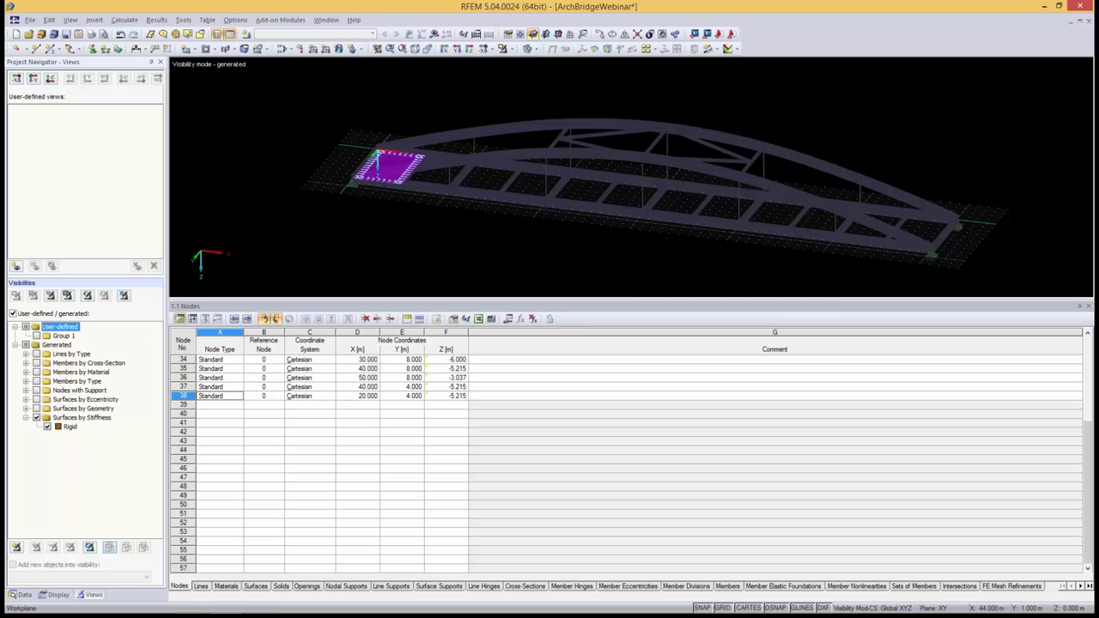
drag(663, 106, 792, 290)
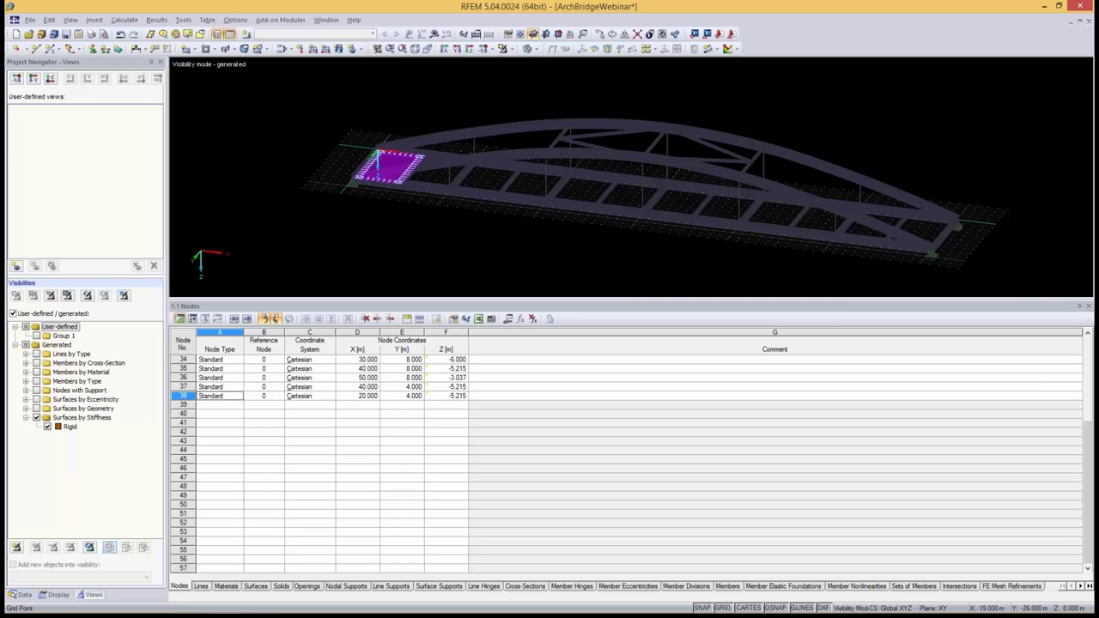
drag(640, 78, 911, 283)
drag(292, 108, 491, 230)
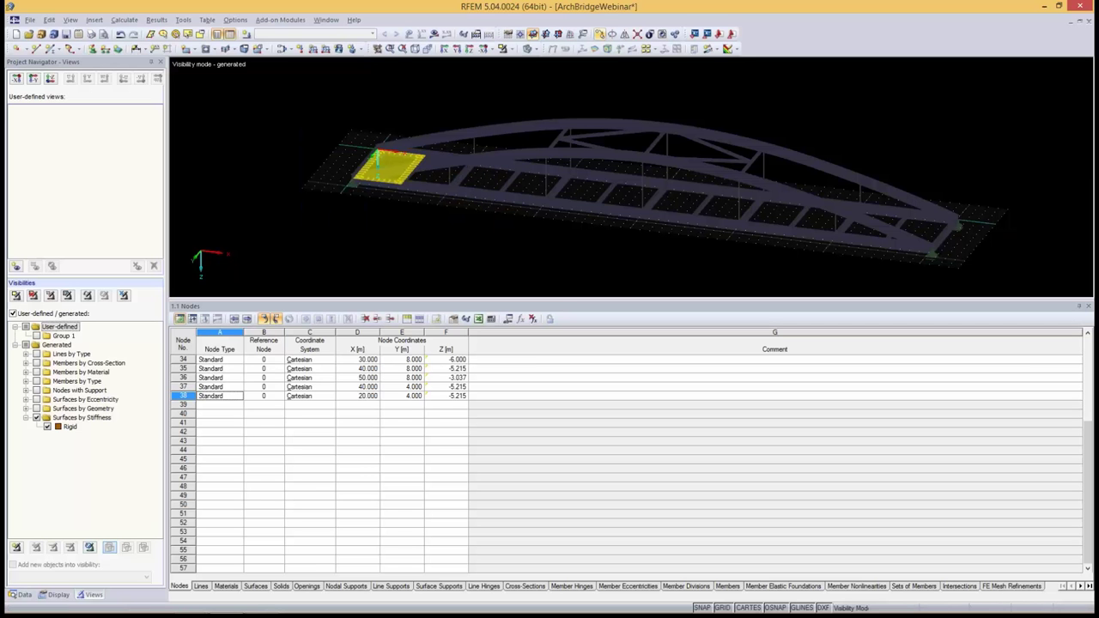
click(599, 33)
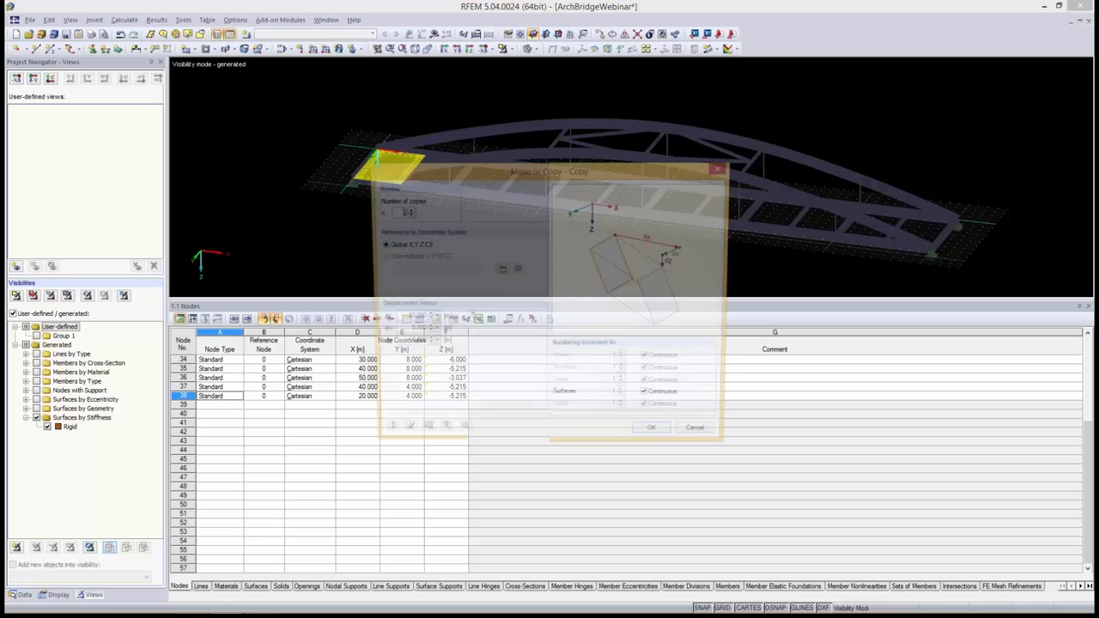
text(11)
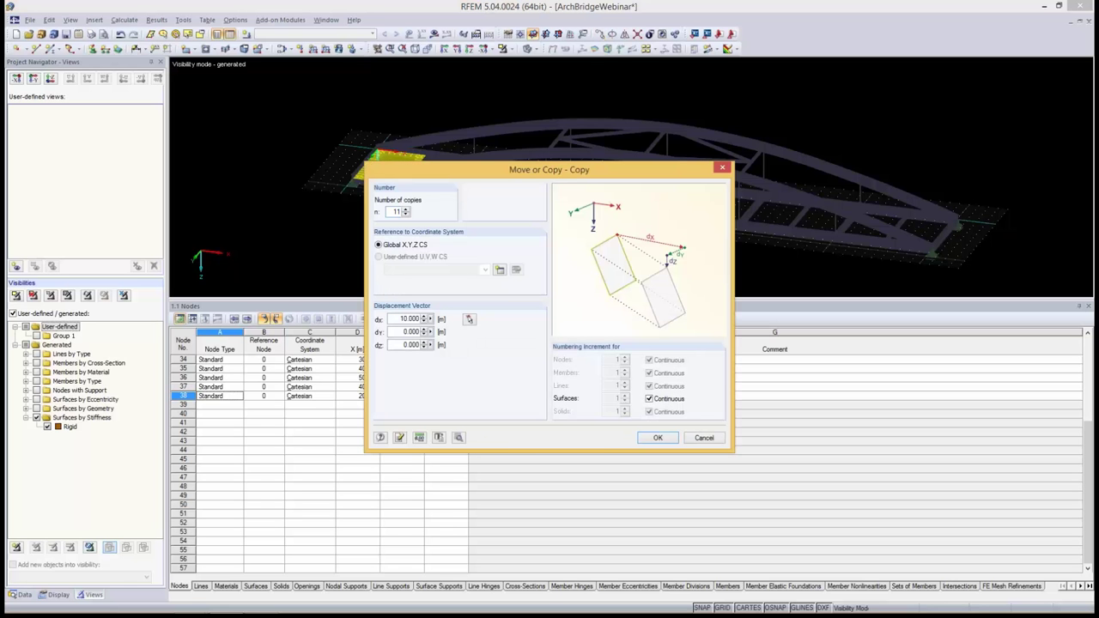
key(Tab)
text(5)
key(Tab)
key(Return)
key(Return)
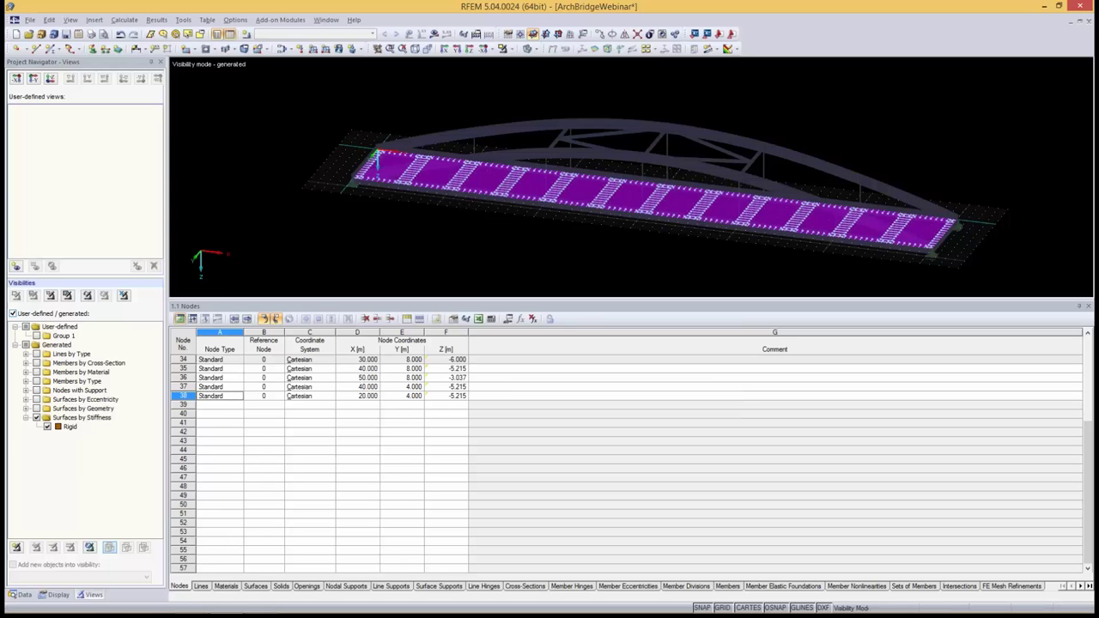
Turn off the user-defined/generated visibility filter to restore the whole bridge, and save the model
click(13, 313)
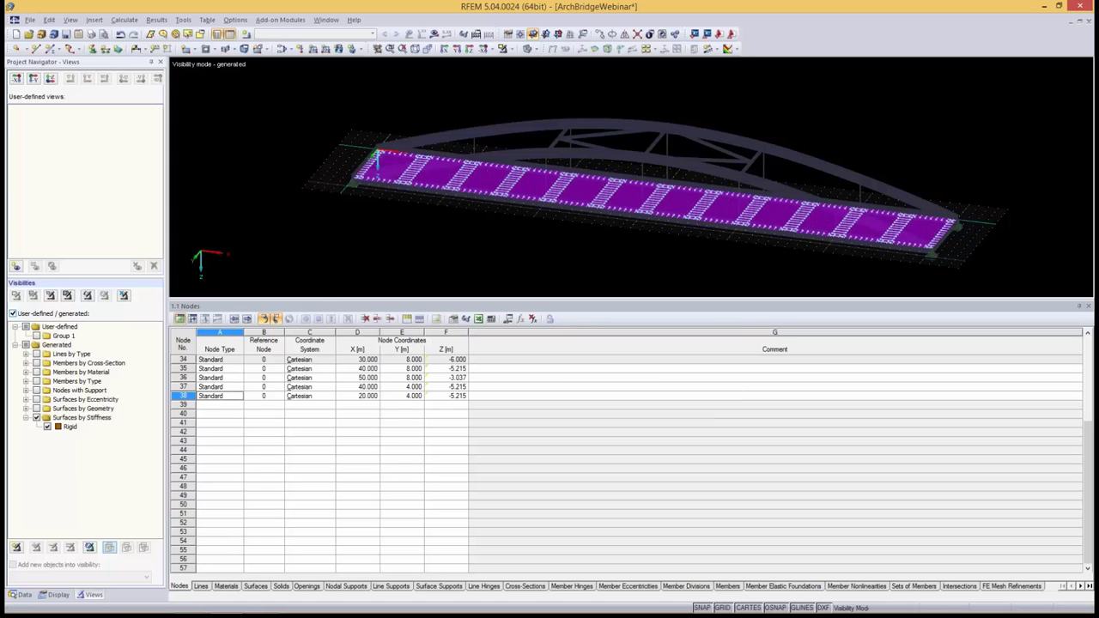
scroll(566, 250, down, 2)
middle_drag(567, 251, 527, 232)
click(66, 34)
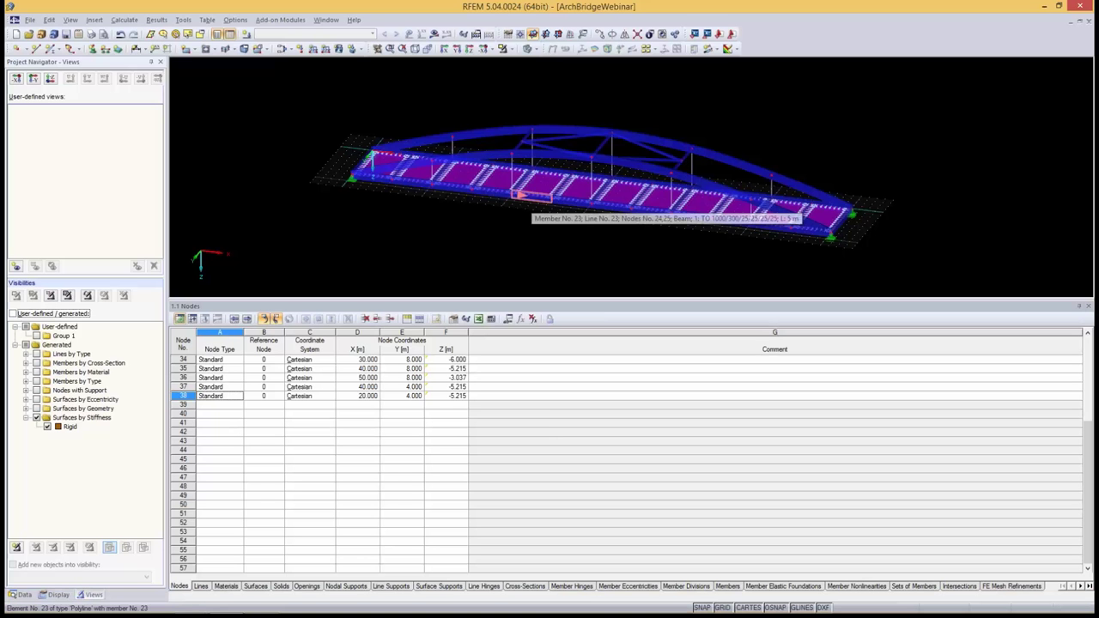
Switch to the PowerPoint slide show Webinar01_ModellingArchBridge.pptx
key(alt+Tab)
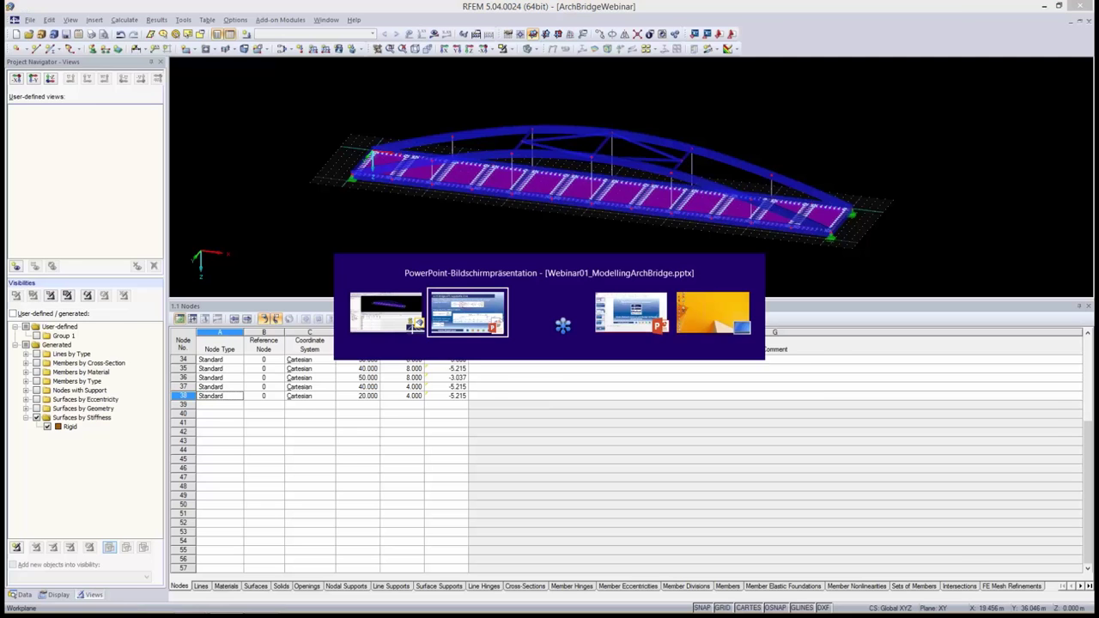
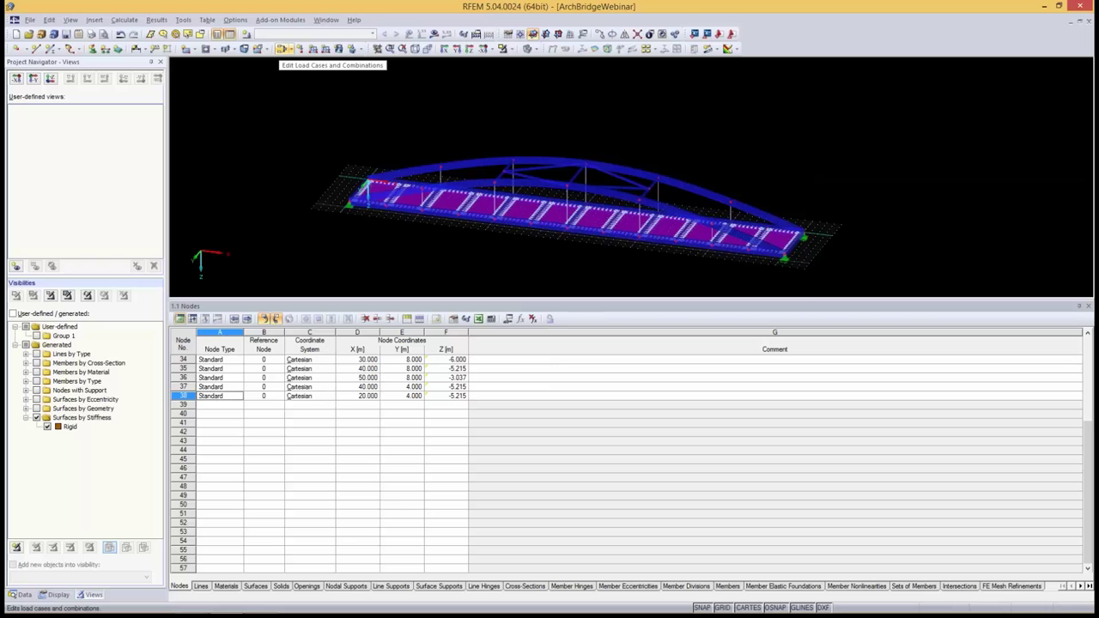
Create load case LC1 with the description Self-weight, keeping the Permanent action category and active self-weight
click(290, 49)
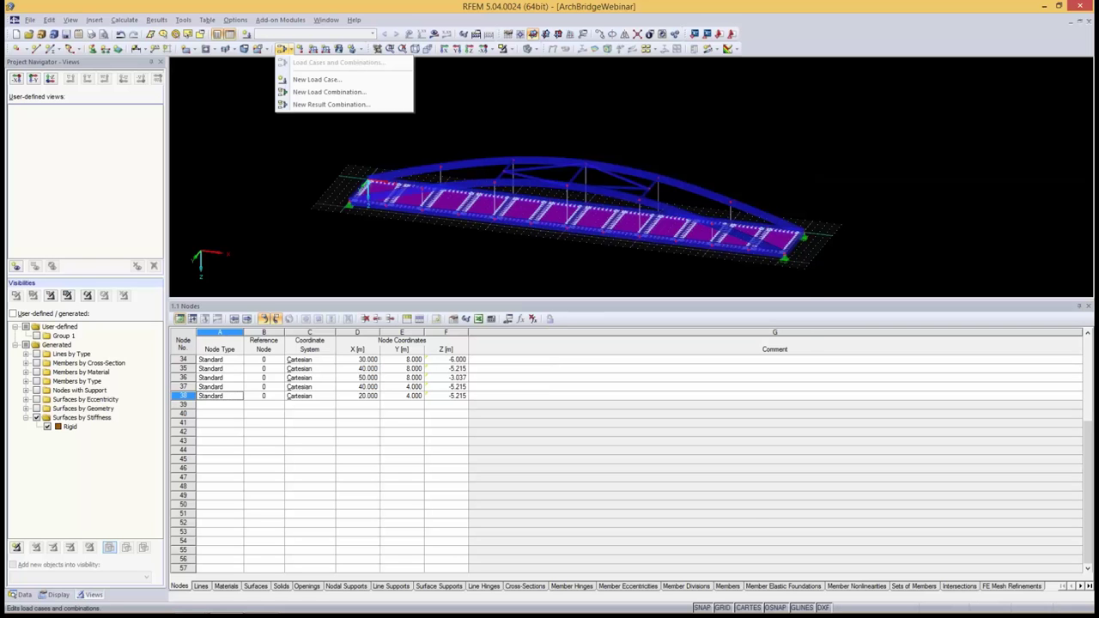
click(316, 79)
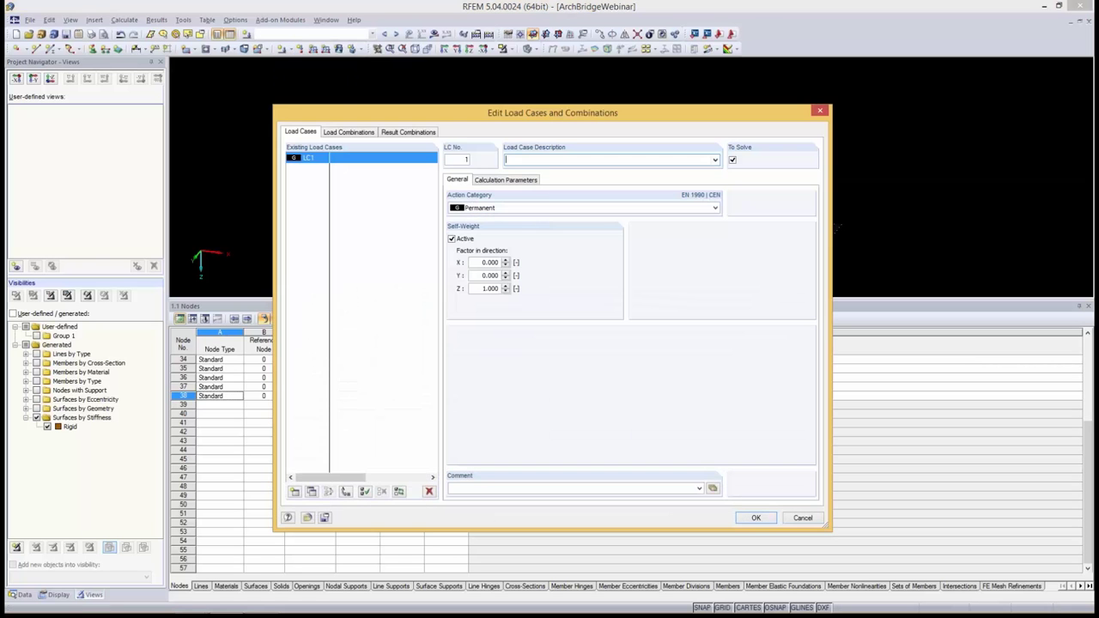
click(714, 160)
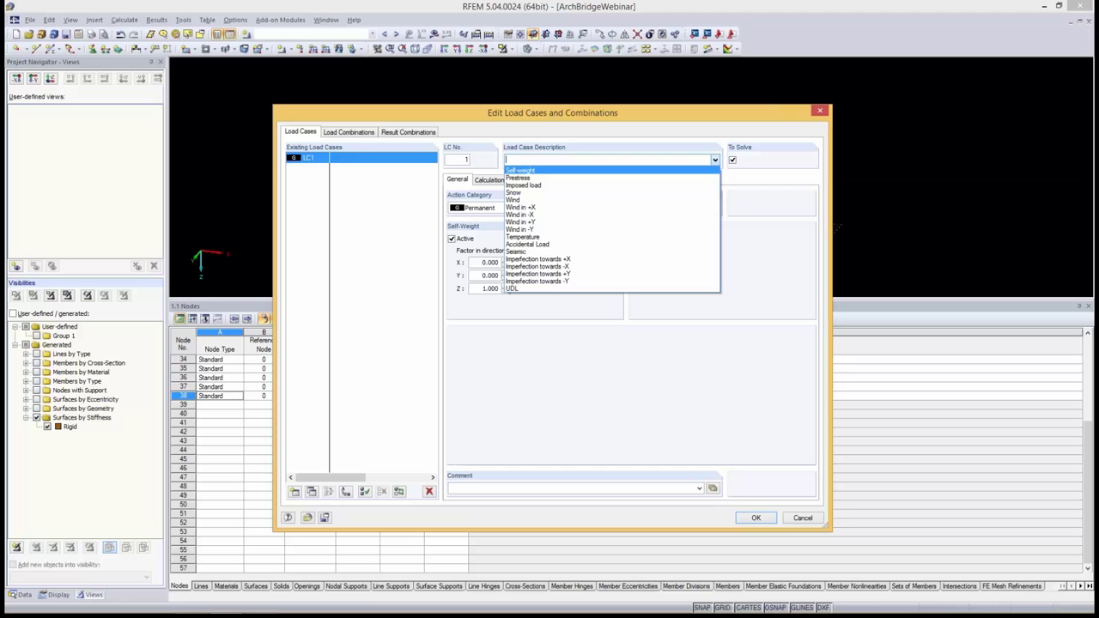
key(Return)
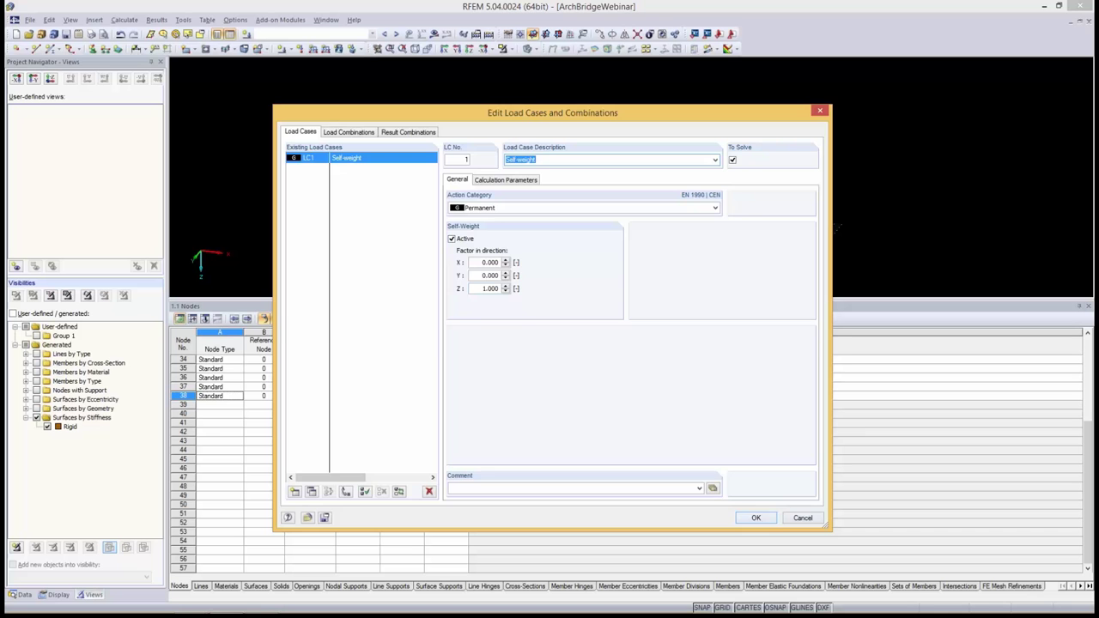
click(755, 518)
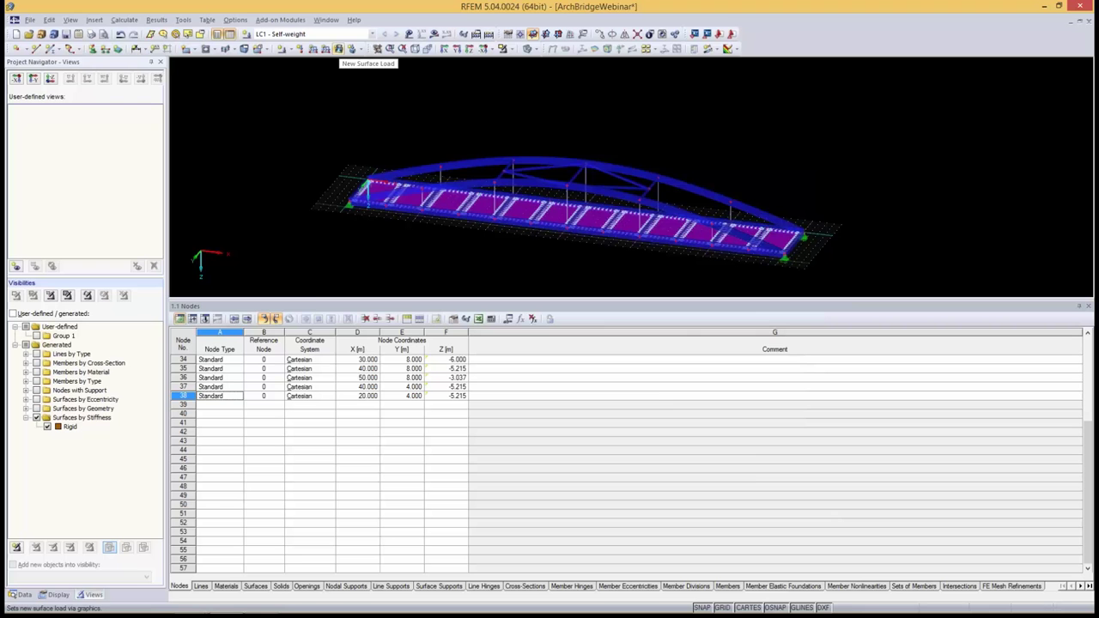
Apply a uniform surface load of 9.50 kN/m² in global ZL direction to all deck surfaces in LC1
click(338, 48)
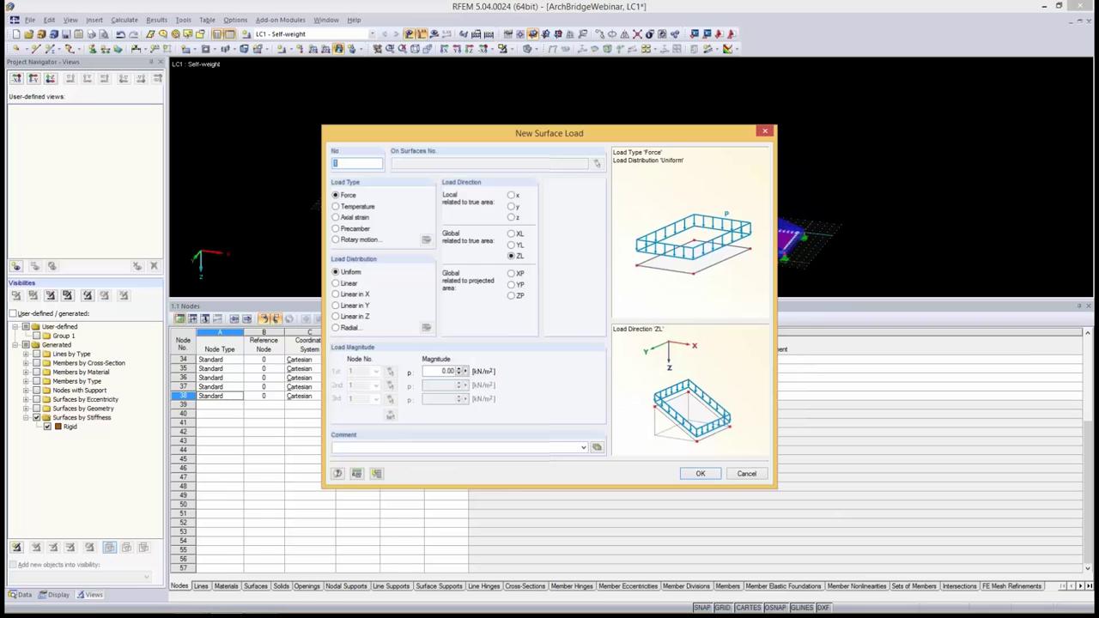
text(9.5)
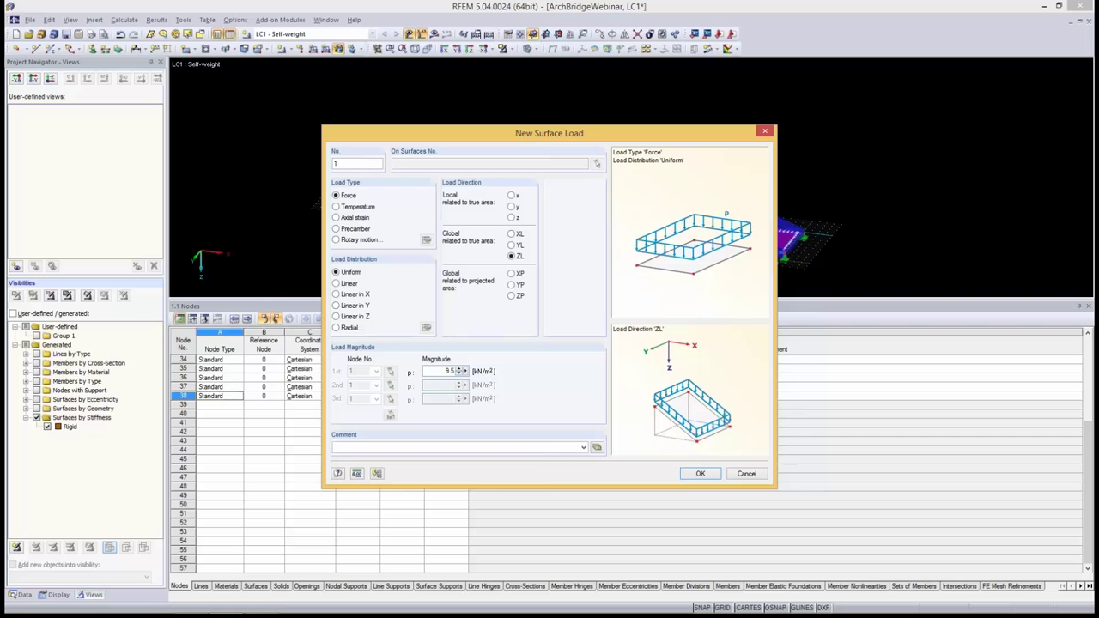
key(Tab)
drag(566, 133, 381, 135)
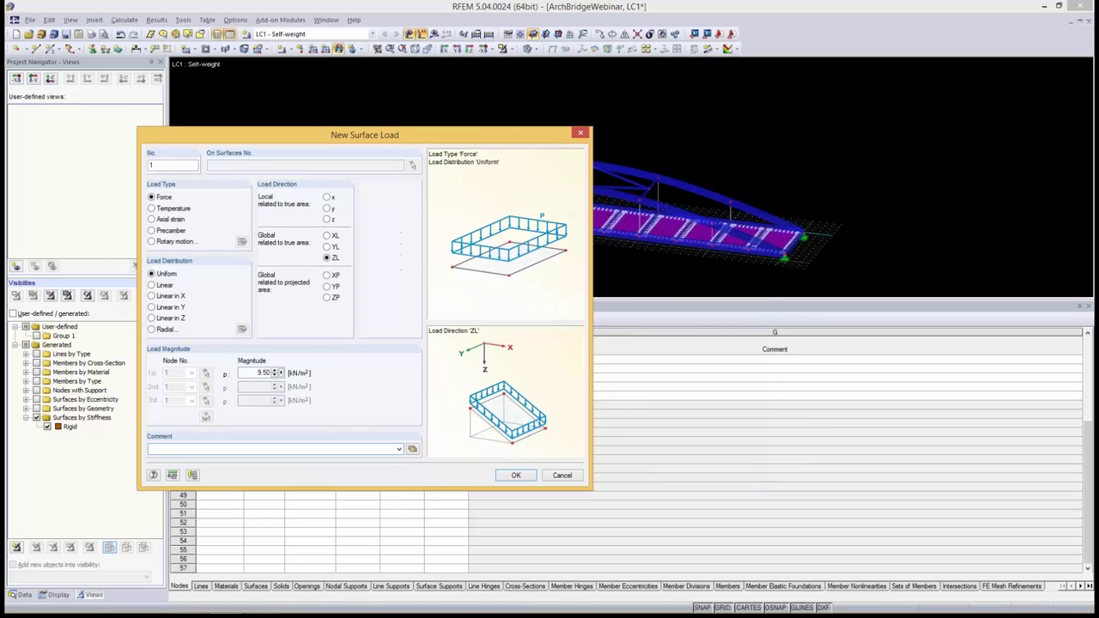
click(516, 475)
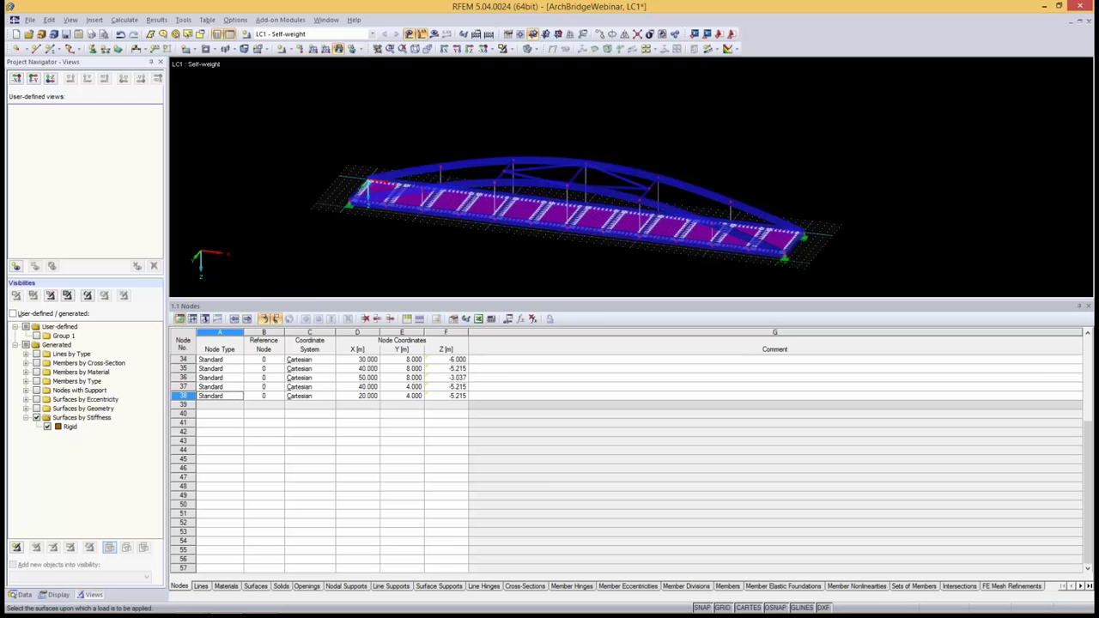
mouse_move(296, 115)
mouse_down()
mouse_move(663, 297)
mouse_move(985, 297)
mouse_move(970, 278)
mouse_up()
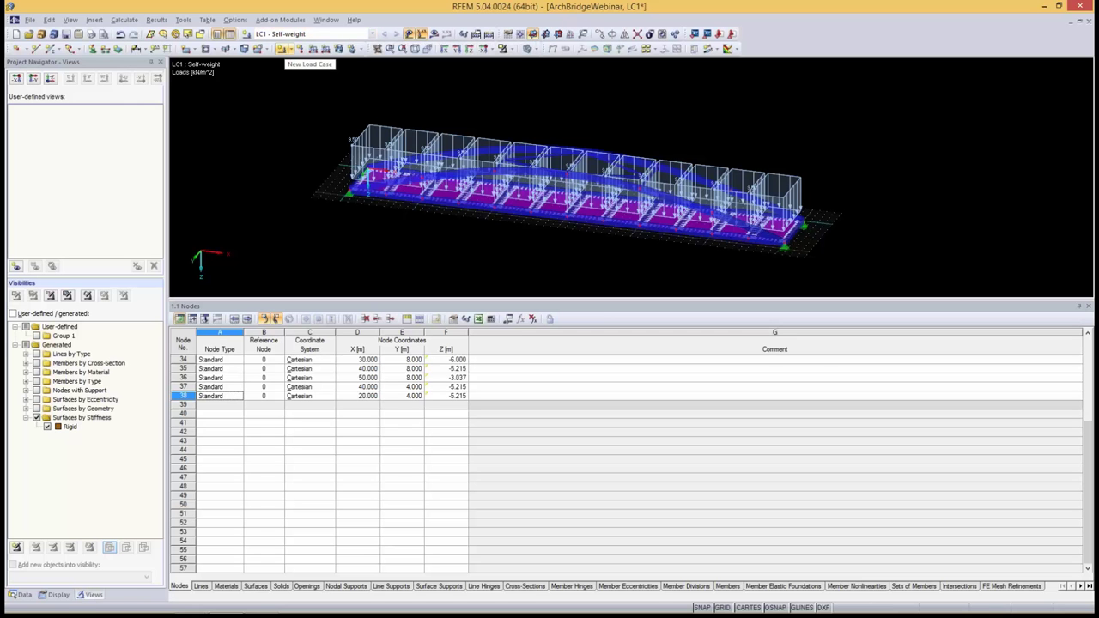
Create load case LC2 with the description UDL and the action category Imposed - category G: traffic area - vehicle weight ≤ 160 kN
click(282, 49)
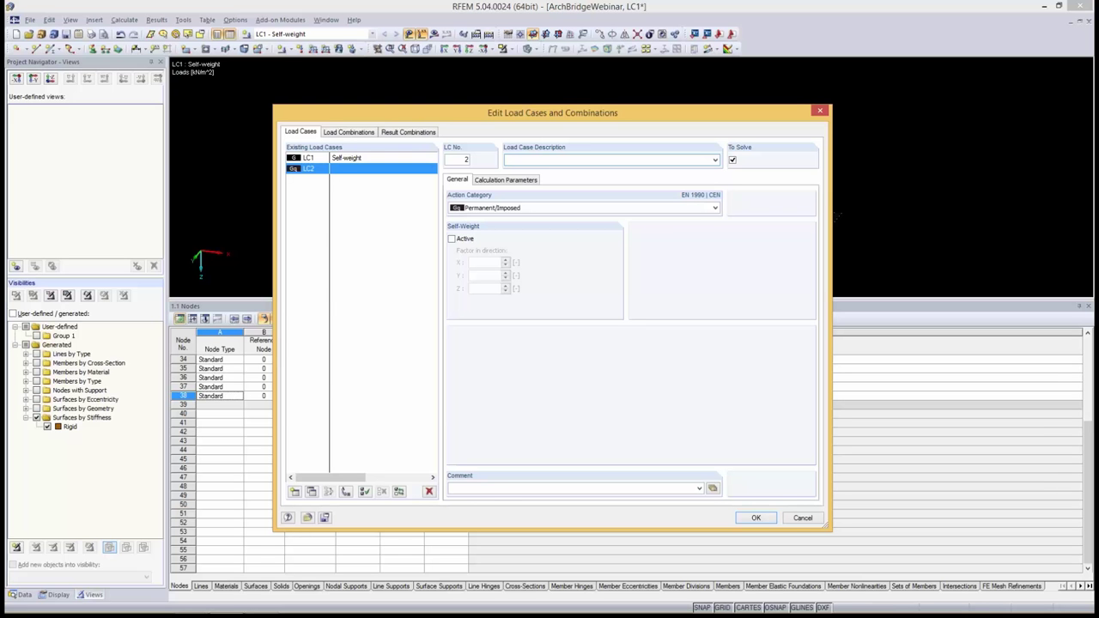
text(UDL)
click(715, 208)
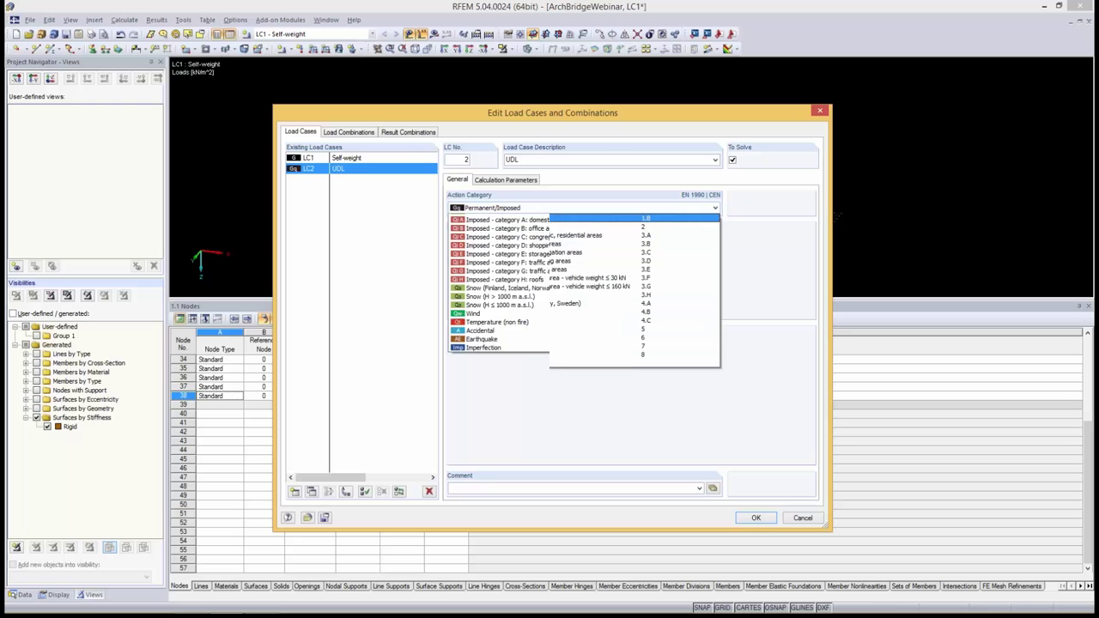
key(Down)
key(Down)
key(Down)
key(Down)
key(Down)
key(Down)
key(Down)
key(Down)
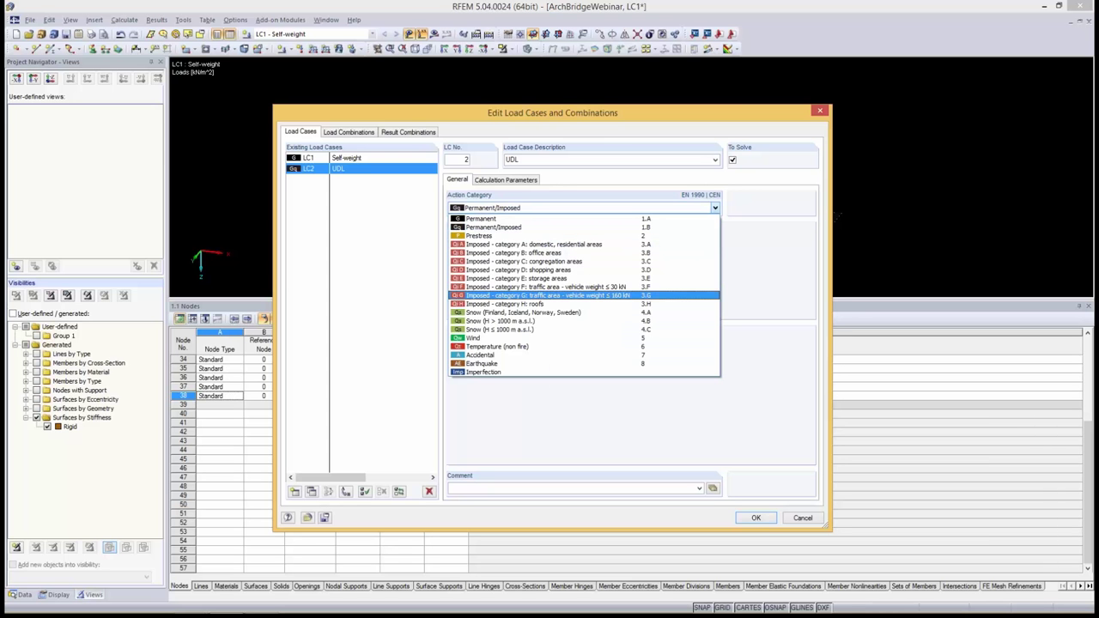
key(Return)
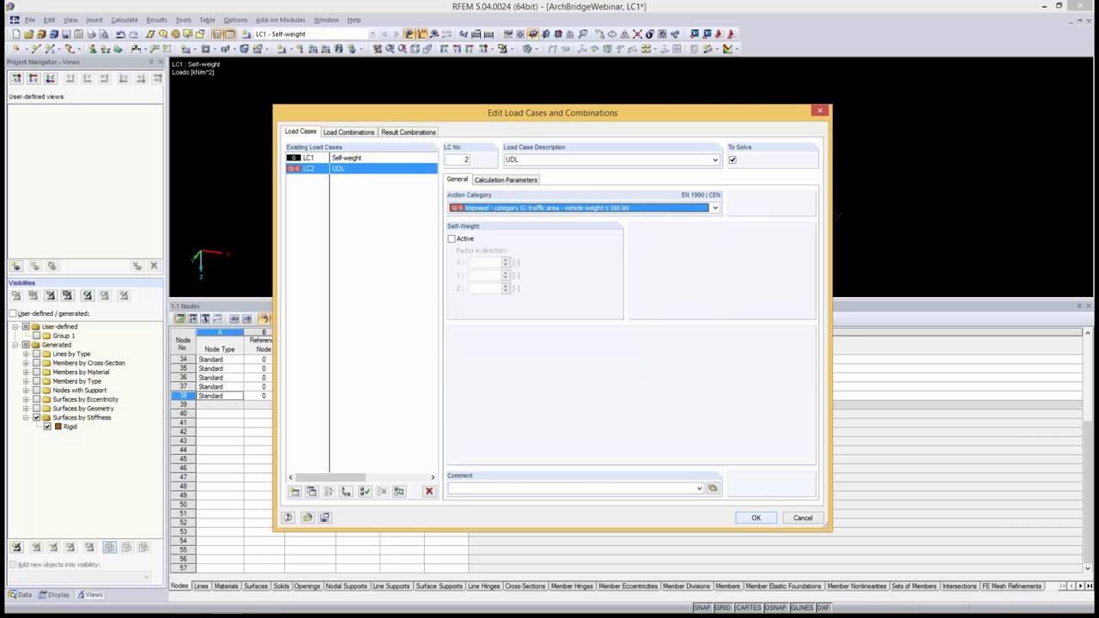
click(755, 517)
key(Return)
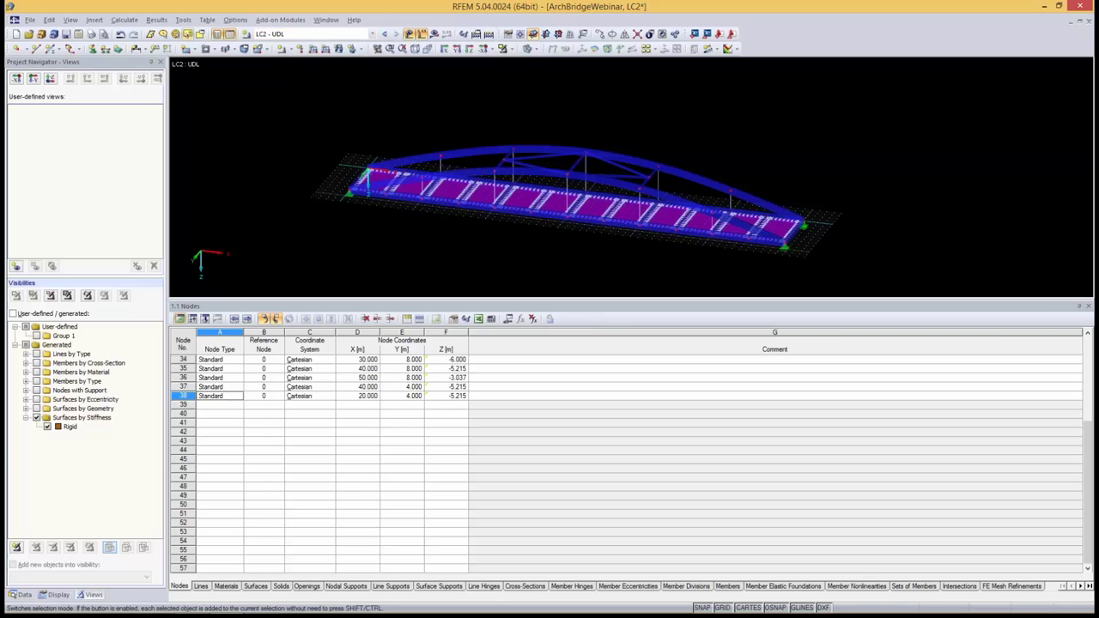
Add a free rectangular load of 2.50 kN/m² in ZL on all surfaces, from X 0, Y 0 to X 60, Y 1 m
click(48, 18)
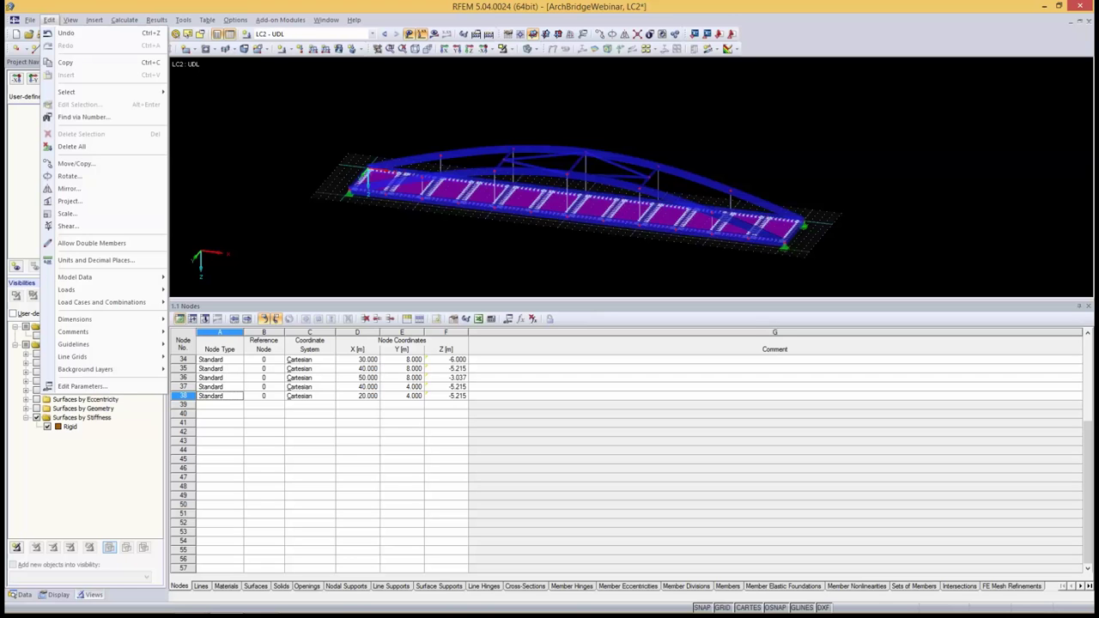
mouse_move(94, 20)
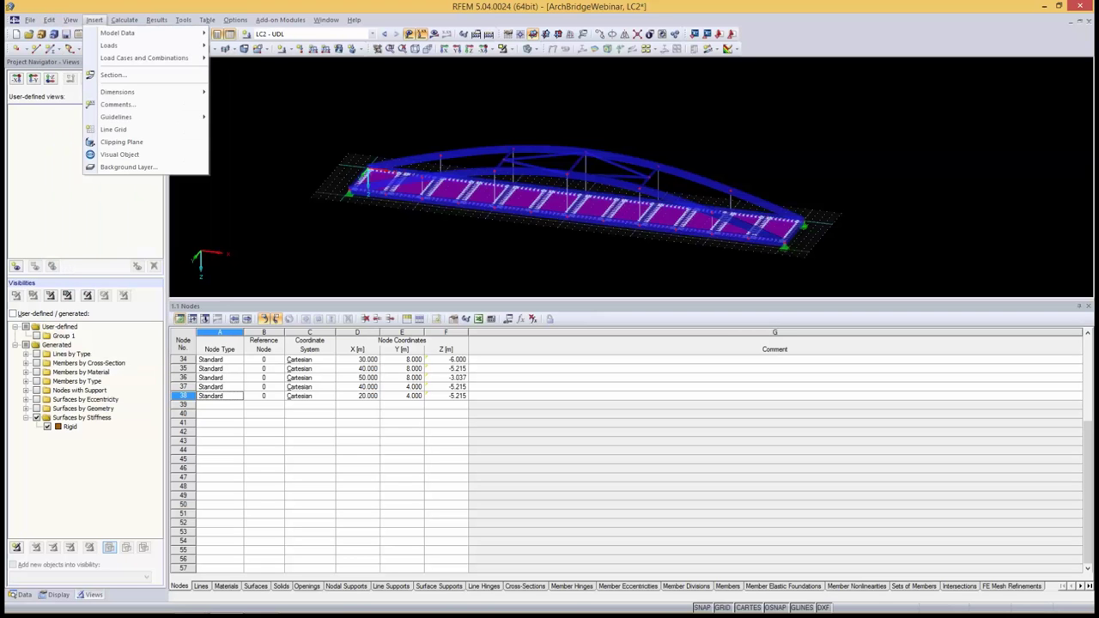
click(94, 20)
ctrl+middle_drag(412, 251, 382, 235)
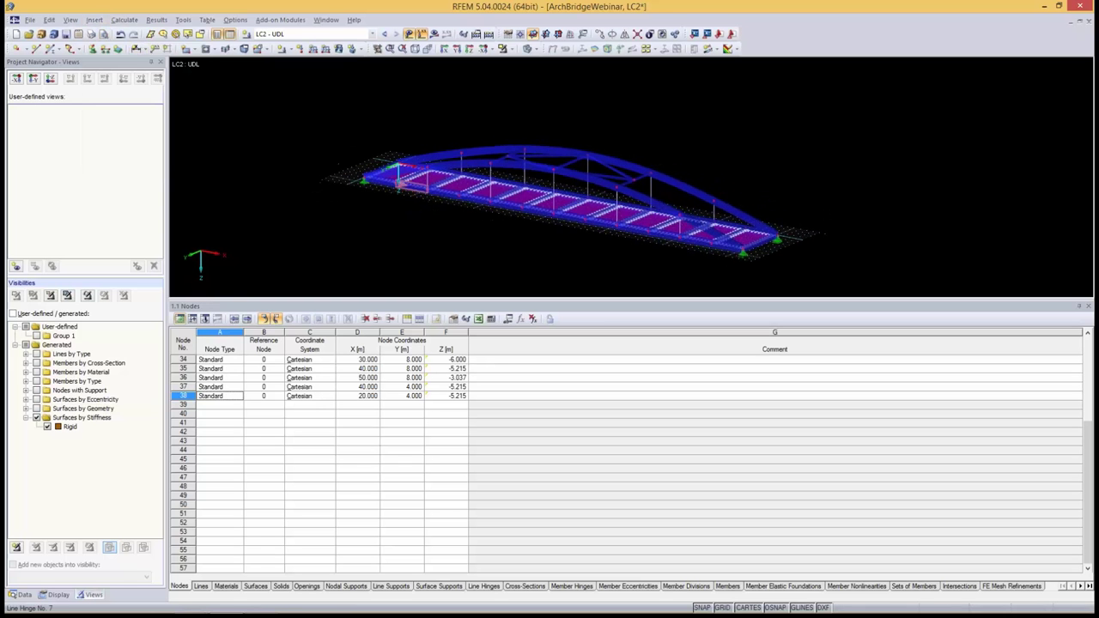
scroll(396, 167, up, 5)
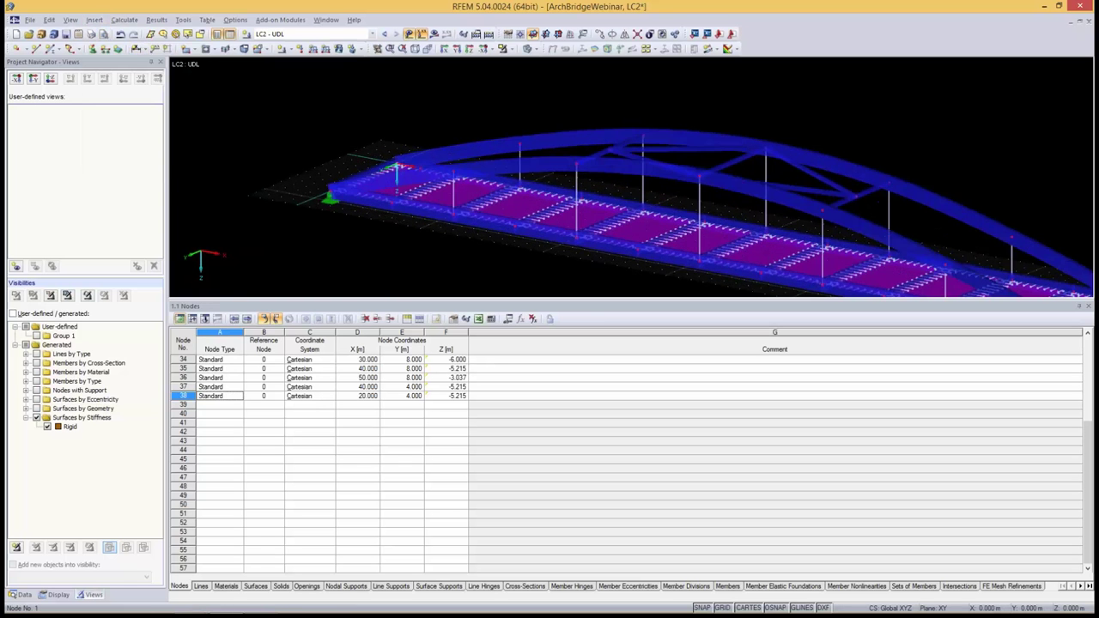
ctrl+middle_drag(397, 167, 416, 129)
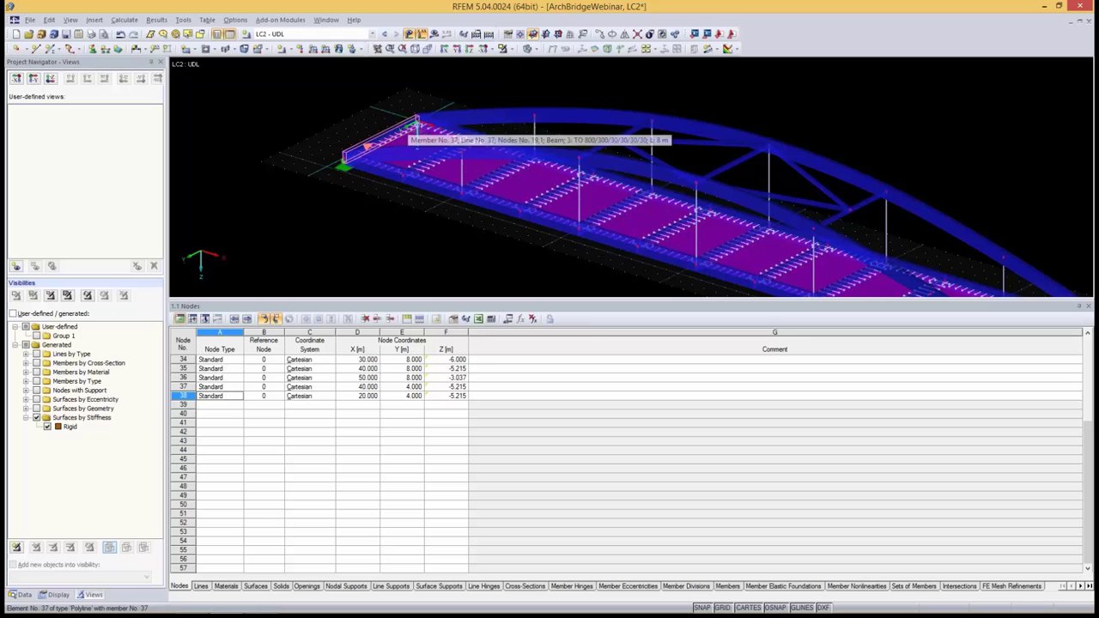
mouse_move(384, 139)
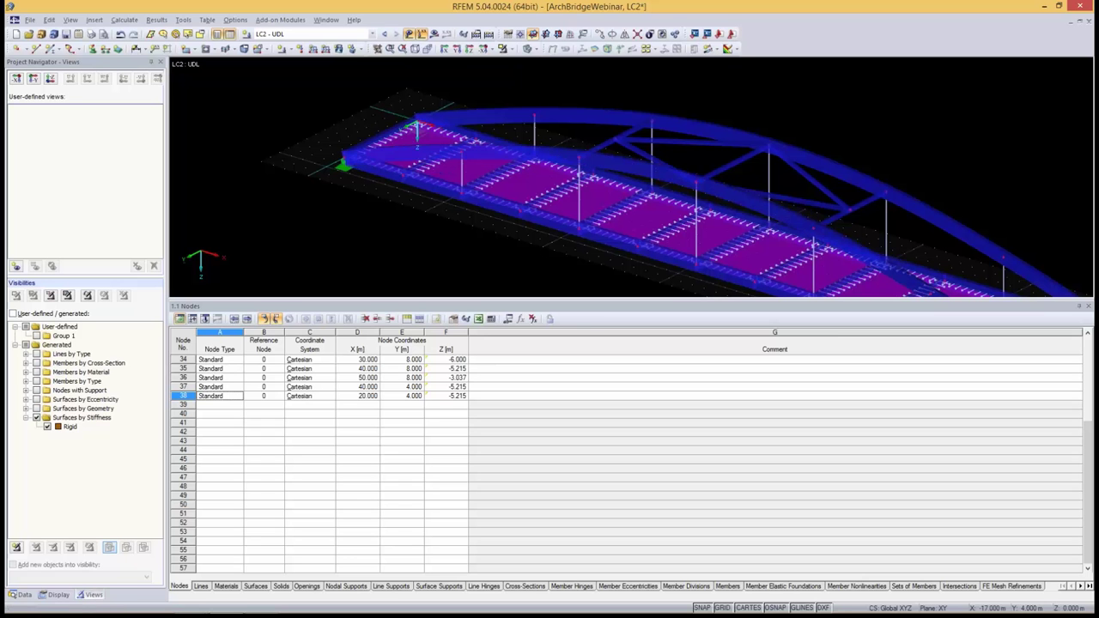
click(94, 20)
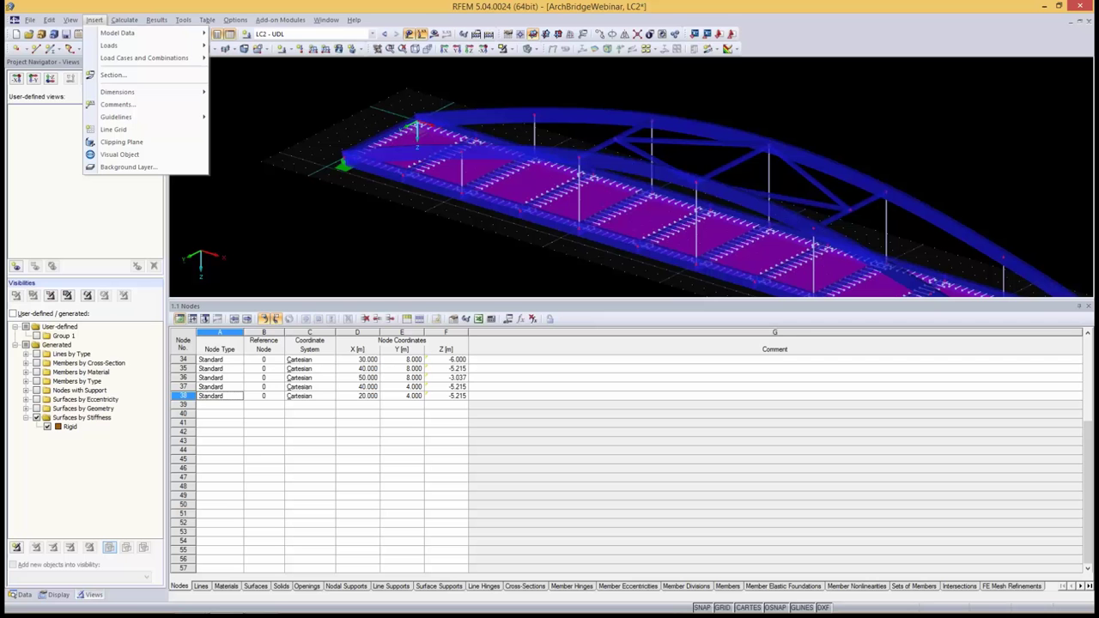
mouse_move(129, 45)
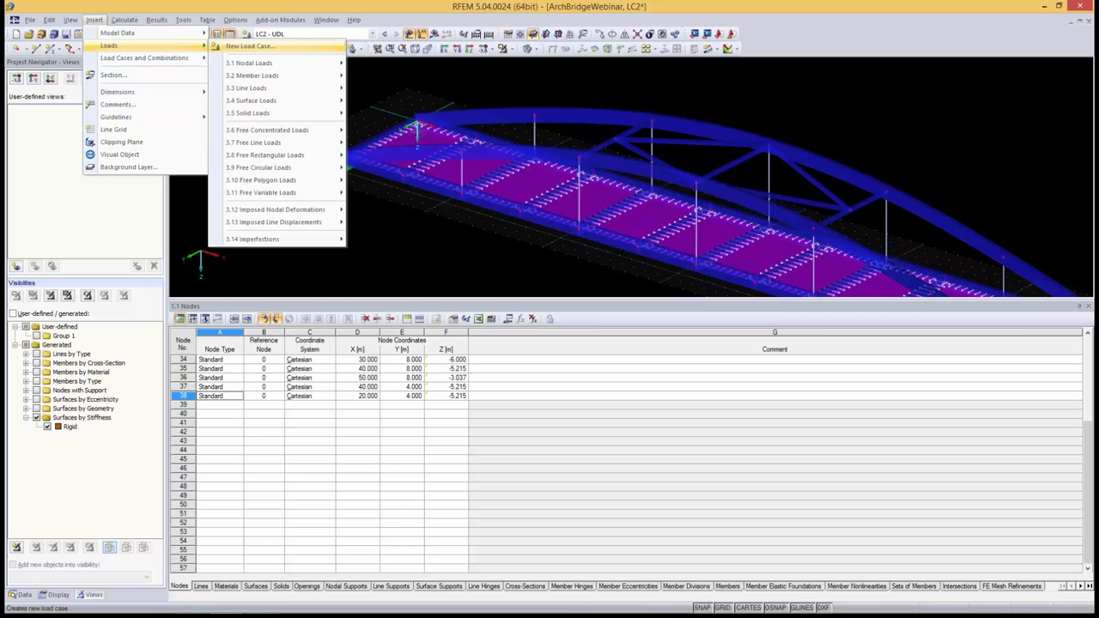
mouse_move(275, 155)
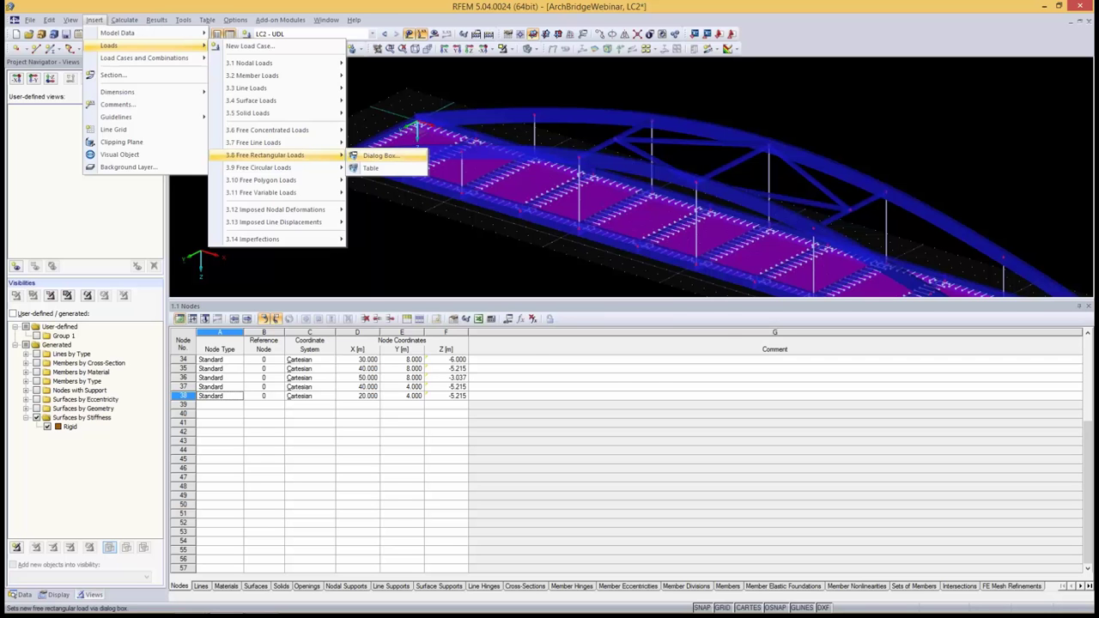
click(377, 155)
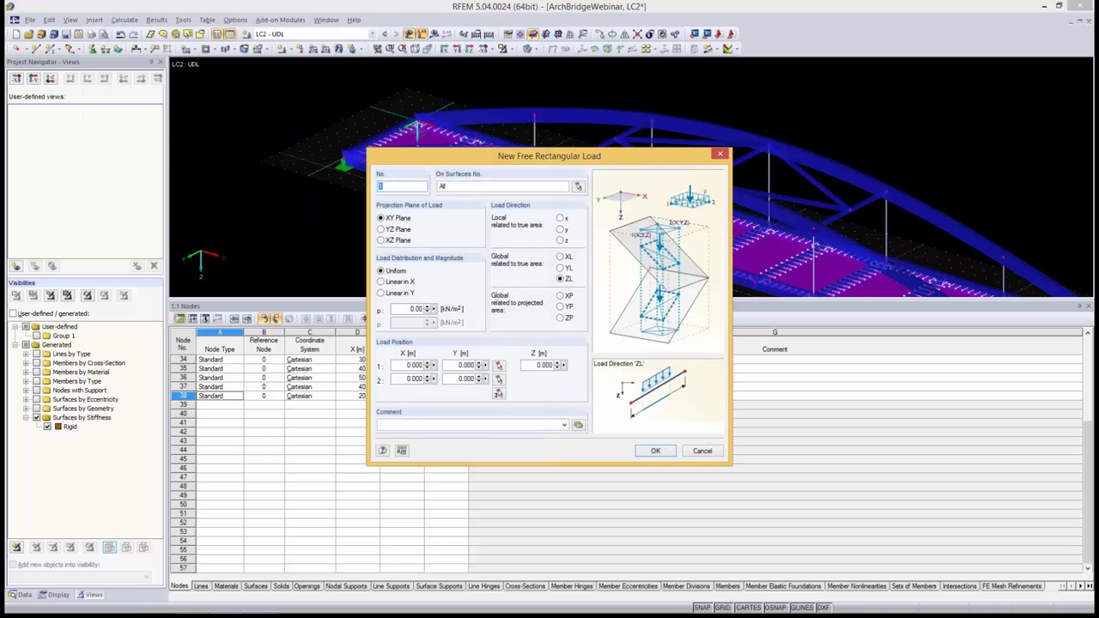
click(440, 186)
double_click(412, 309)
text(2.50)
mouse_move(407, 366)
mouse_down()
mouse_move(423, 366)
mouse_move(420, 379)
mouse_up()
text(60)
key(Tab)
click(459, 365)
drag(459, 366, 475, 365)
double_click(466, 379)
text(1)
key(Tab)
click(655, 451)
Add a second free rectangular load of 9.00 kN/m² over the full 60 m length, from Y 1 to Y 4 m
scroll(563, 239, down, 2)
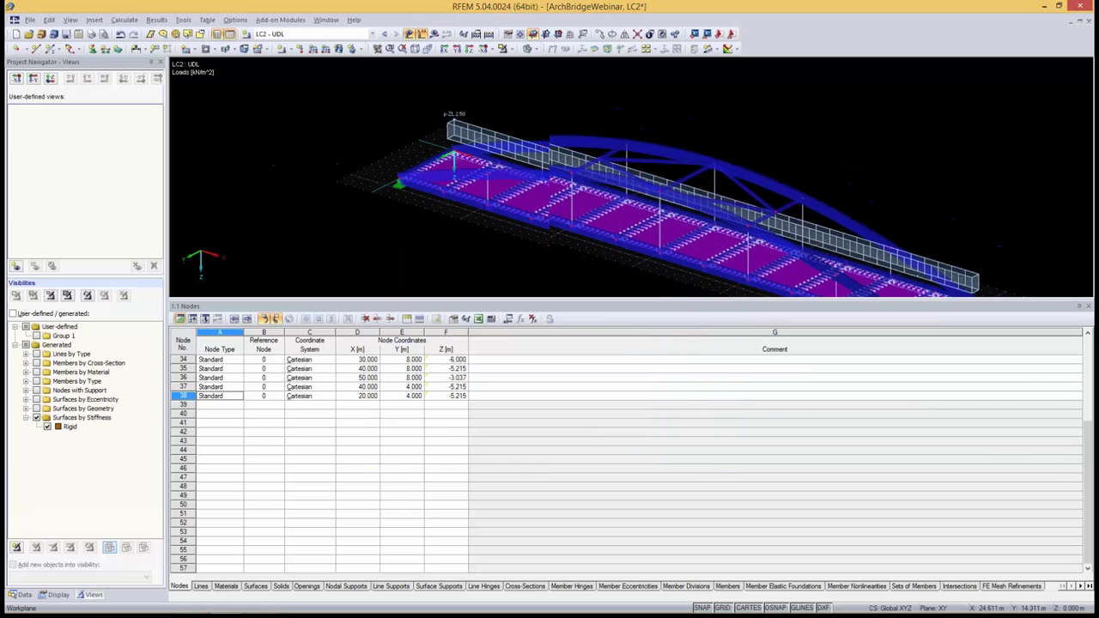
middle_drag(570, 266, 457, 235)
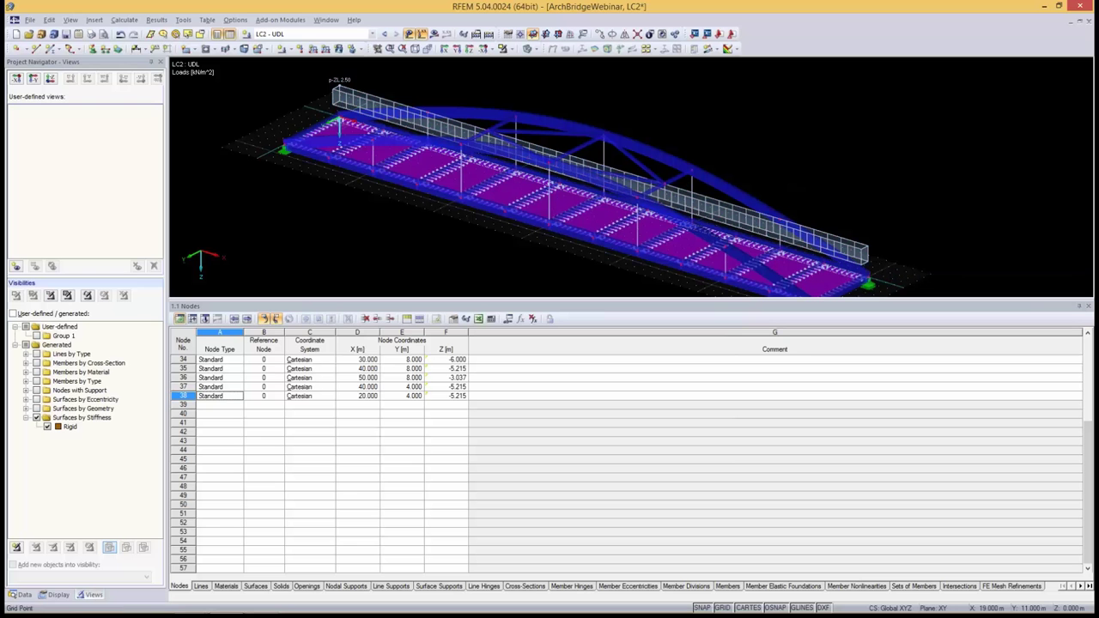
right_click(250, 76)
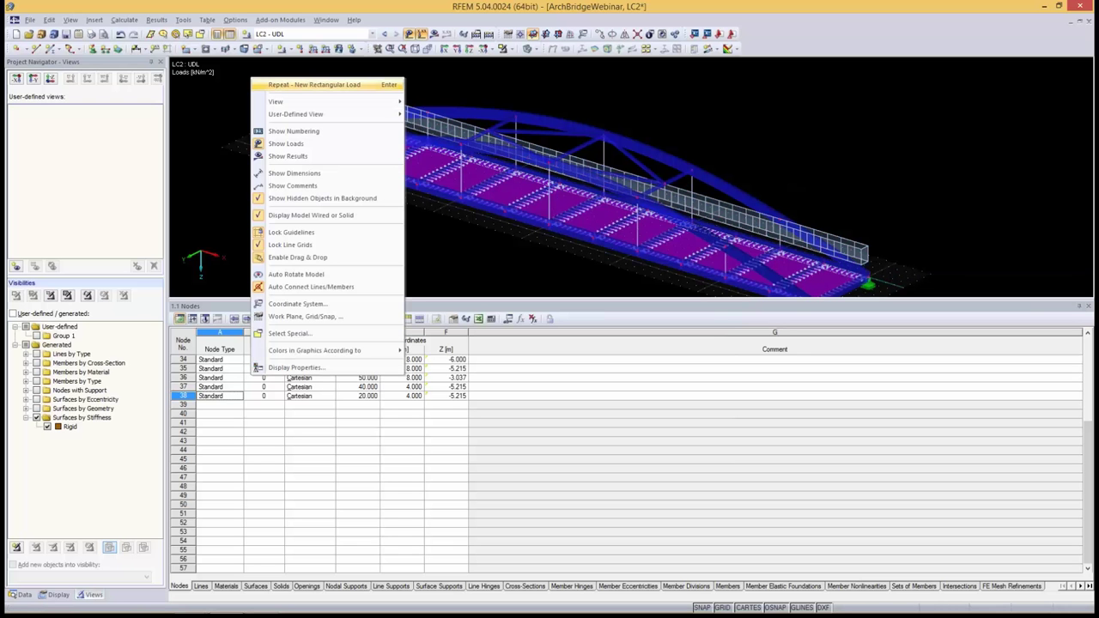
key(Return)
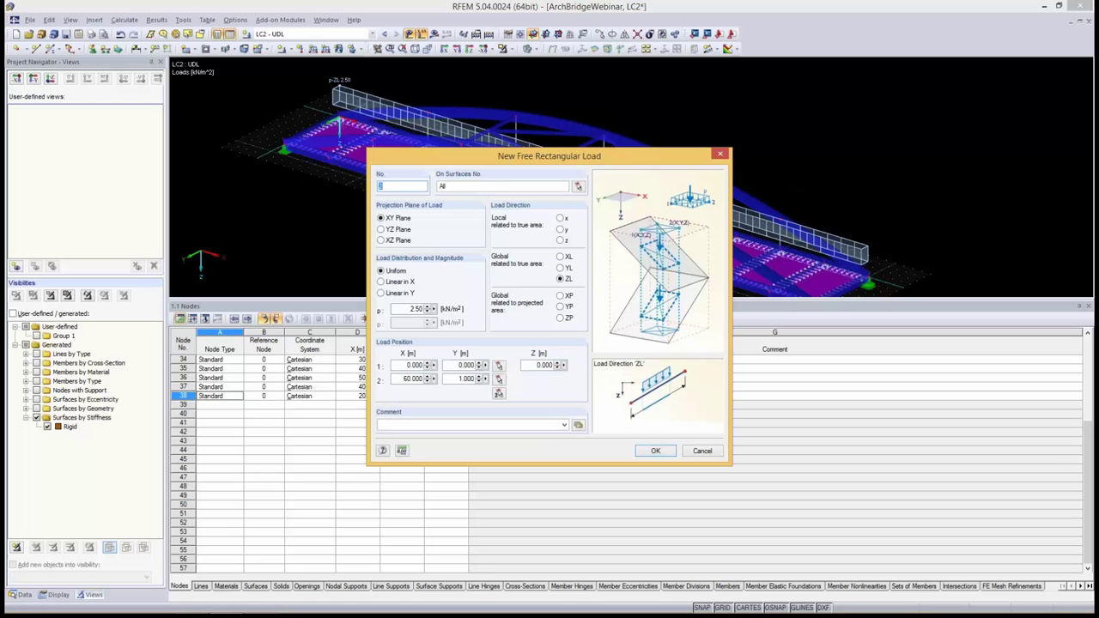
double_click(466, 366)
text(1)
key(Tab)
double_click(466, 378)
text(4)
key(Tab)
double_click(416, 309)
text(9)
key(Tab)
click(655, 450)
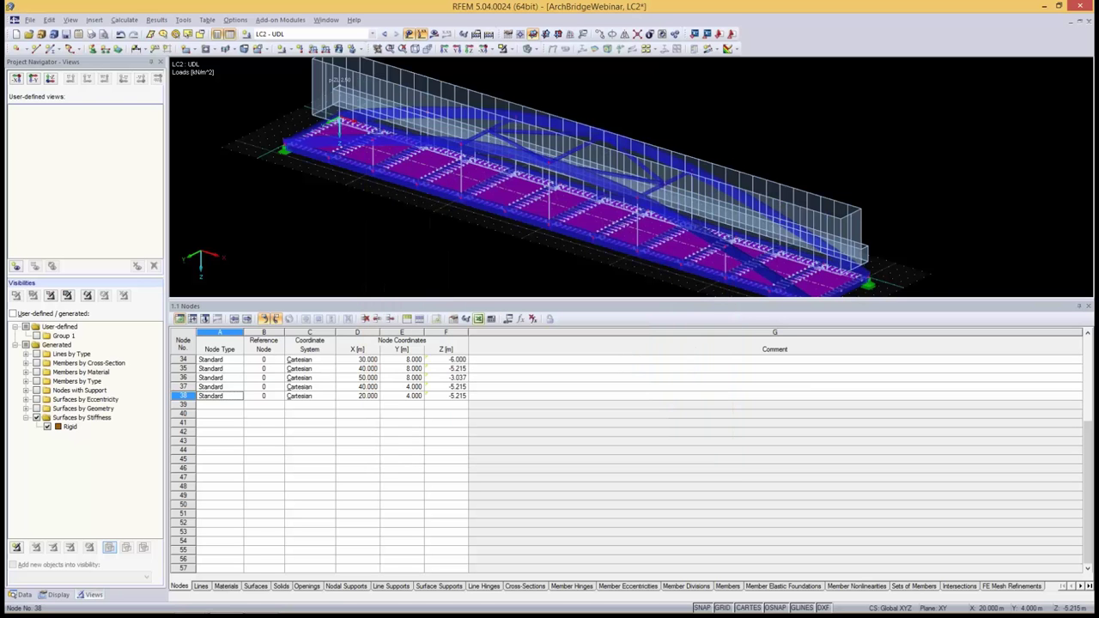
Add a third free rectangular load of 2.50 kN/m² over the full bridge length, from Y 4 to Y 7 m
scroll(360, 229, down, 2)
right_click(213, 91)
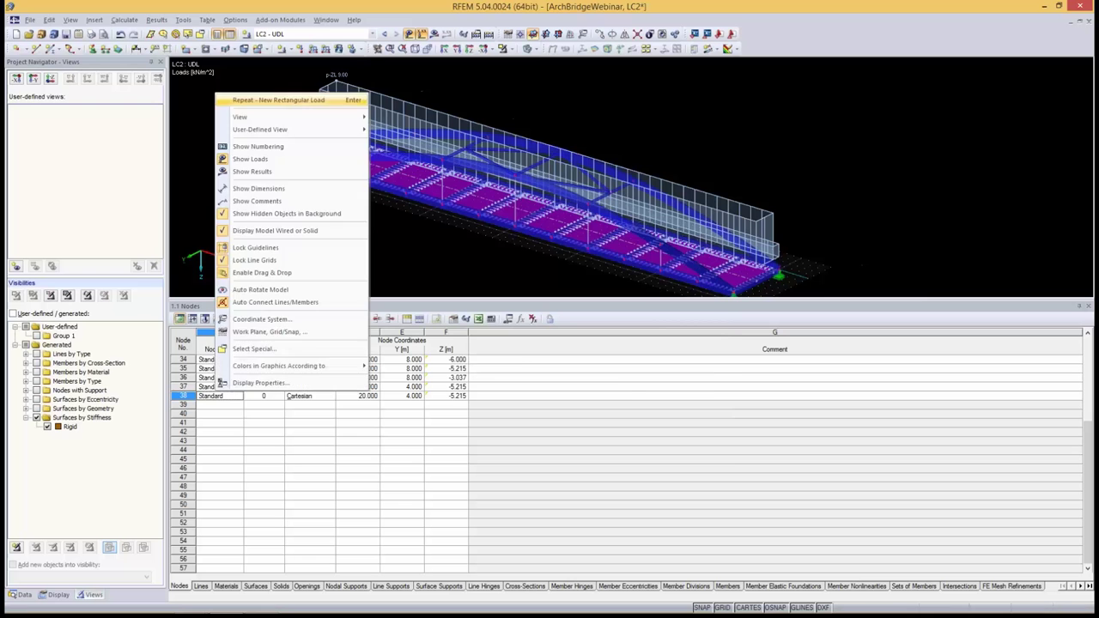
click(249, 100)
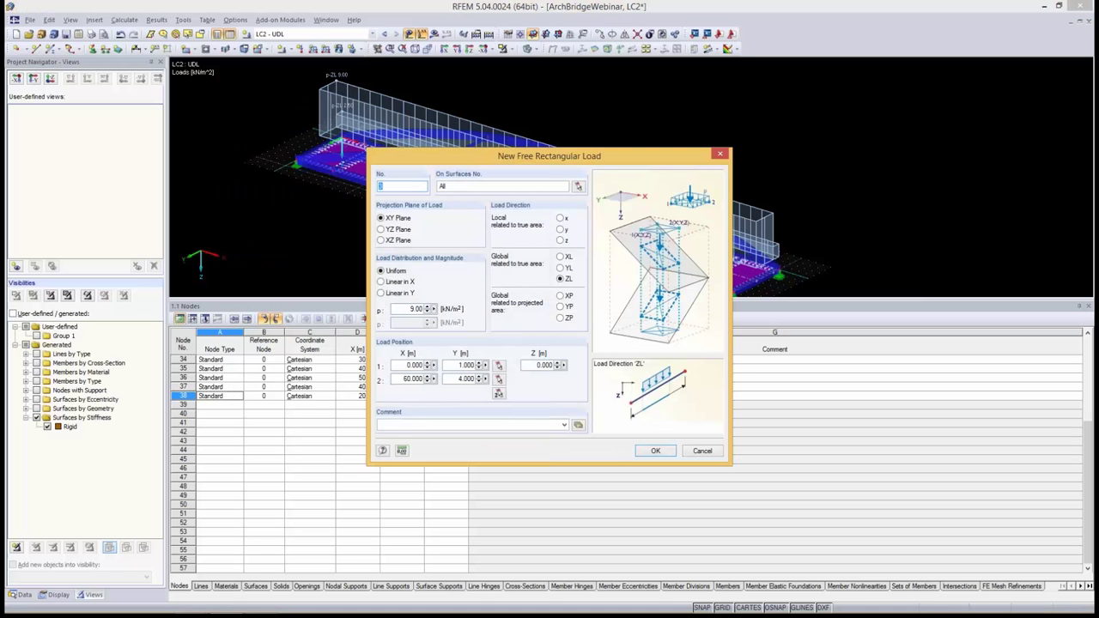
double_click(416, 309)
text(2.50)
double_click(466, 366)
text(4)
double_click(466, 378)
text(7)
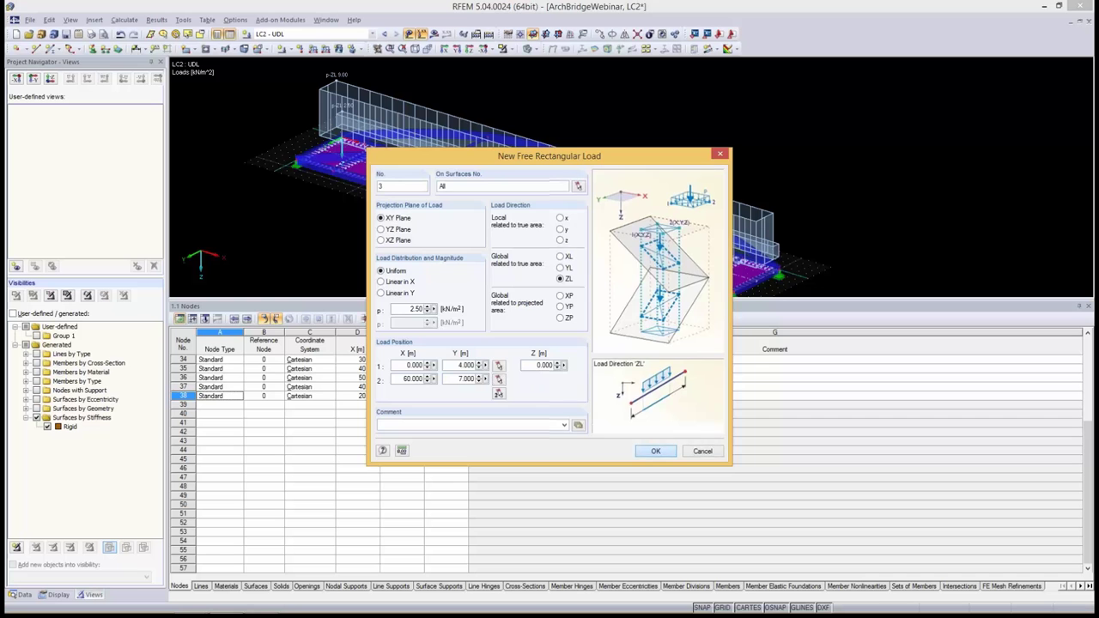
click(655, 451)
Add a fourth free rectangular load of 2.50 kN/m² over the full bridge length, from Y 7 to Y 8 m
right_click(271, 114)
click(318, 121)
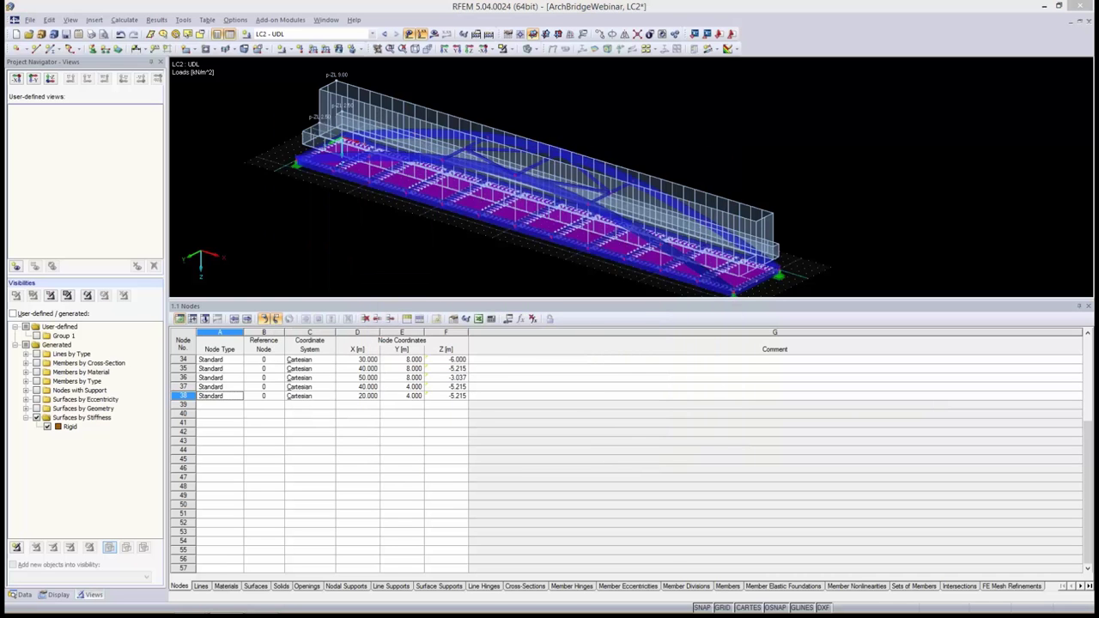
click(411, 309)
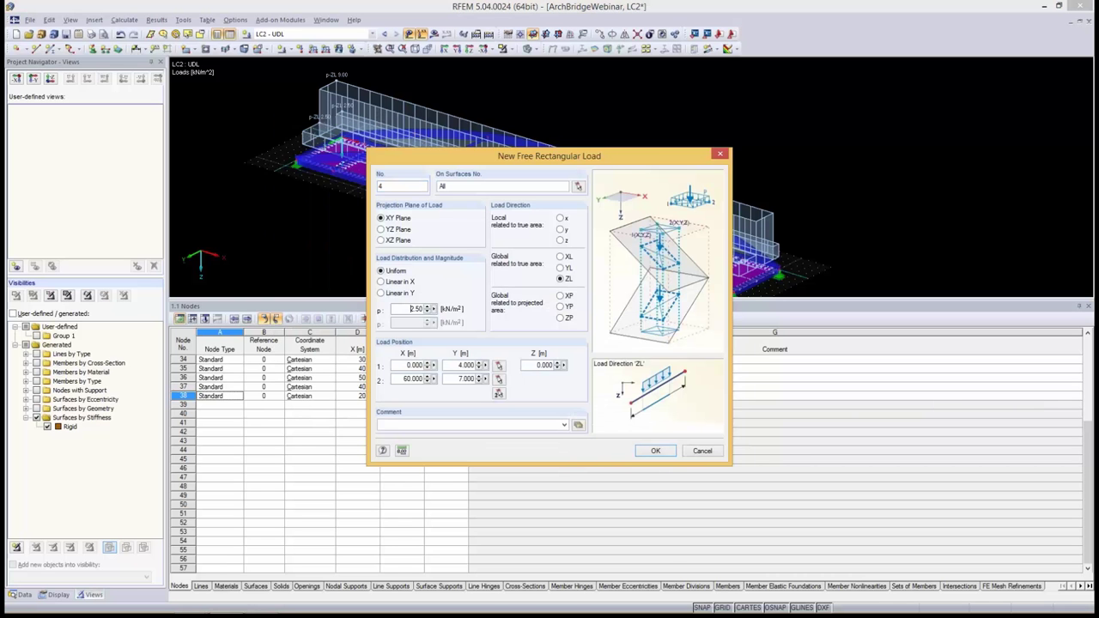
double_click(466, 366)
text(7)
key(Tab)
double_click(466, 378)
text(8)
key(Tab)
click(655, 451)
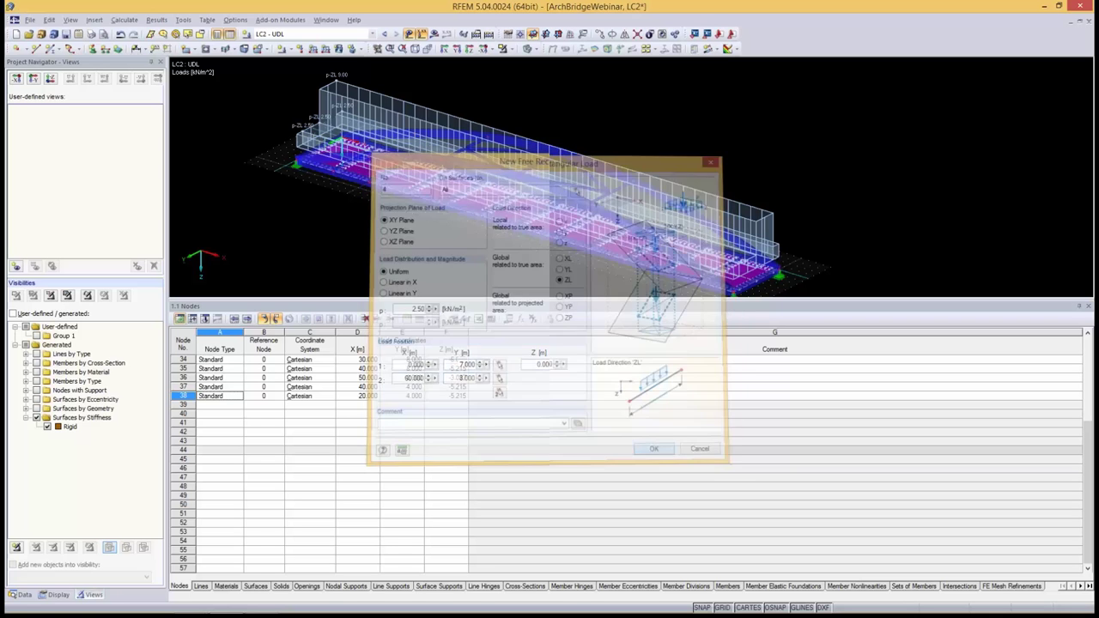
Hide the load display on the model and open the RF-MOVE-Surfaces add-on module
click(444, 49)
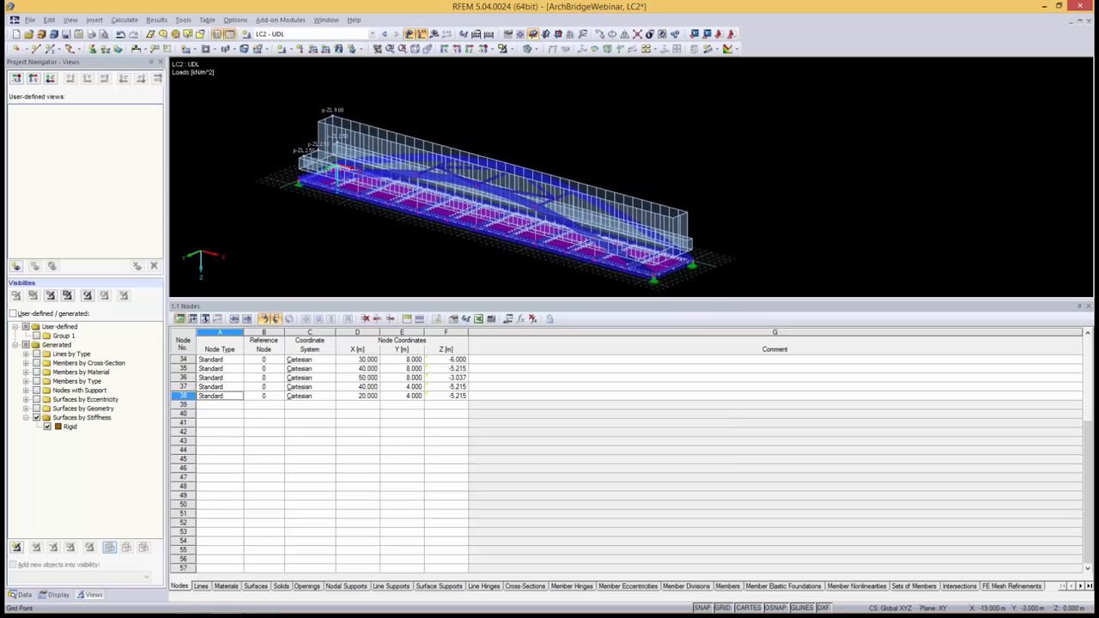
click(21, 595)
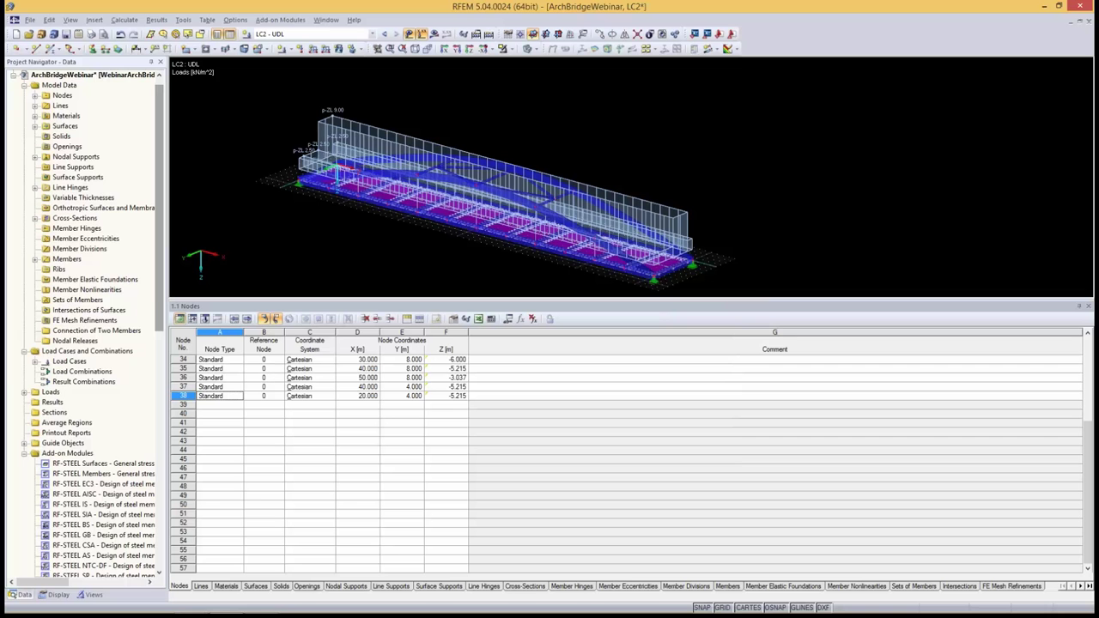
scroll(95, 563, down, 15)
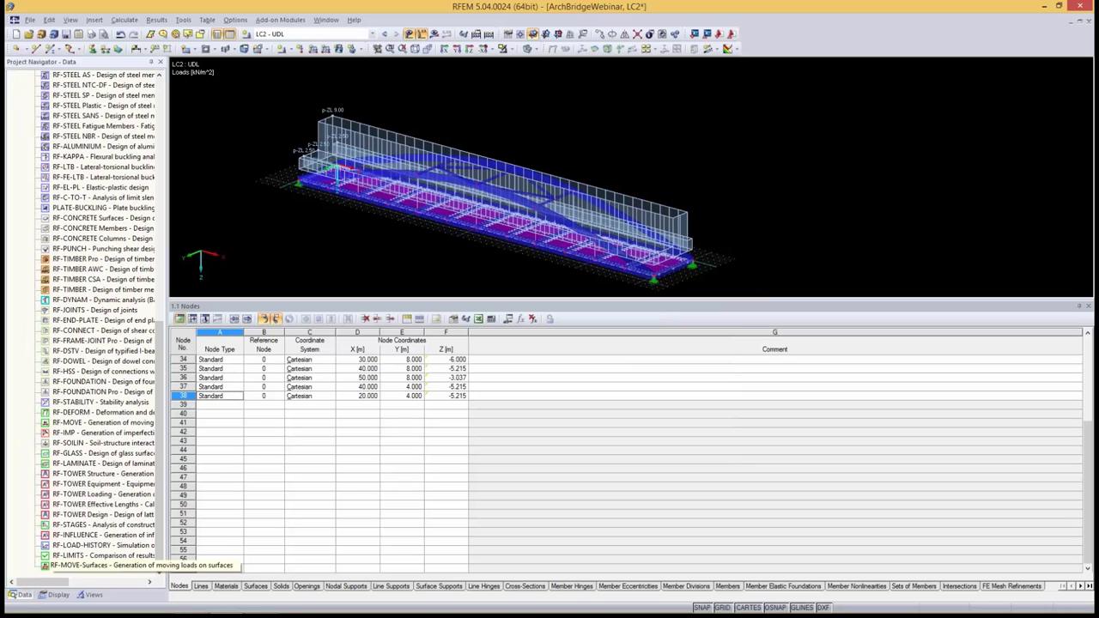
click(103, 565)
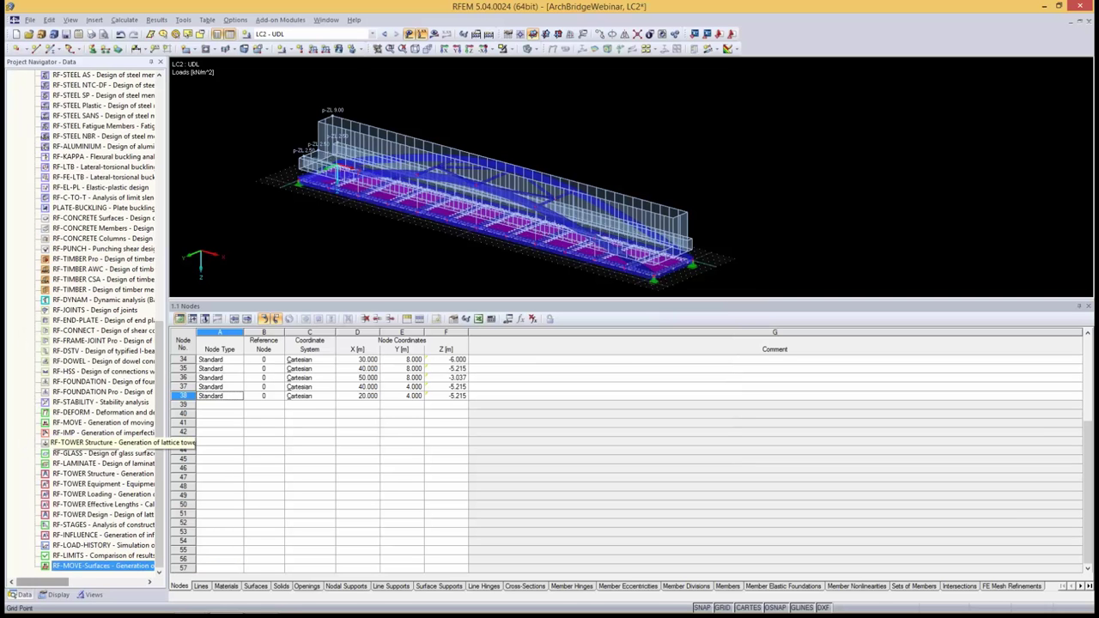
click(409, 33)
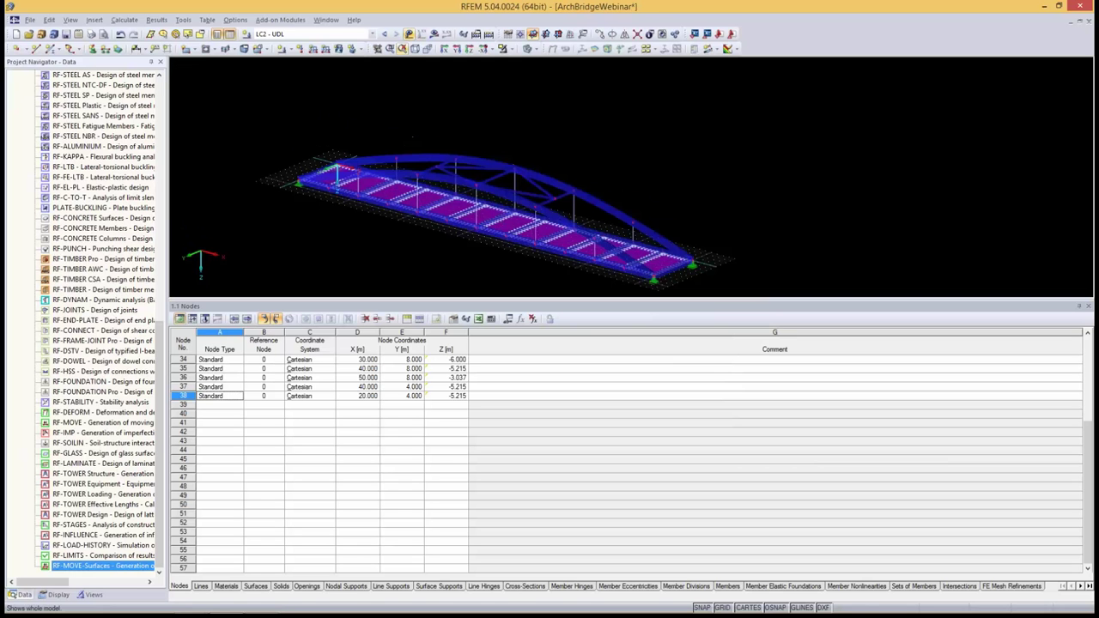
ctrl+middle_drag(533, 215, 559, 216)
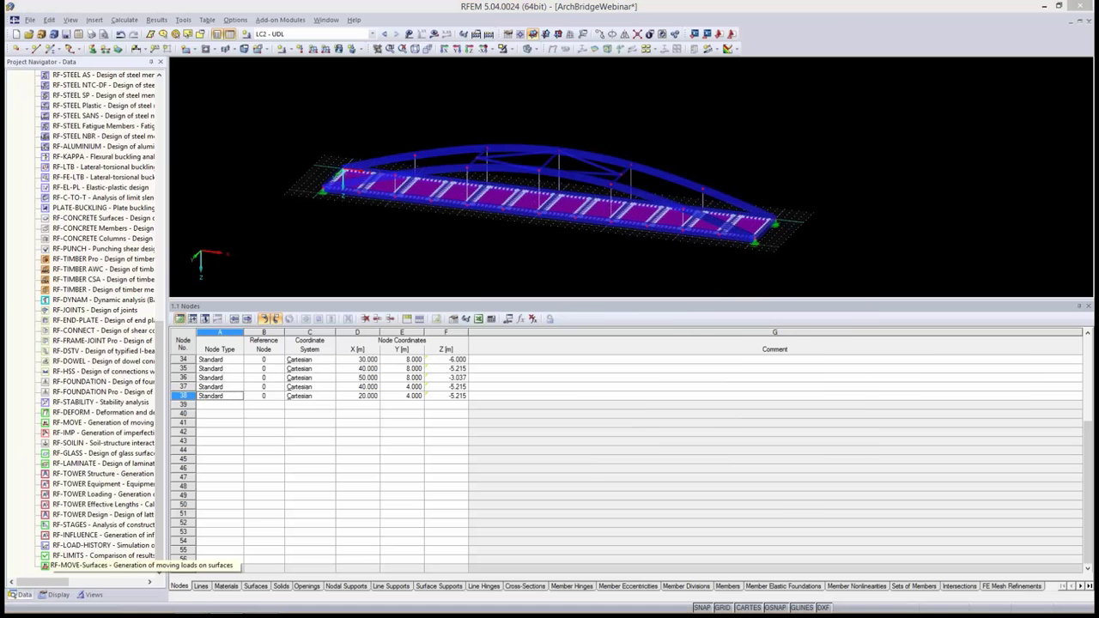
double_click(103, 566)
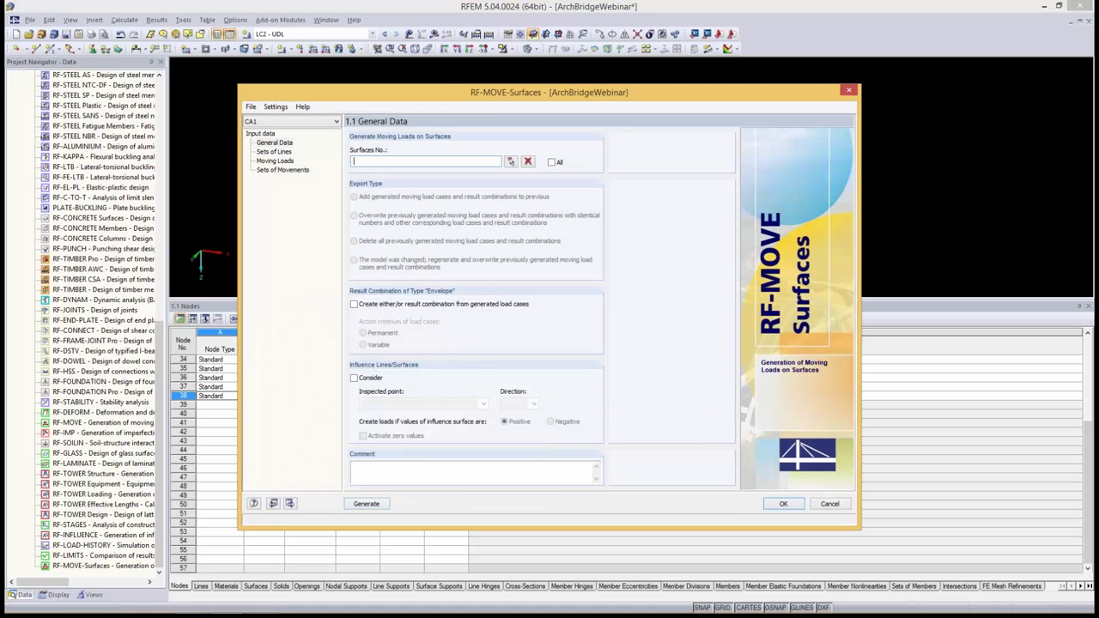
Apply the moving load generation to all surfaces in the general data
click(275, 142)
click(424, 162)
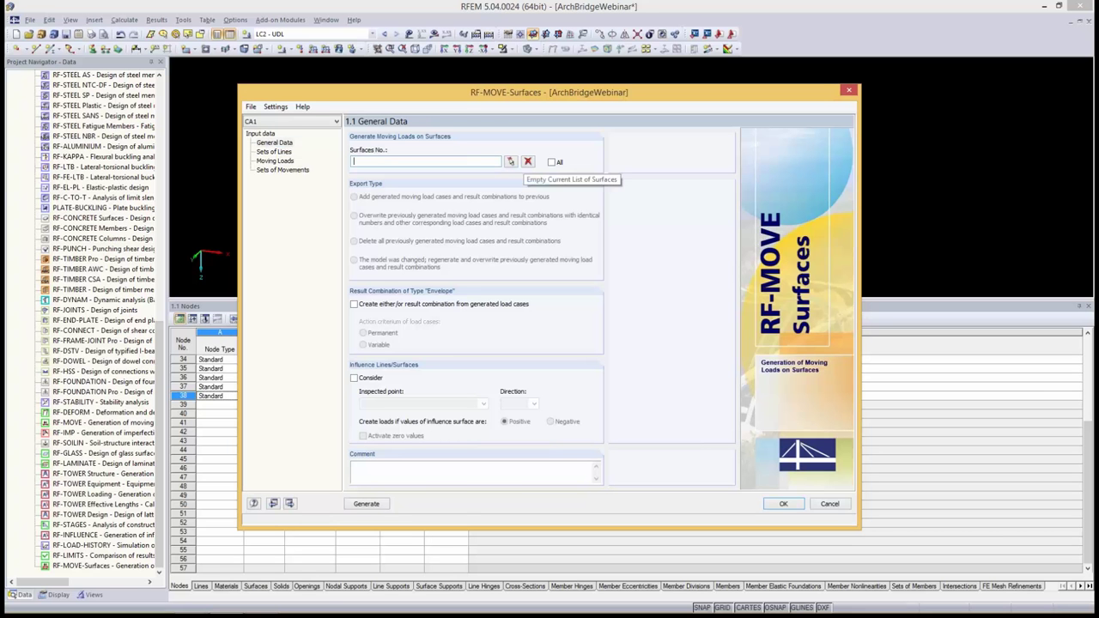
click(552, 162)
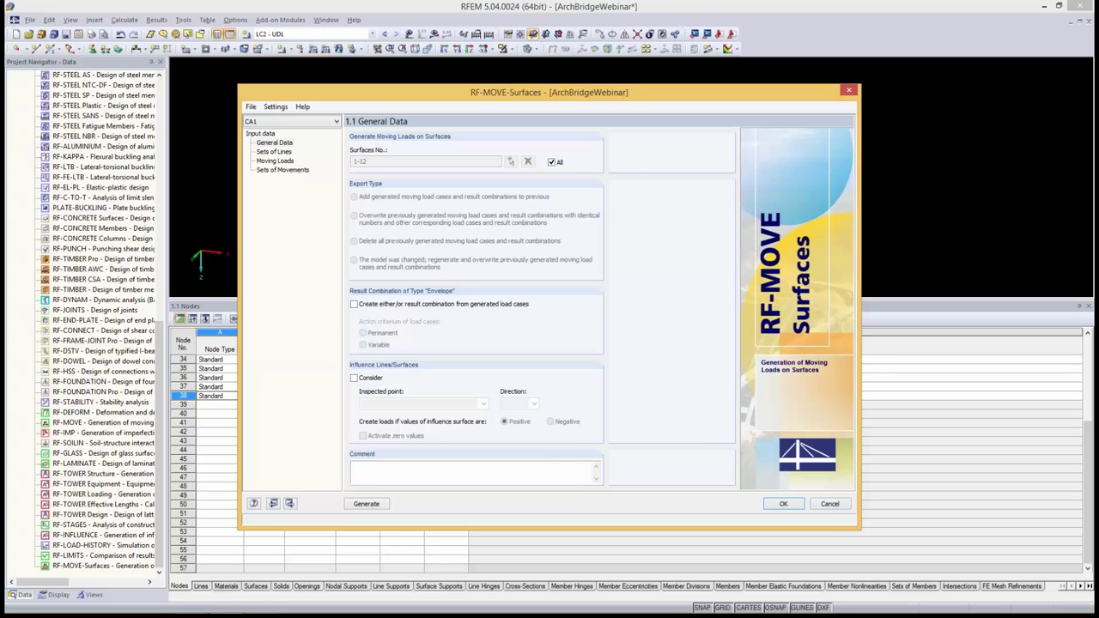
Name the first set of lines Lane1 and assign it the deck edge lines 1 to 12, showing the model as wireframe
click(274, 152)
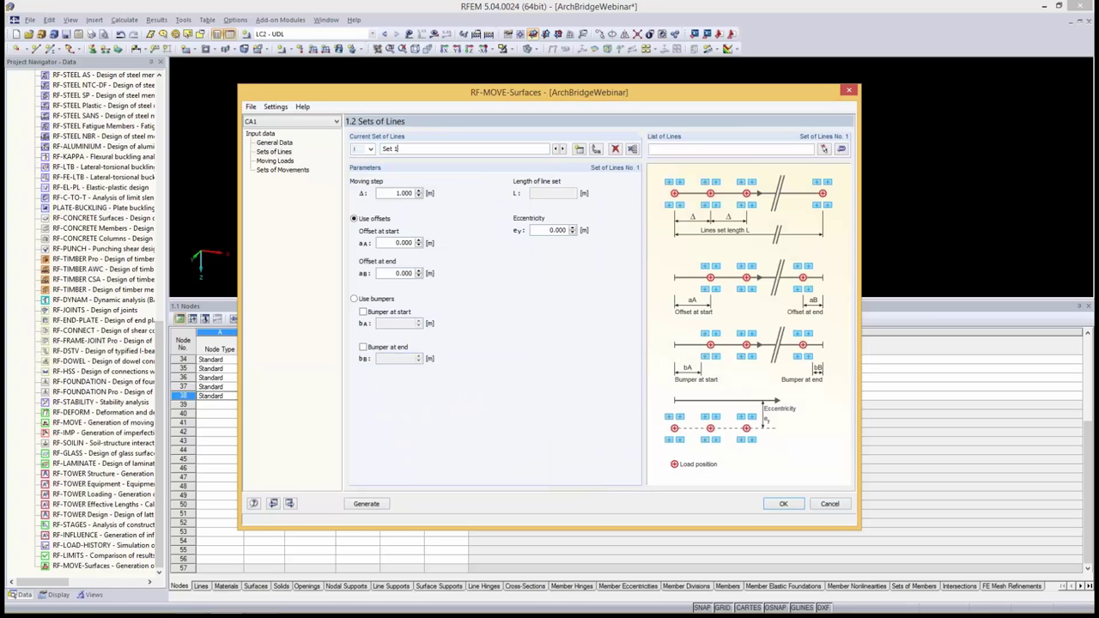
drag(401, 150, 381, 150)
text(Lane 1)
drag(515, 92, 275, 82)
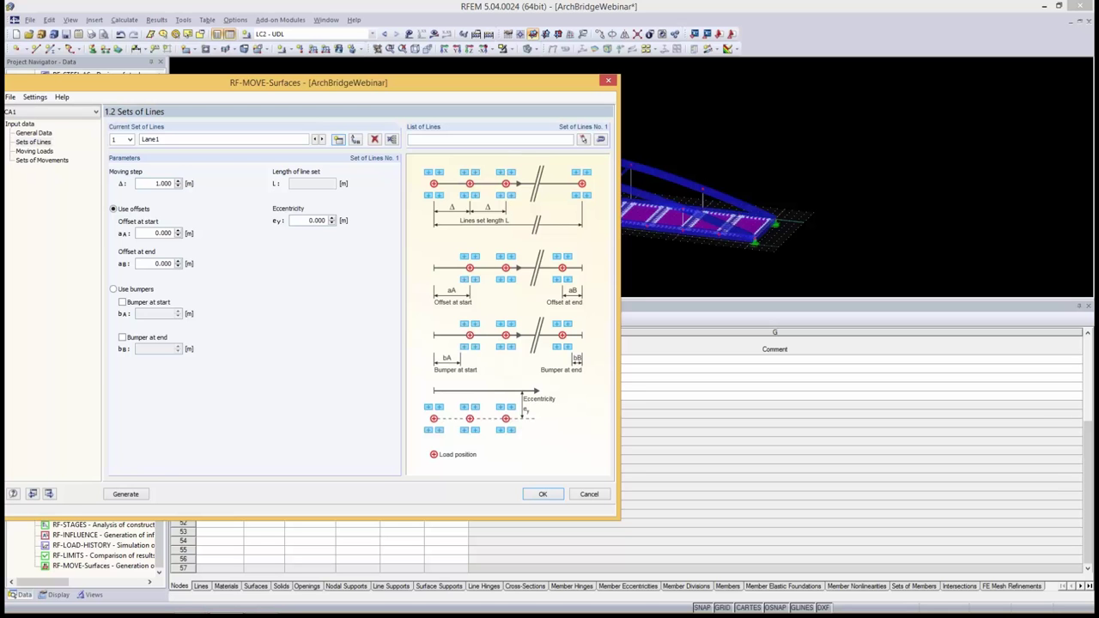
click(583, 139)
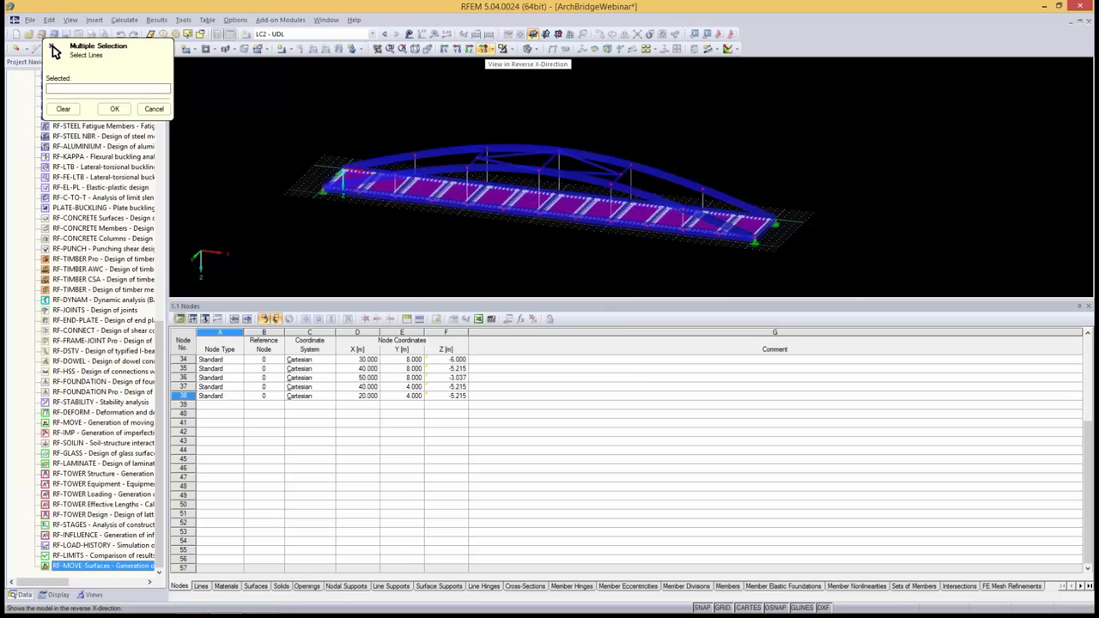
click(533, 33)
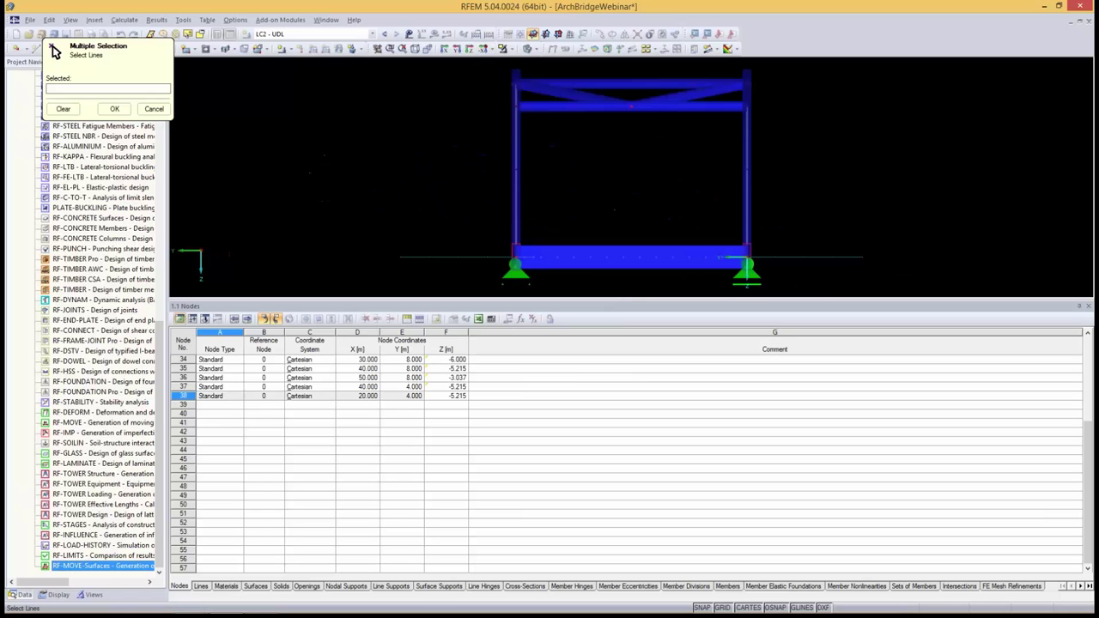
drag(710, 230, 785, 289)
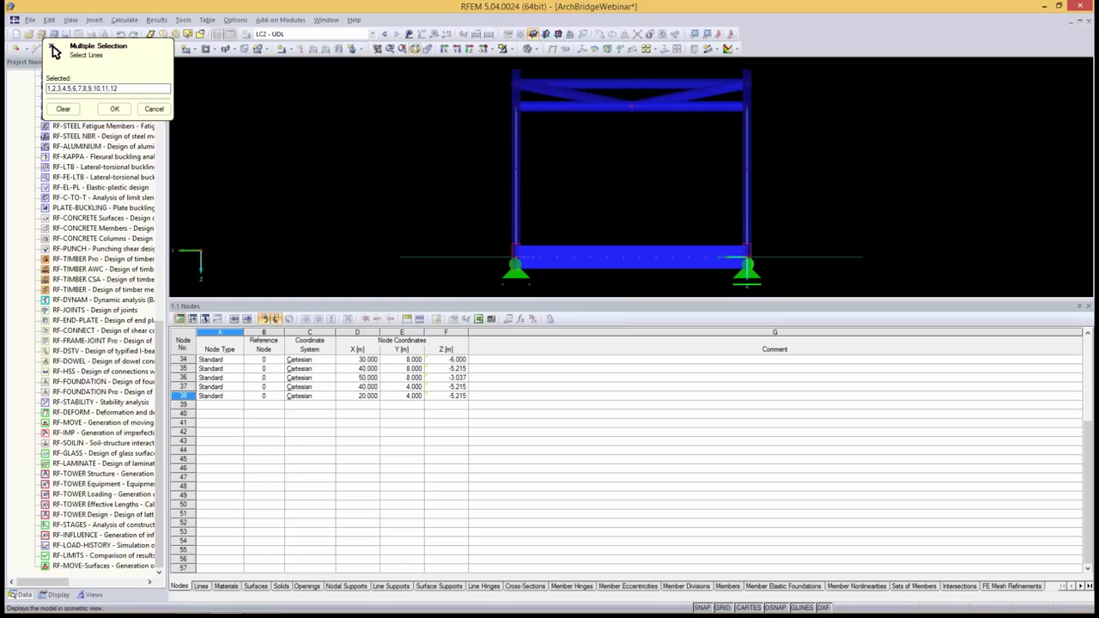
click(414, 49)
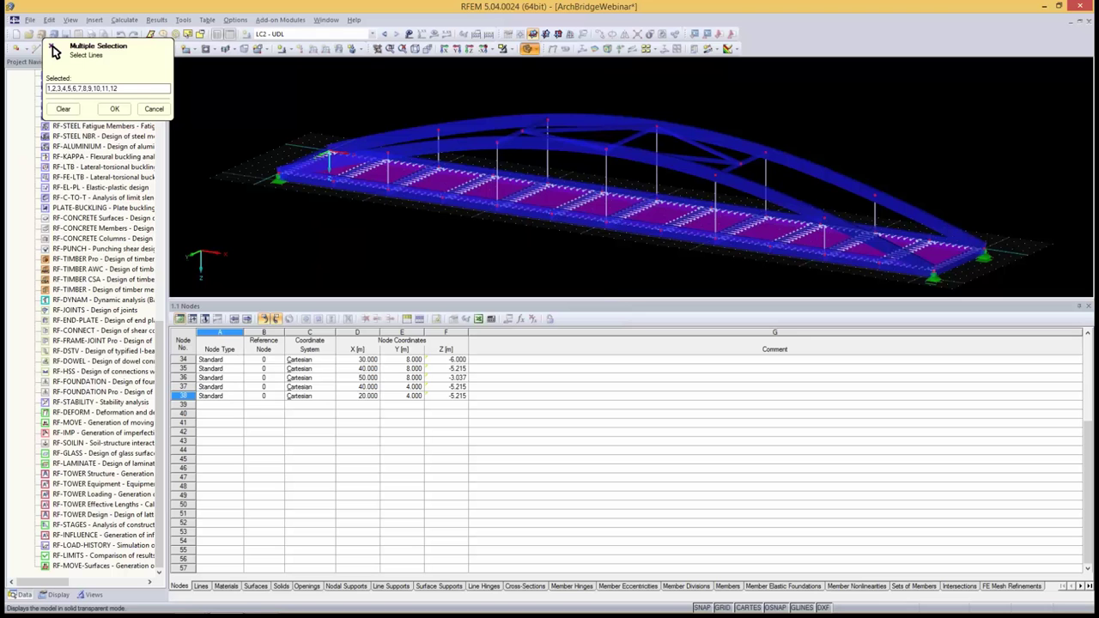
click(530, 48)
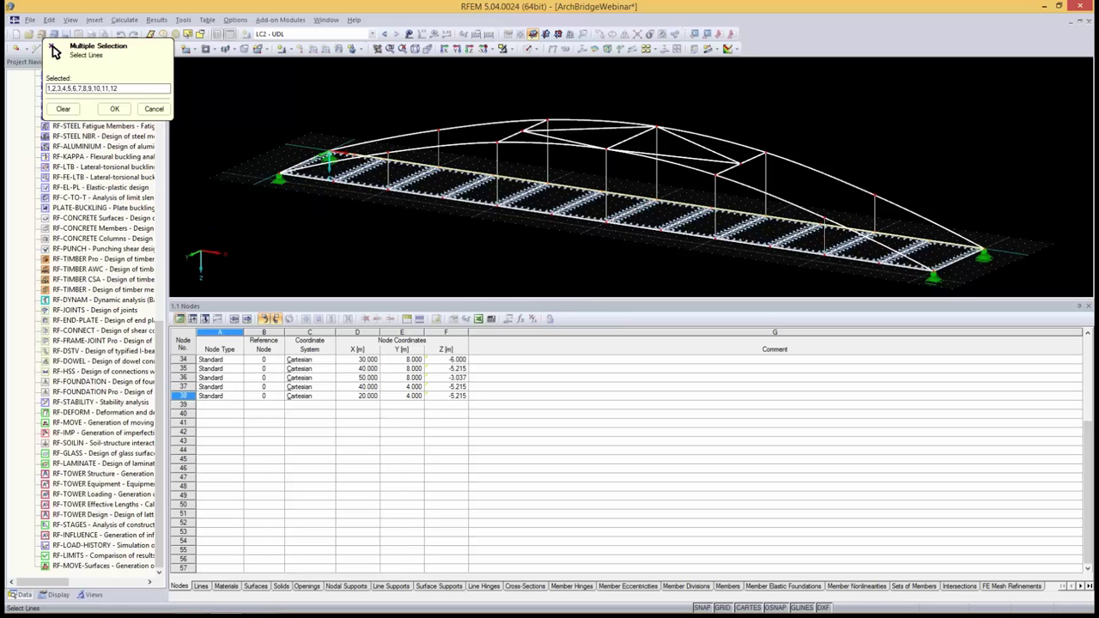
key(Return)
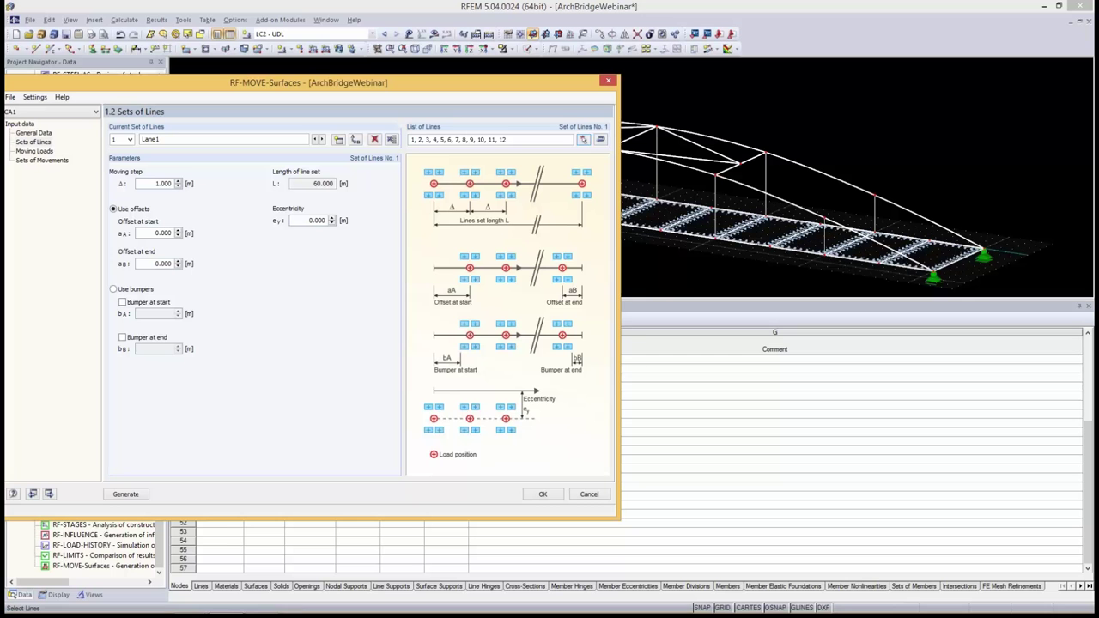
Set Lane1's eccentricity to 2.5 m, its moving step to 2.5 m, and both start and end offsets to 2.5 m
drag(308, 221, 327, 220)
text(2.5)
key(Tab)
drag(309, 82, 717, 115)
double_click(573, 216)
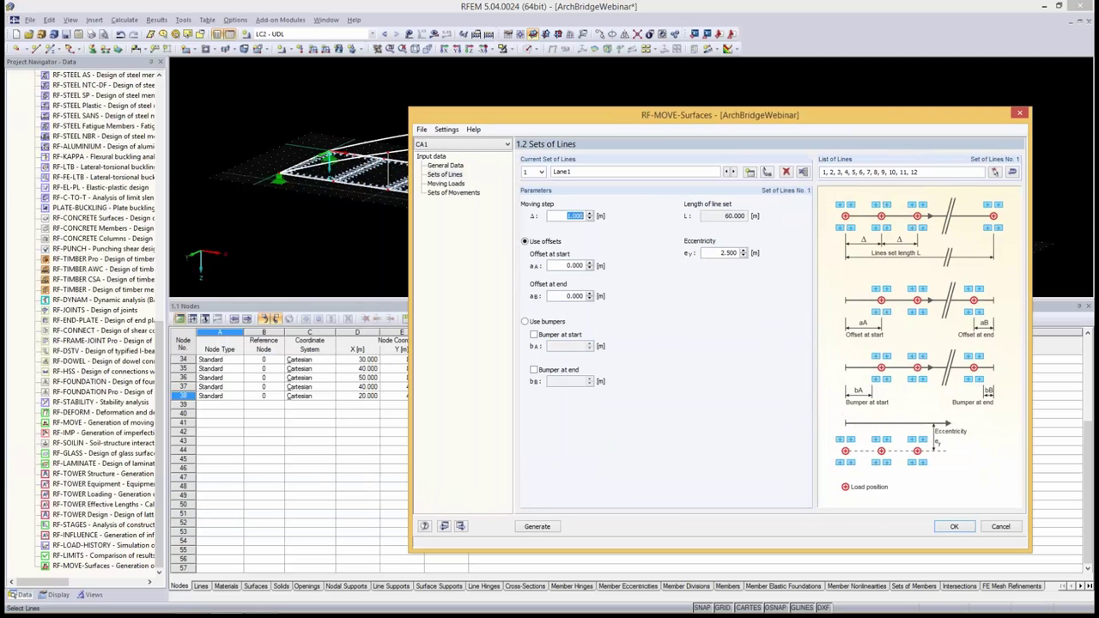
text(2.5)
key(Tab)
double_click(572, 265)
text(2)
key(Tab)
text(2.5)
key(Tab)
click(600, 172)
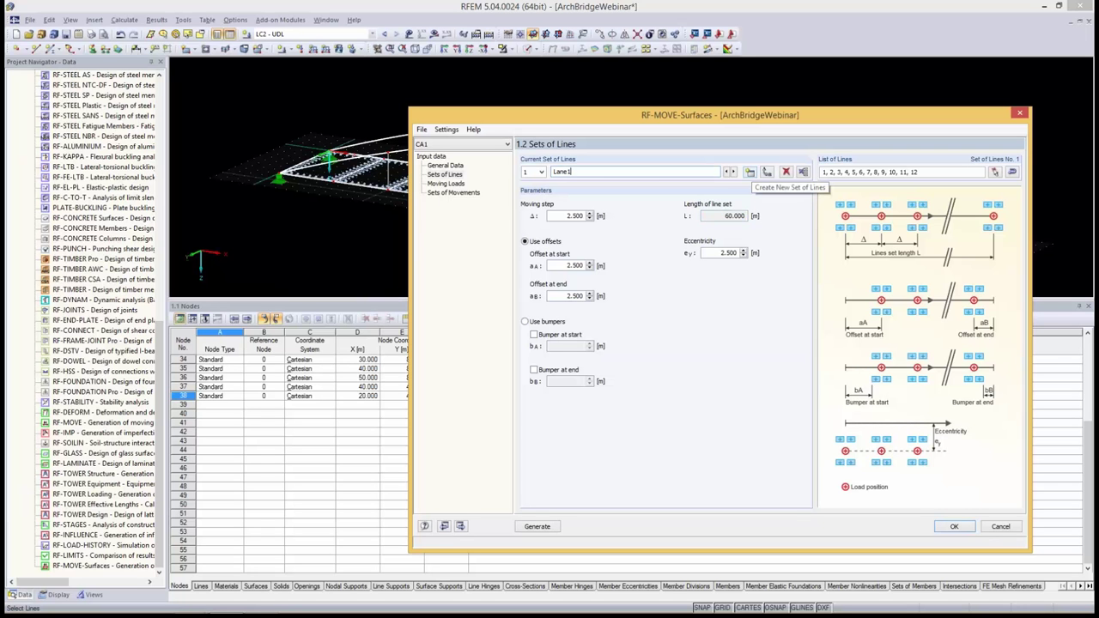
Create a second set of lines named Lane2 and assign it lines 19 to 30 along the opposite deck edge
click(750, 172)
text(La)
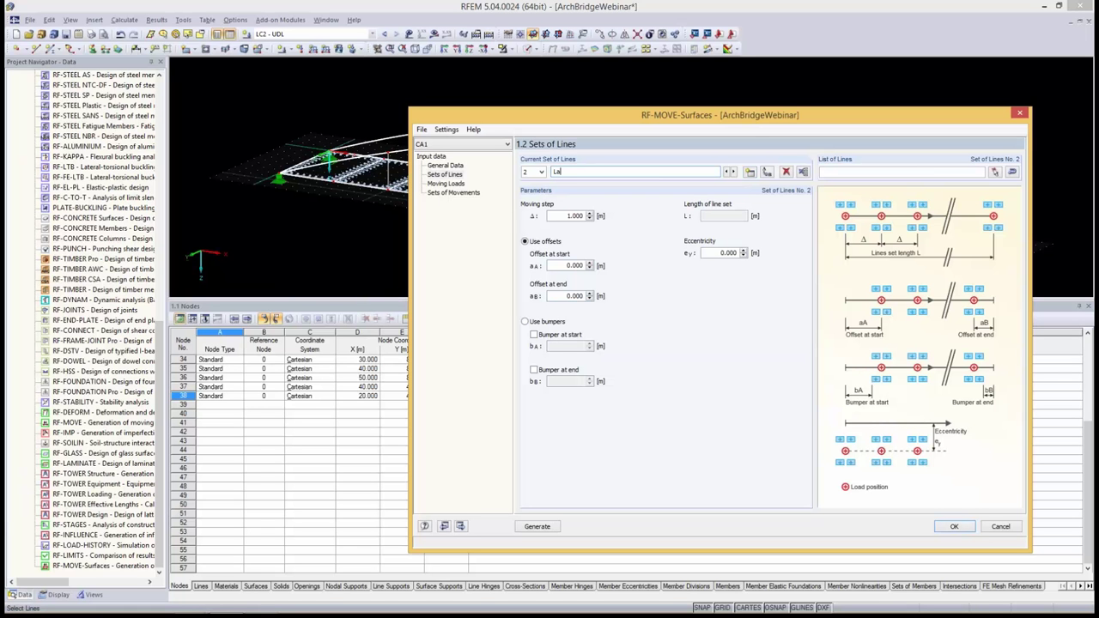
text(ne2)
click(994, 171)
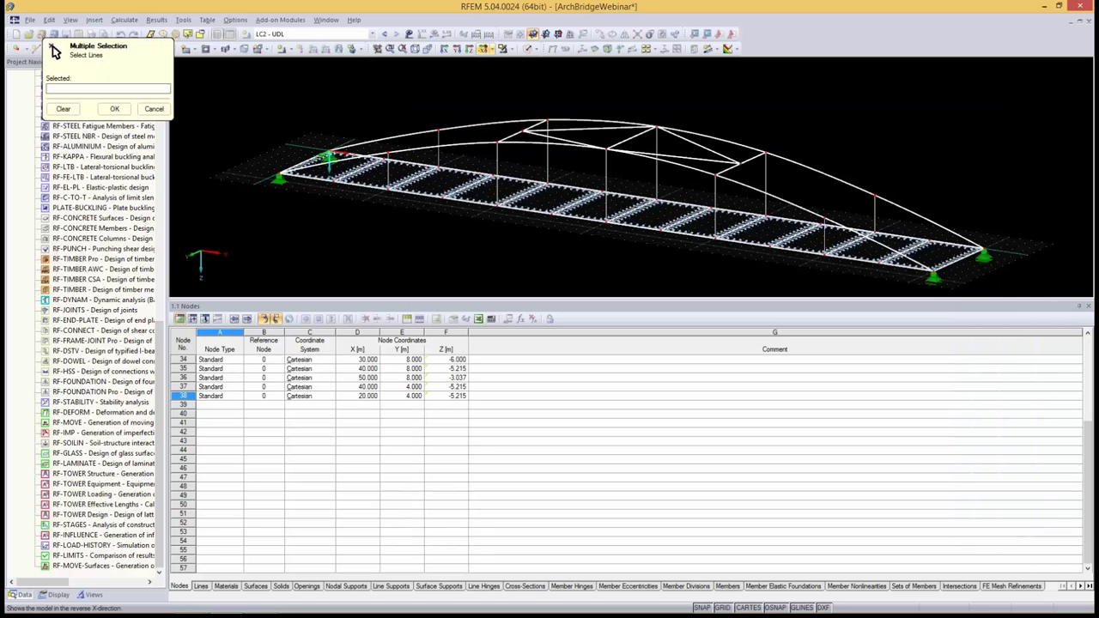
click(483, 48)
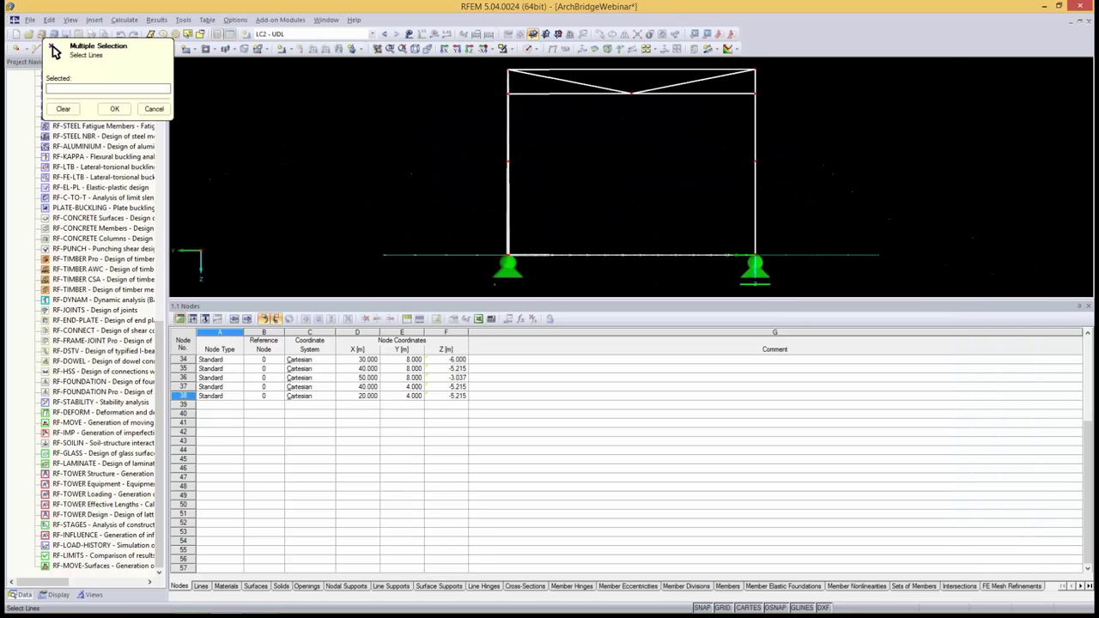
drag(453, 227, 580, 297)
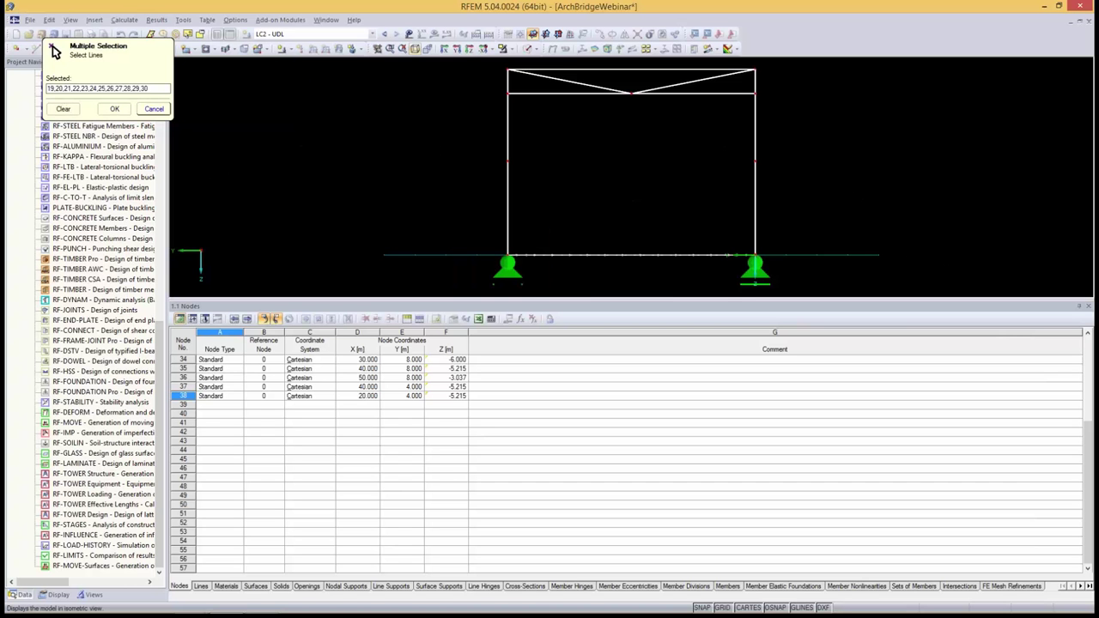
click(415, 48)
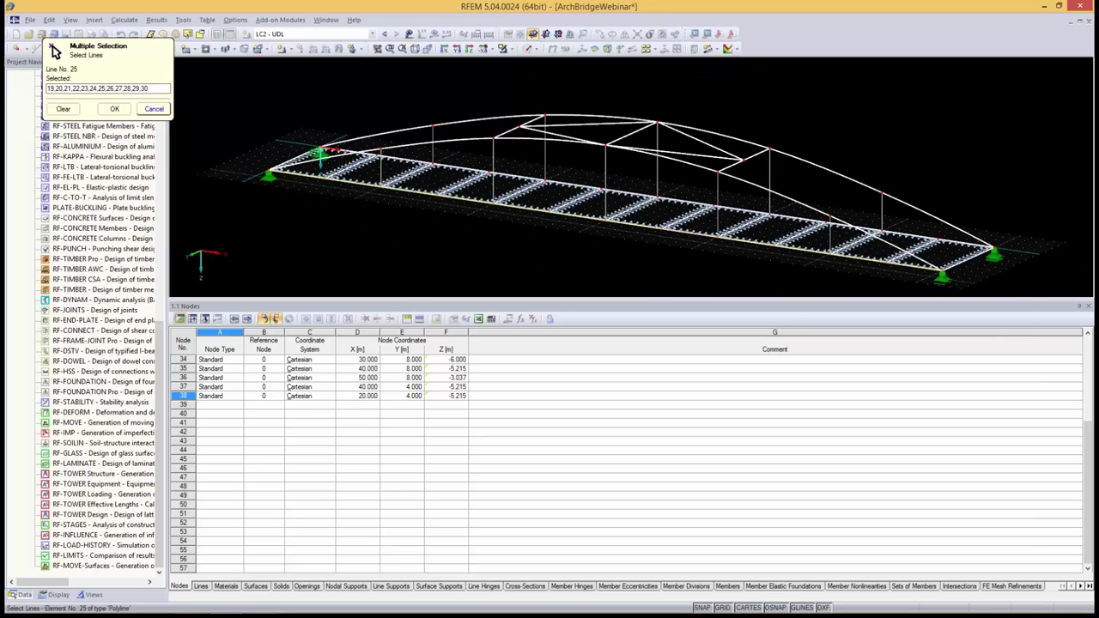
click(114, 109)
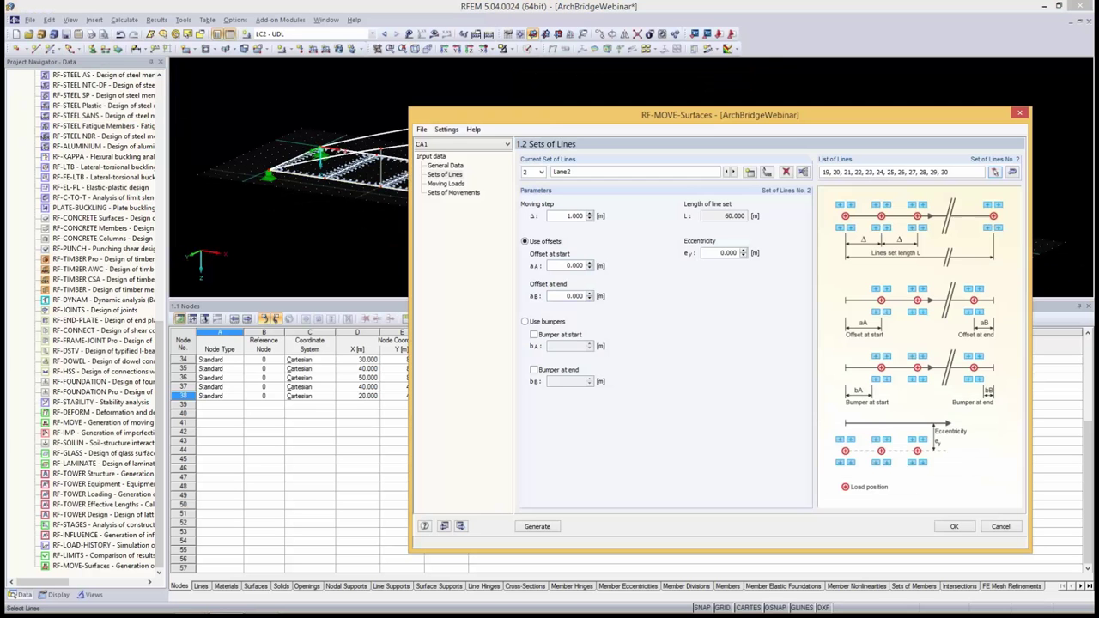
Set Lane2's eccentricity to -2.5 m, its moving step to 2.5 m, and both start and end offsets to 2.5 m
double_click(727, 253)
key(BackSpace)
text(-2.5)
key(Tab)
double_click(575, 216)
text(2.5)
key(Tab)
key(Tab)
text(2.5)
key(Tab)
text(2.5)
key(Tab)
Name the first set of moving loads Lane1 - TS and open the load model library
click(445, 183)
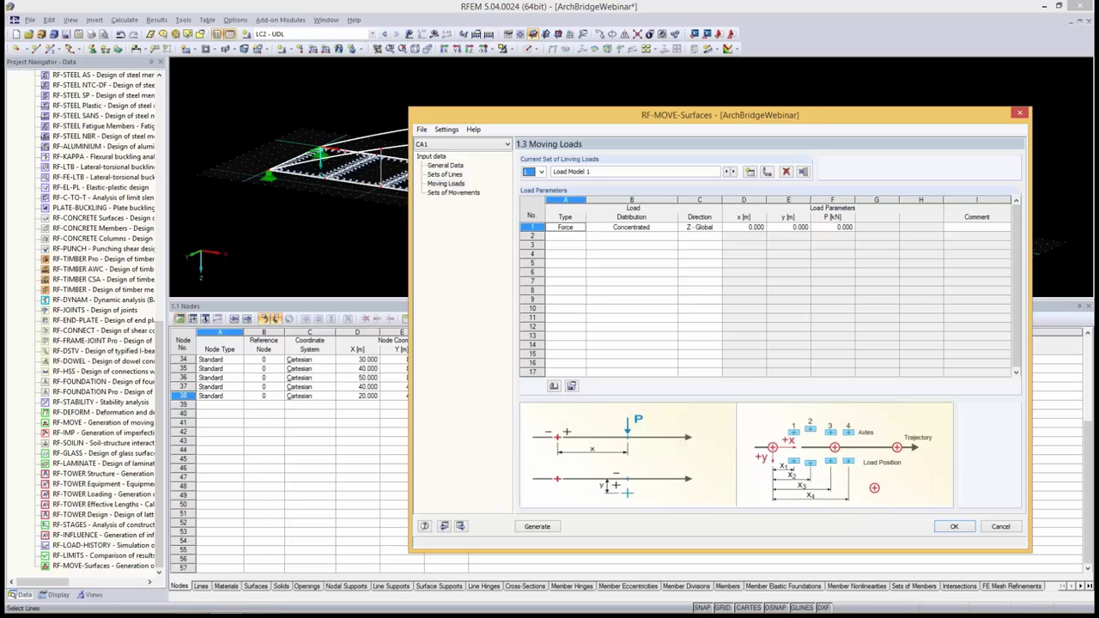
key(Tab)
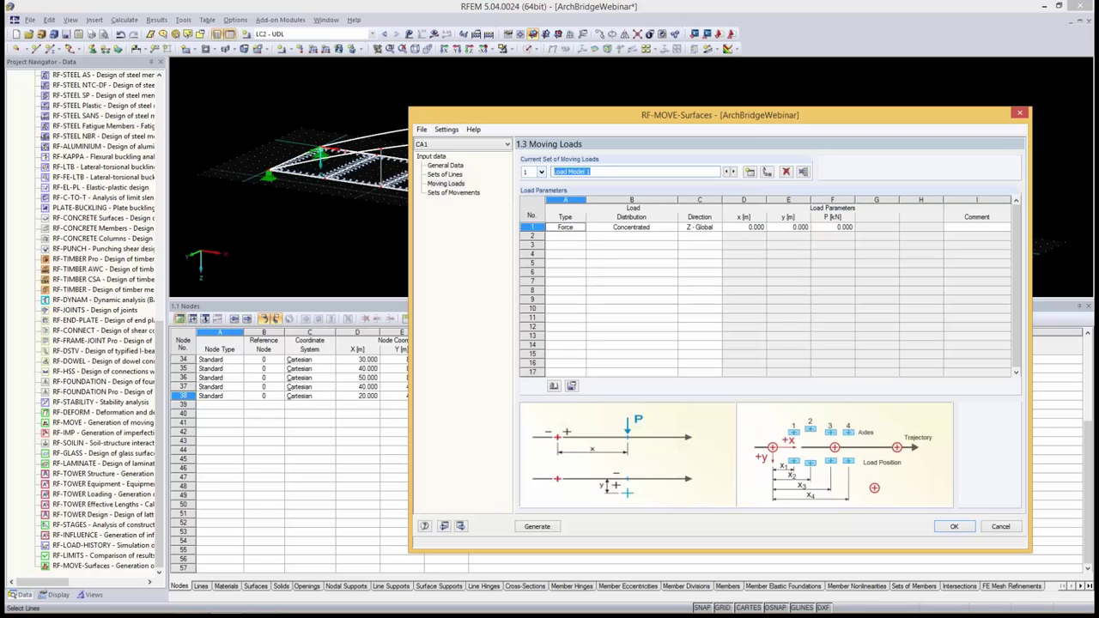
text(Lane 1 - TS)
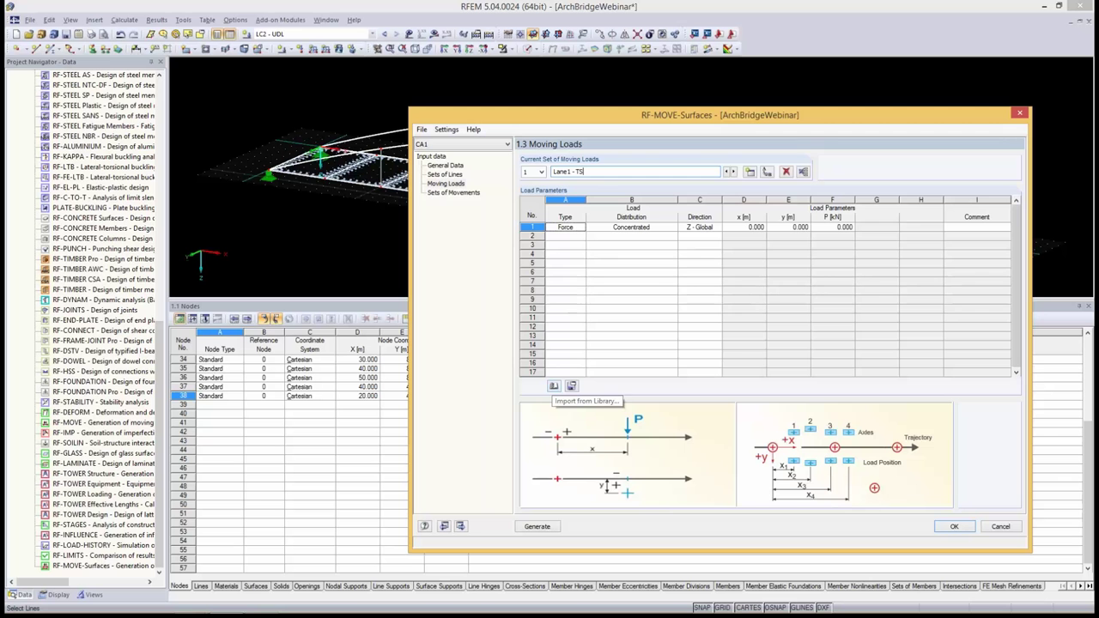
click(553, 386)
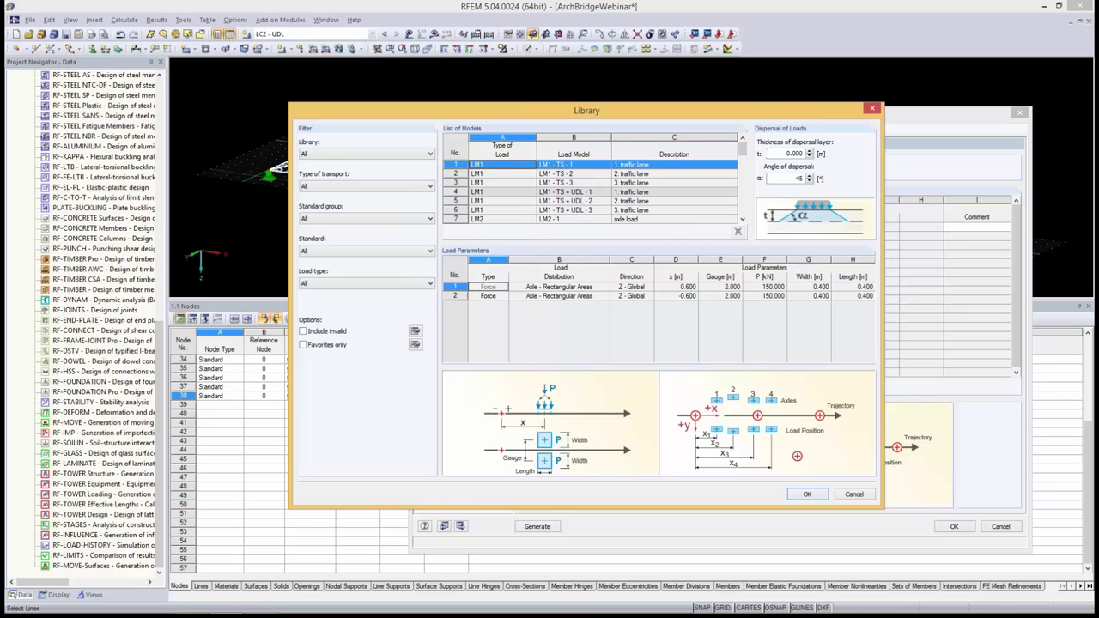
Examine the library's LM1, LM2, special vehicle and fatigue load models and their load parameters
click(574, 192)
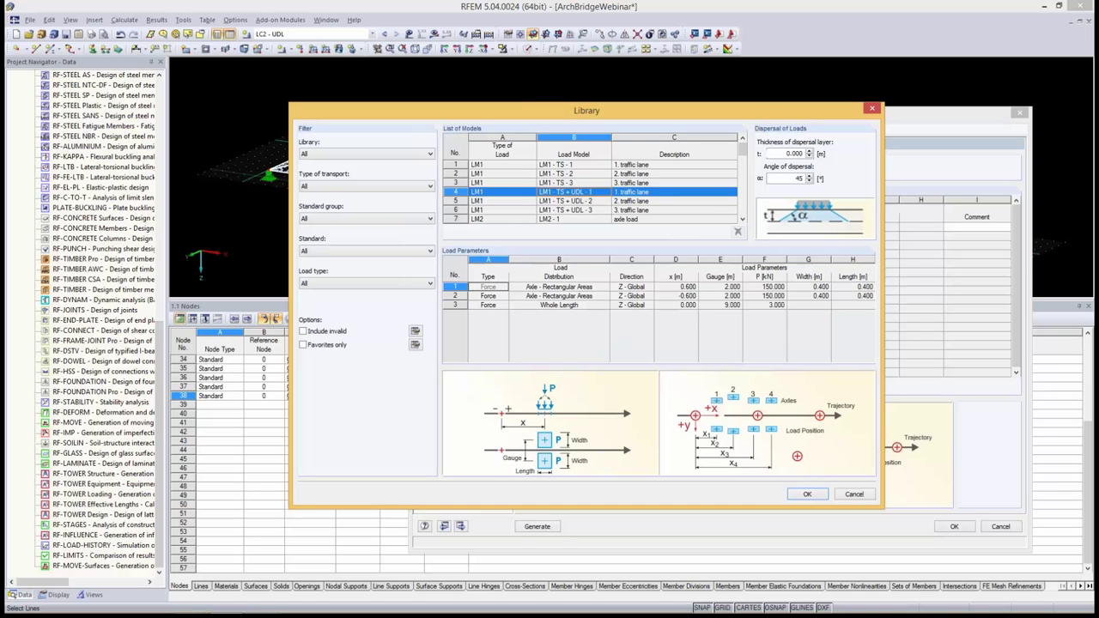
drag(743, 149, 742, 158)
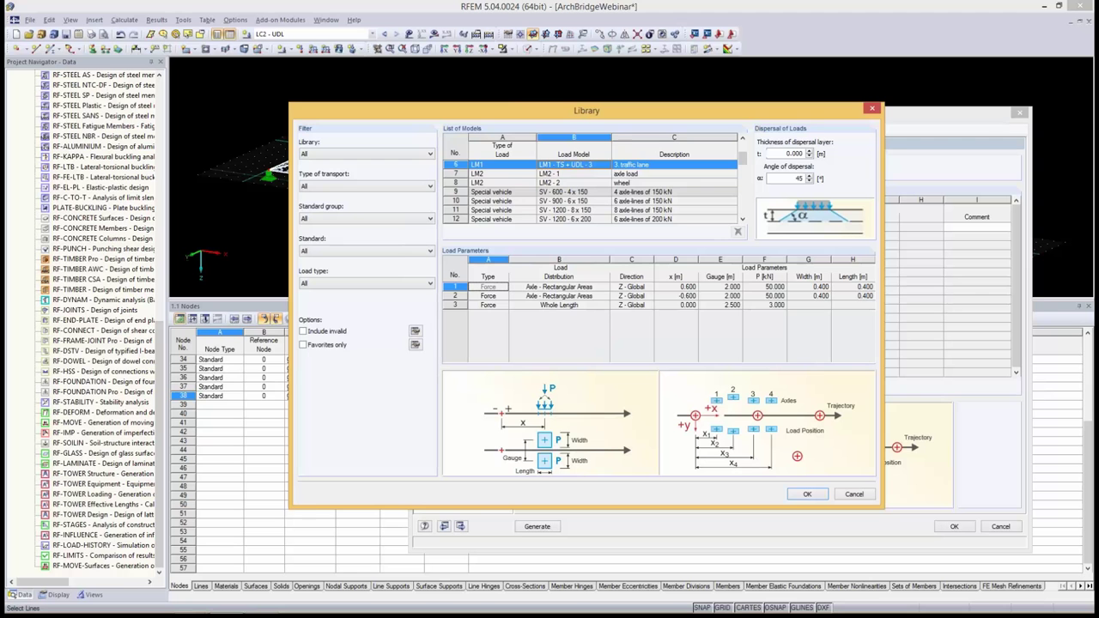
drag(742, 158, 742, 189)
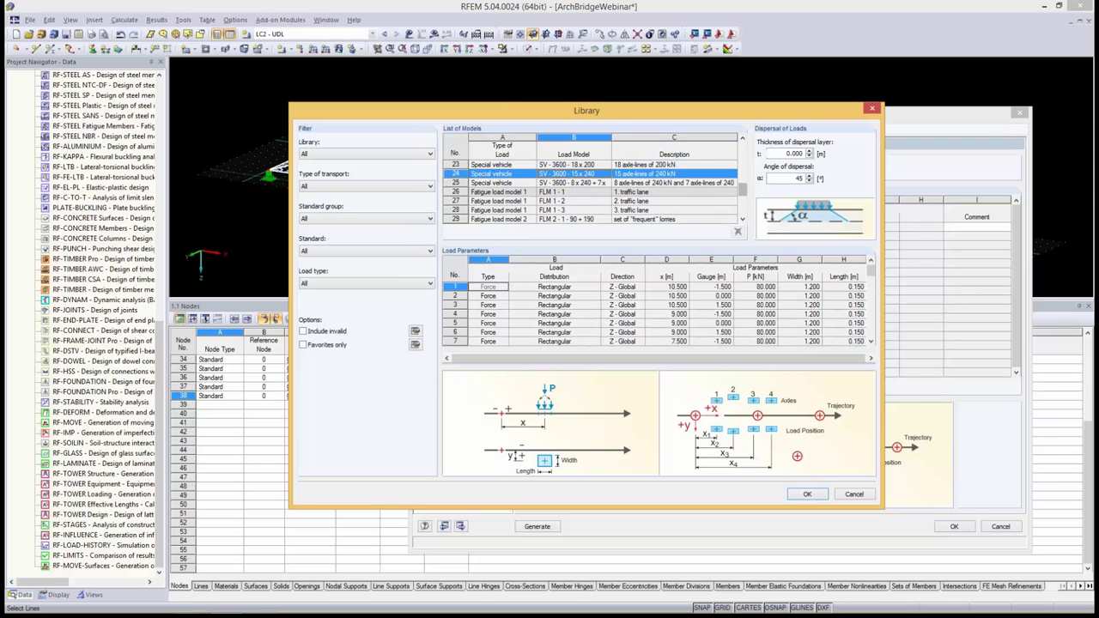
key(Down)
key(Down)
key(Down)
key(Down)
key(Down)
key(Down)
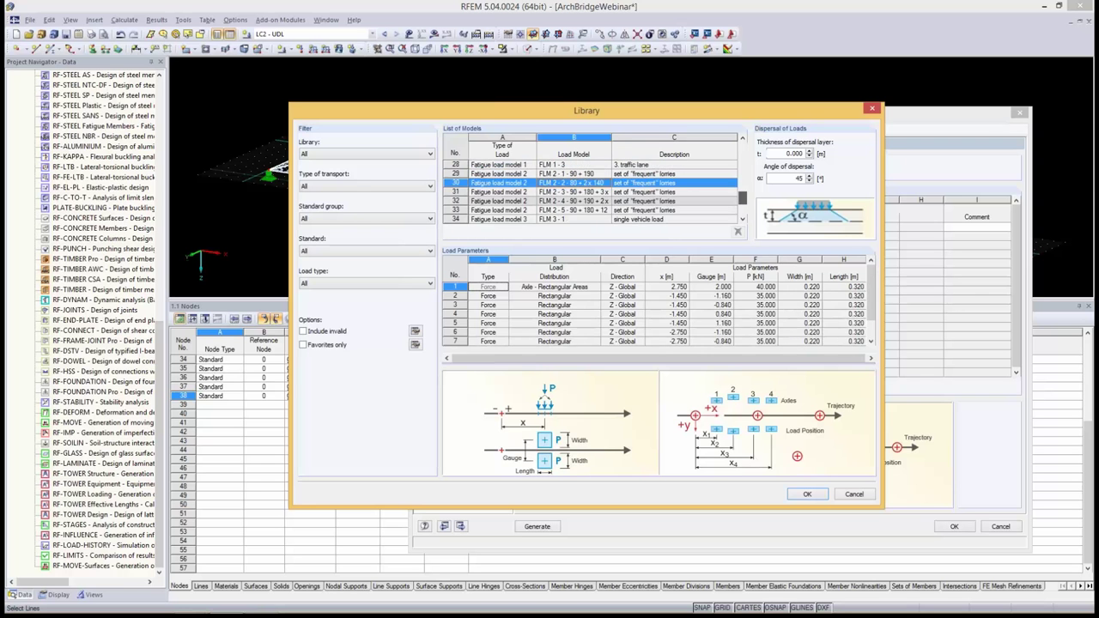
drag(742, 197, 743, 149)
Import load model LM1 - TS - 1 into the Lane1 - TS set with a dispersal layer thickness of 0.23 m
click(573, 164)
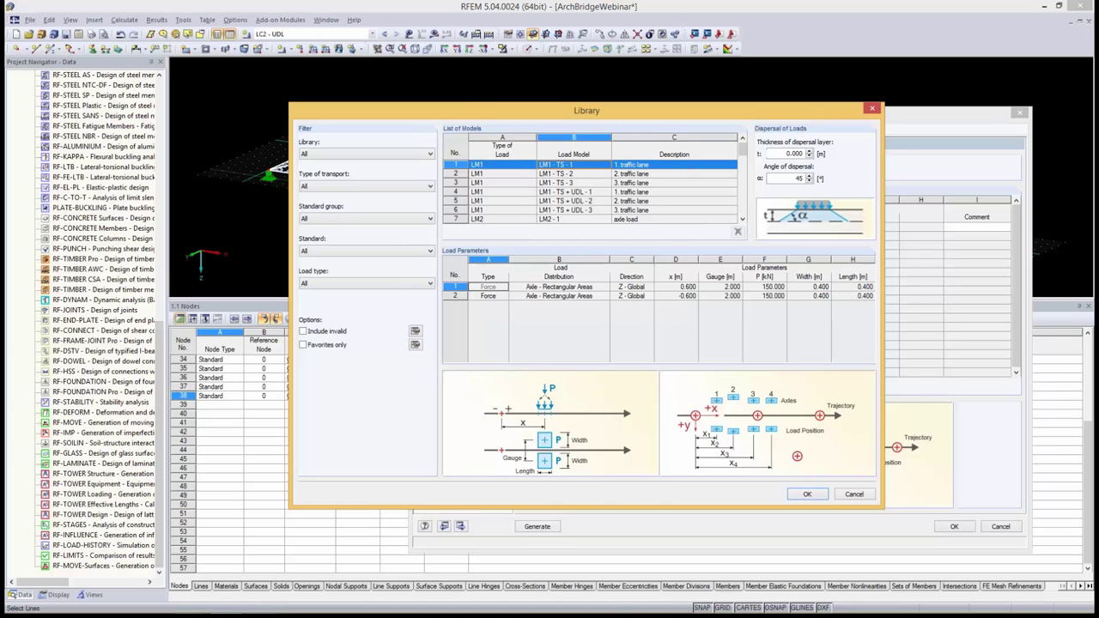
double_click(795, 154)
text(.23)
key(Tab)
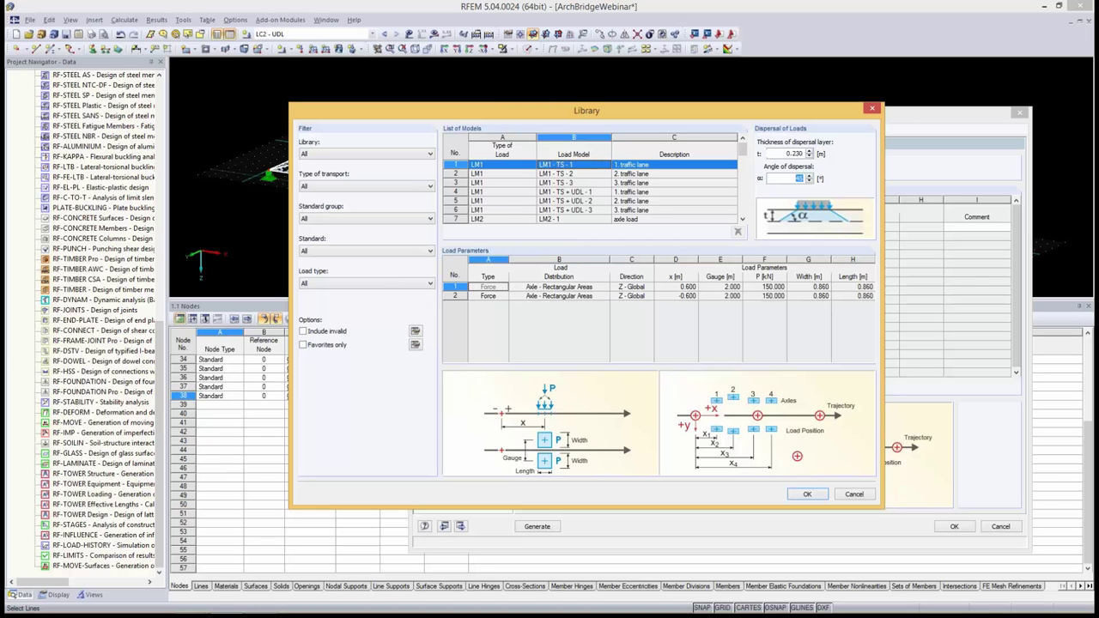
key(Return)
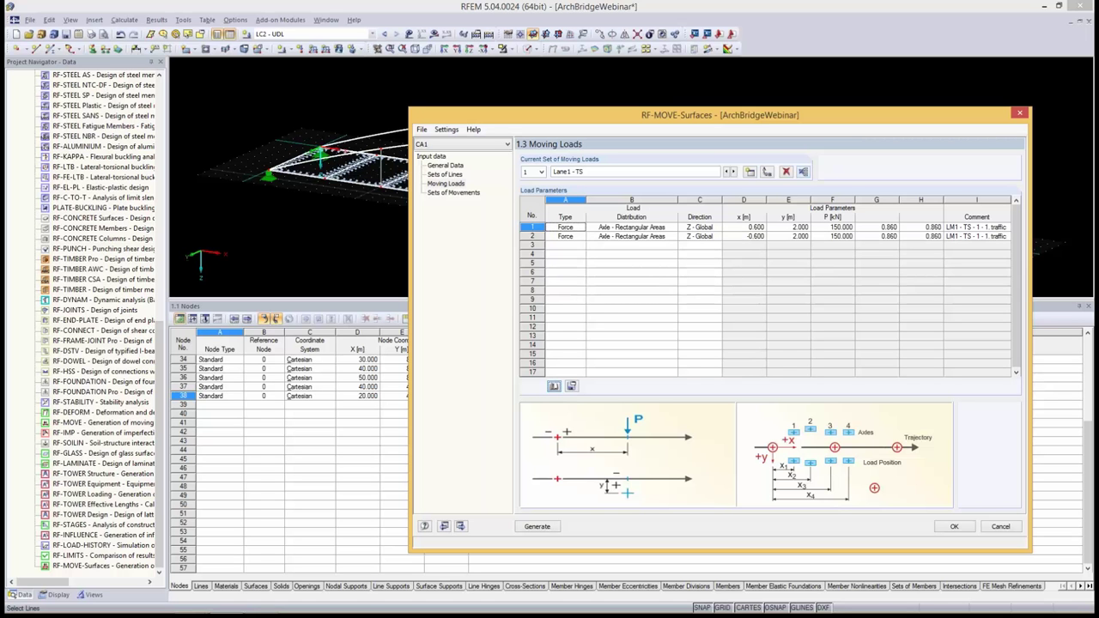
Create a second set of moving loads named Lane2 - TS
click(750, 172)
drag(594, 171, 552, 172)
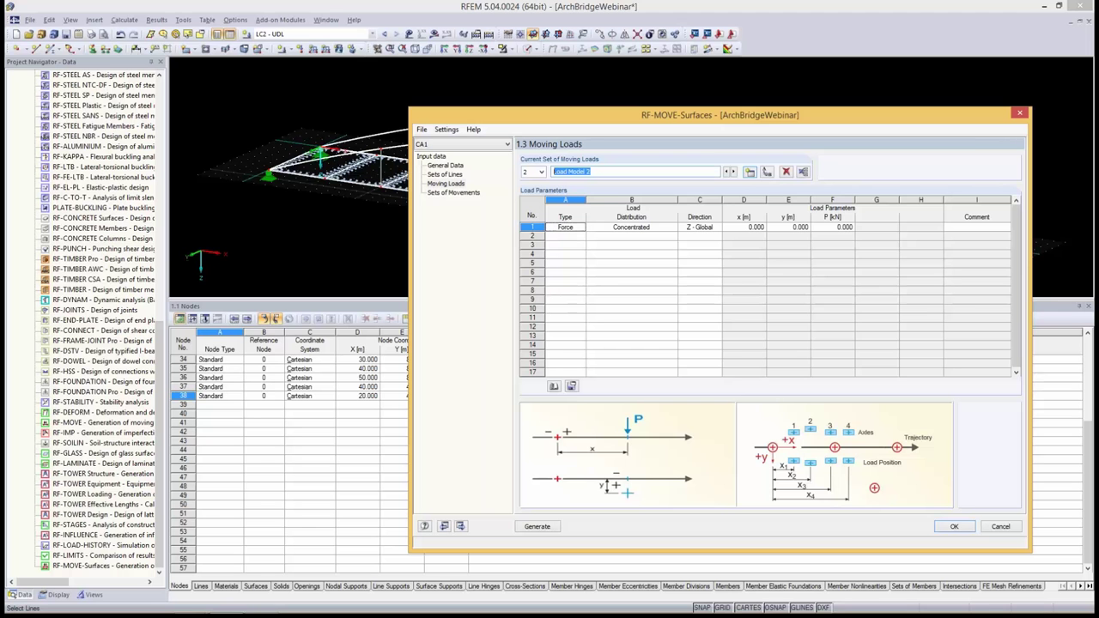
text(Lane2 - TS)
Import library load model LM1 - TS - 2 into the Lane2 - TS set with a dispersal layer thickness of 0.23 m
click(554, 386)
click(790, 198)
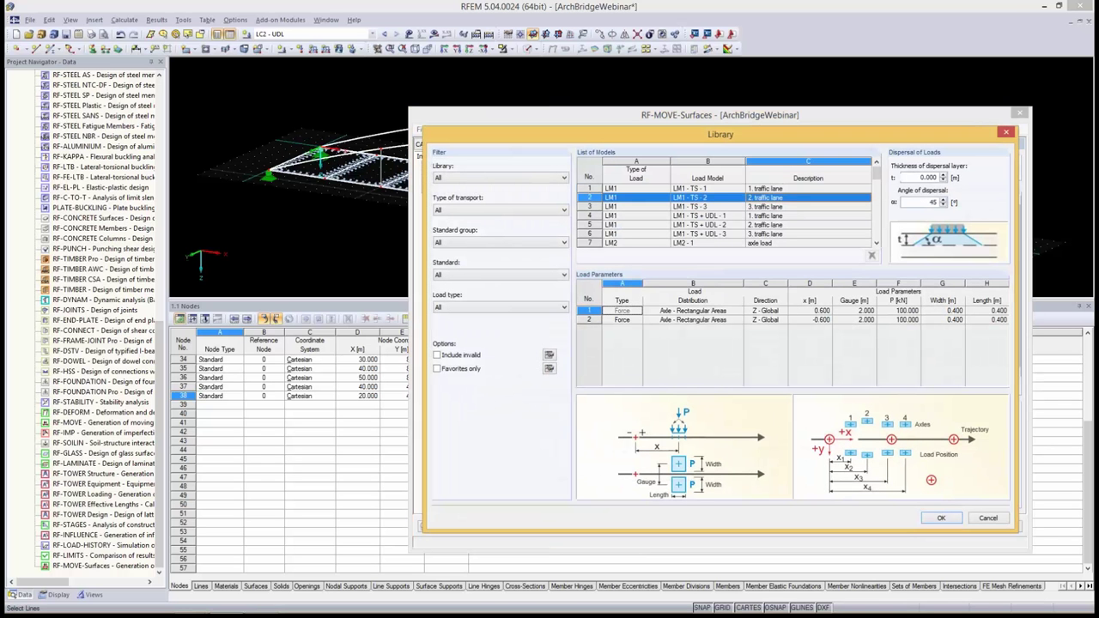
double_click(929, 178)
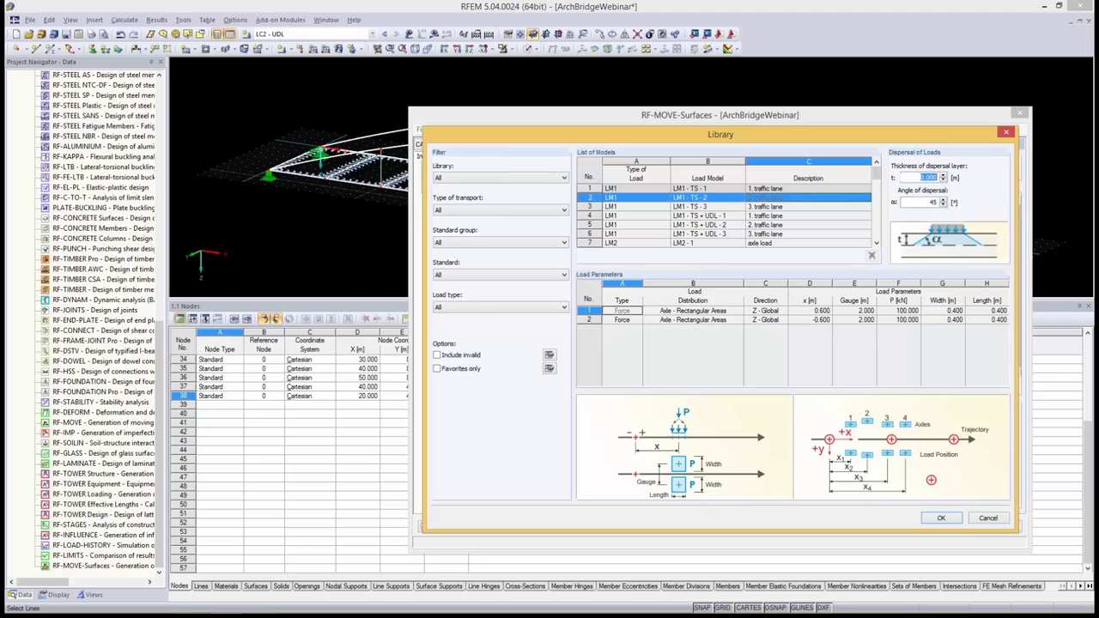
text(0.23)
key(Tab)
click(941, 518)
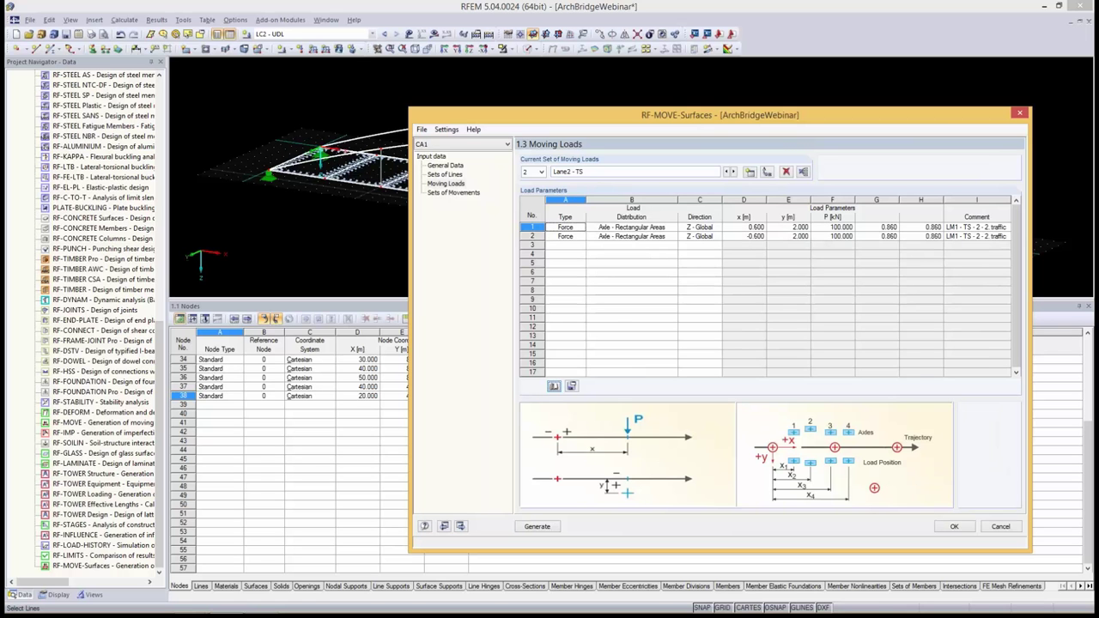
In the first set of movements, pair the line set Lane1 with the moving load set Lane1 - TS
click(453, 193)
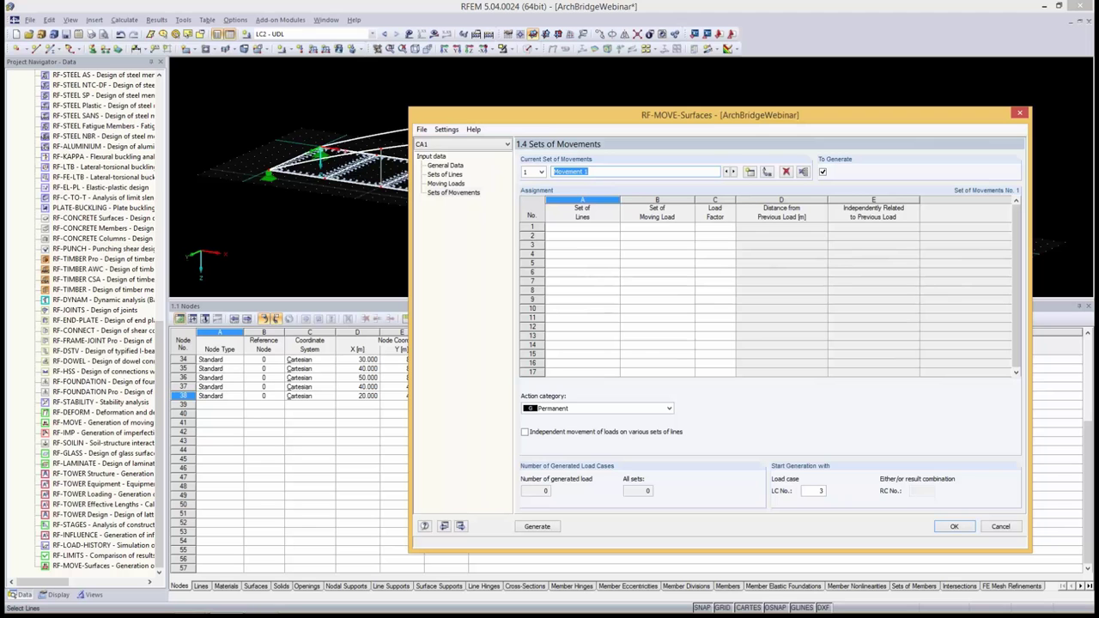
click(583, 228)
click(582, 227)
click(615, 228)
click(567, 236)
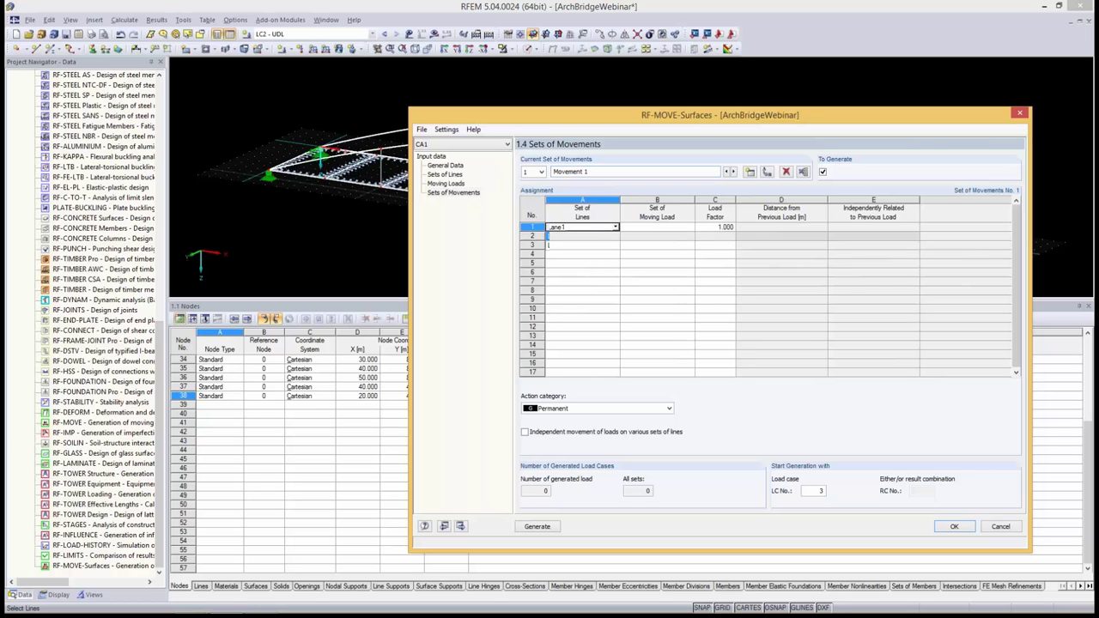
click(657, 227)
click(690, 227)
click(640, 238)
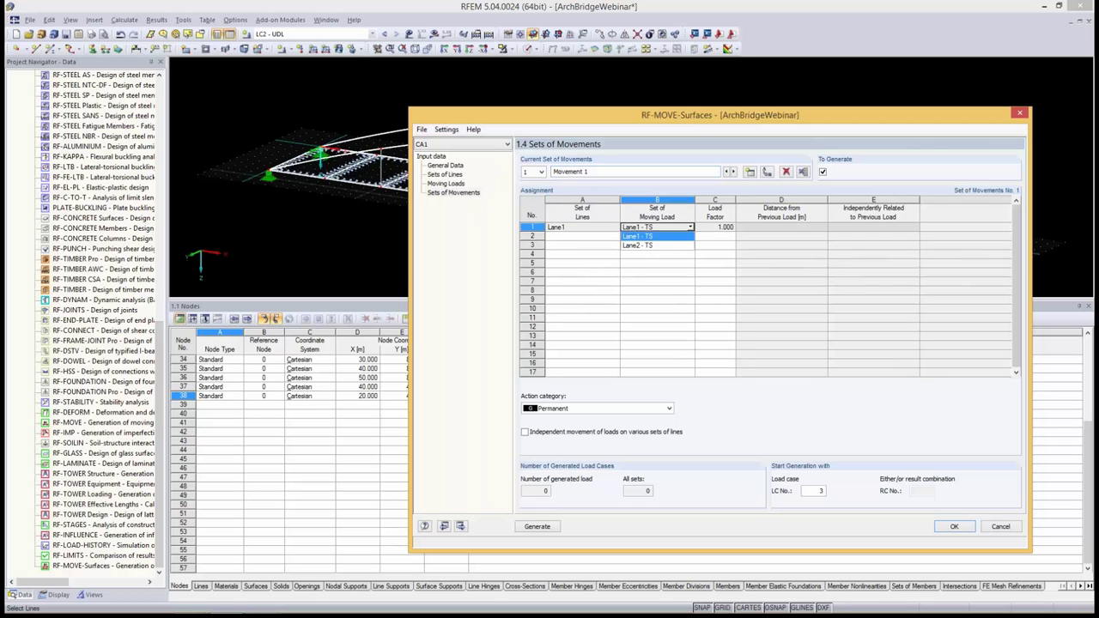
Add a second assignment row to Movement 1 pairing Lane2 with the moving load set Lane2 - TS
click(583, 236)
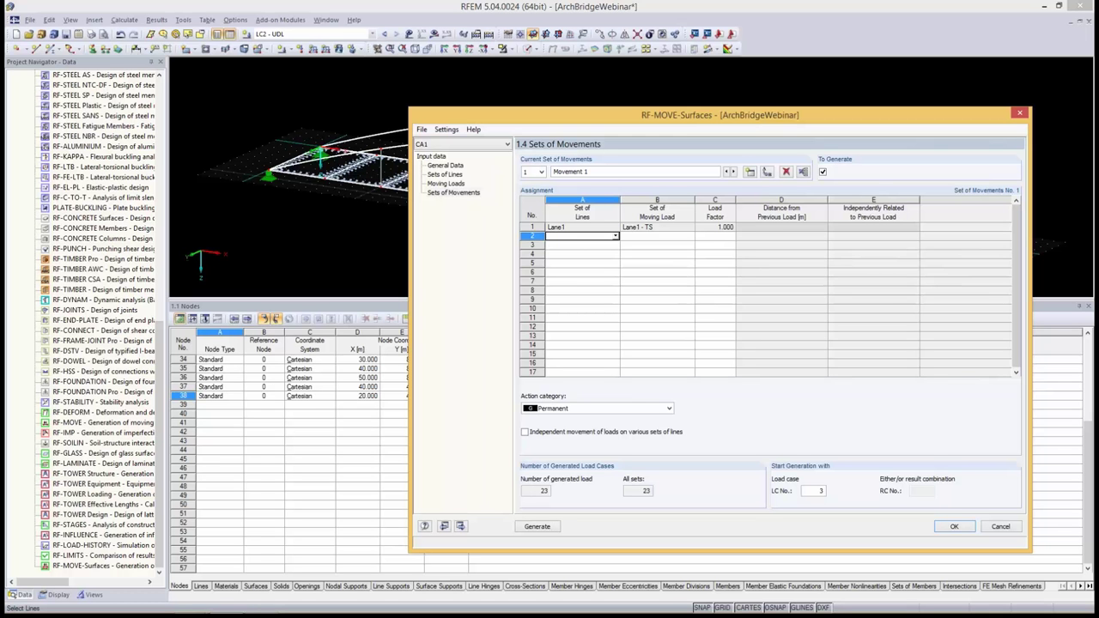
click(615, 236)
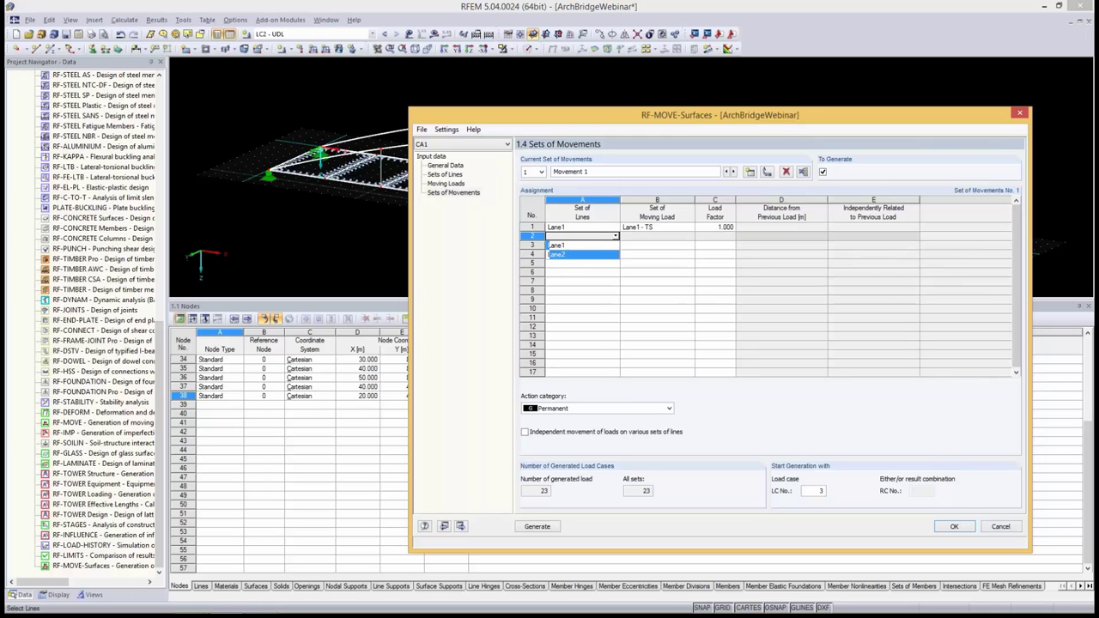
click(574, 255)
click(659, 236)
click(690, 236)
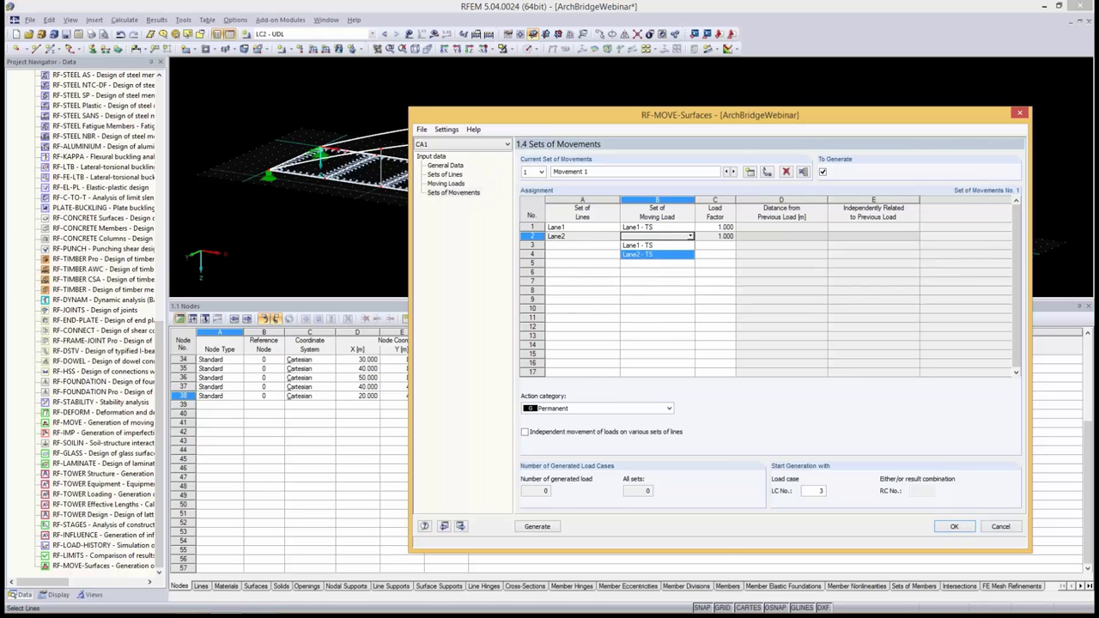
click(642, 255)
Set the action category to Imposed - category G: traffic area, and generate the moving load cases, exiting the module when finished
click(668, 408)
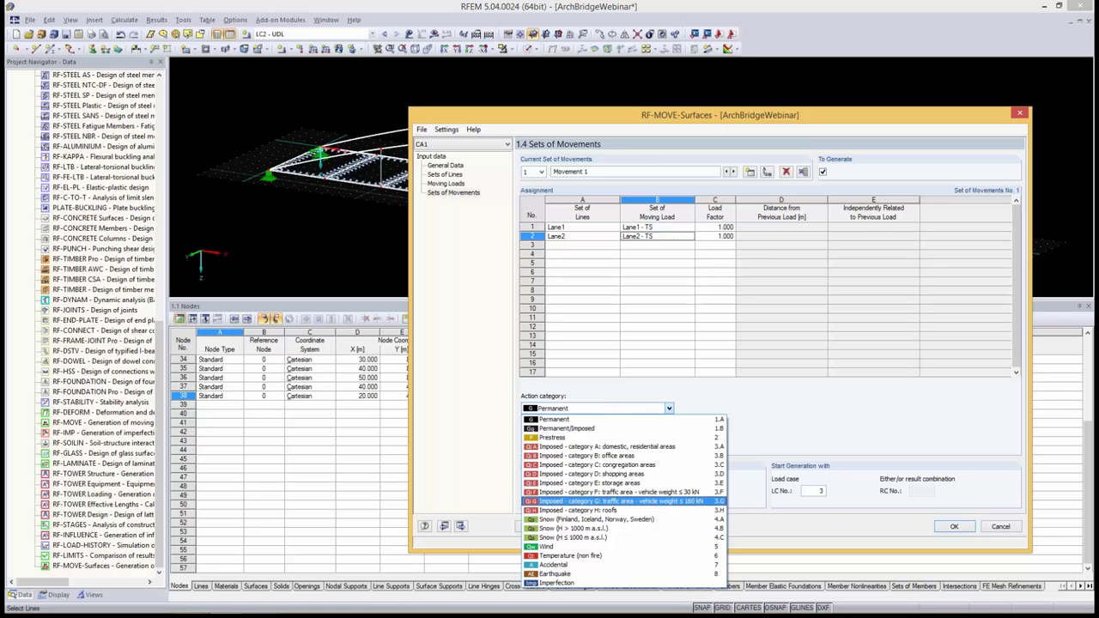
click(618, 501)
drag(550, 491, 538, 491)
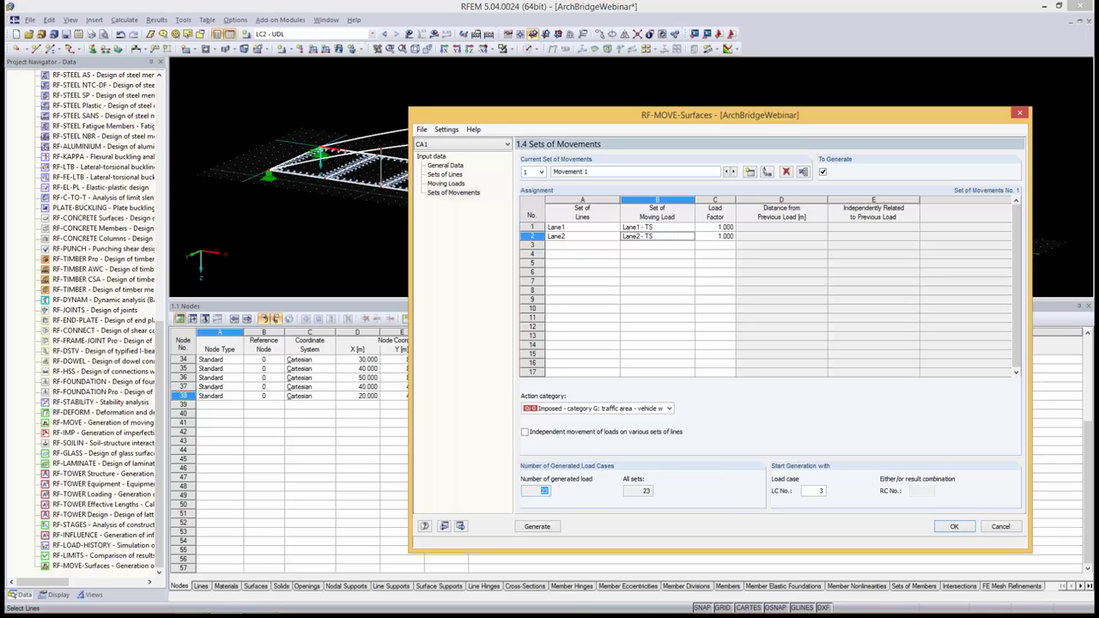
click(542, 490)
double_click(820, 490)
click(820, 491)
click(538, 526)
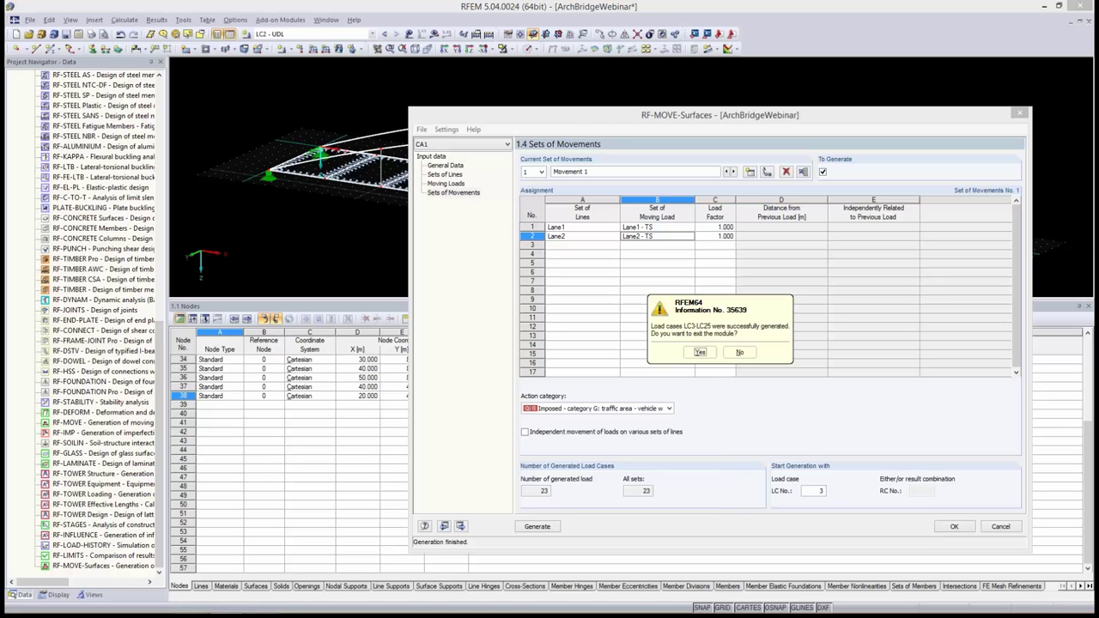
click(699, 352)
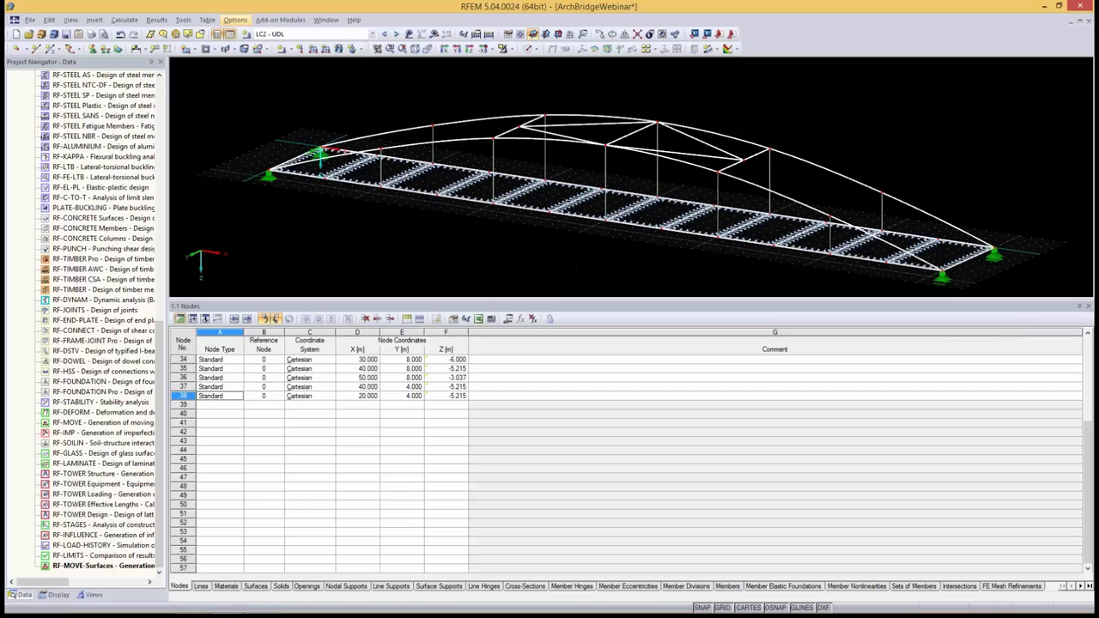
Display the loads of LC3, movement step 1/23, and enlarge the graphics area to show them in full
click(371, 33)
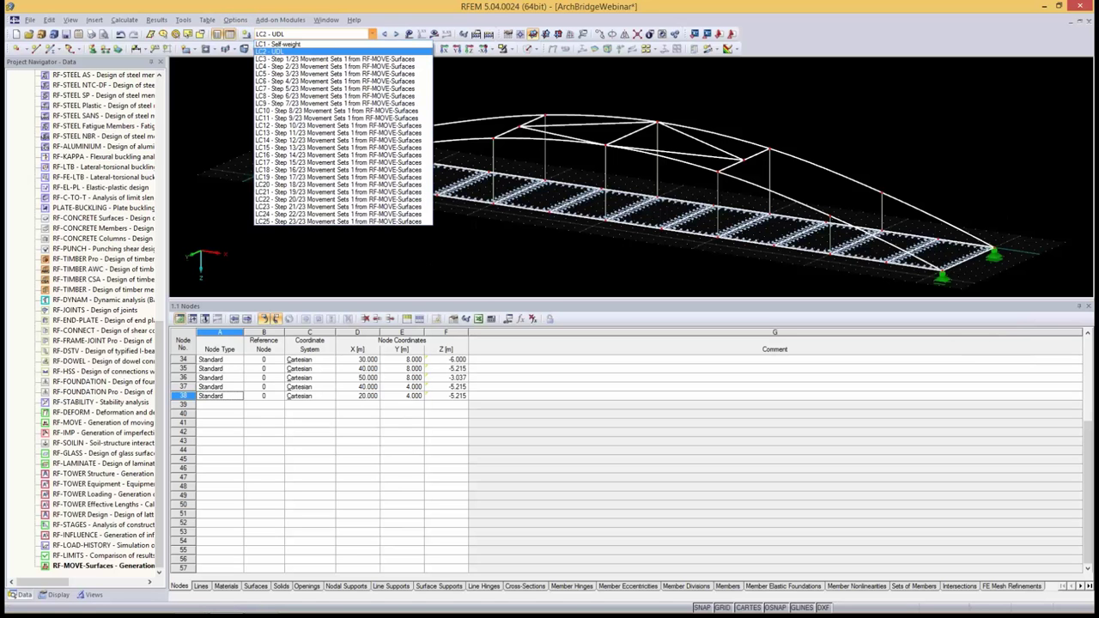
click(326, 58)
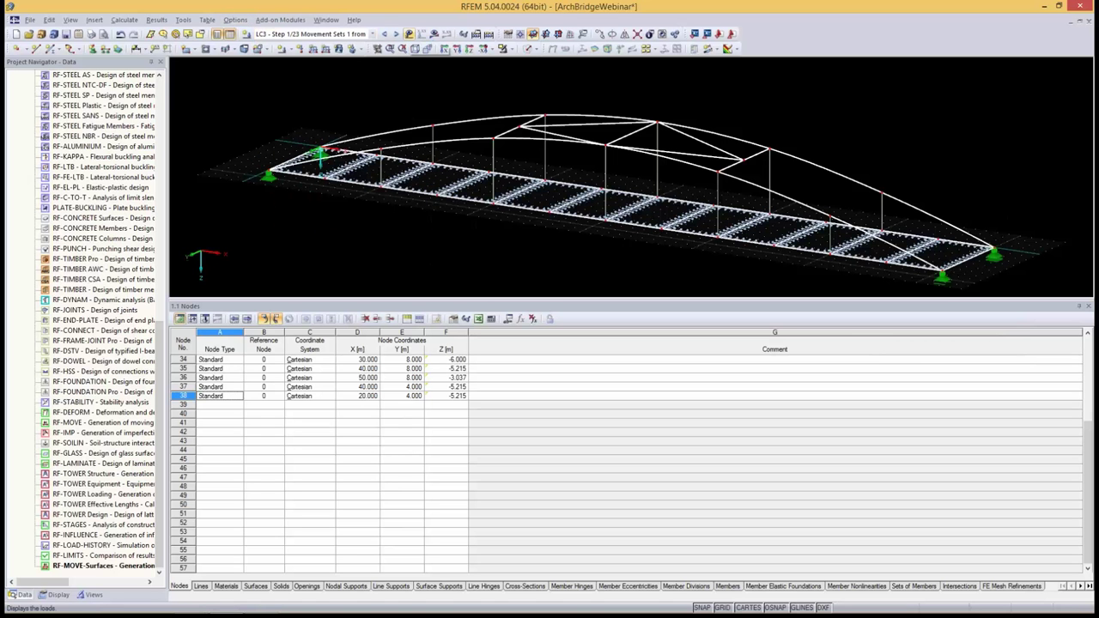
click(409, 35)
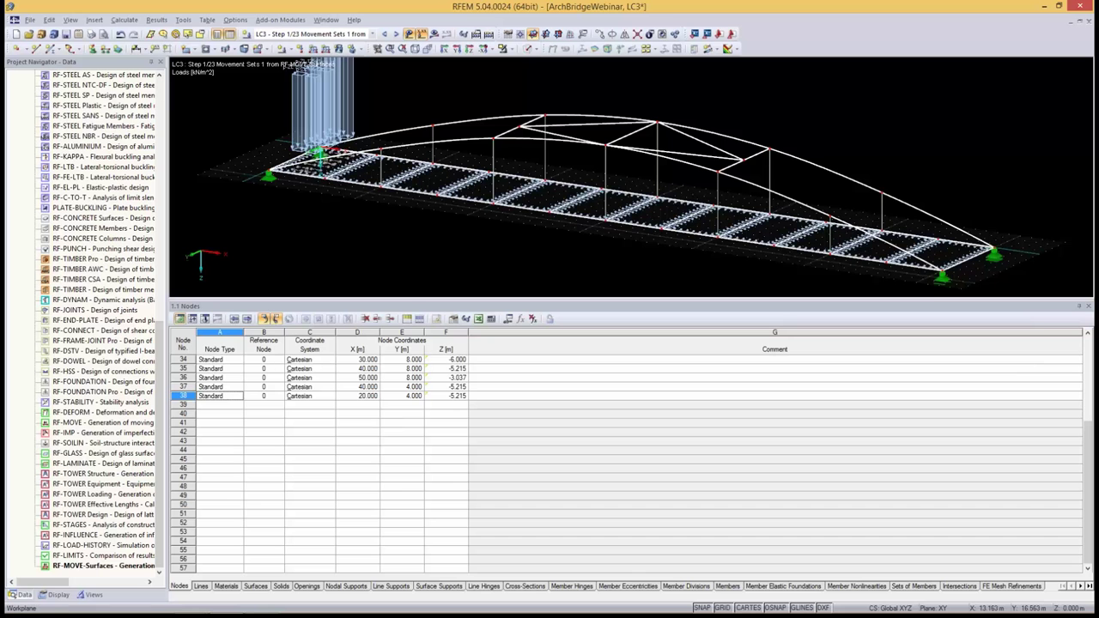
middle_drag(549, 188, 542, 207)
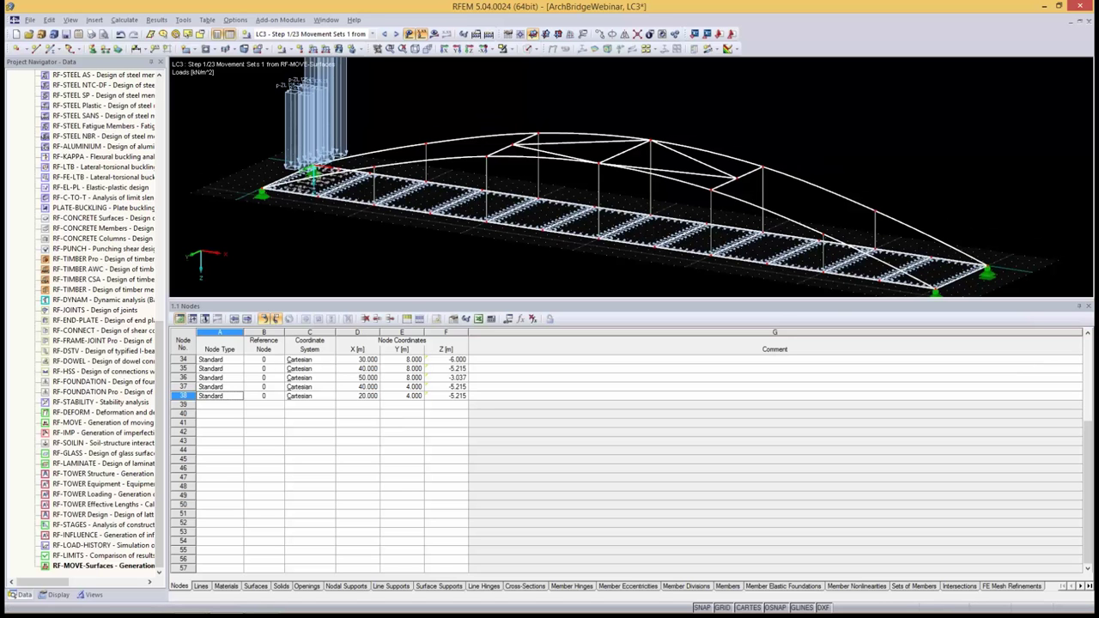
drag(481, 299, 481, 504)
middle_drag(436, 297, 436, 414)
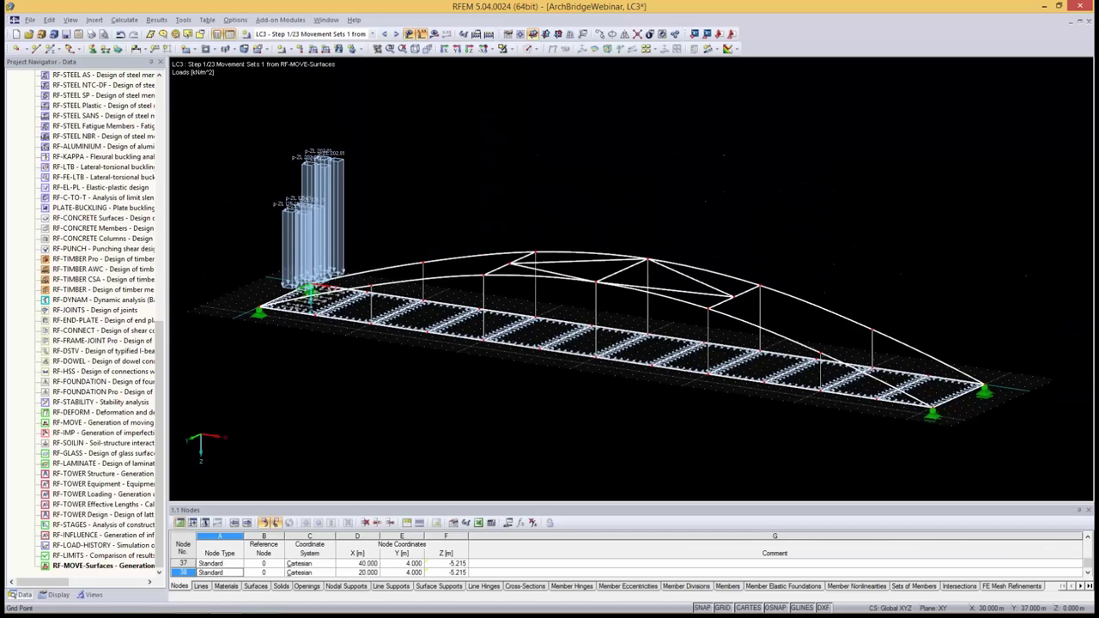
scroll(436, 414, up, 1)
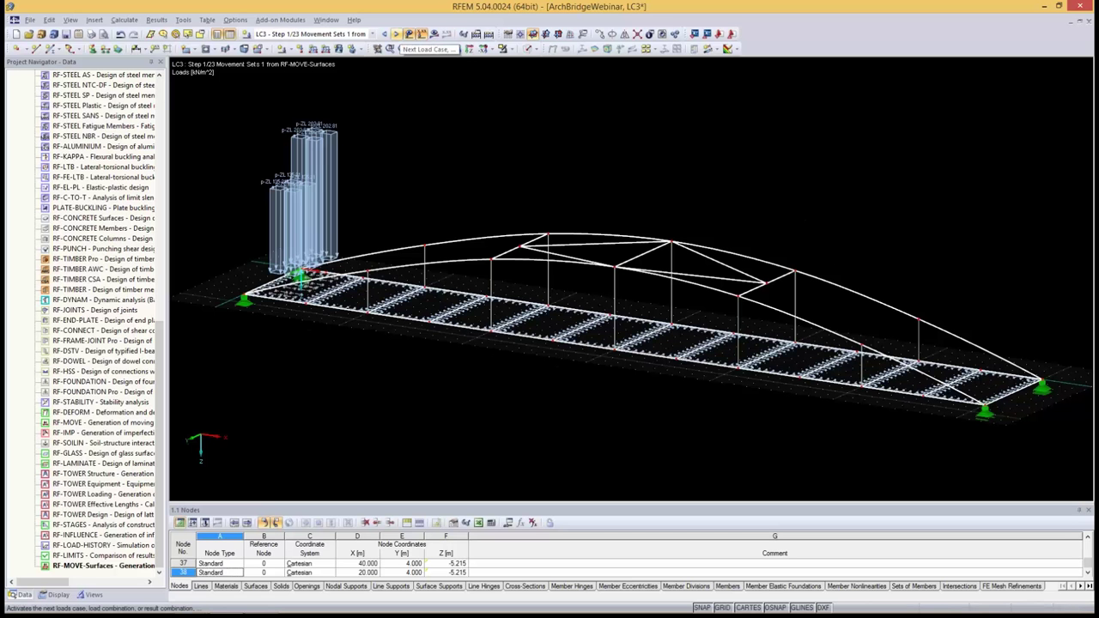
Step through the generated load cases from LC3 to LC25, examining the tandem loads' positions along the deck
click(395, 34)
click(396, 34)
click(396, 33)
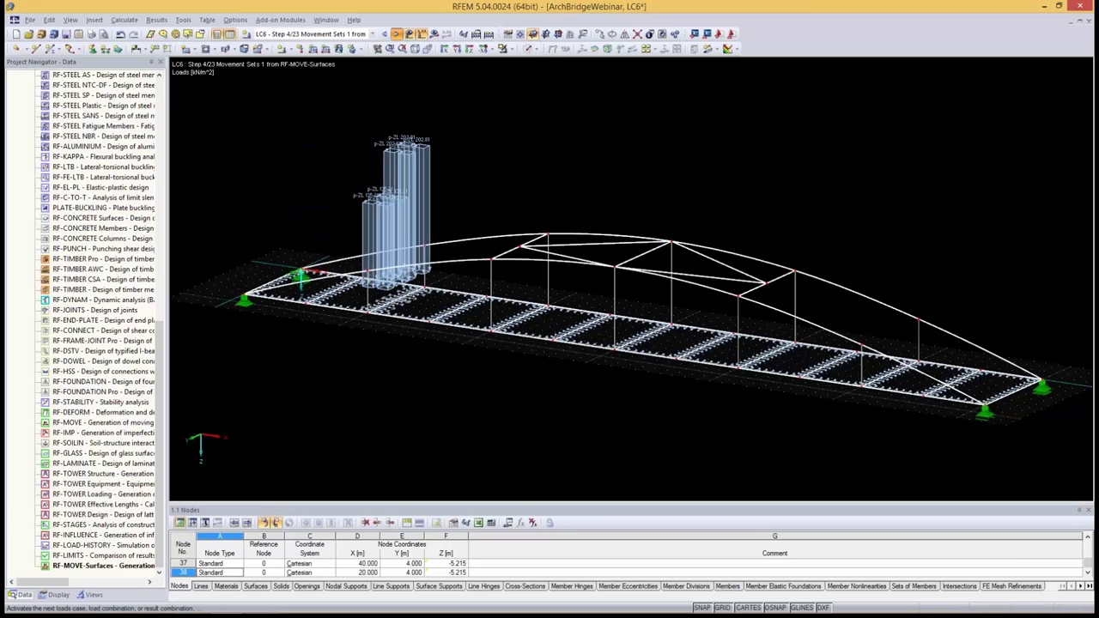
click(396, 33)
click(395, 33)
click(395, 33)
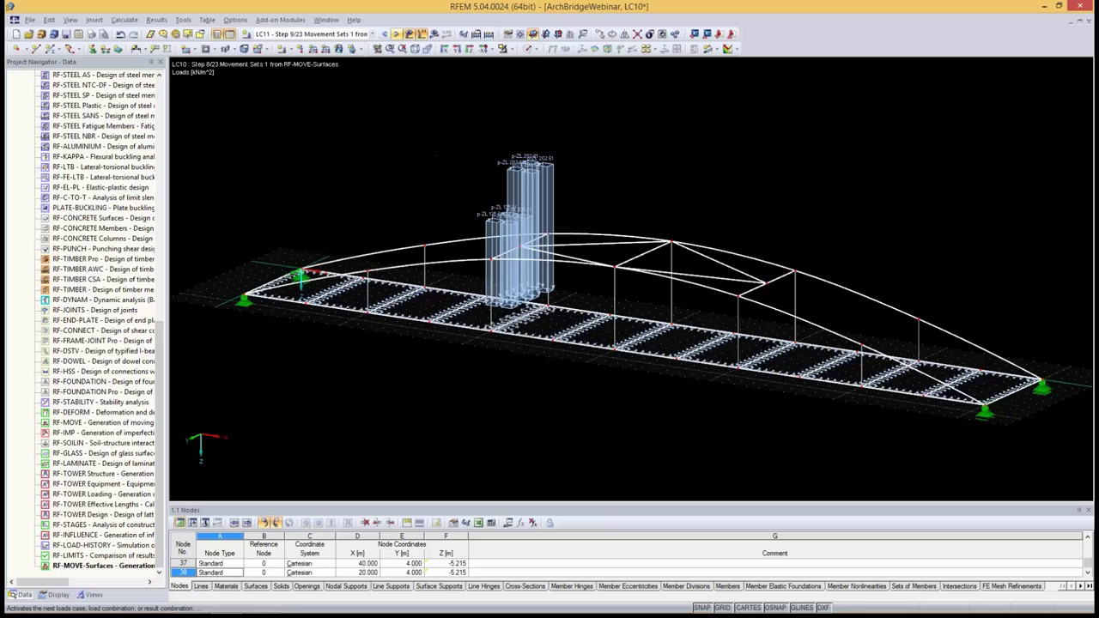
click(395, 34)
click(395, 33)
click(395, 34)
click(395, 33)
click(396, 33)
click(395, 33)
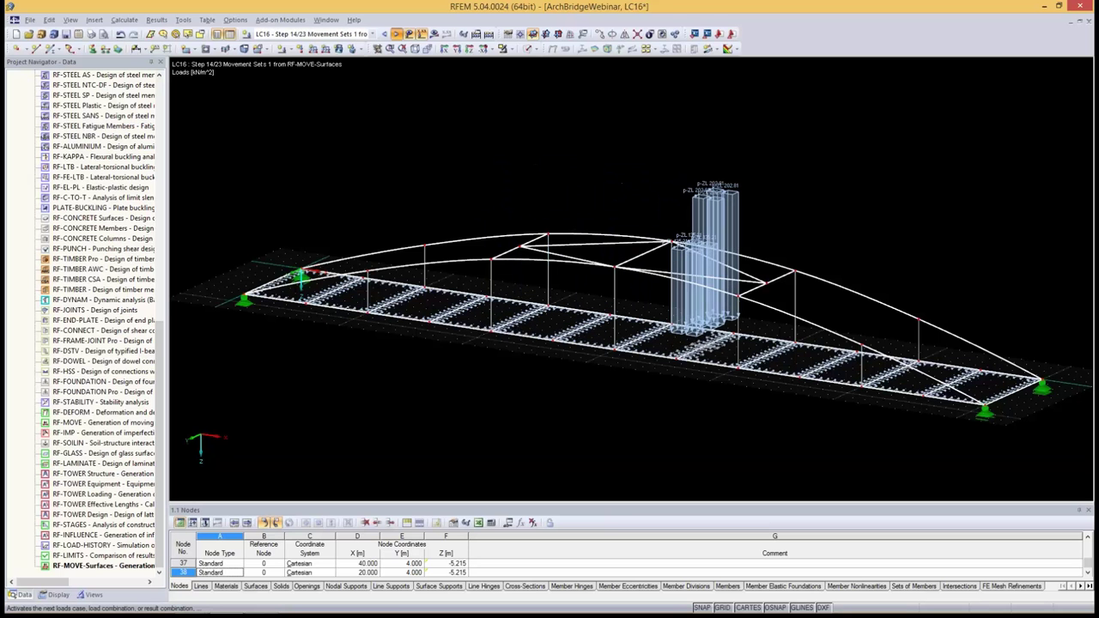
click(396, 33)
click(396, 33)
click(396, 34)
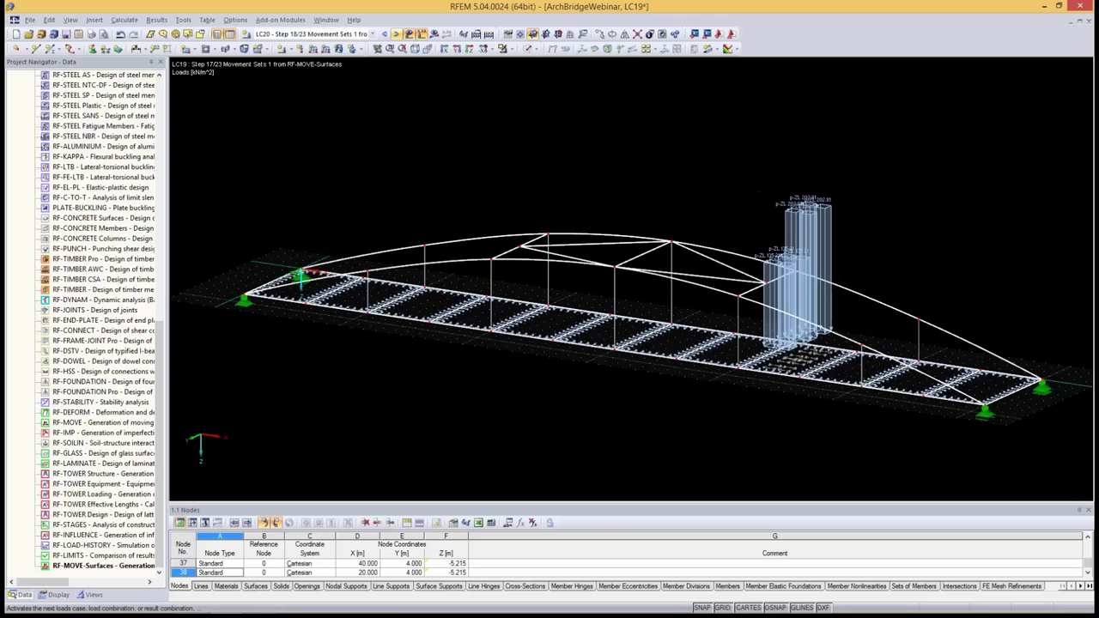
click(396, 33)
click(396, 33)
click(396, 34)
click(395, 34)
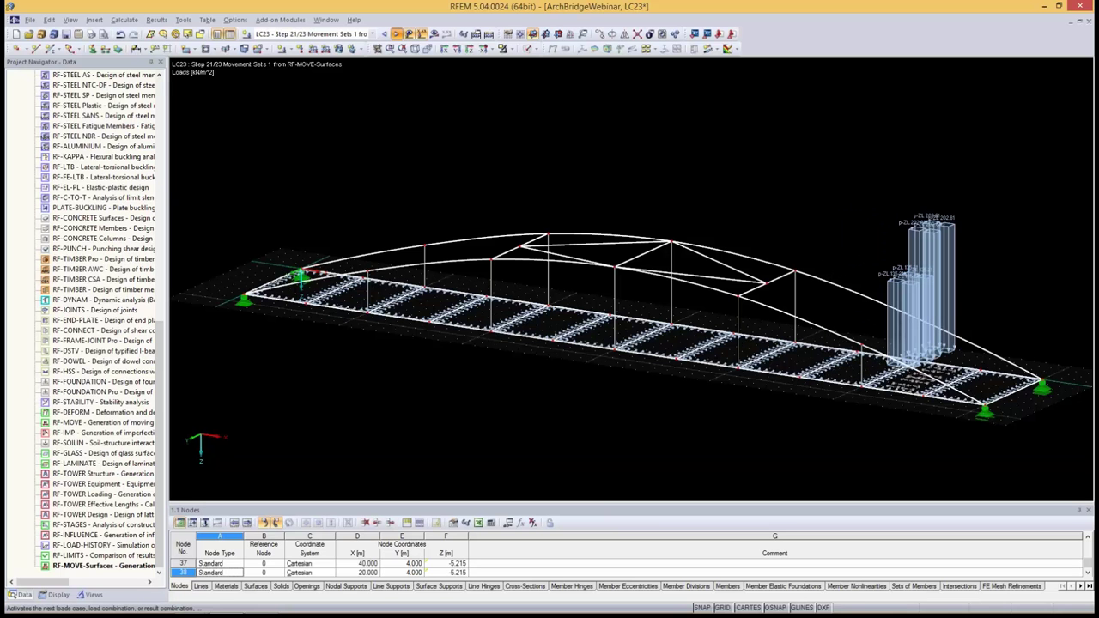
click(396, 33)
click(396, 34)
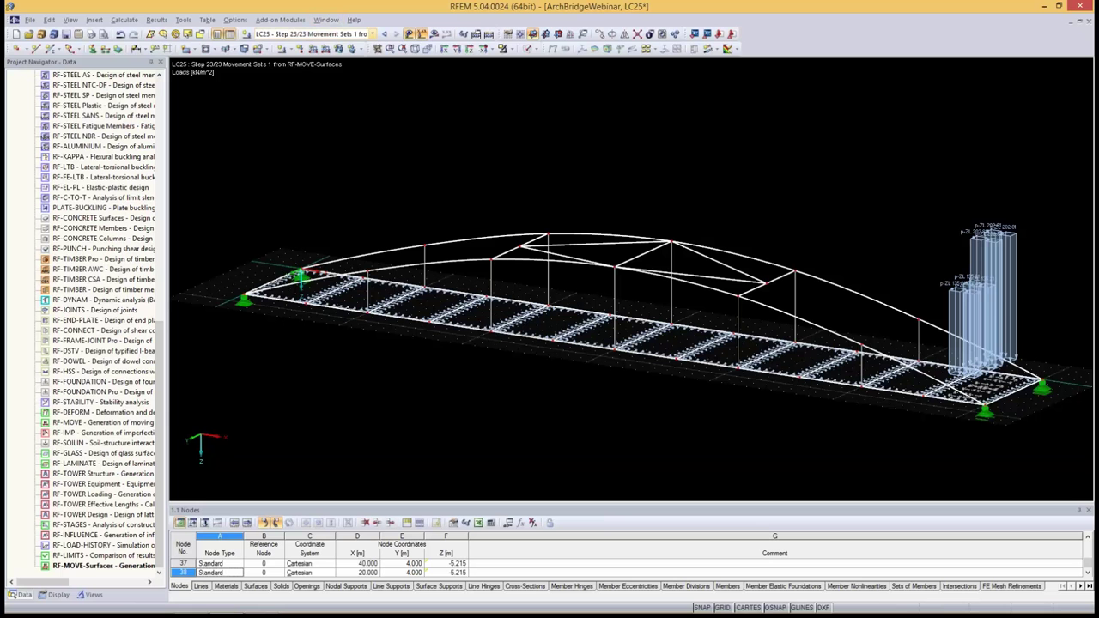
Review the loads of LC1 Self-weight, LC2 UDL and the first movement step LC3 in turn
click(371, 33)
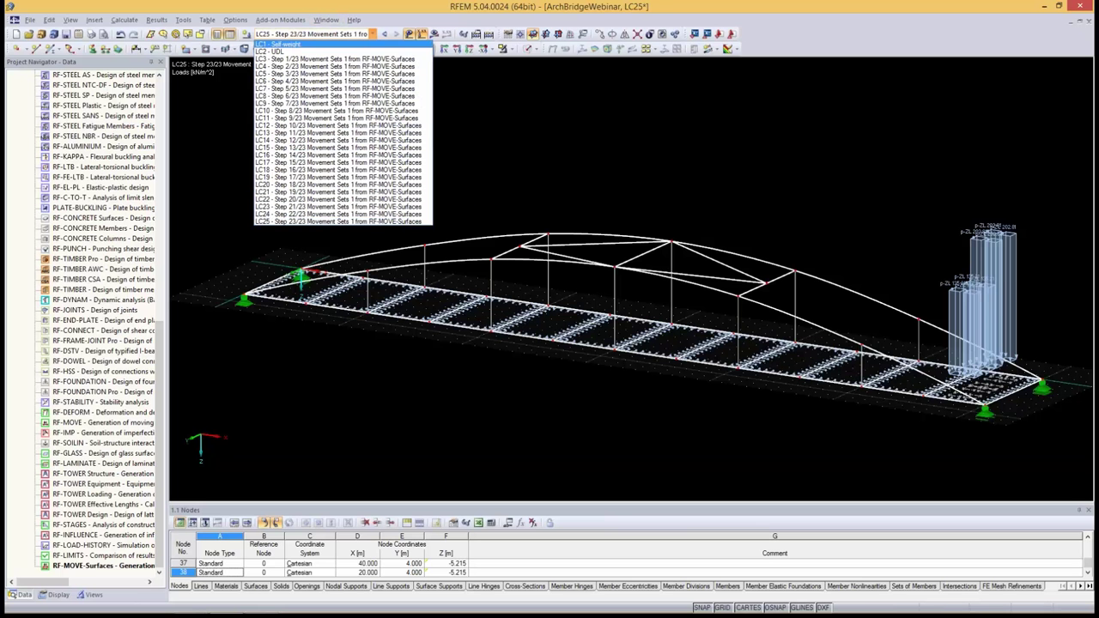
click(292, 44)
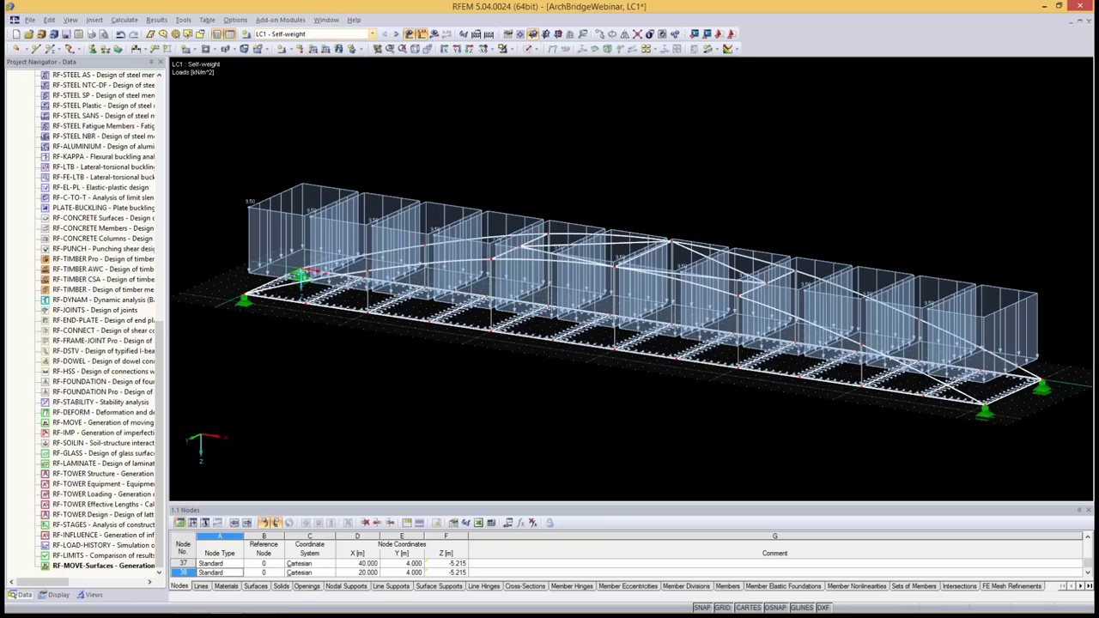
click(396, 33)
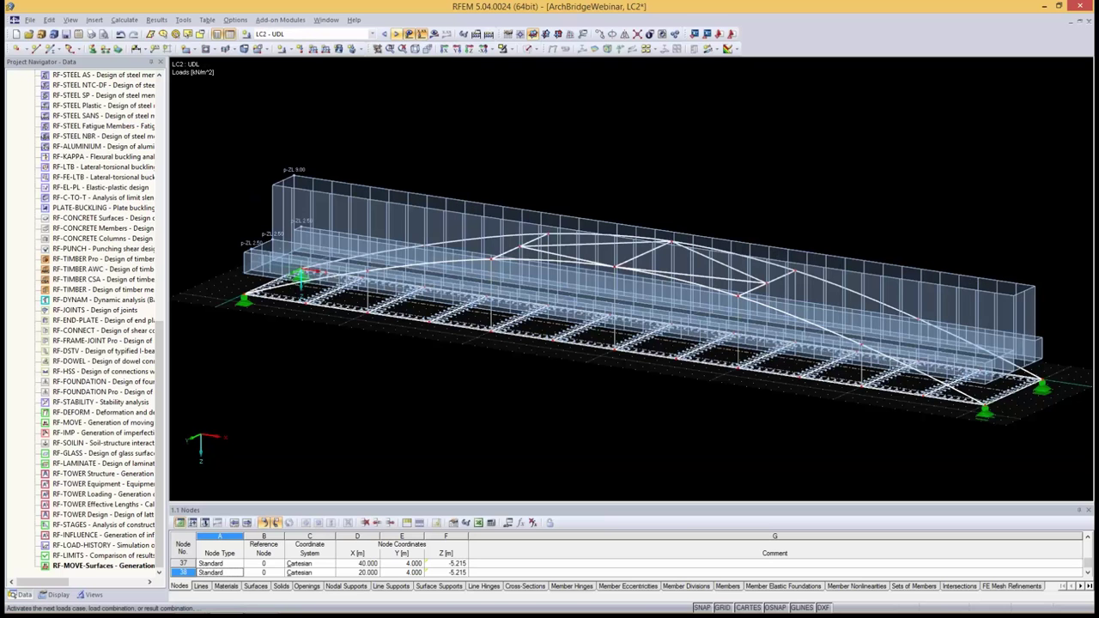
click(395, 33)
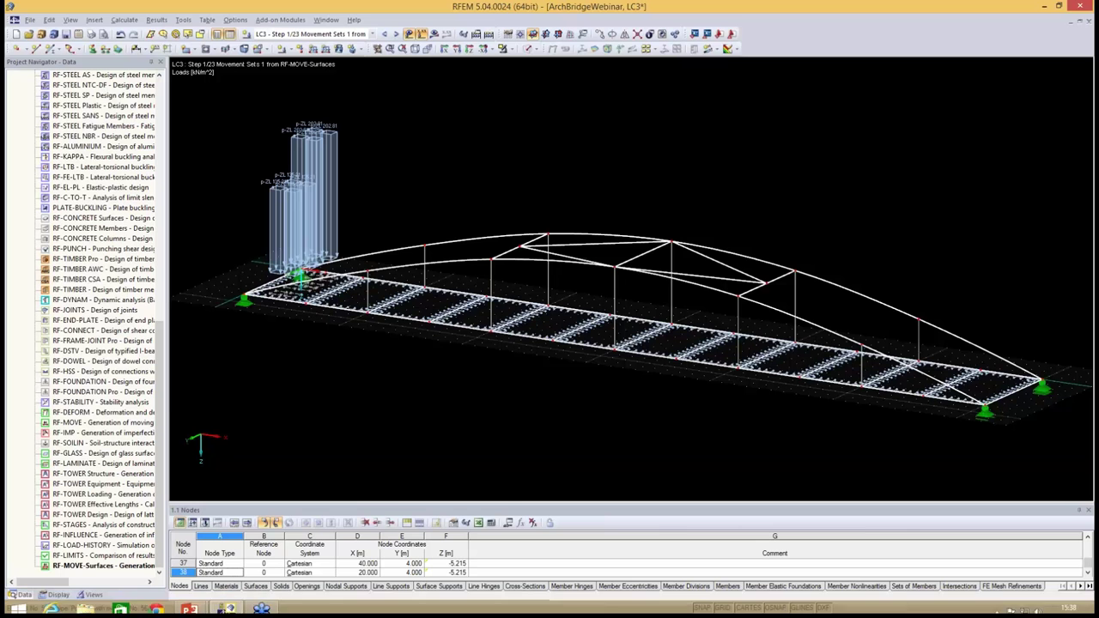
key(alt+Tab)
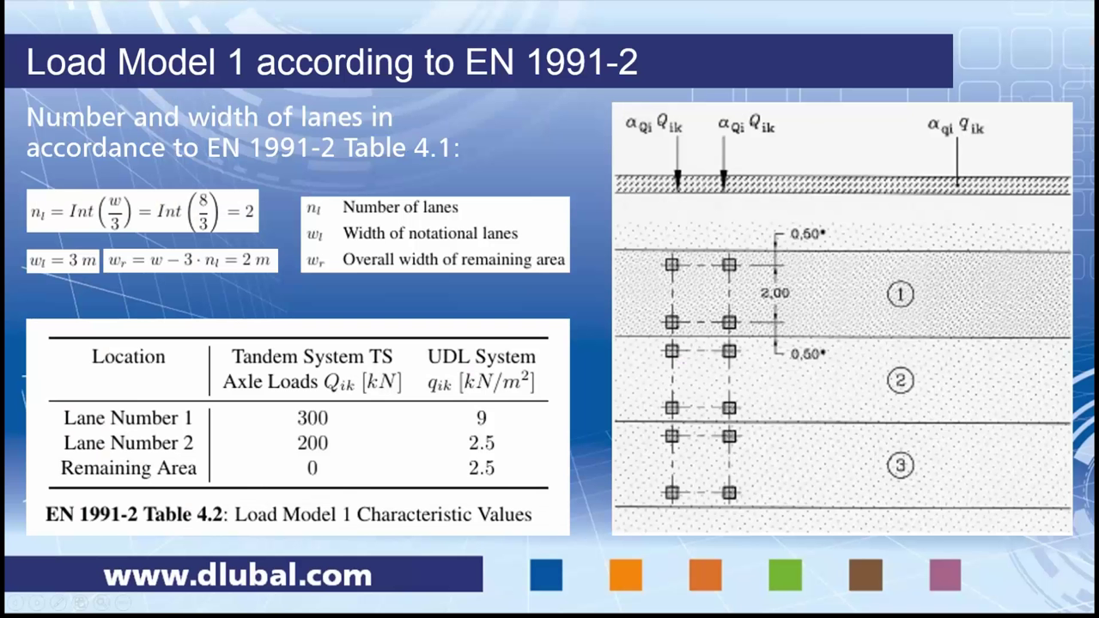
key(Right)
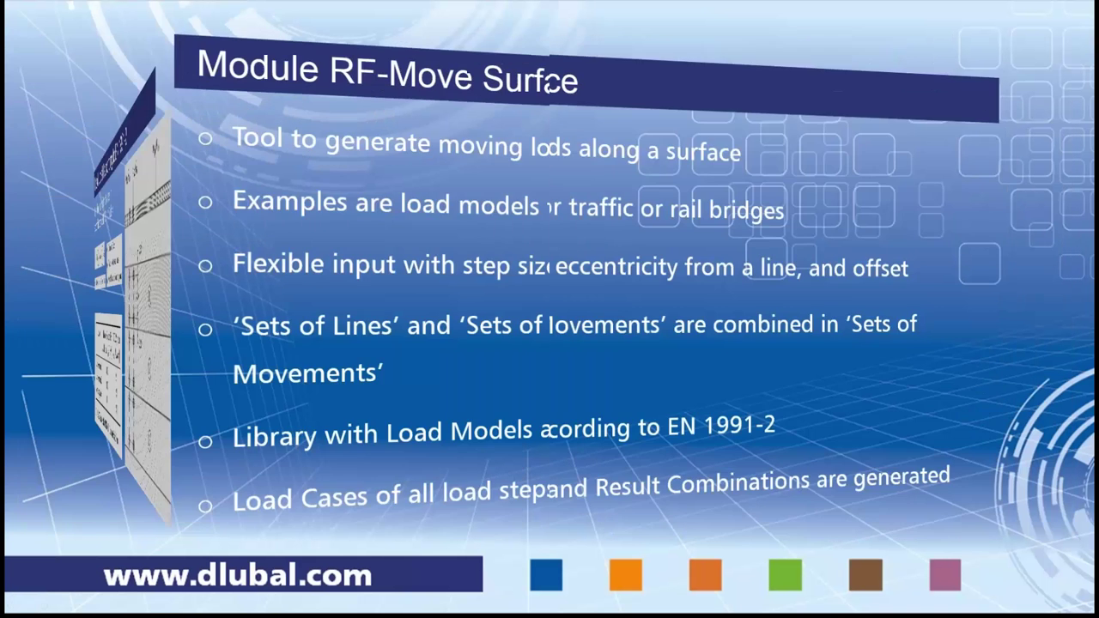
key(Right)
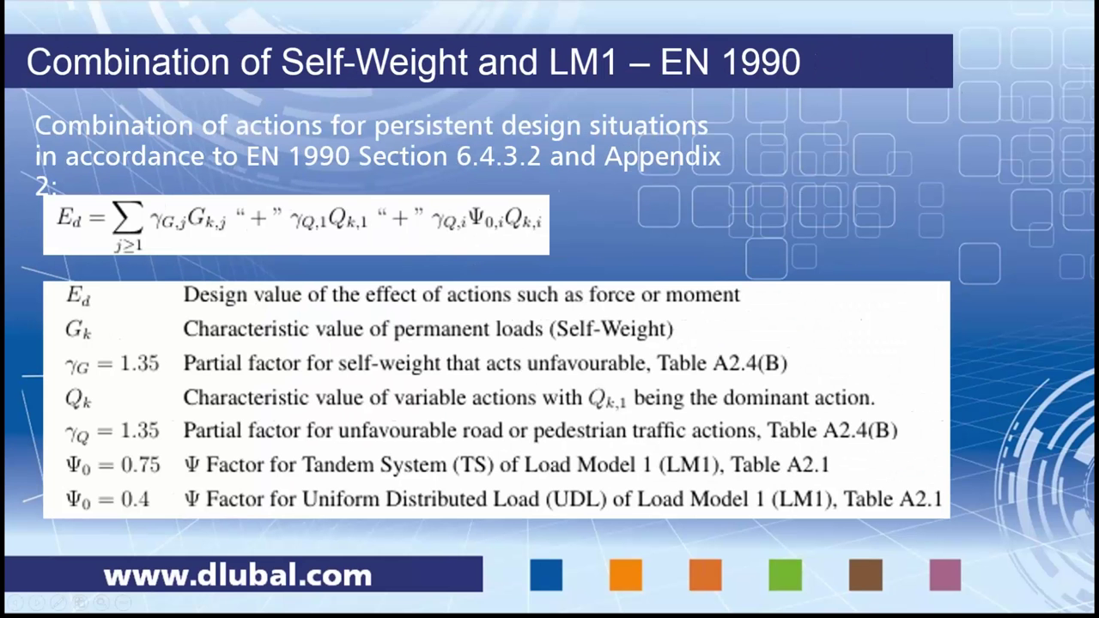
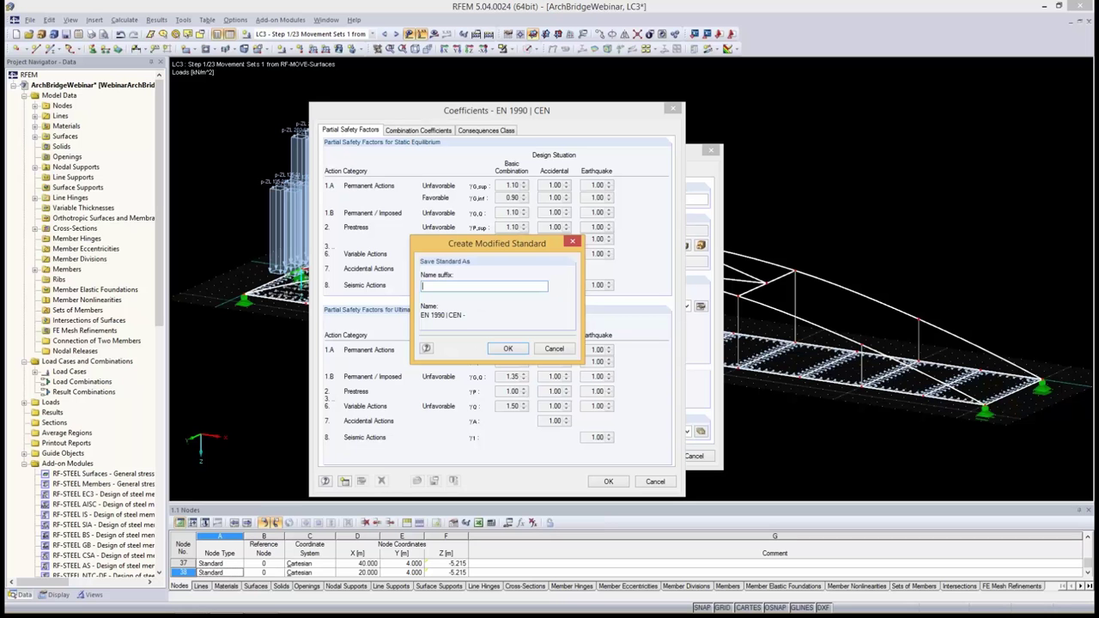
Create a modified EN 1990 standard with the suffix CEN LM1 and set its ultimate limit state factor for unfavorable variable actions to 1.35
text(CEN LM1)
key(Return)
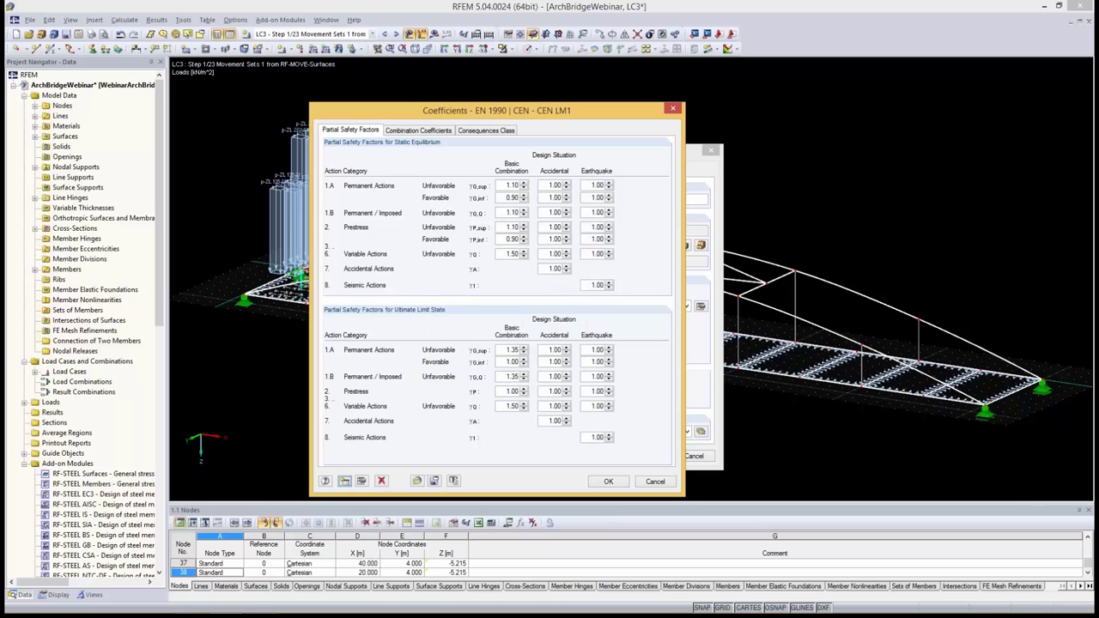
double_click(512, 406)
text(1.35)
key(Tab)
click(607, 480)
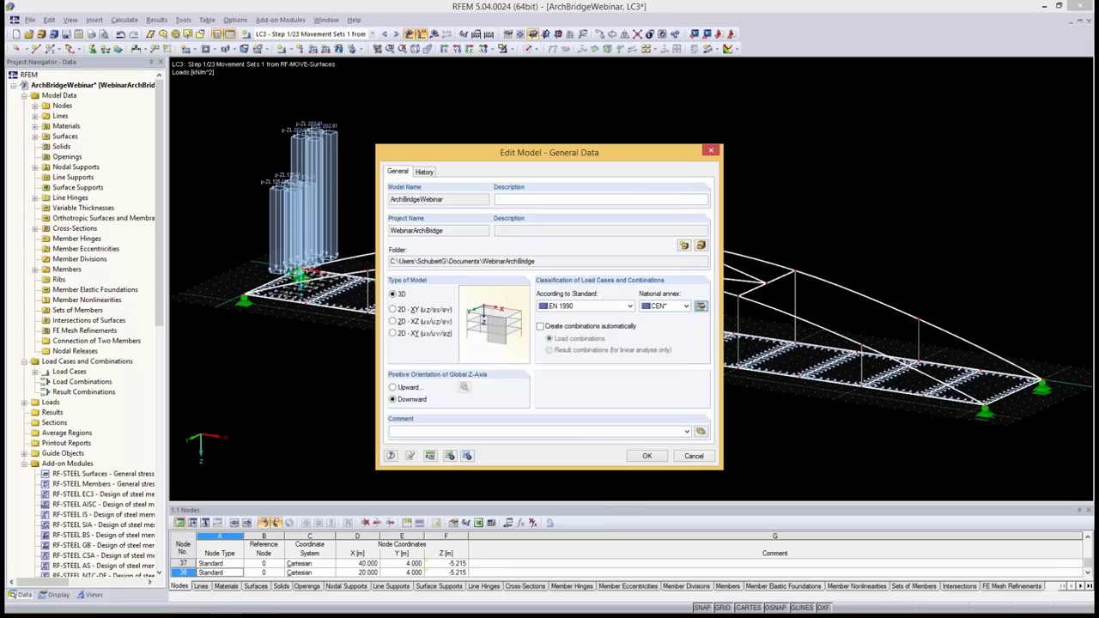
Enable automatic creation of load combinations in the model's general data and apply the change
click(540, 326)
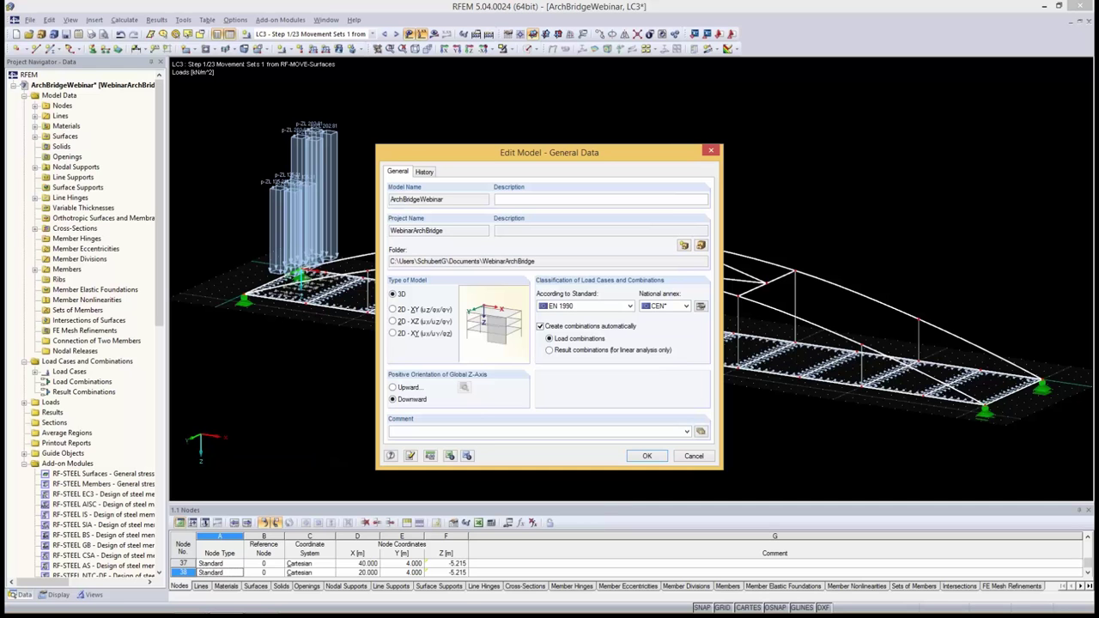
click(646, 456)
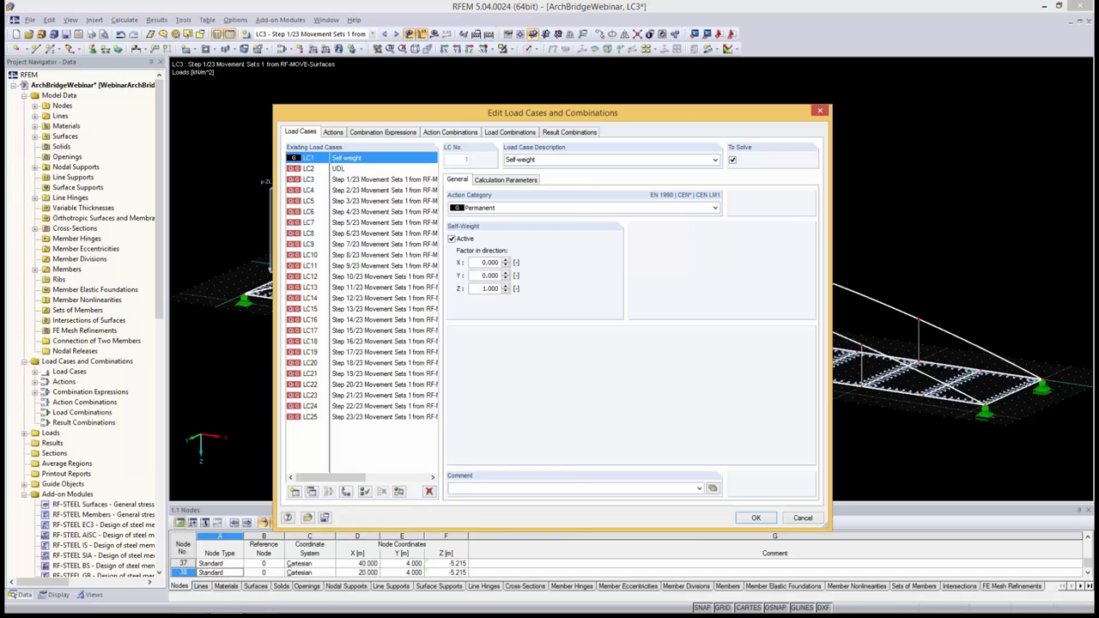
drag(587, 111, 549, 100)
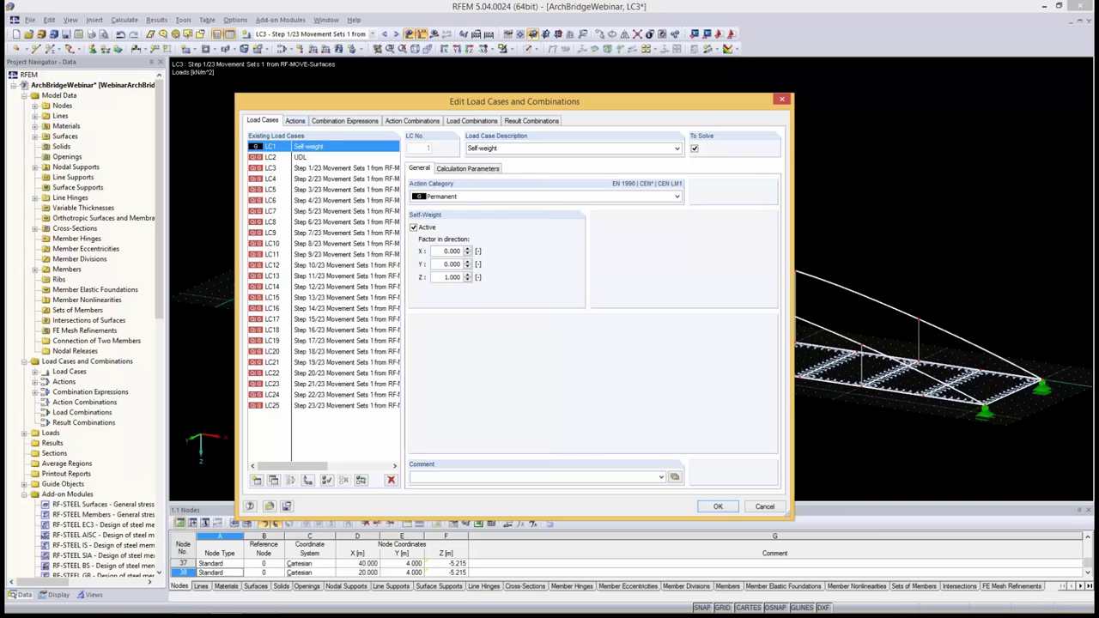
Review the load cases assigned to action A2 Imposed and set them to act differently
click(295, 121)
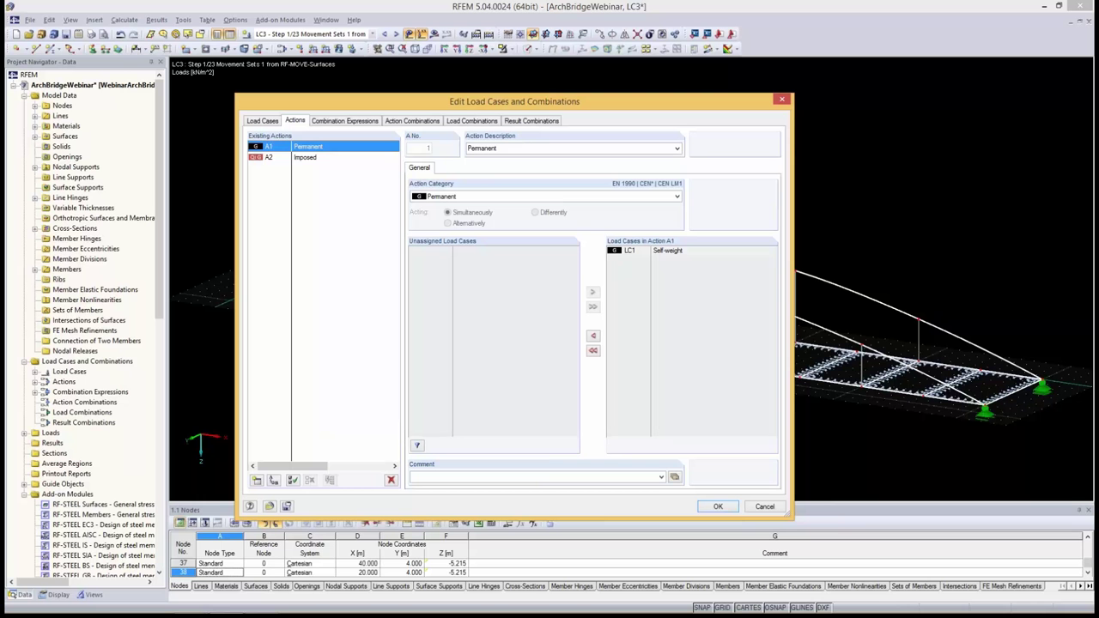
click(306, 158)
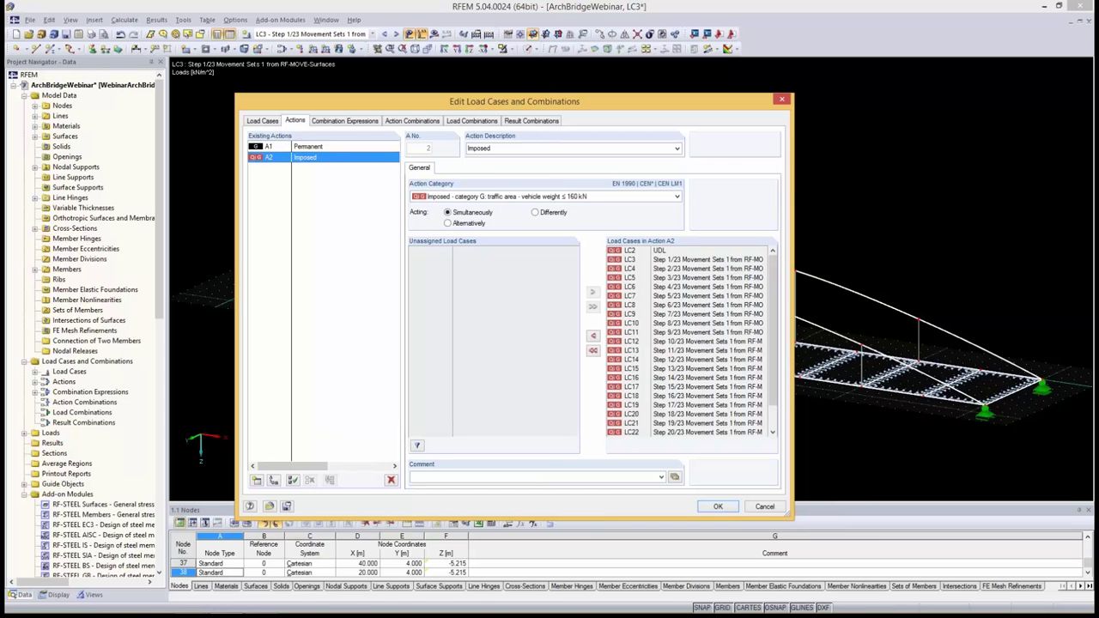
scroll(691, 396, down, 1)
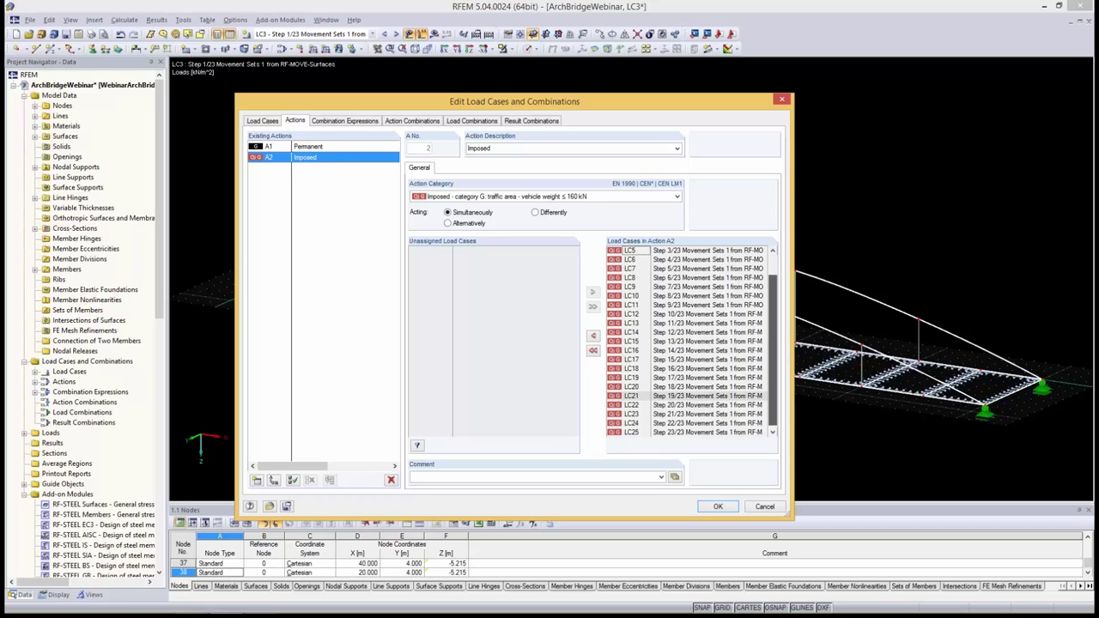
scroll(691, 395, up, 1)
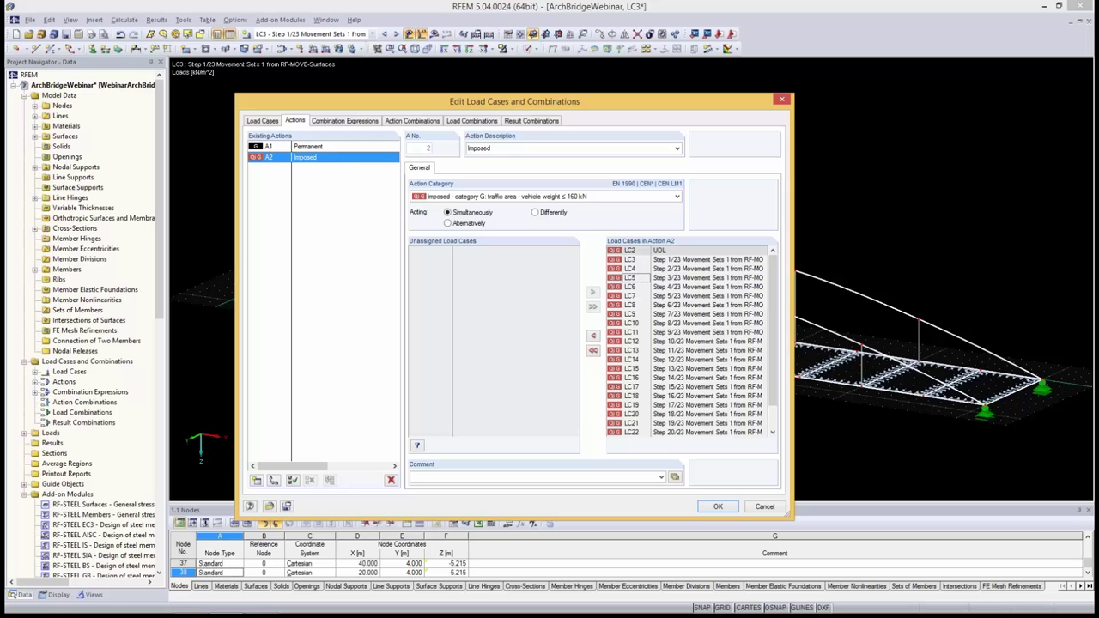
click(661, 251)
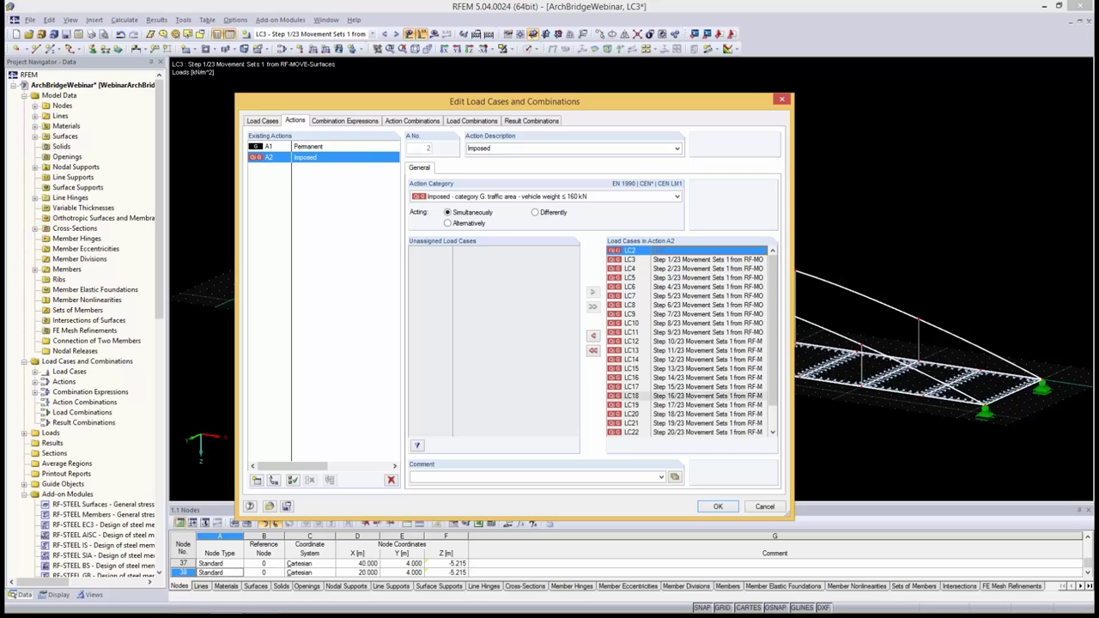
click(687, 259)
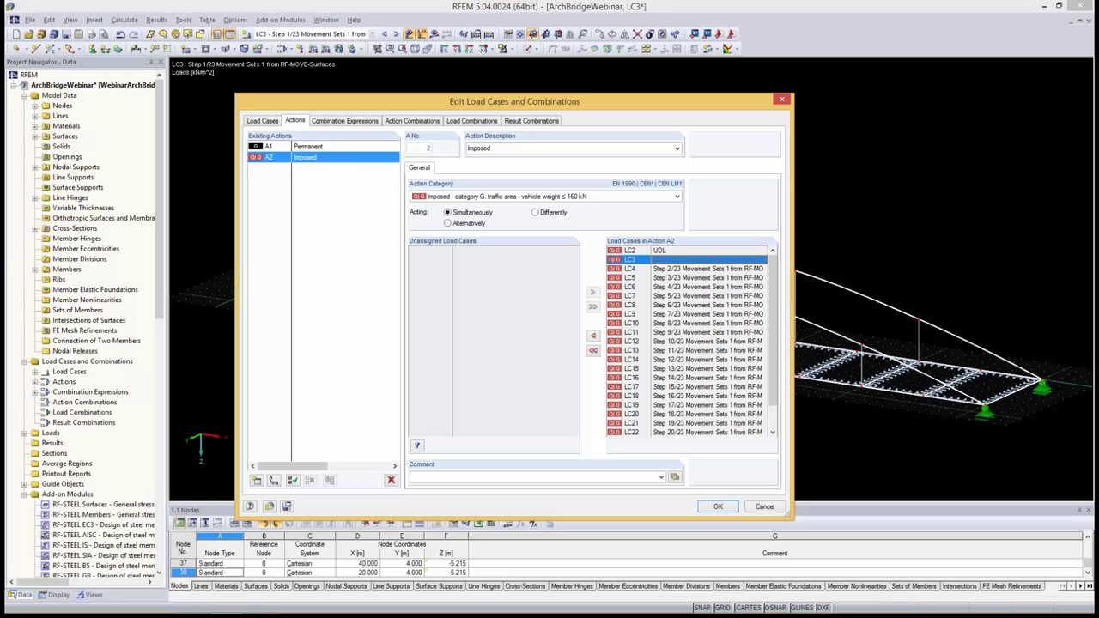
click(678, 251)
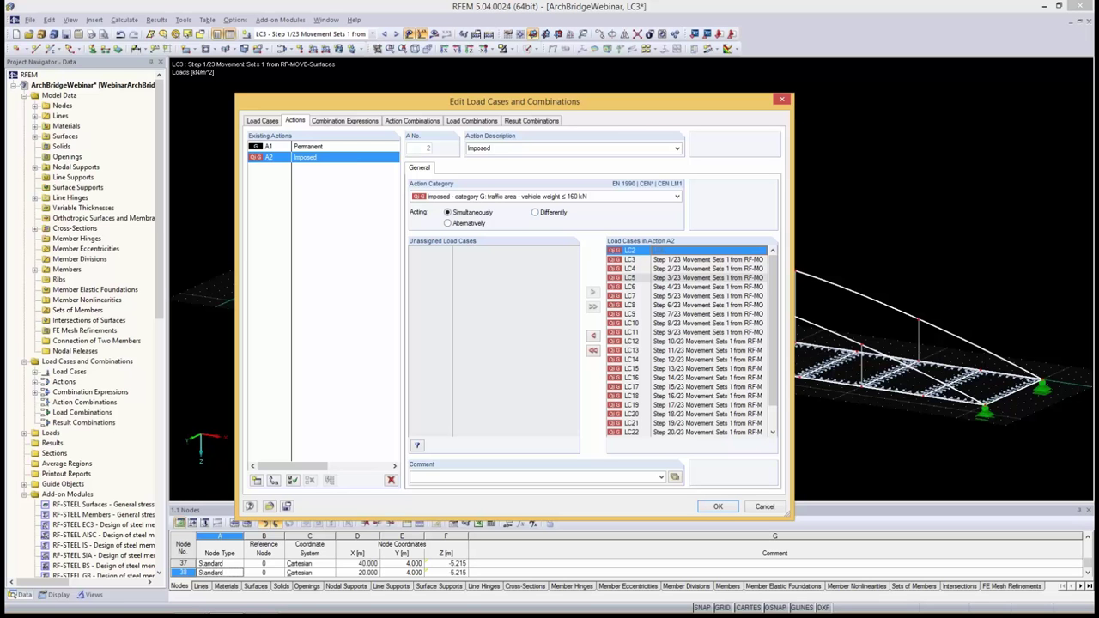
click(535, 212)
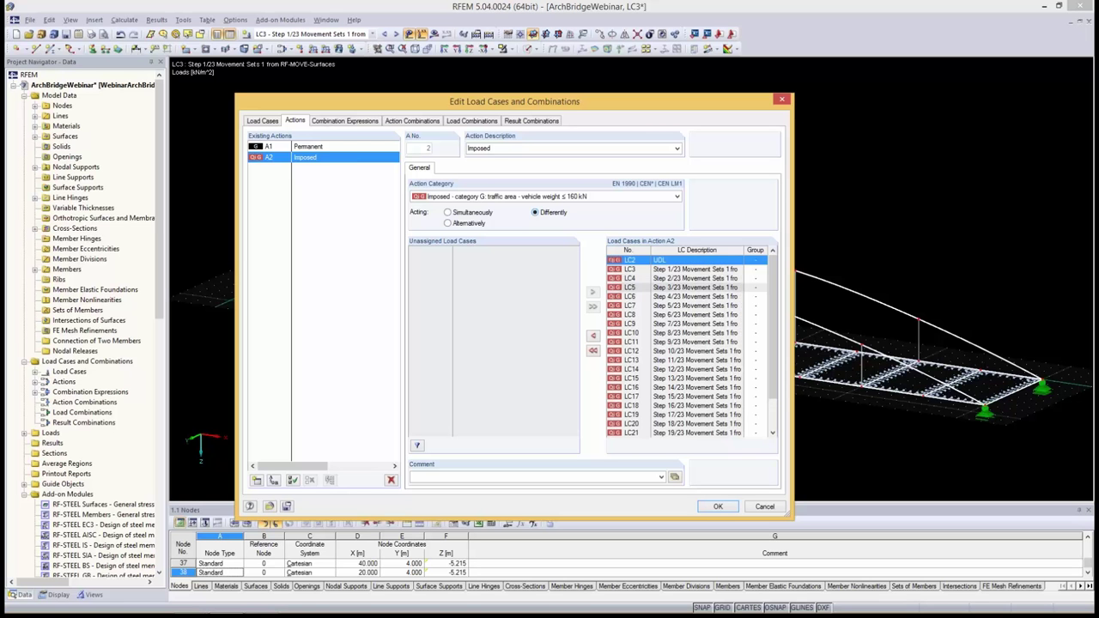
Assign the movement load cases LC3 to LC25 in action A2 to group 1, leaving LC2 UDL ungrouped
click(697, 269)
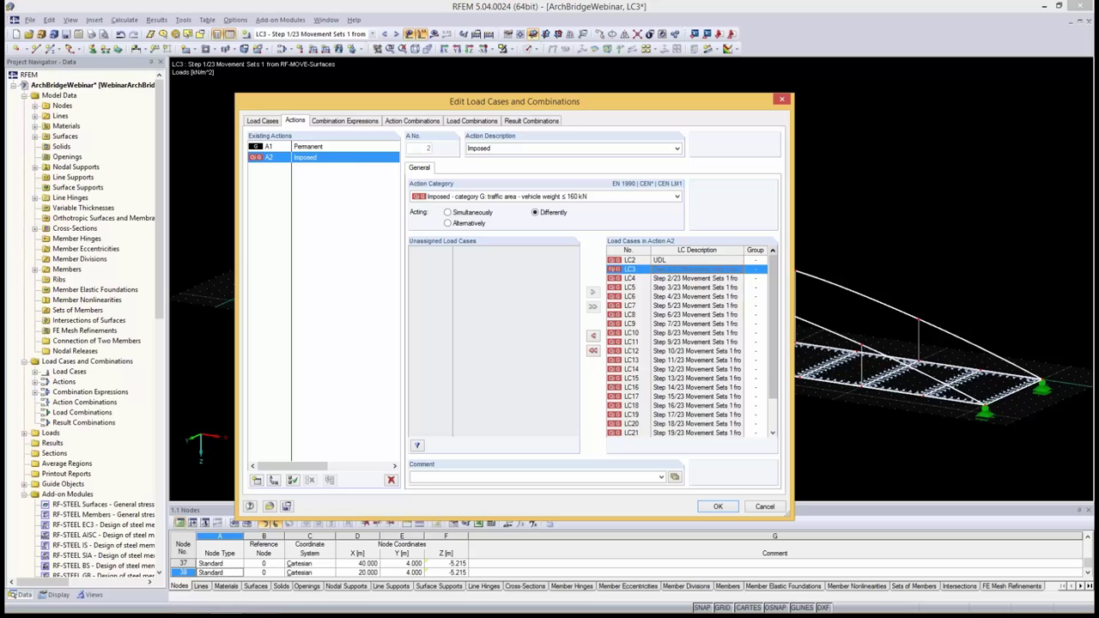
click(755, 269)
click(763, 270)
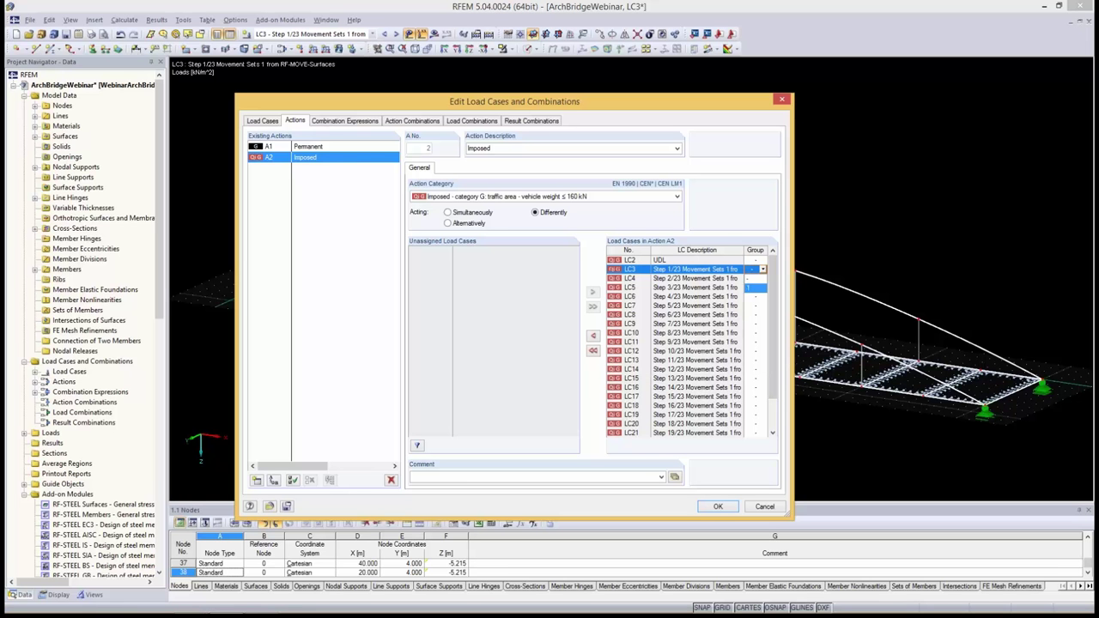
click(756, 288)
click(756, 278)
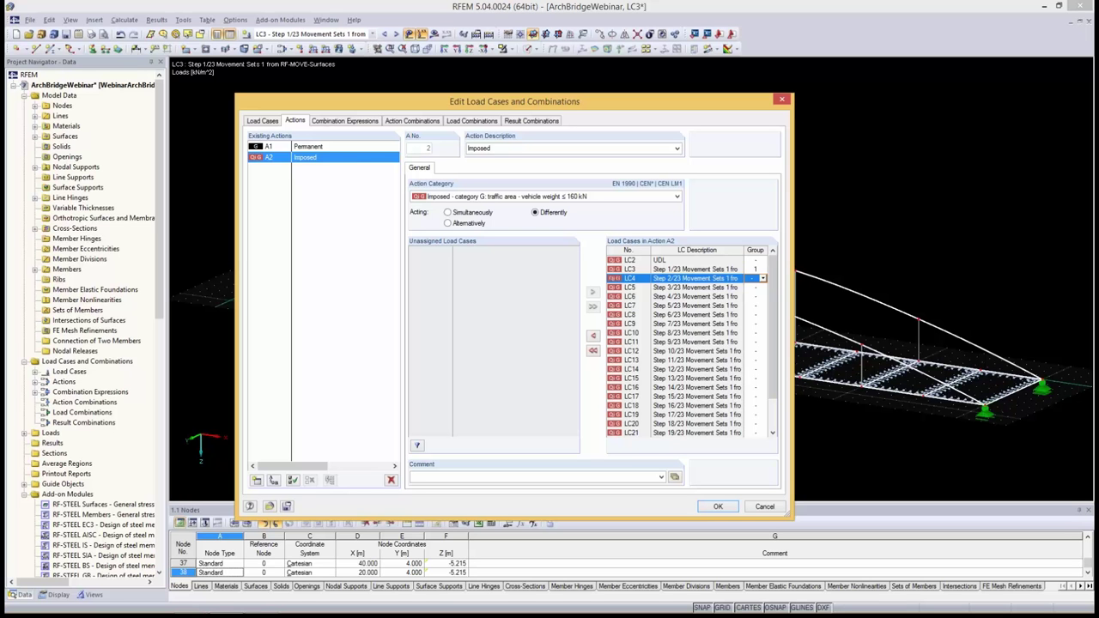
text(1)
key(Down)
text(1)
key(Down)
text(1)
key(Down)
text(1)
key(Down)
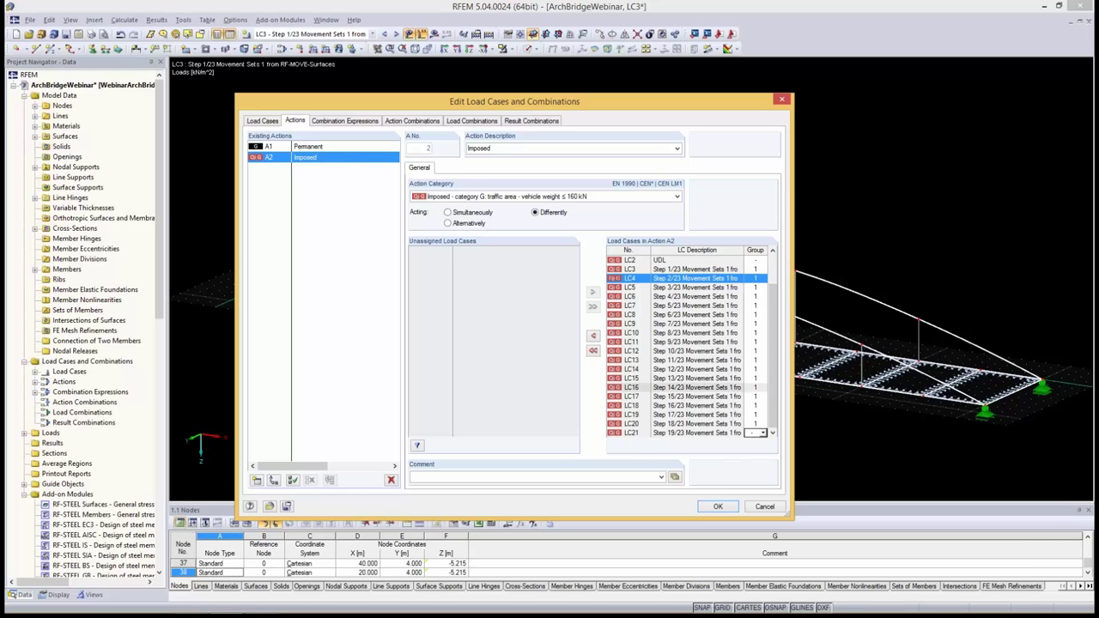
key(1)
key(Down)
key(1)
key(Down)
key(1)
key(Down)
key(1)
key(Down)
key(alt+Down)
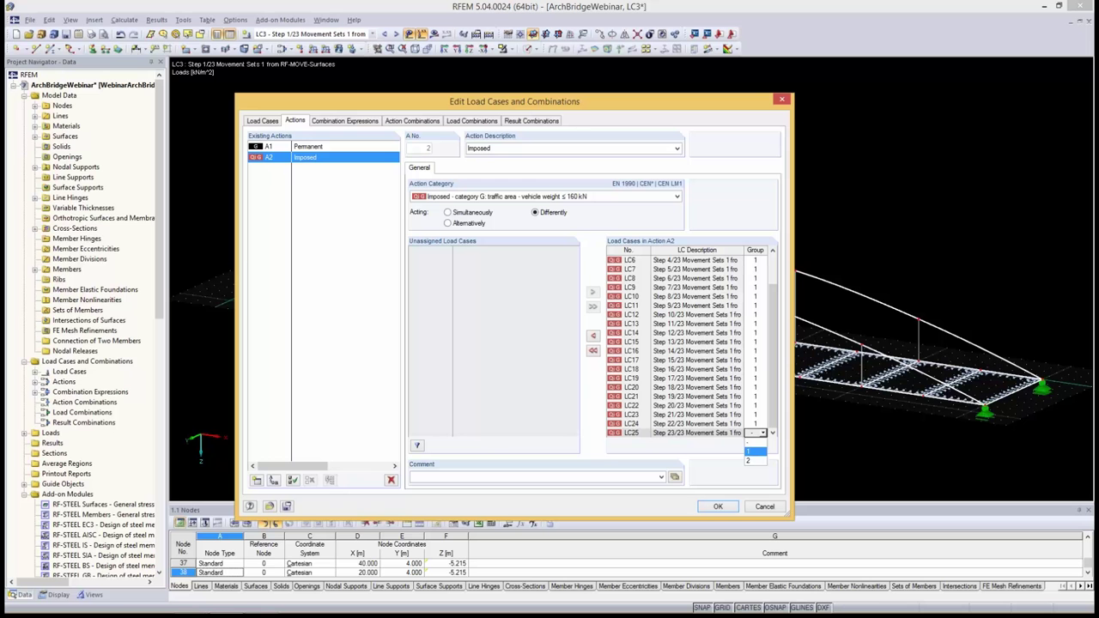
key(Return)
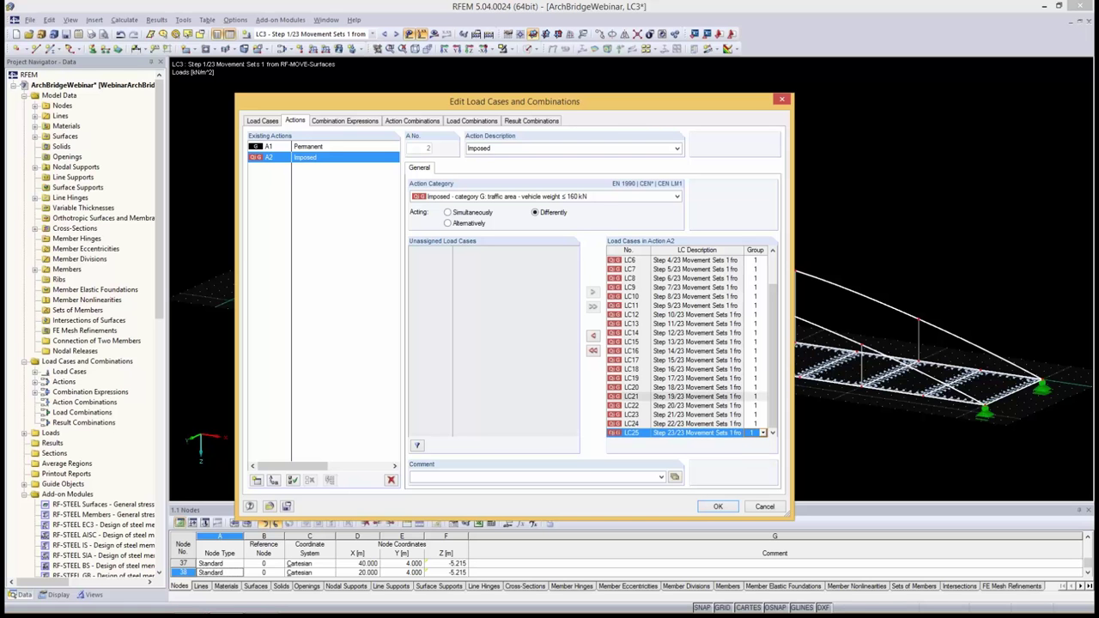
drag(772, 395, 772, 309)
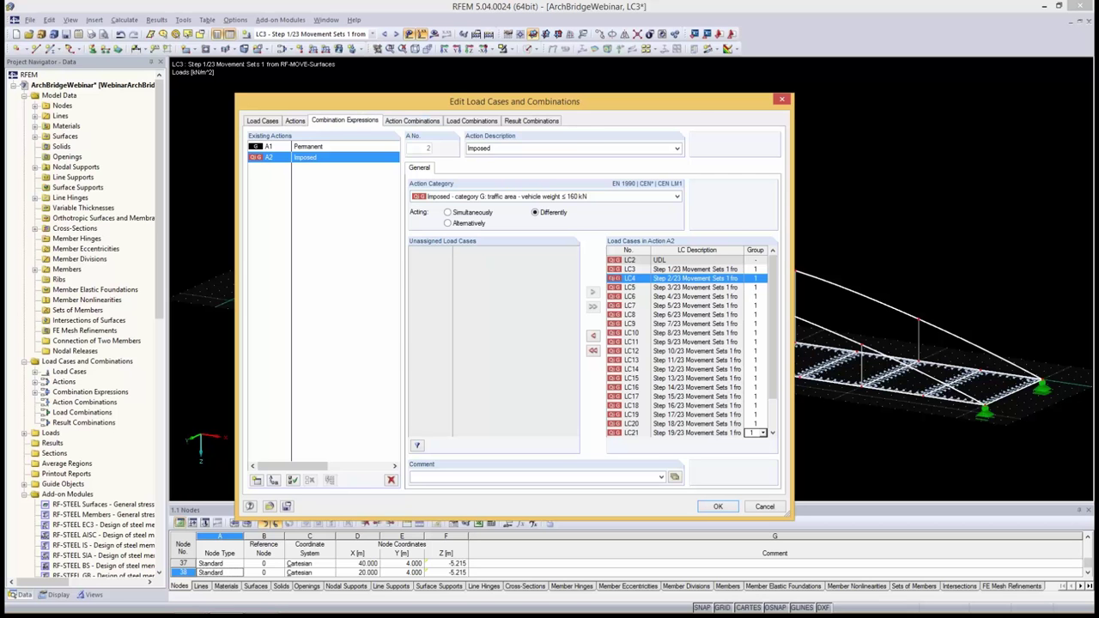
Delete the SLS combination expressions CE2 to CE4, keeping only the ULS expression CE1
click(344, 120)
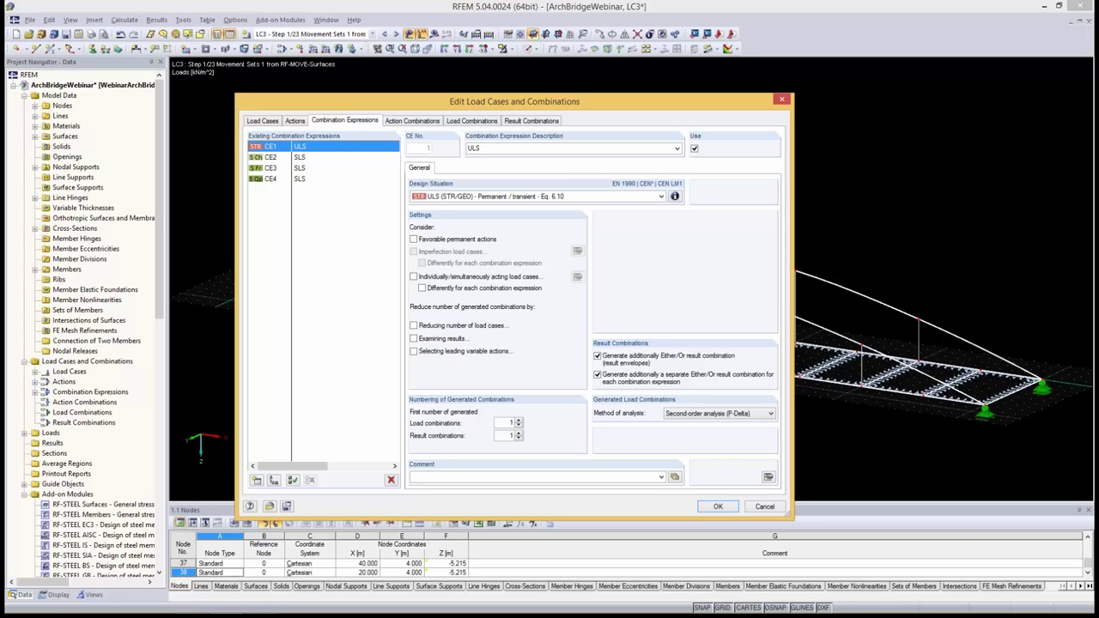
click(299, 157)
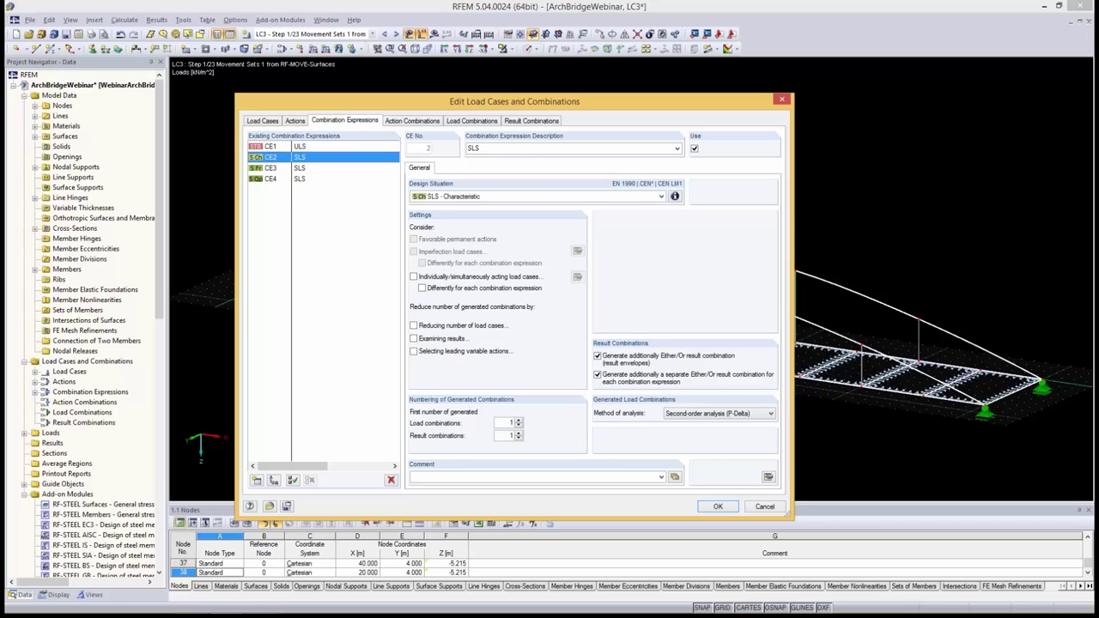
shift+click(300, 179)
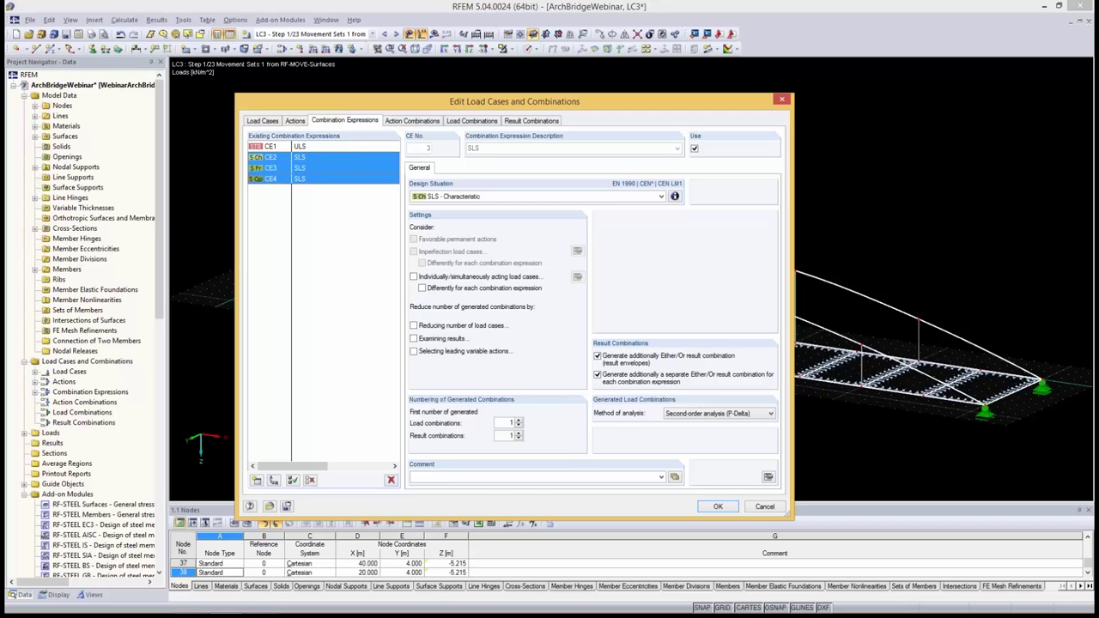
click(391, 479)
click(494, 326)
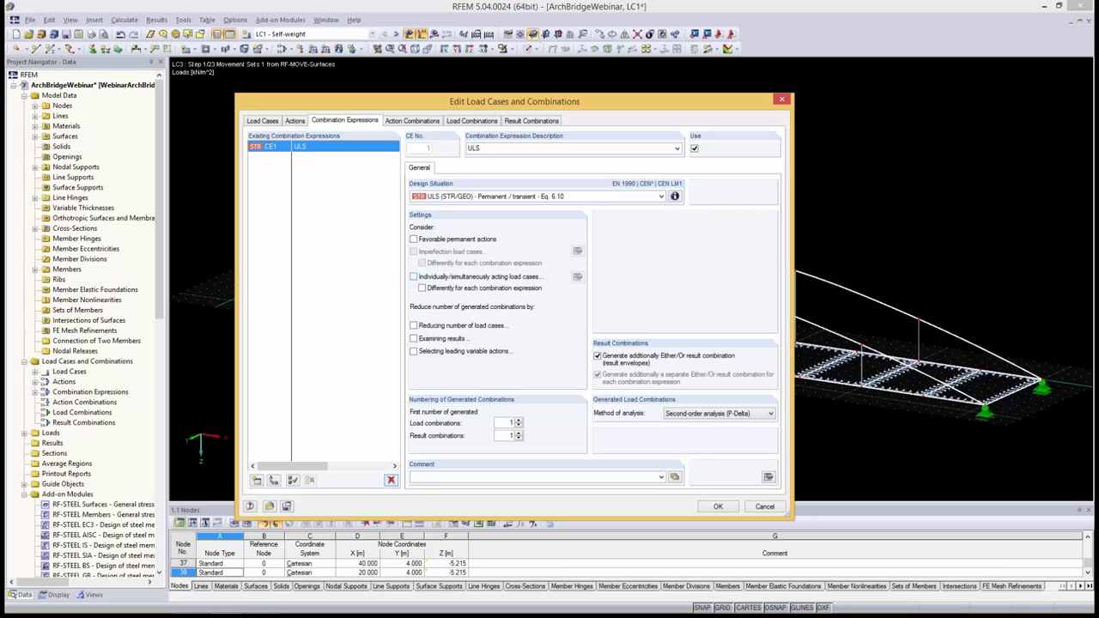
Consider individually/simultaneously acting load cases for the ULS expression and select LC2 in the first simultaneously acting row
click(414, 276)
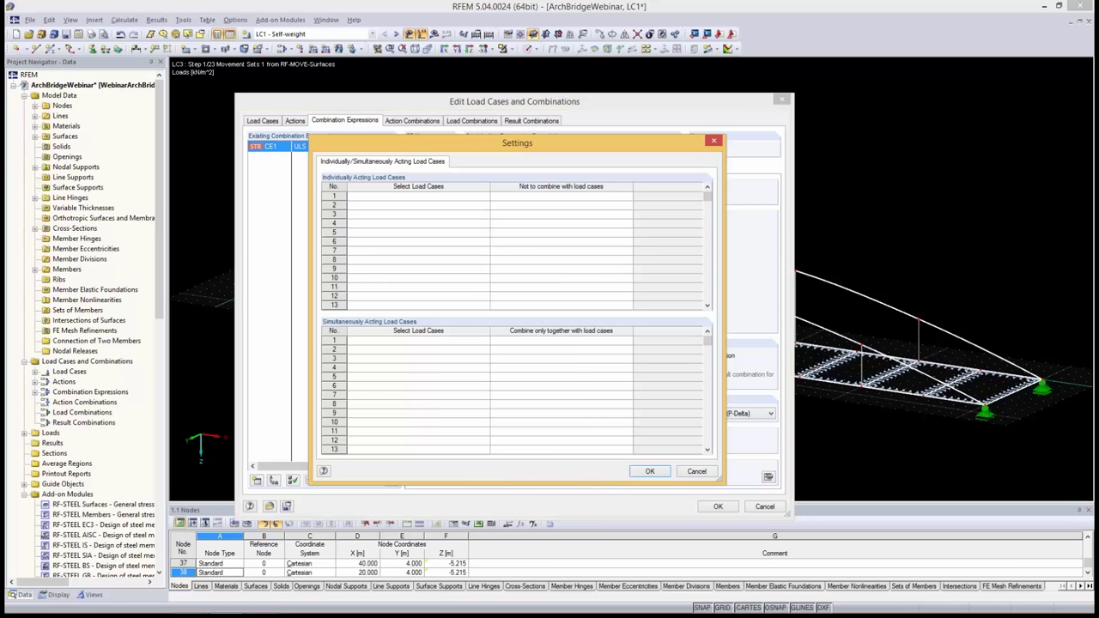
click(418, 341)
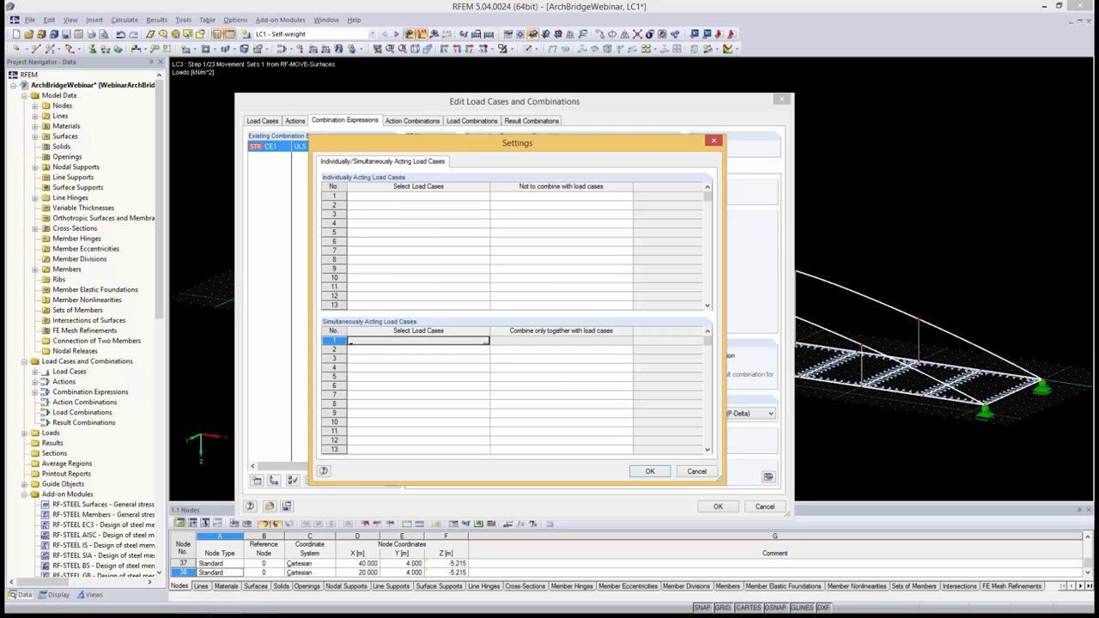
click(485, 341)
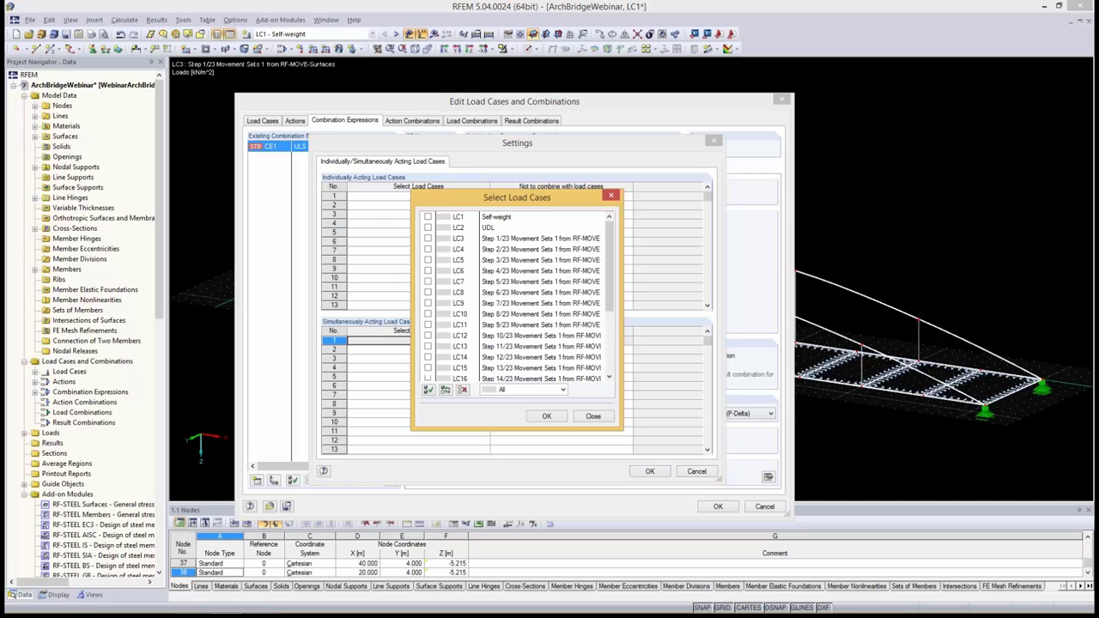
click(428, 227)
click(546, 417)
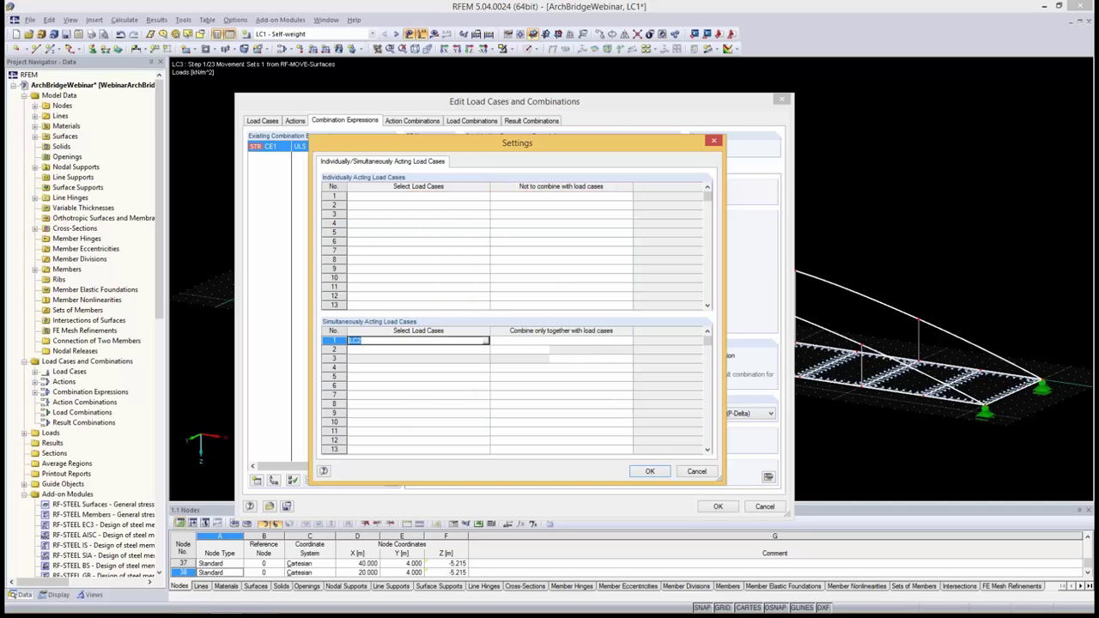
Set LC2 to combine only together with the movement load cases LC3 to LC25
click(560, 340)
click(628, 340)
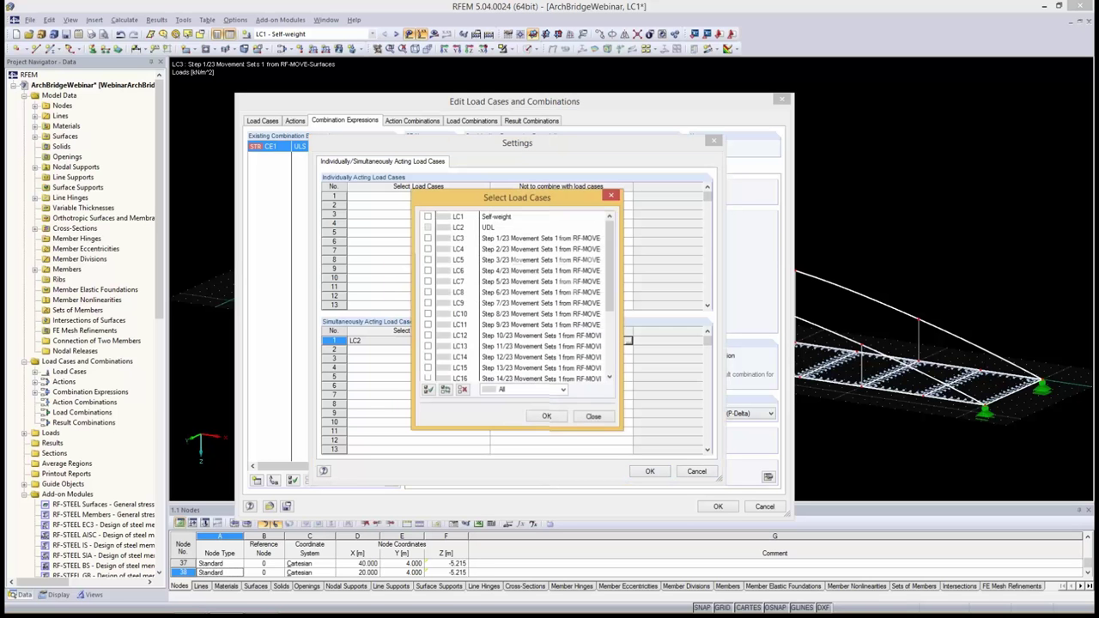
click(428, 389)
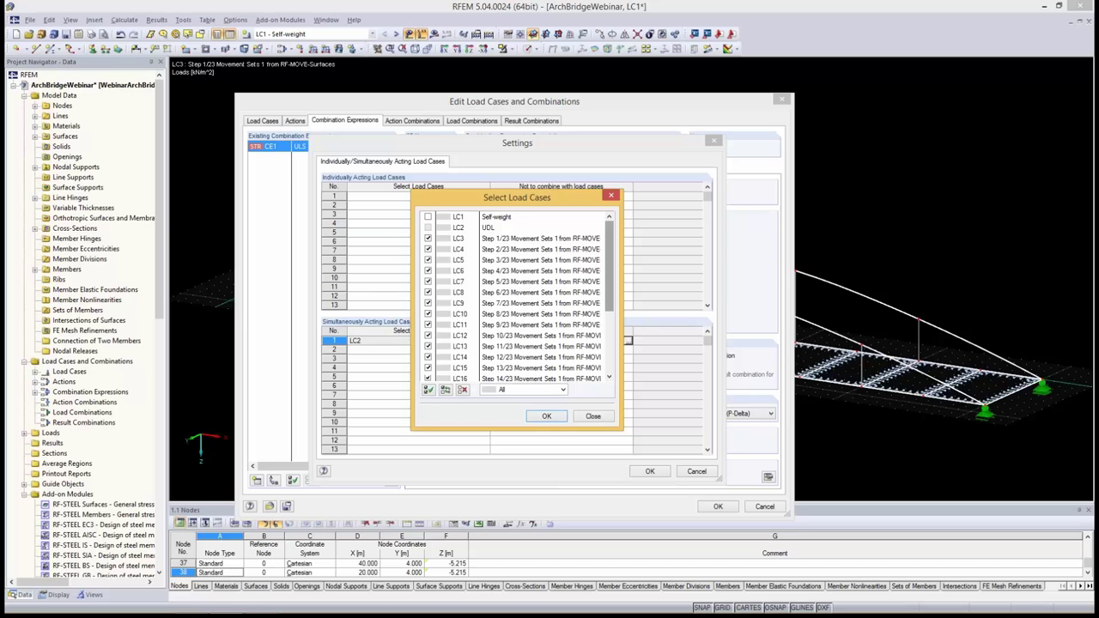
drag(609, 266, 609, 327)
click(546, 416)
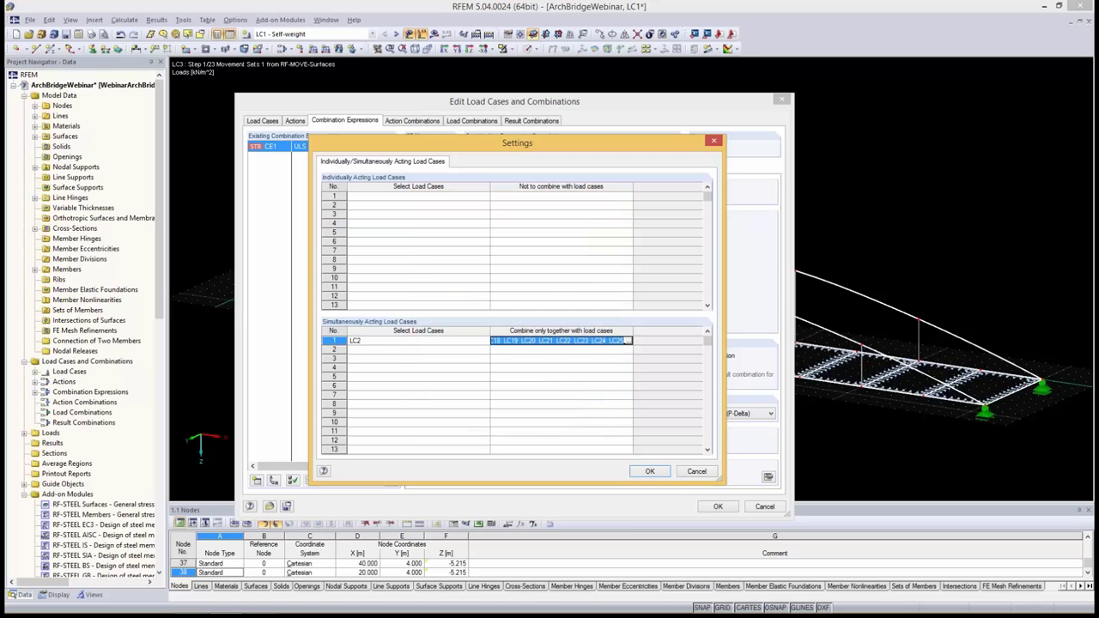
Select the movement load cases LC3 to LC25 in the second row of simultaneously acting load cases
click(418, 349)
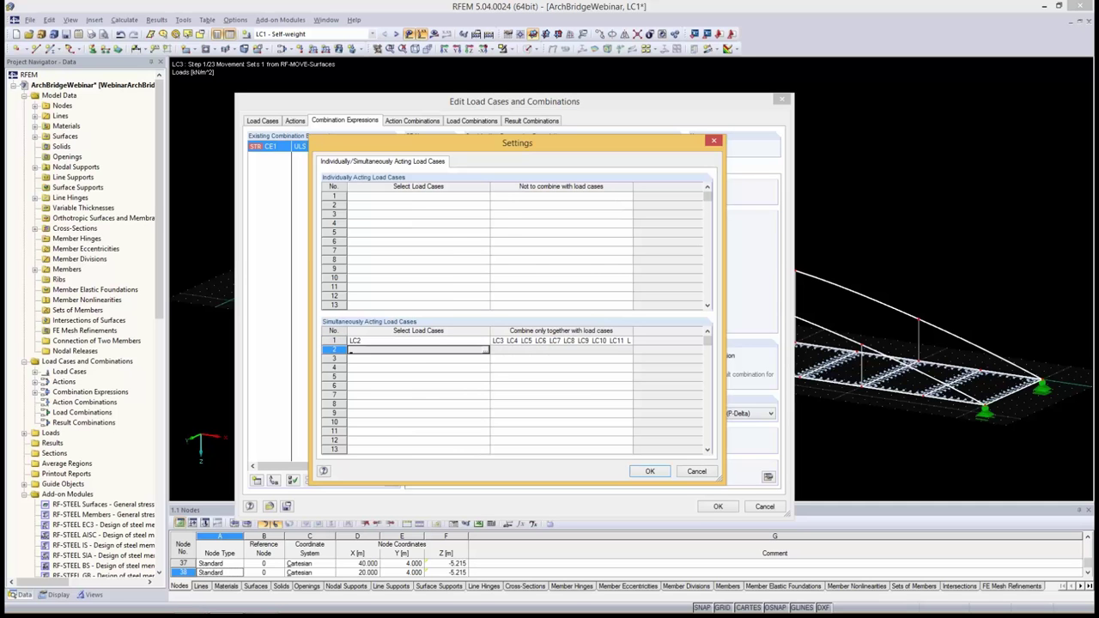
click(486, 350)
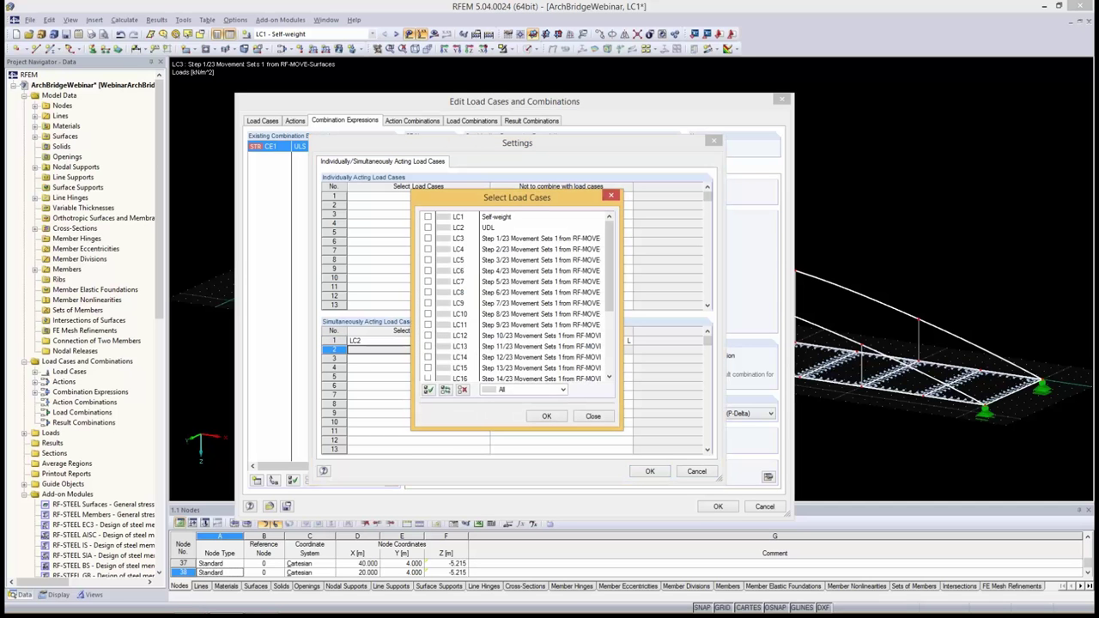
mouse_move(609, 258)
mouse_down()
mouse_move(610, 282)
mouse_move(609, 256)
mouse_up()
click(427, 389)
click(427, 227)
click(428, 217)
scroll(515, 297, down, 4)
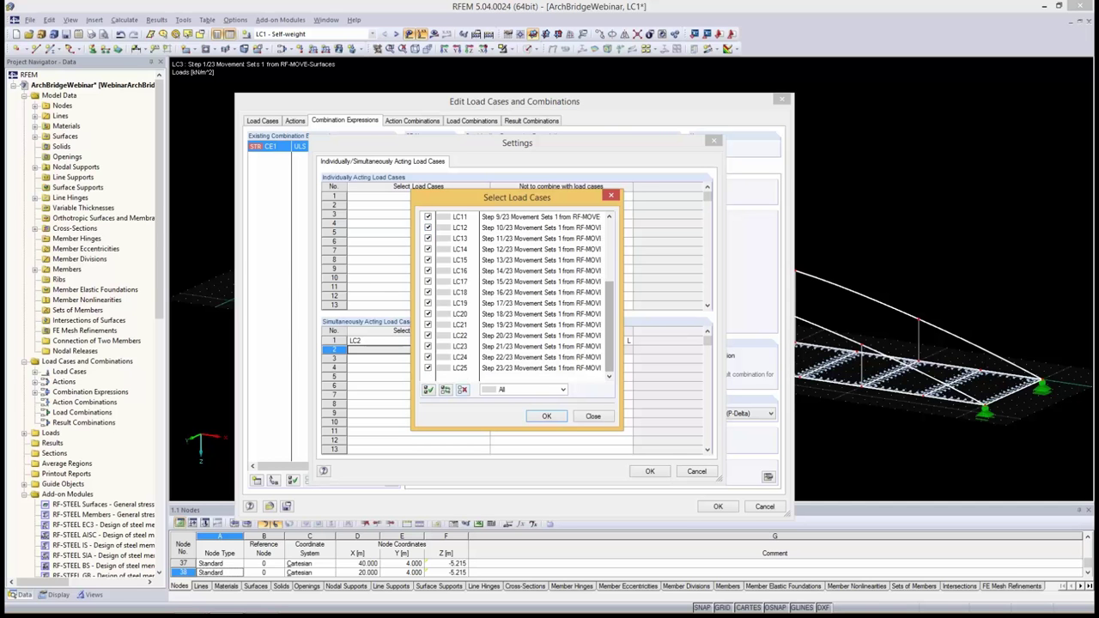
click(546, 415)
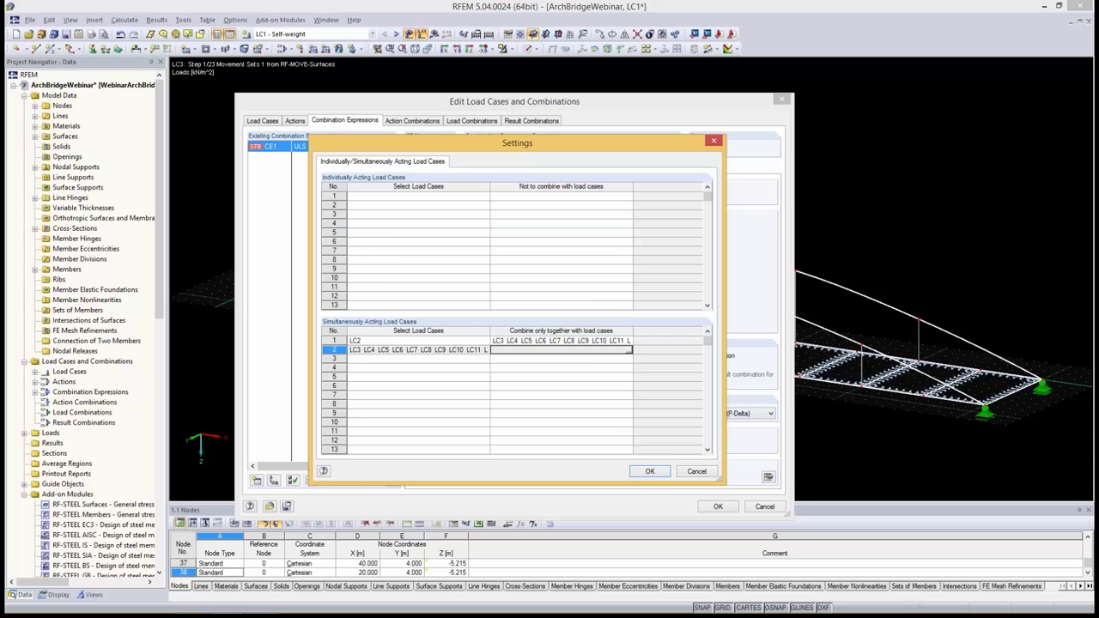
Set the movement load cases to combine only together with LC2 and accept the individually/simultaneously acting settings
click(629, 349)
click(427, 227)
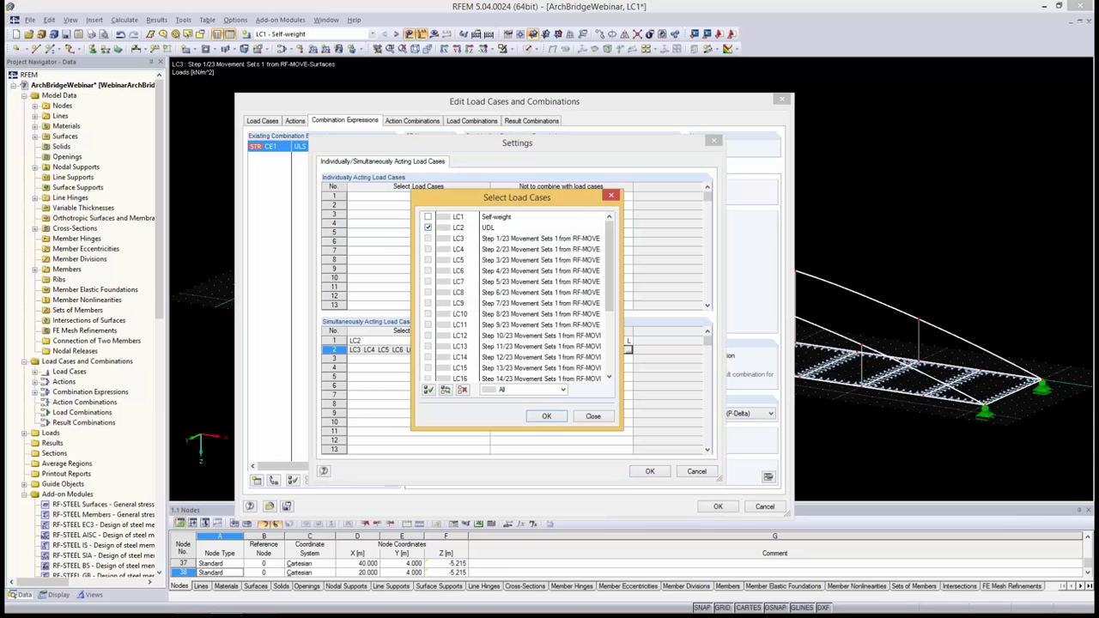
click(546, 415)
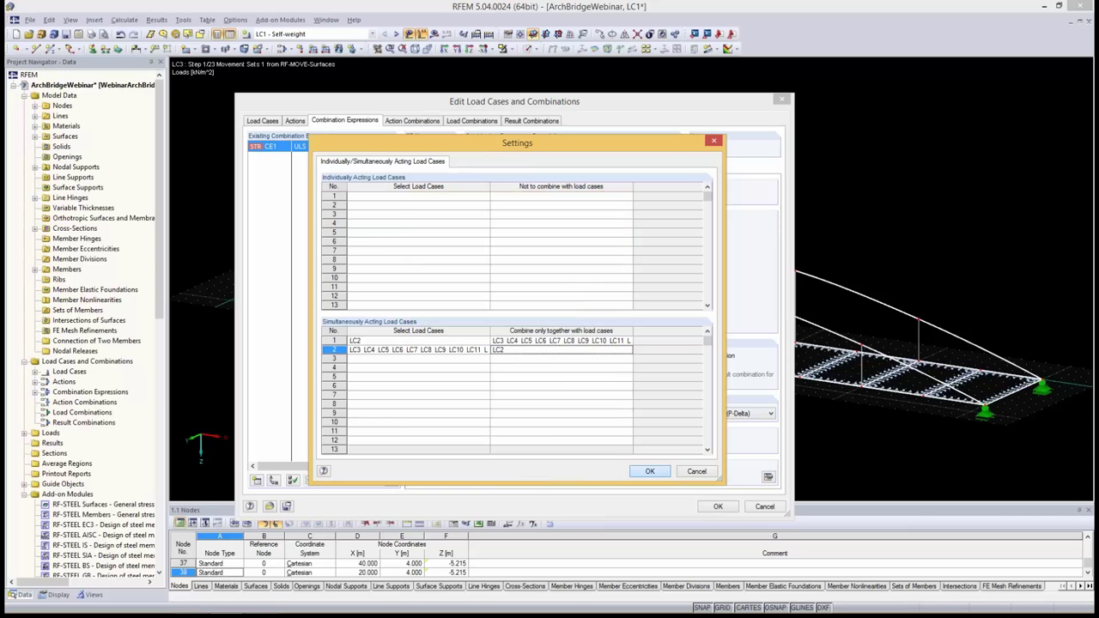
click(648, 470)
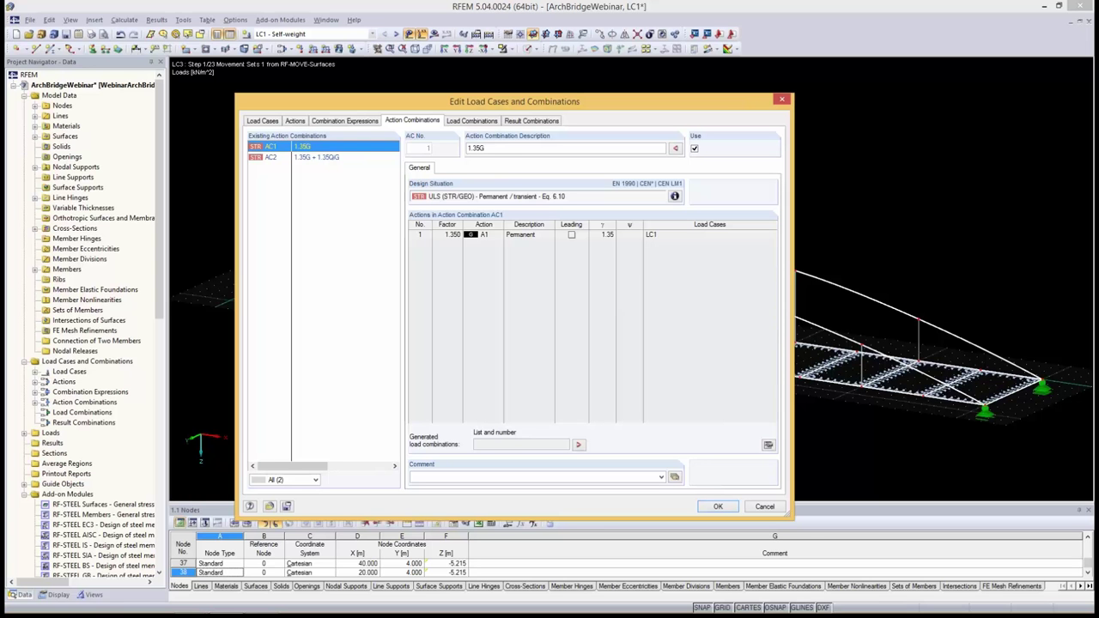
Review action combination AC2 and generate the load combinations from the action combinations
click(316, 158)
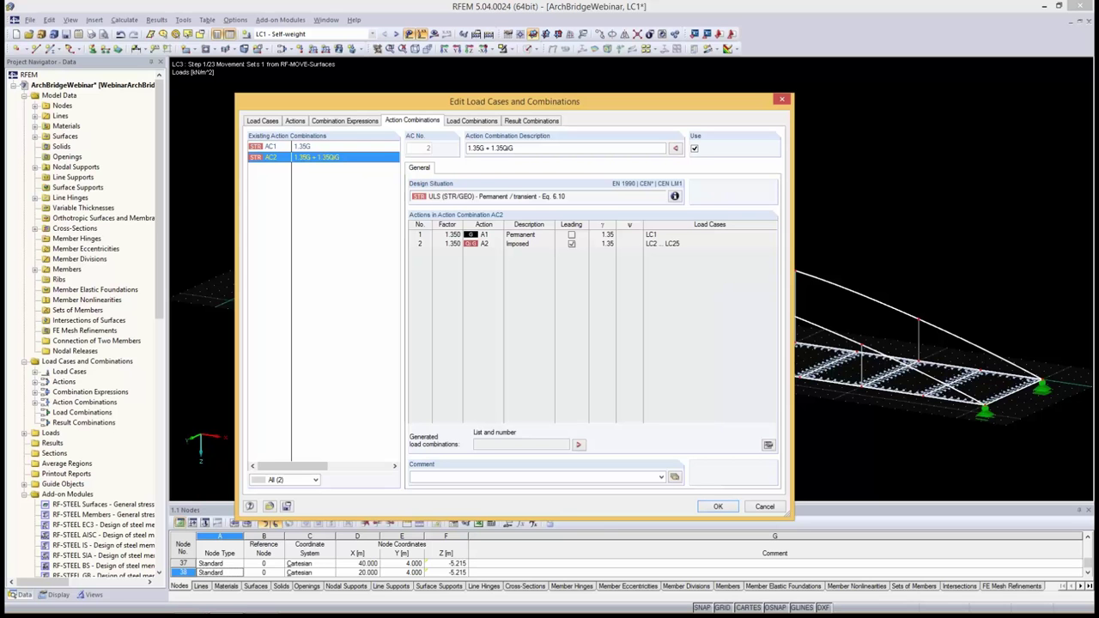
click(471, 121)
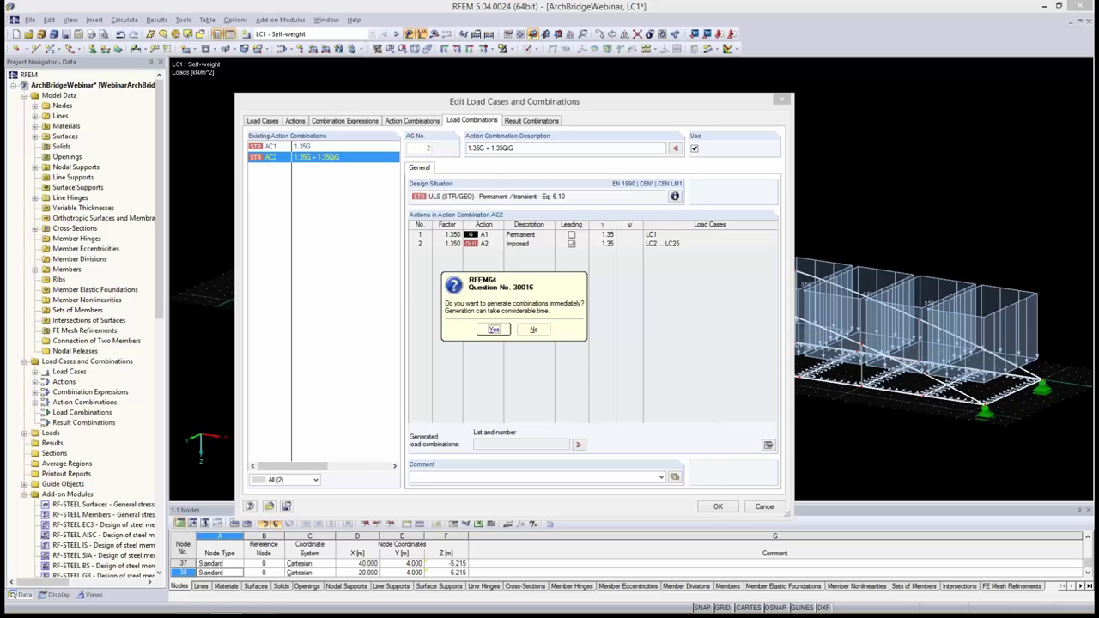
click(493, 330)
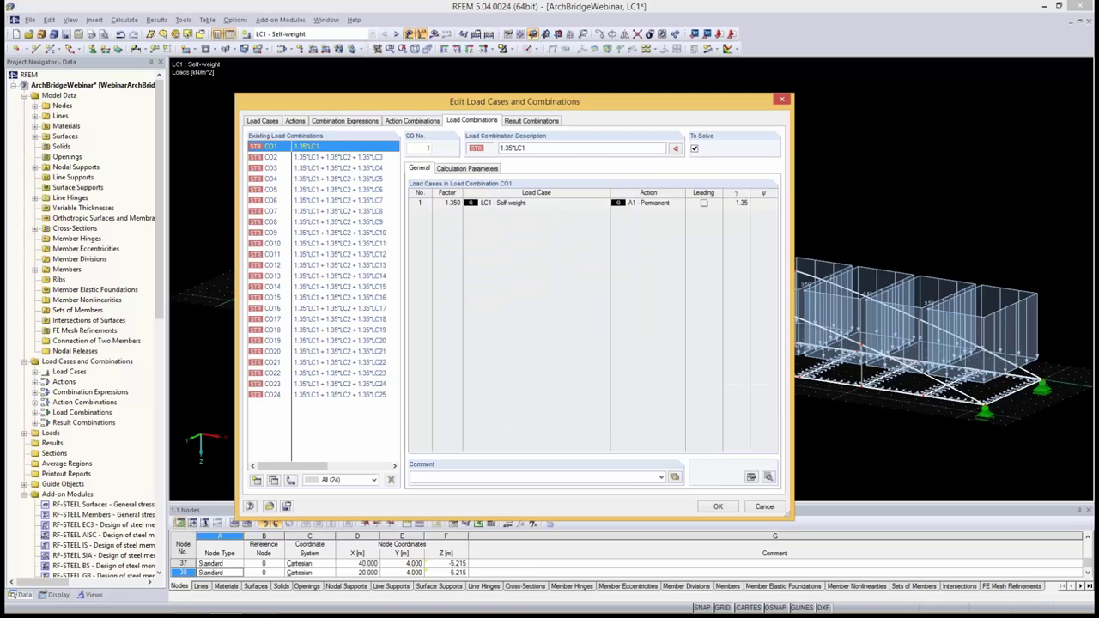
Examine which load cases and factors the load combinations CO2, CO23 and CO24 contain
click(340, 395)
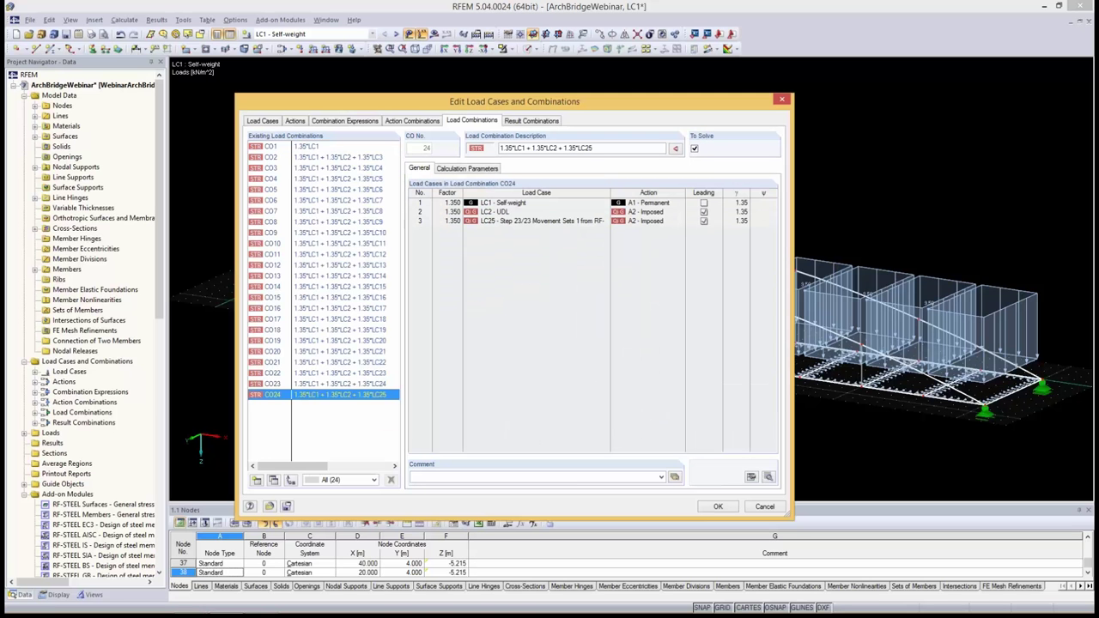
click(340, 383)
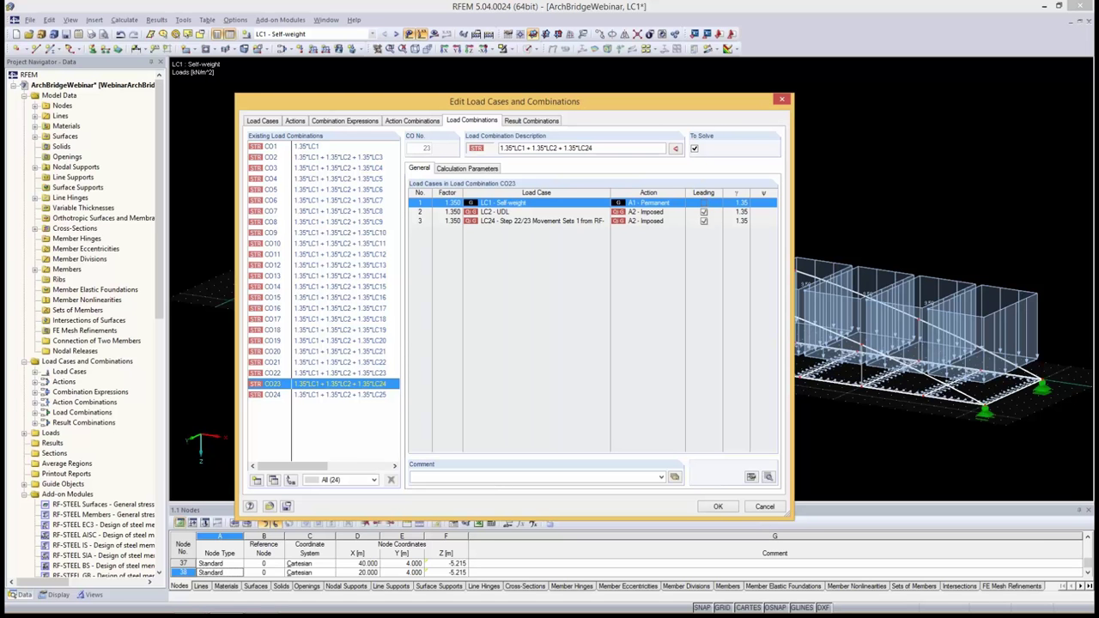
click(338, 158)
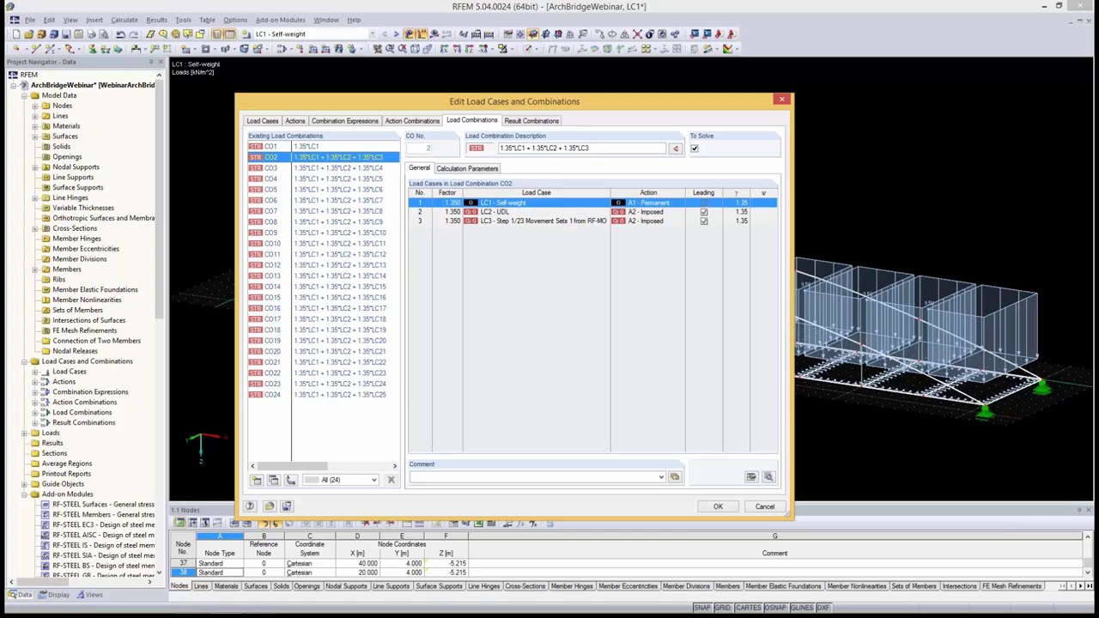
click(338, 395)
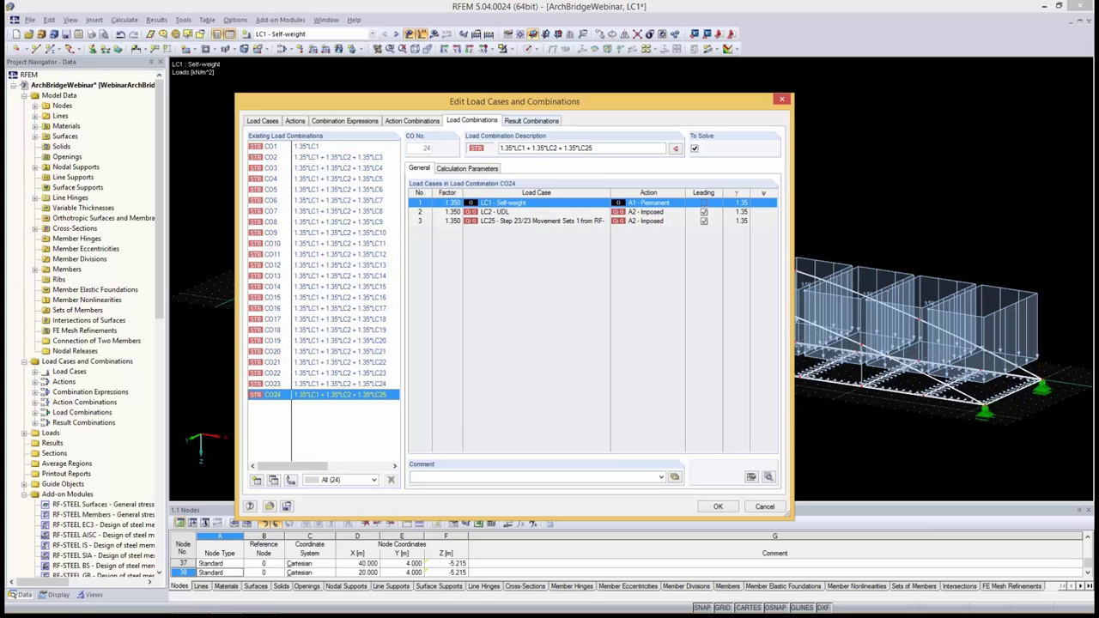
Review the loading expression of result combination RC1, leave it unedited, and accept the load cases and combinations
click(531, 121)
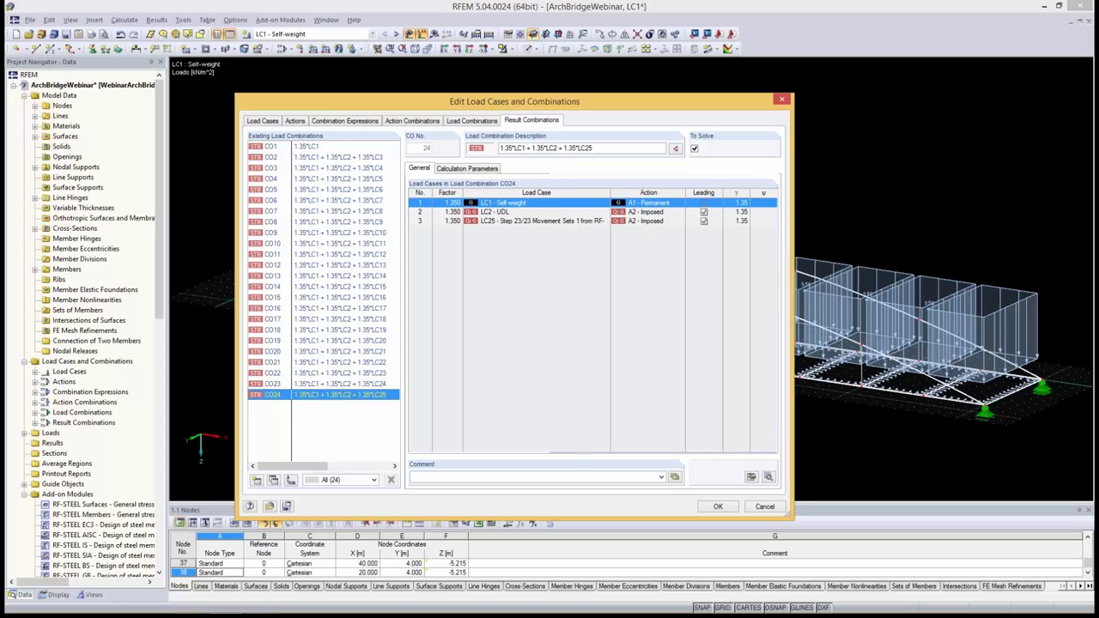
click(481, 384)
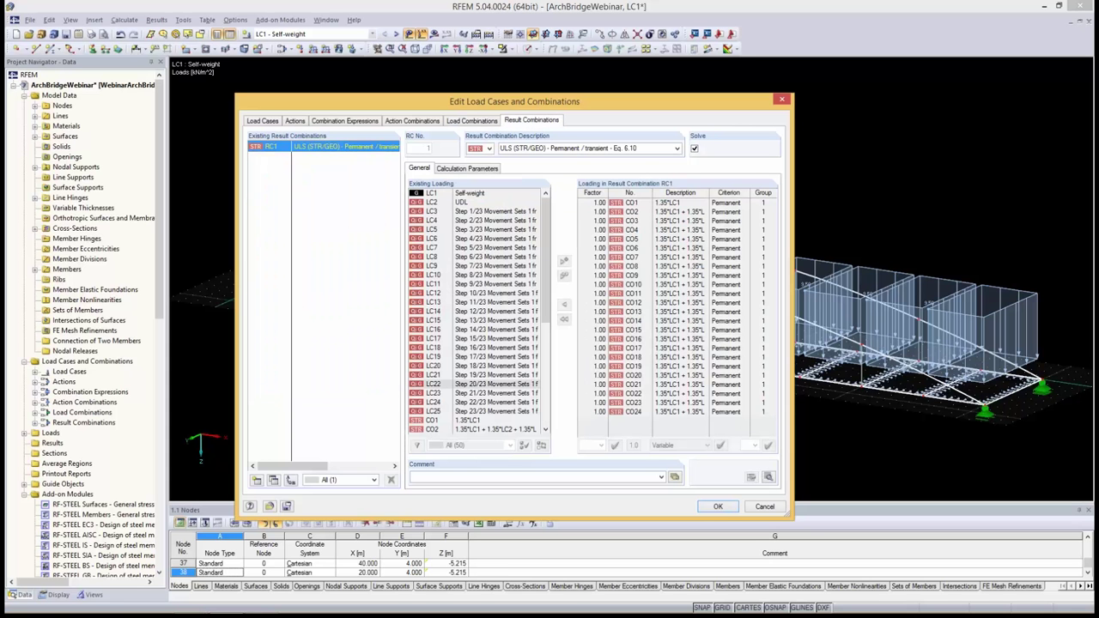
click(768, 477)
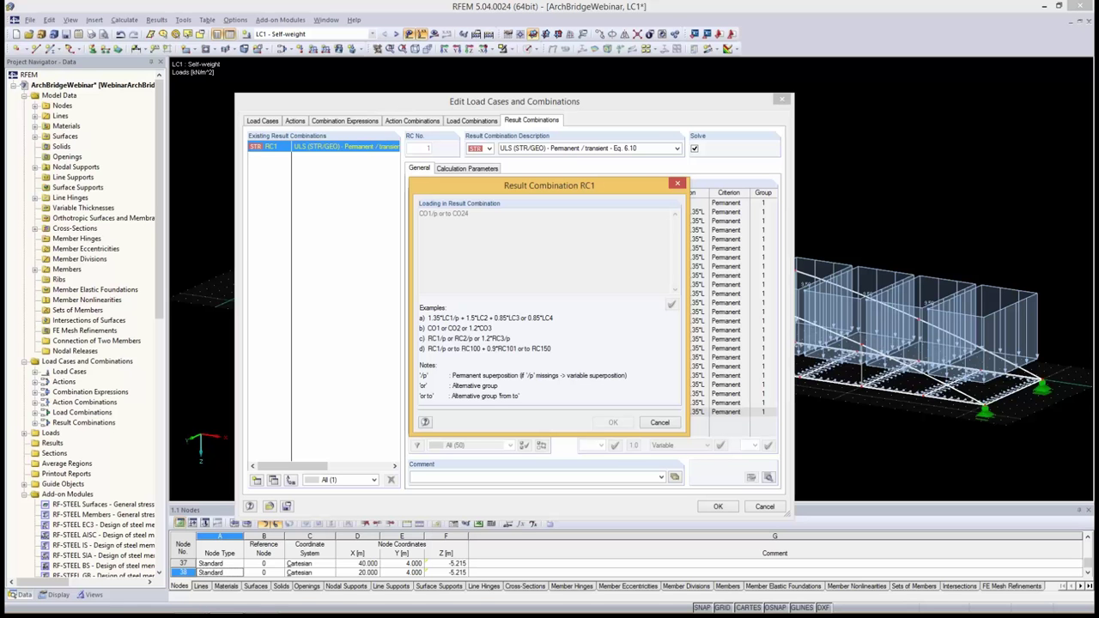
click(659, 422)
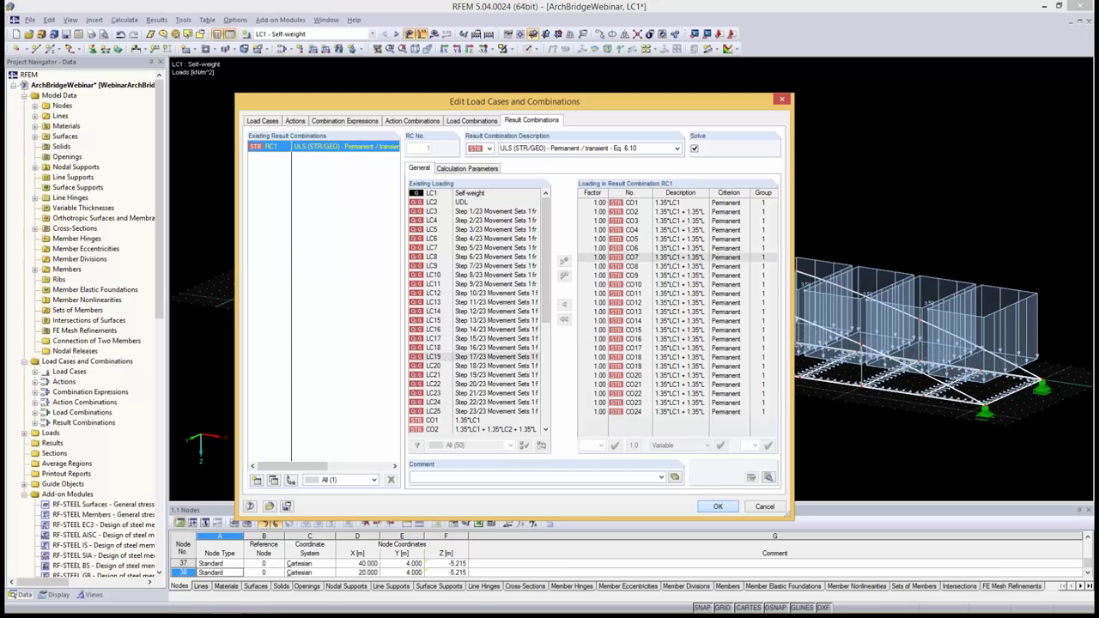
click(718, 506)
Make result combination RC1 the current loading, calculate its results, and show the max/min display options for result combinations
click(373, 34)
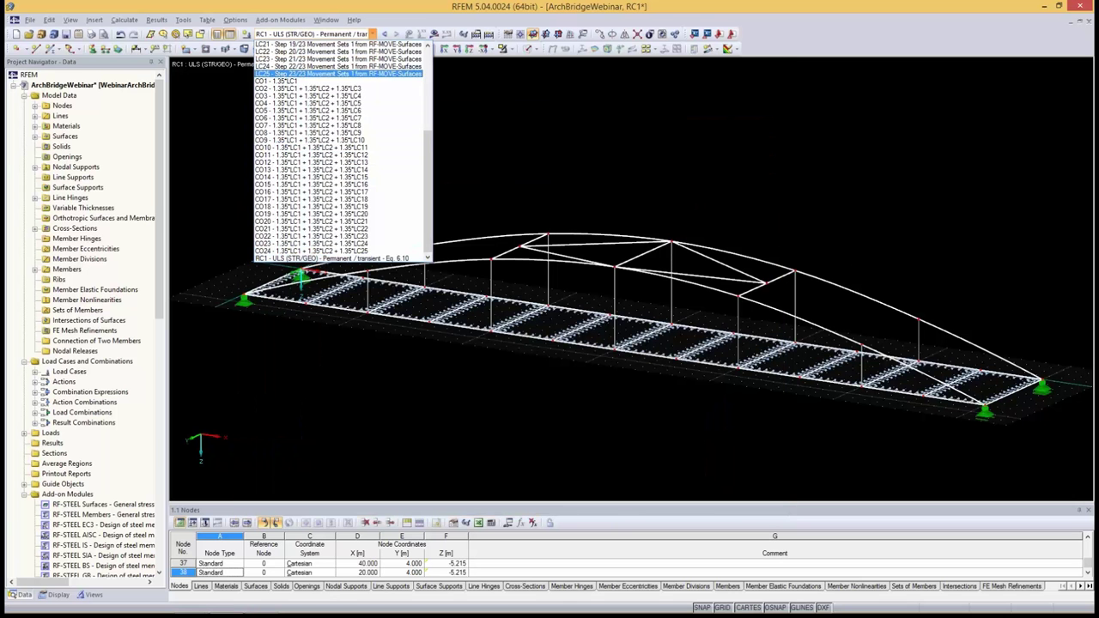
scroll(339, 248, up, 2)
scroll(339, 248, down, 2)
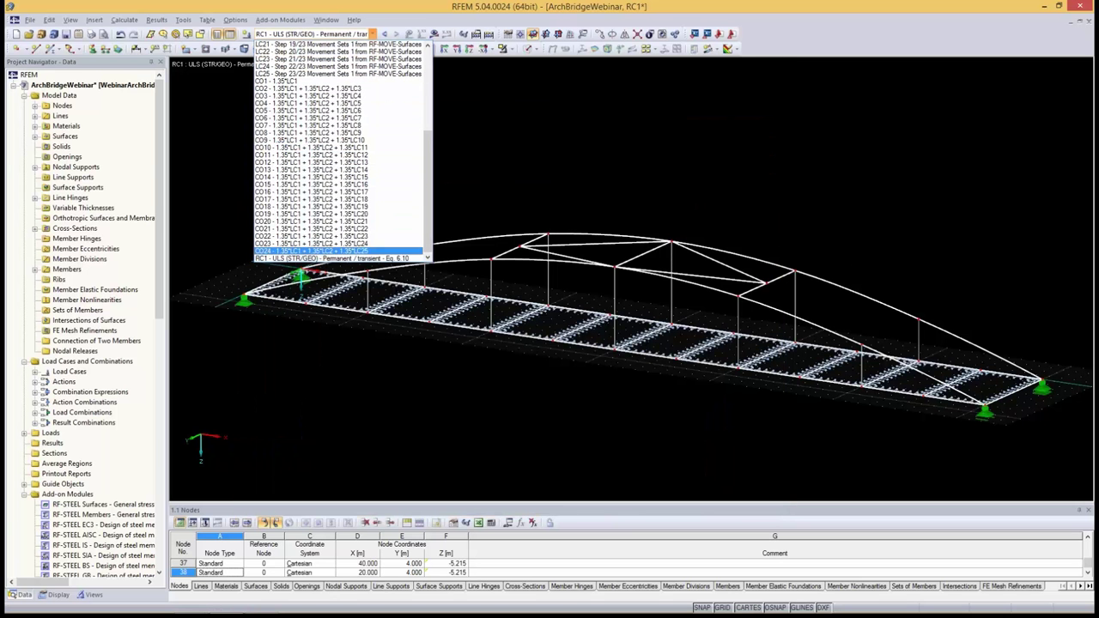
click(339, 259)
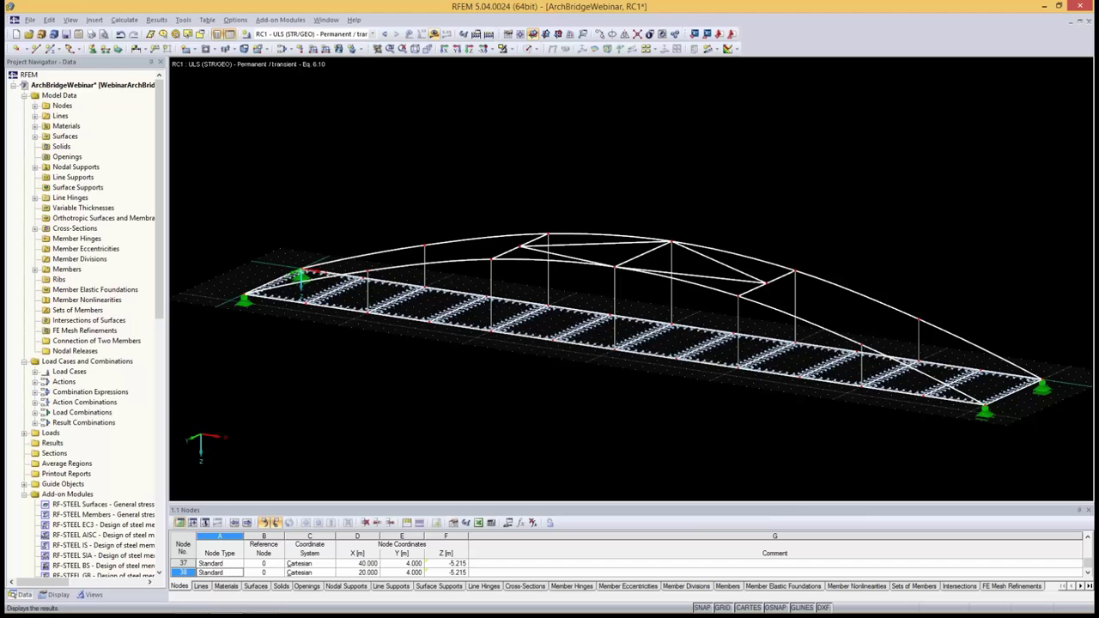
click(434, 34)
key(Return)
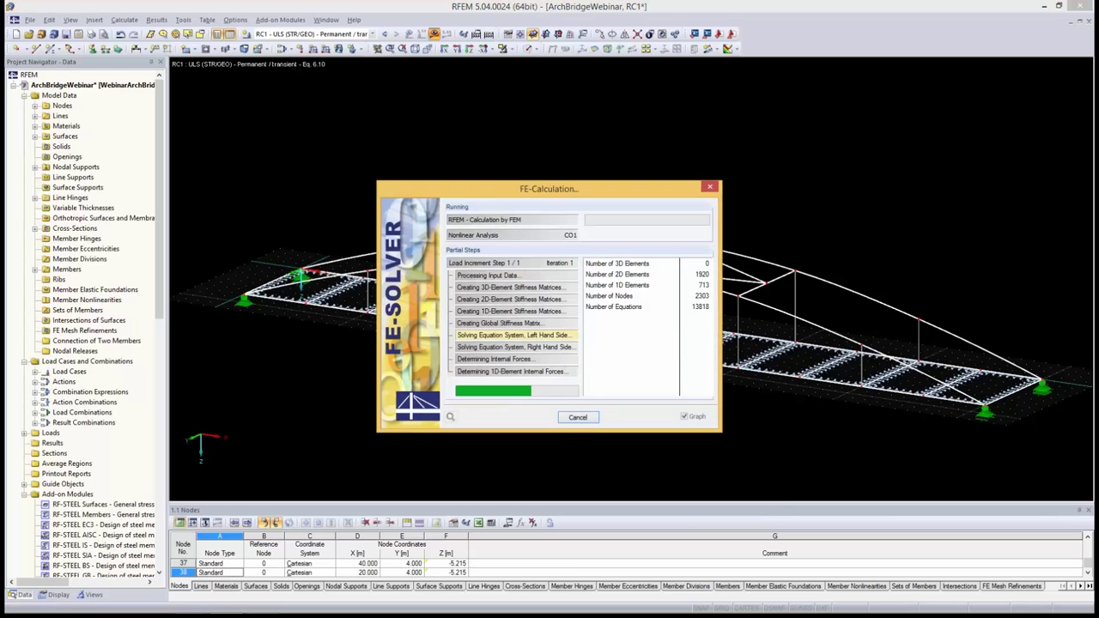
drag(547, 187, 188, 19)
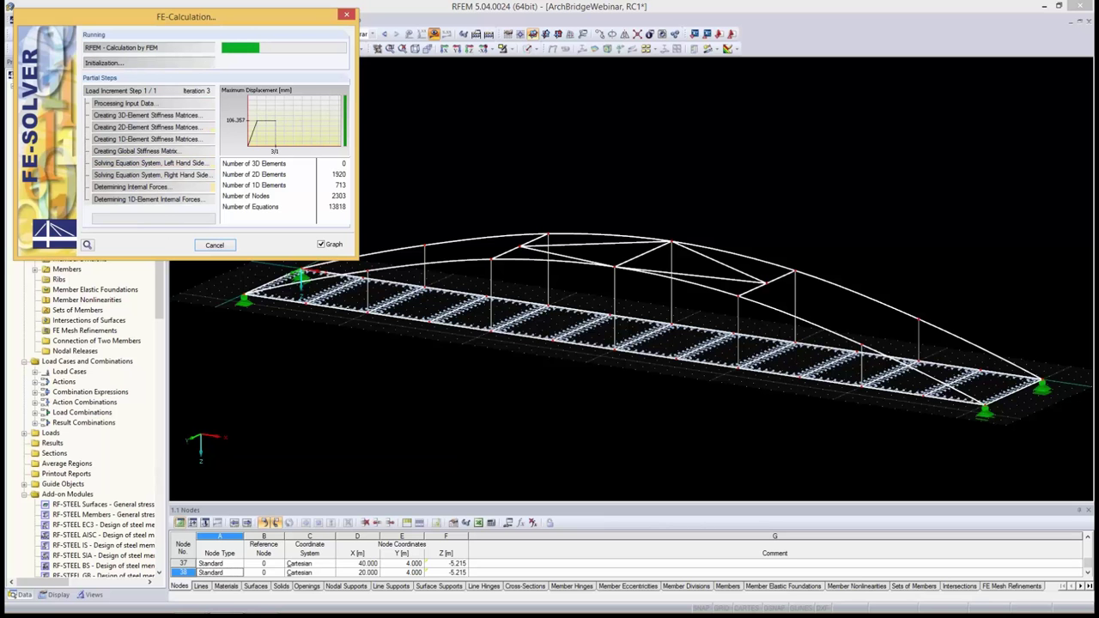
drag(185, 17, 454, 57)
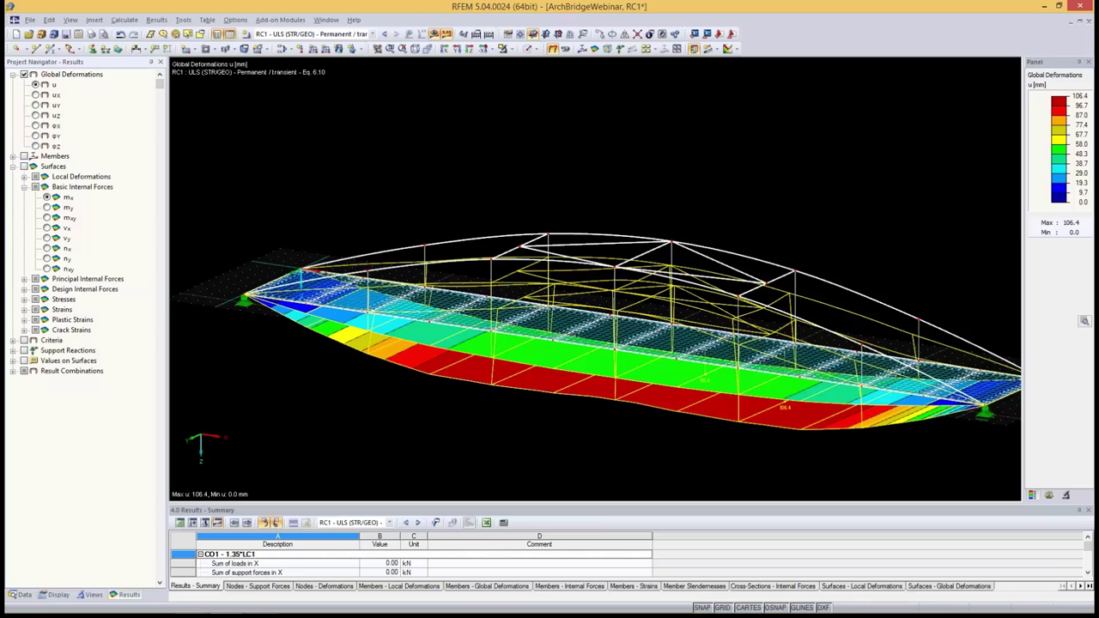
click(12, 370)
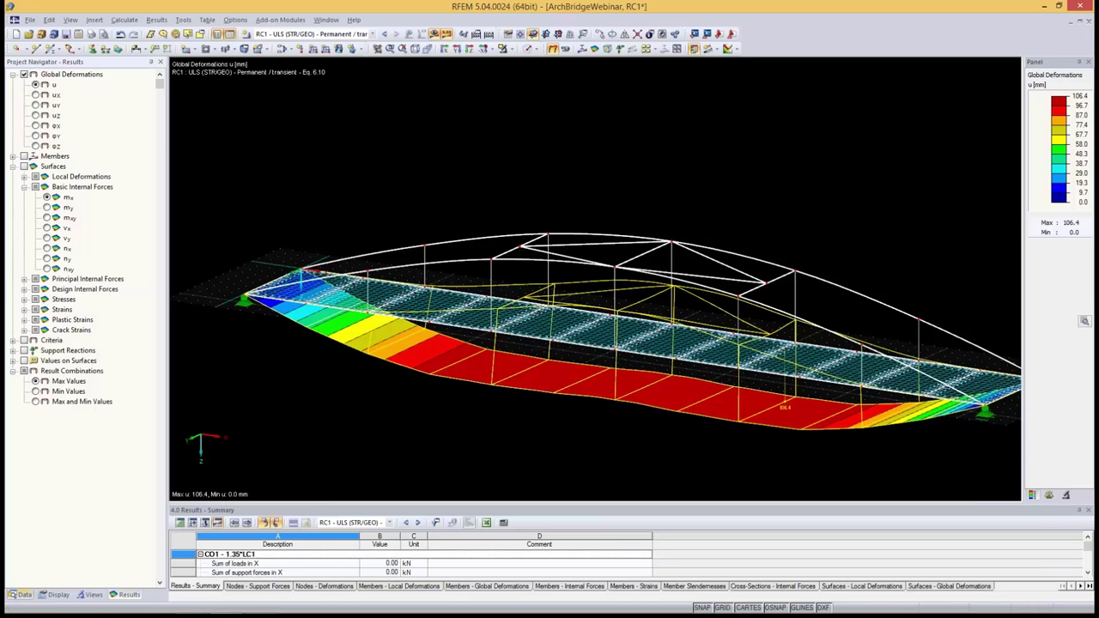
Open the RF-STEEL Members add-on module and select result combination RC1 for design
click(21, 595)
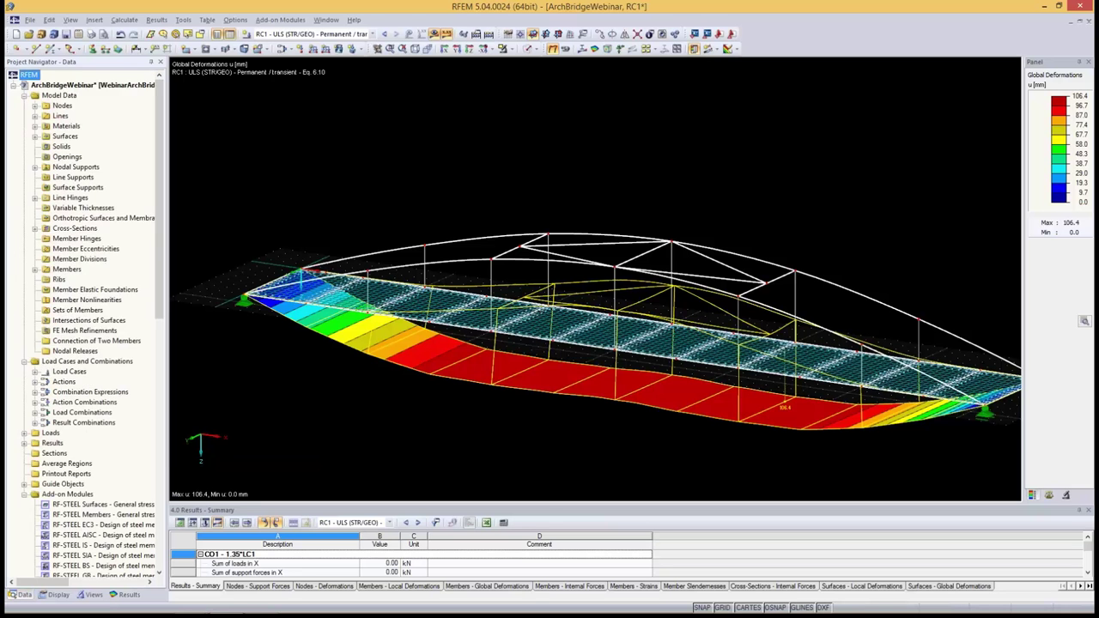
scroll(95, 452, down, 2)
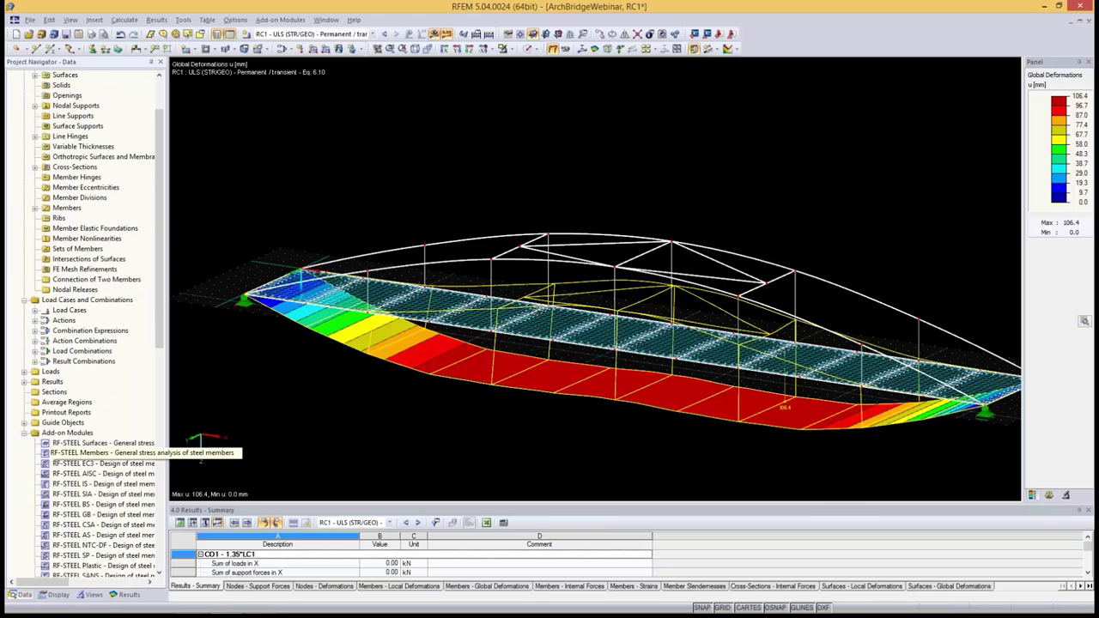
double_click(94, 453)
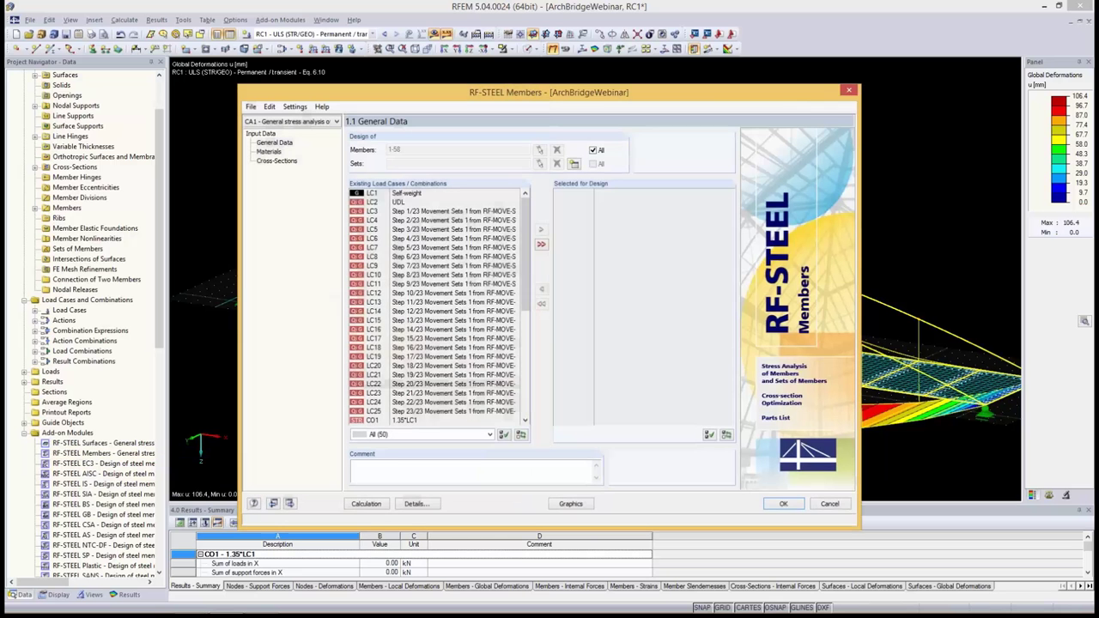
drag(525, 261, 526, 371)
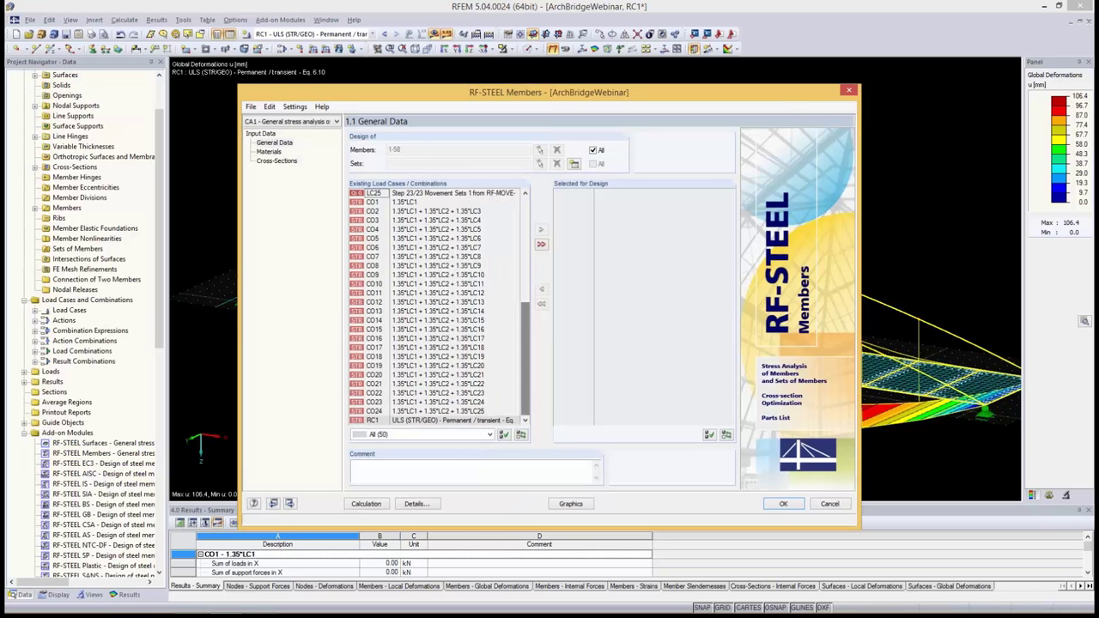
click(454, 420)
double_click(455, 419)
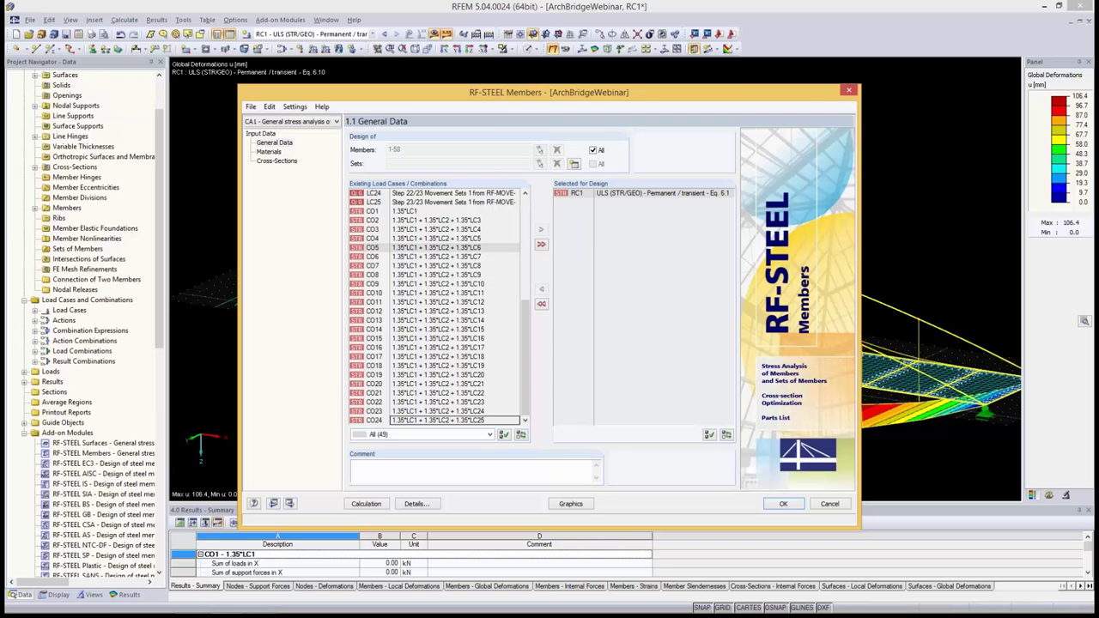
Check the material properties of Steel S 450 and run the steel member stress calculation
click(268, 152)
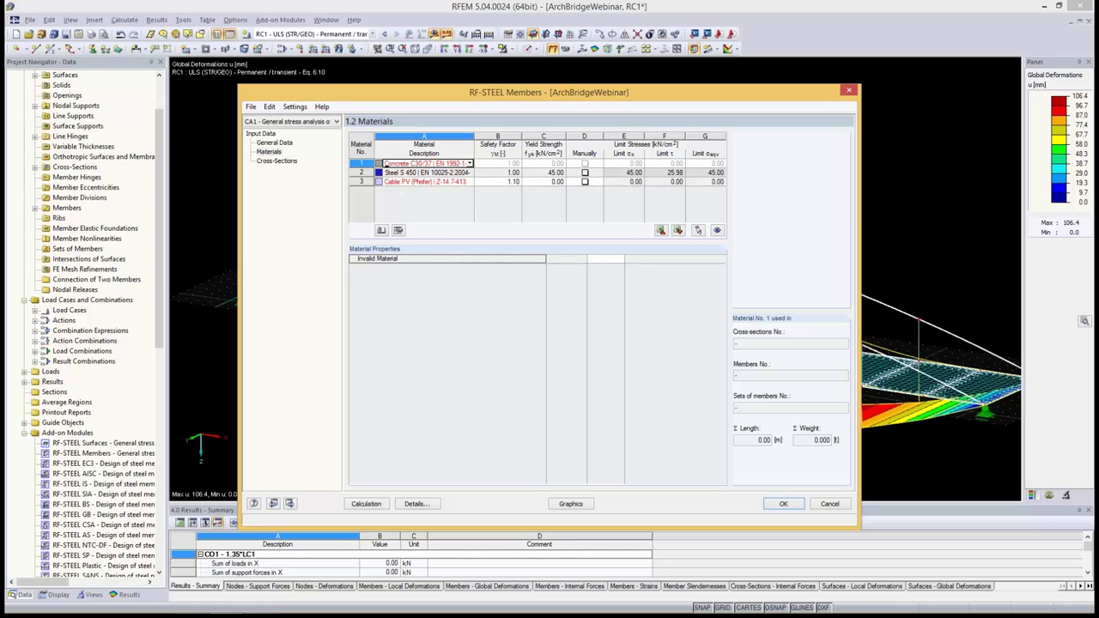
click(389, 172)
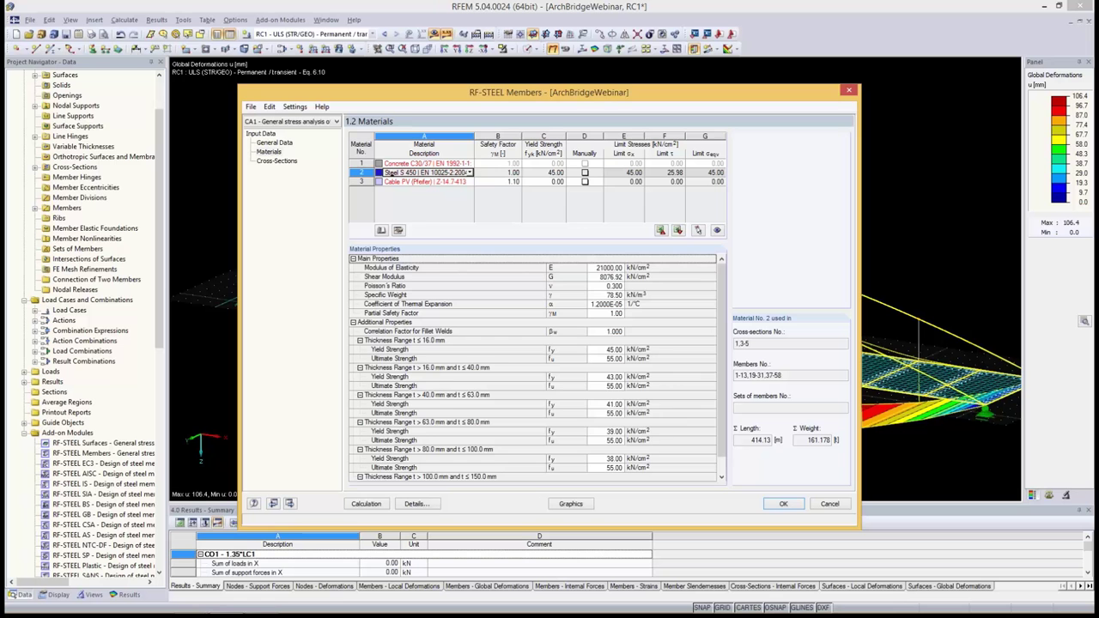
click(366, 503)
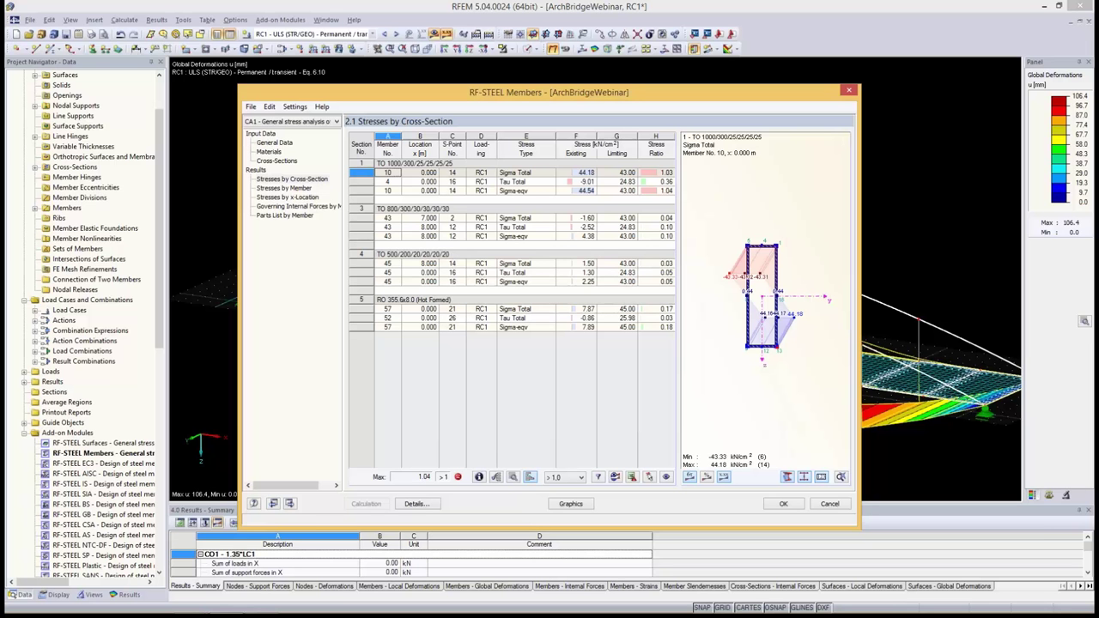
Examine the Sigma Total and Sigma-eqv stress ratios and stress diagrams of cross-section TO 1000/300/25/25/25/25
click(656, 173)
click(656, 190)
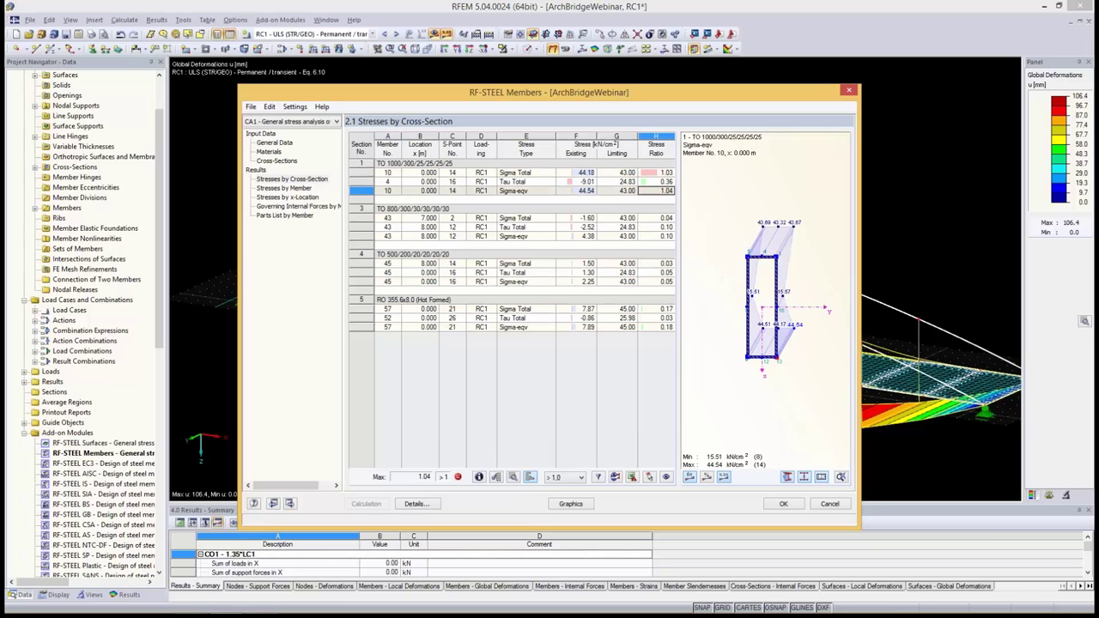
click(657, 172)
mouse_move(226, 610)
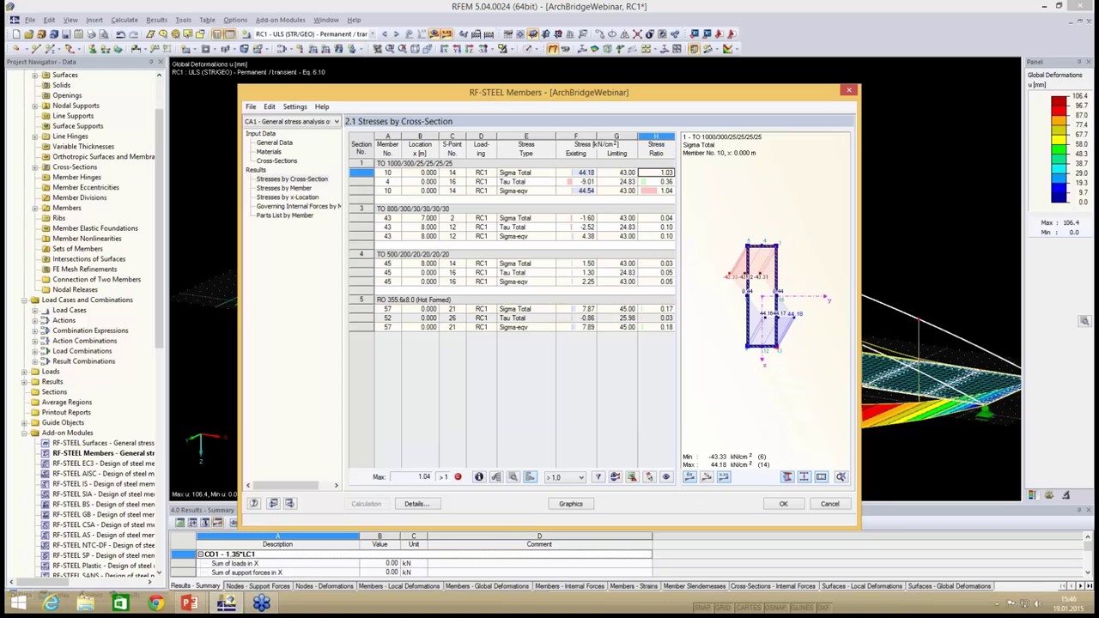
Show the Sigma-eqv stress ratios graphically on the bridge model, with member results displayed on the cross-sections
click(571, 504)
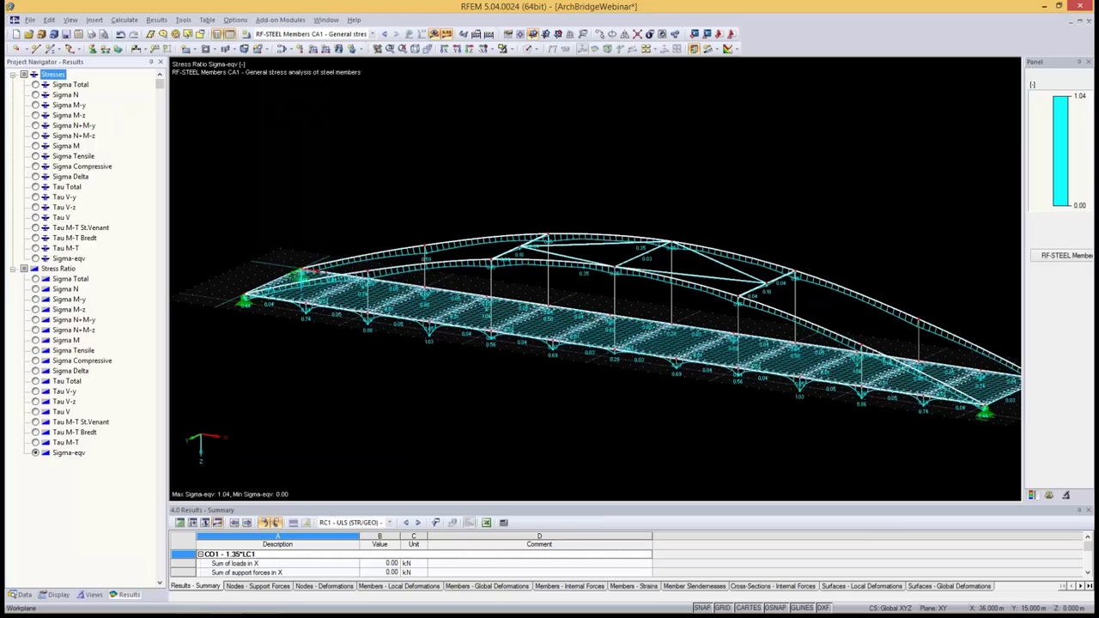
scroll(717, 298, up, 1)
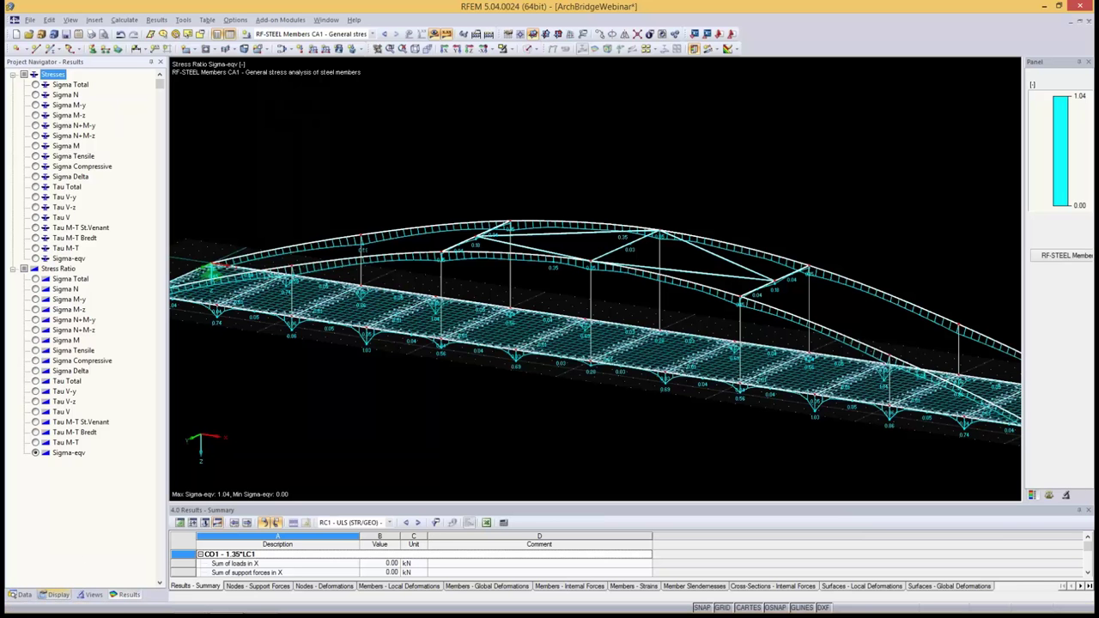
click(57, 594)
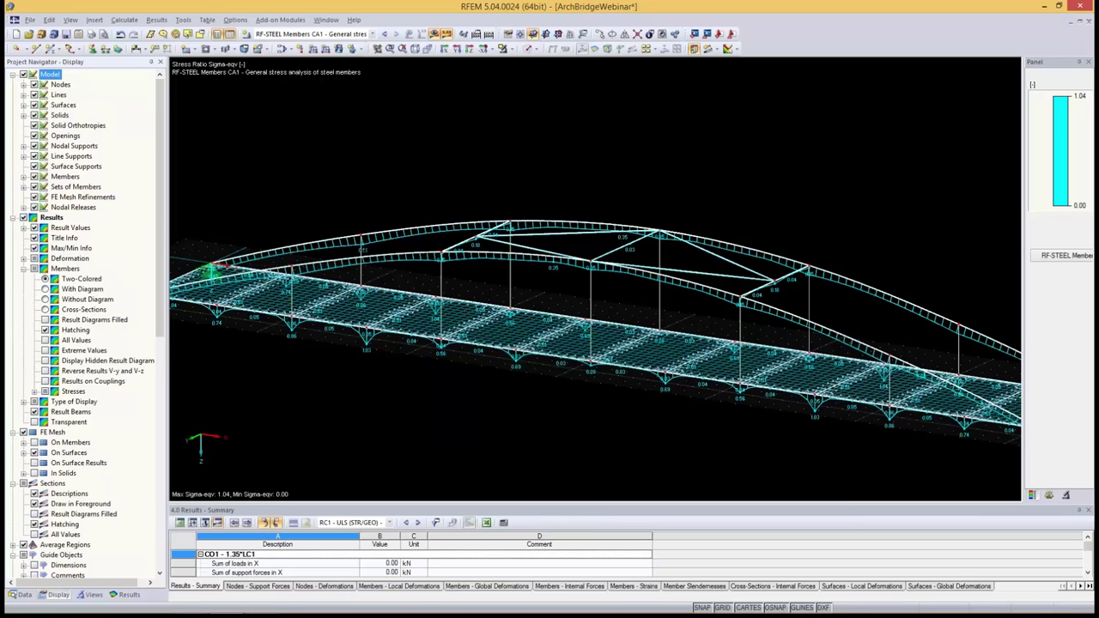
click(45, 310)
scroll(680, 350, down, 2)
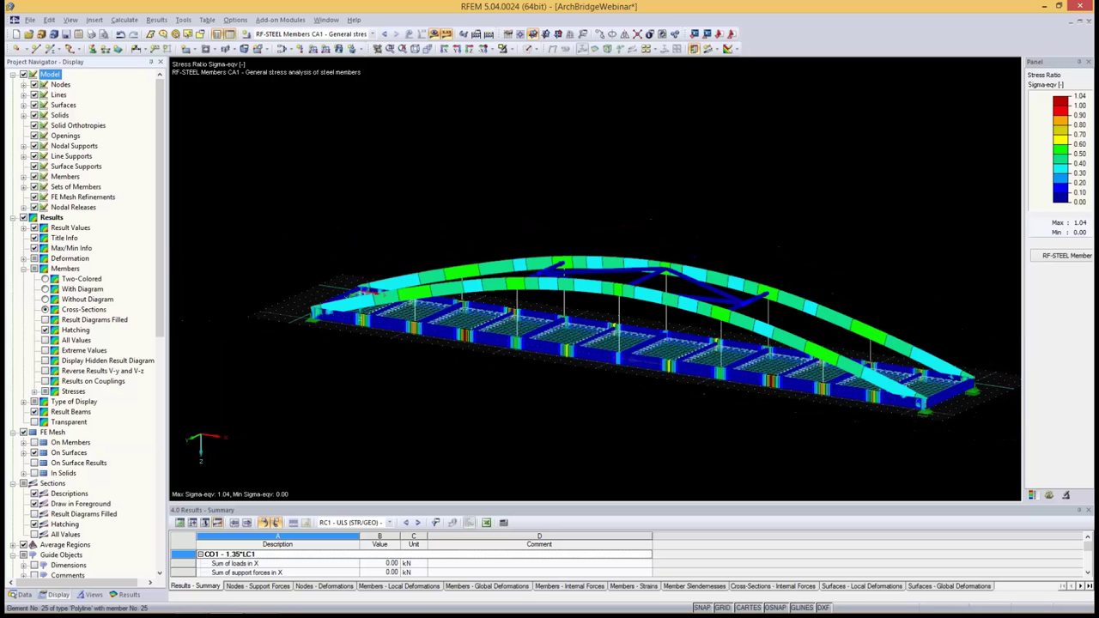
middle_drag(571, 353, 550, 289)
scroll(550, 288, up, 3)
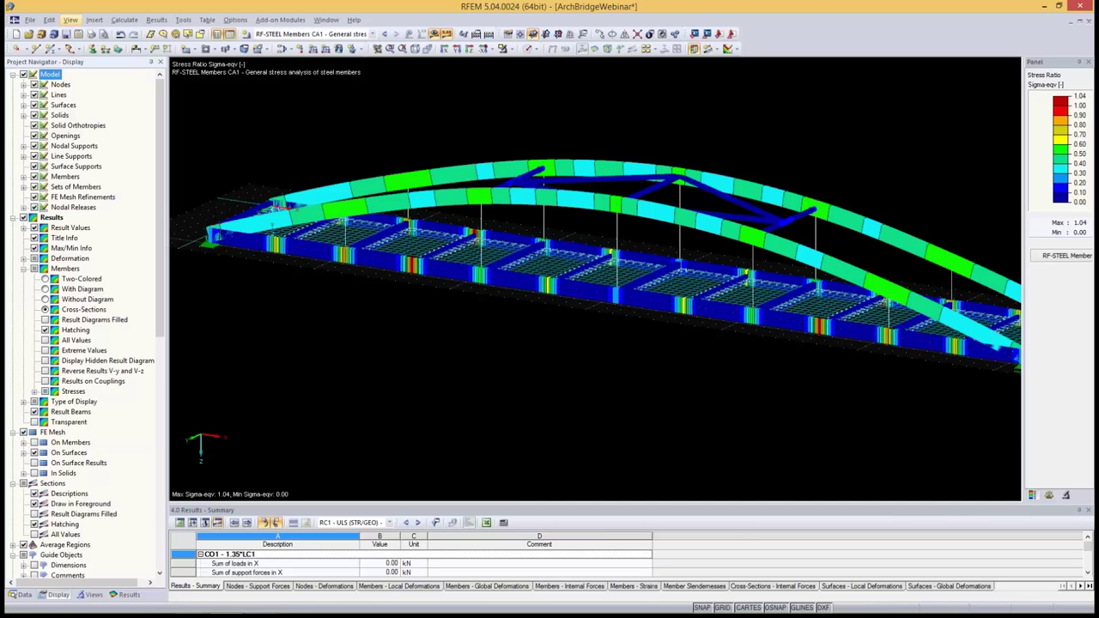
Set the model parameter rise to 8.5 m and accept deleting the existing results and FE mesh
click(48, 19)
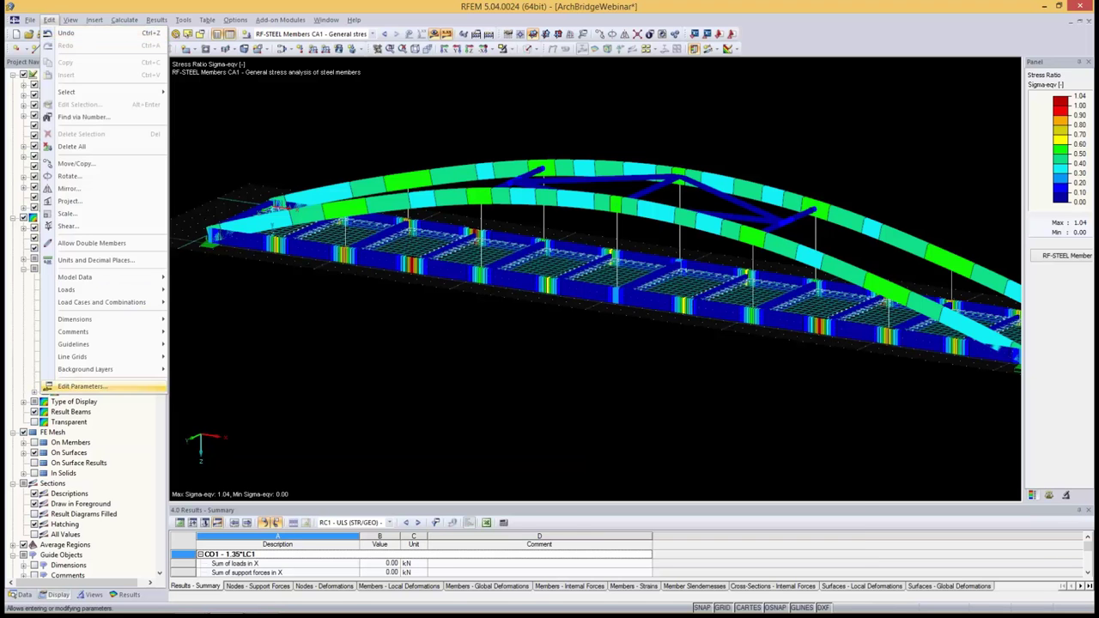
click(83, 387)
click(587, 301)
double_click(587, 301)
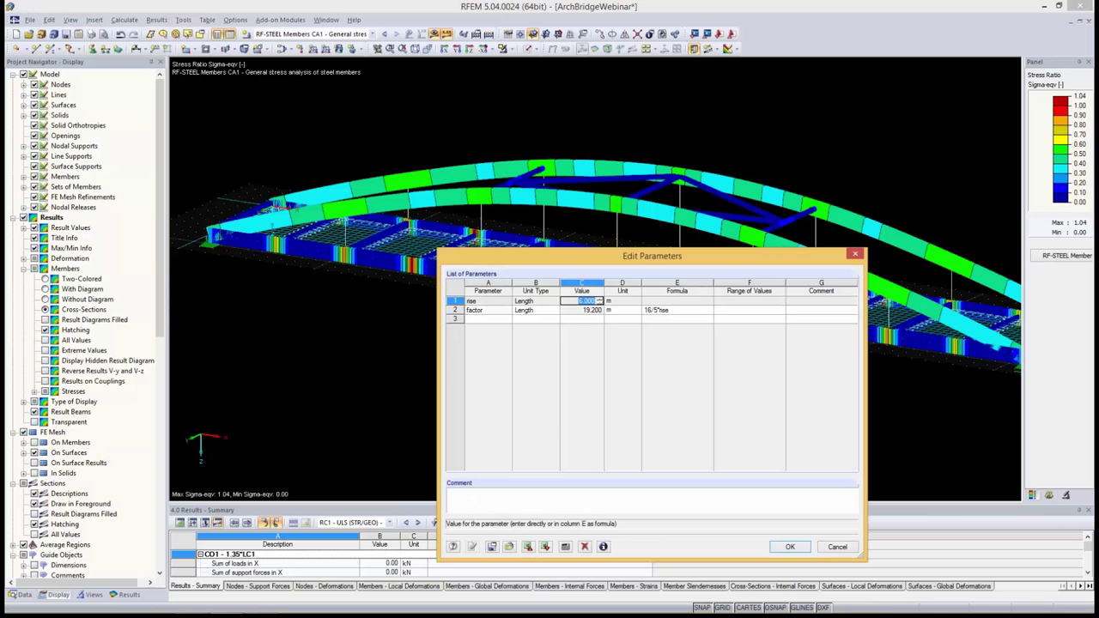
text(8.5)
key(Tab)
click(790, 547)
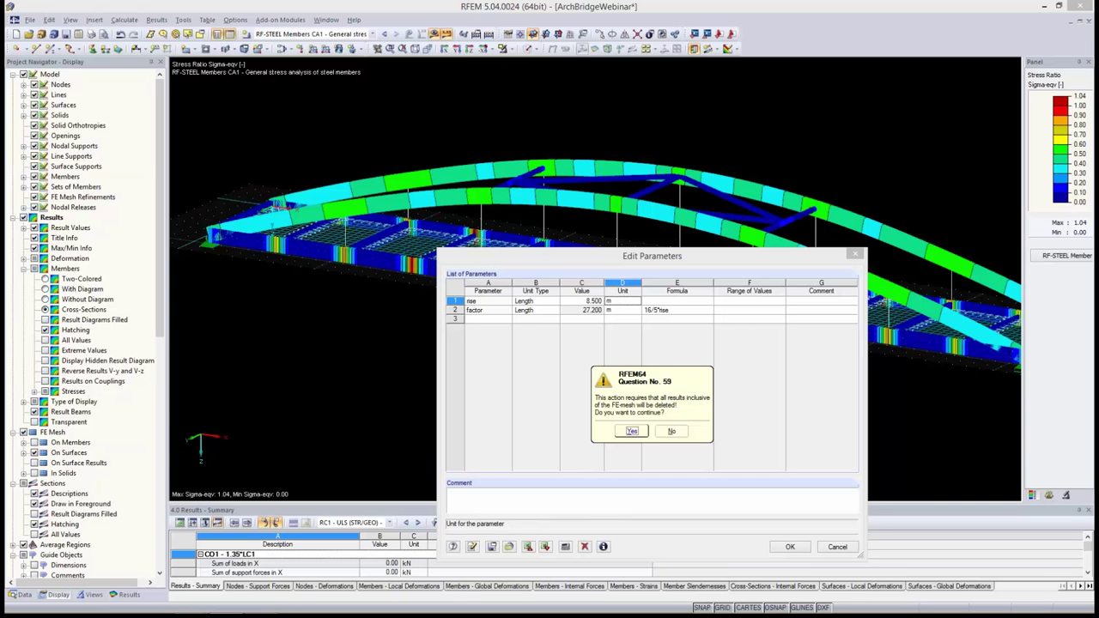
key(Return)
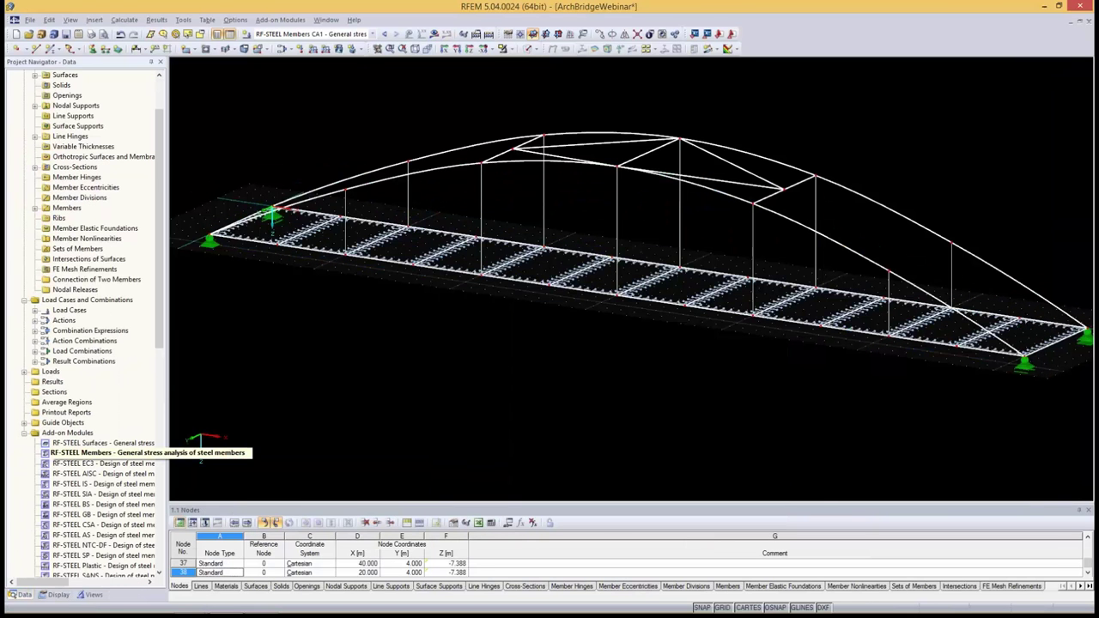
Rerun the RF-STEEL Members stress calculation for the bridge with the modified rise
double_click(103, 452)
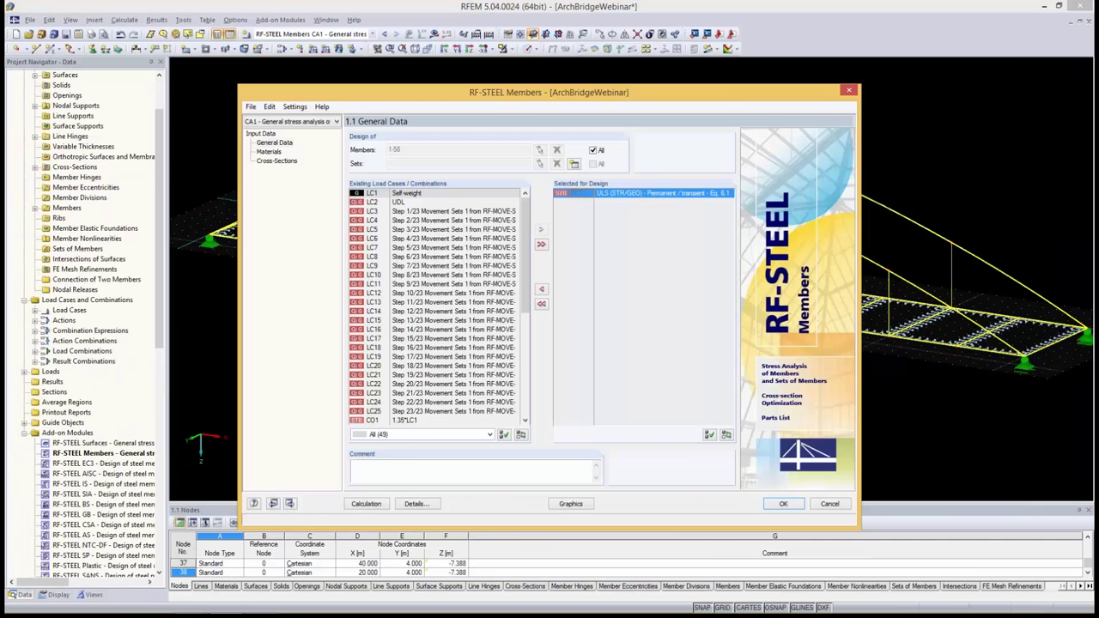
click(365, 503)
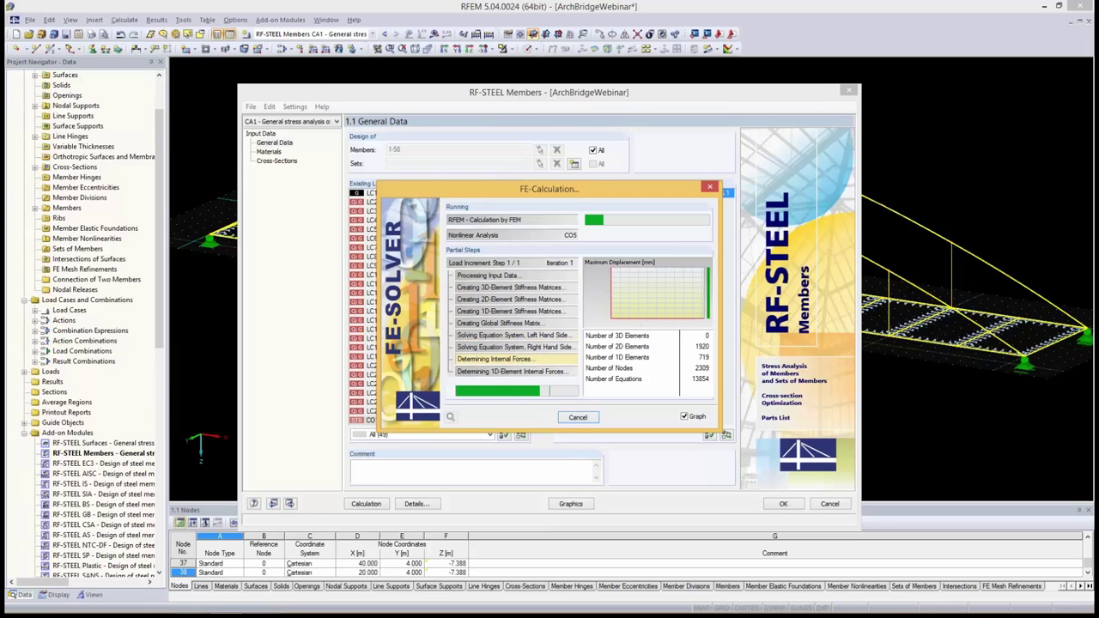
drag(661, 187, 364, 271)
drag(214, 273, 202, 283)
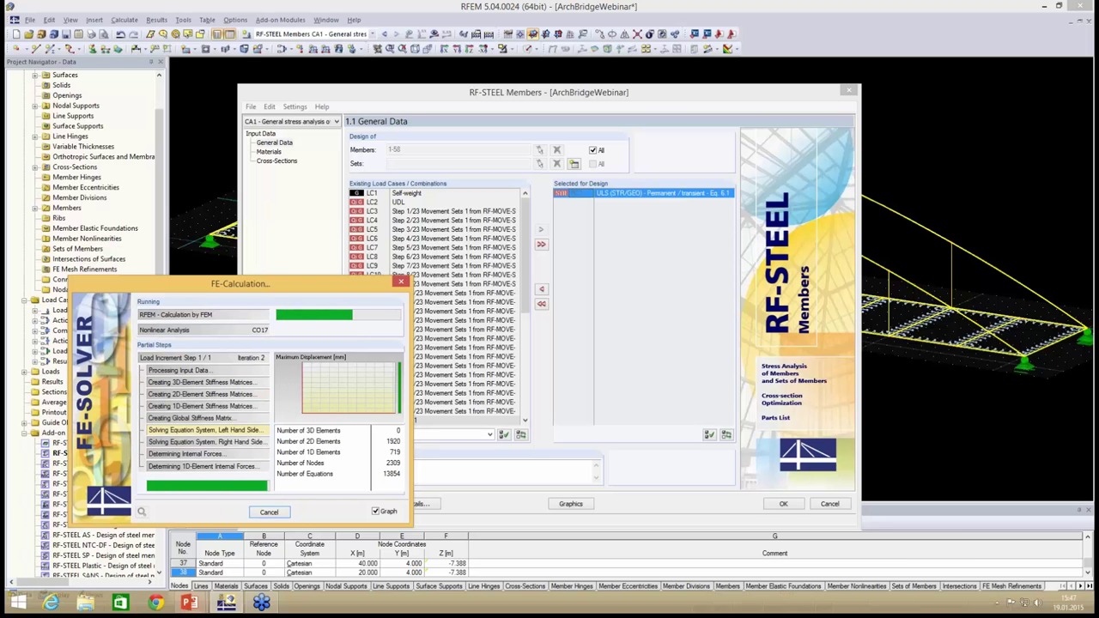
mouse_move(189, 602)
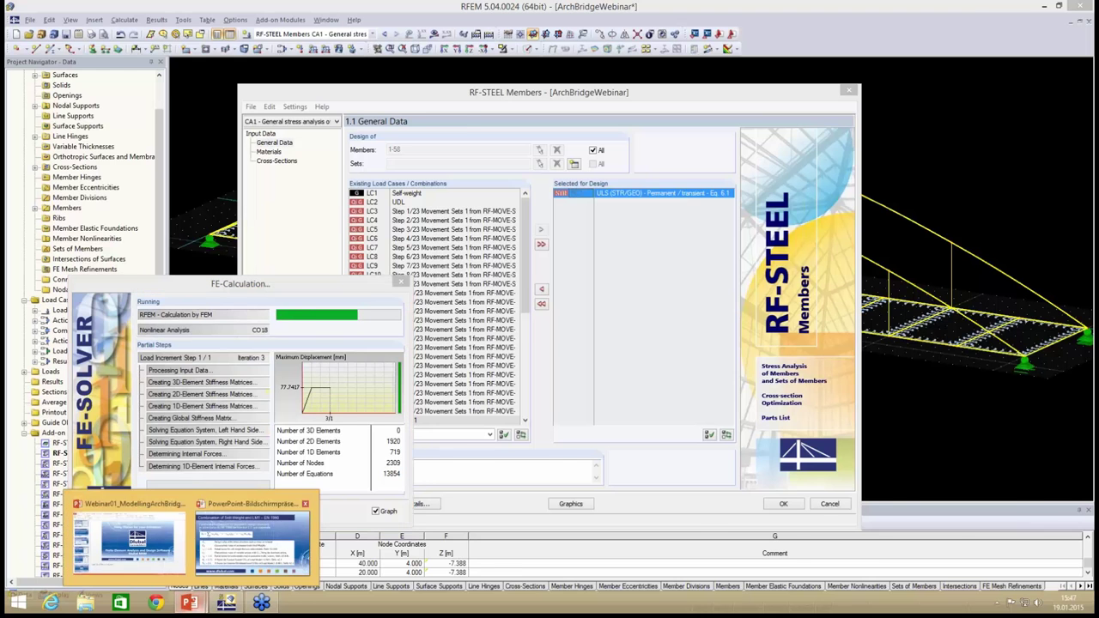
click(252, 540)
key(Right)
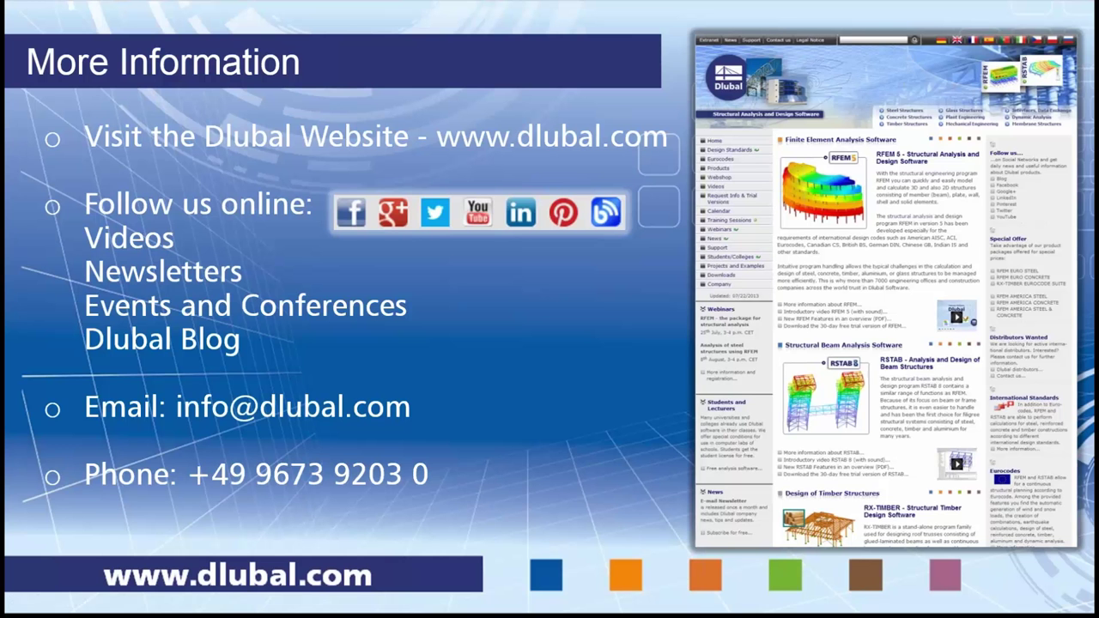
key(Right)
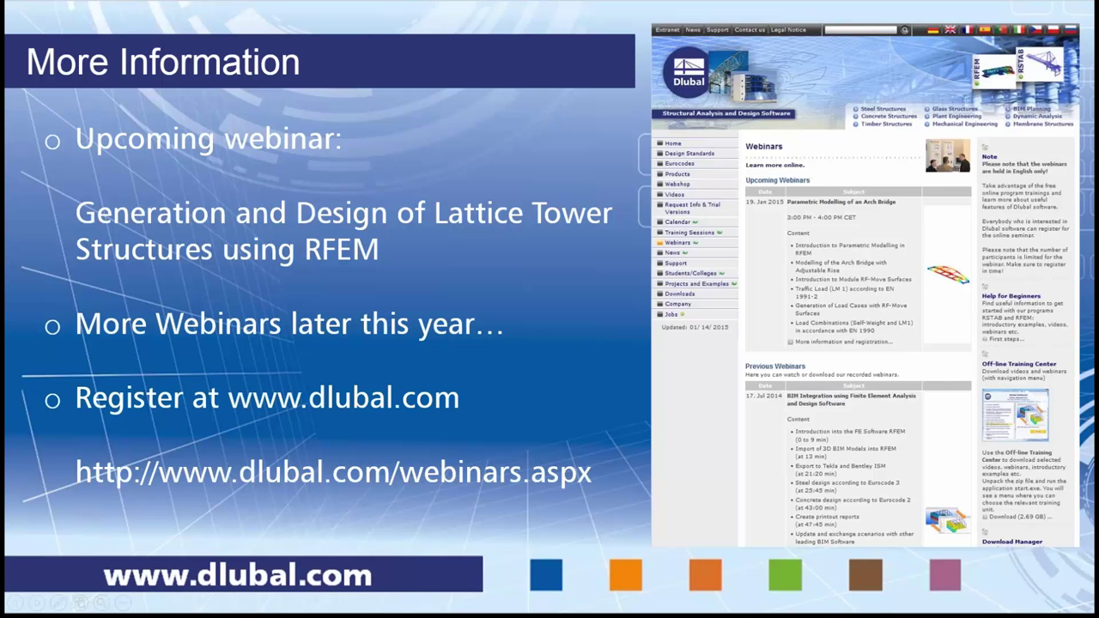
key(Right)
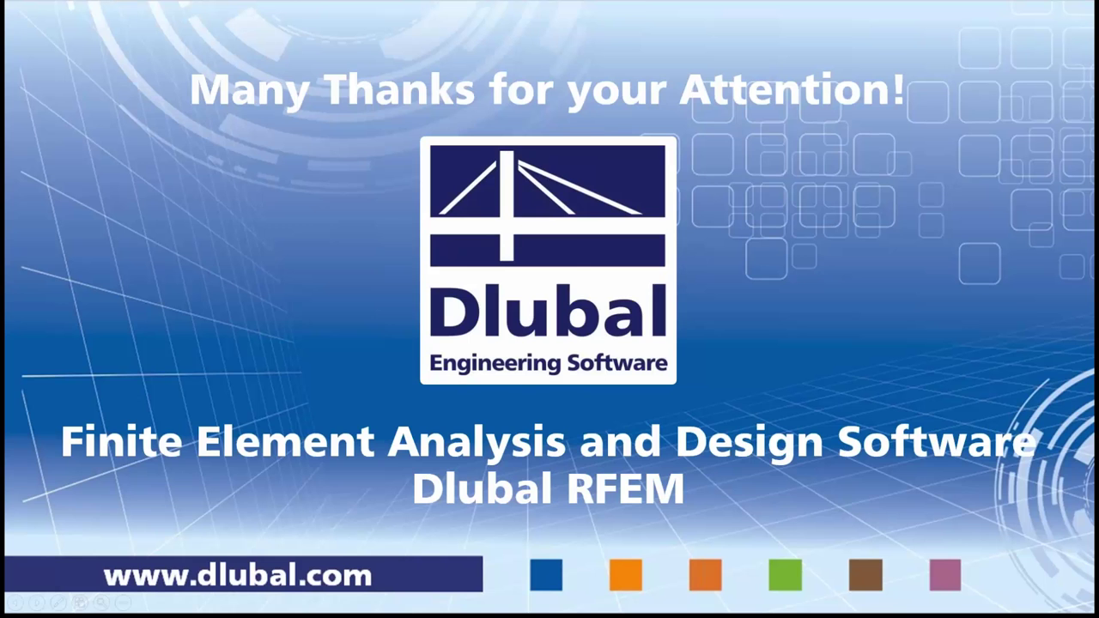
Return to RFEM and display the recalculated Sigma-eqv stress ratios graphically on the whole bridge
key(alt+Tab)
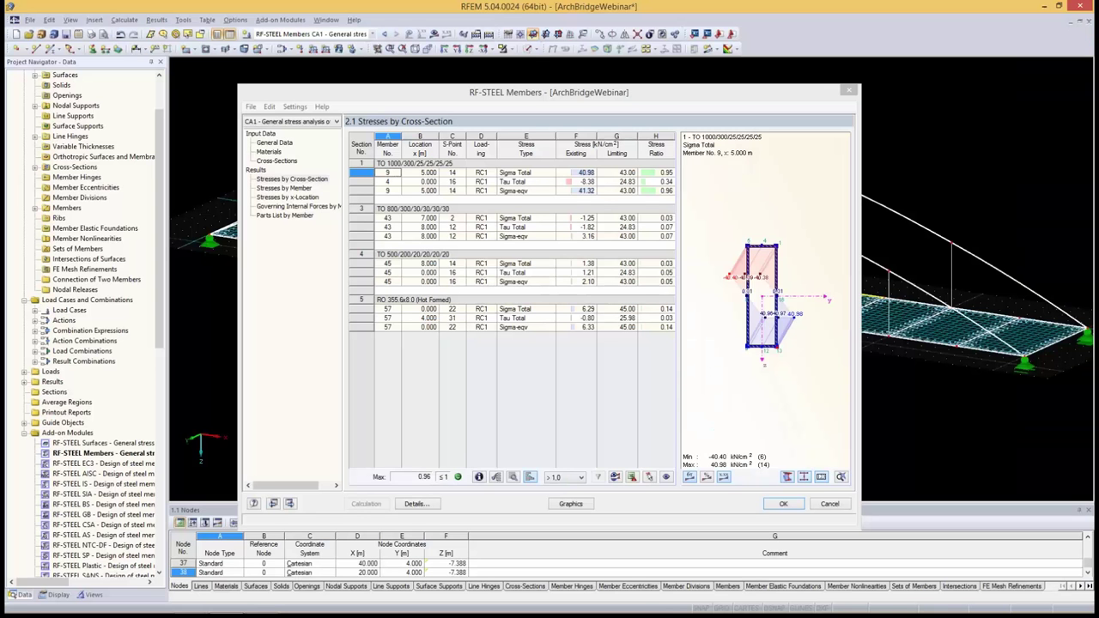
drag(550, 91, 435, 94)
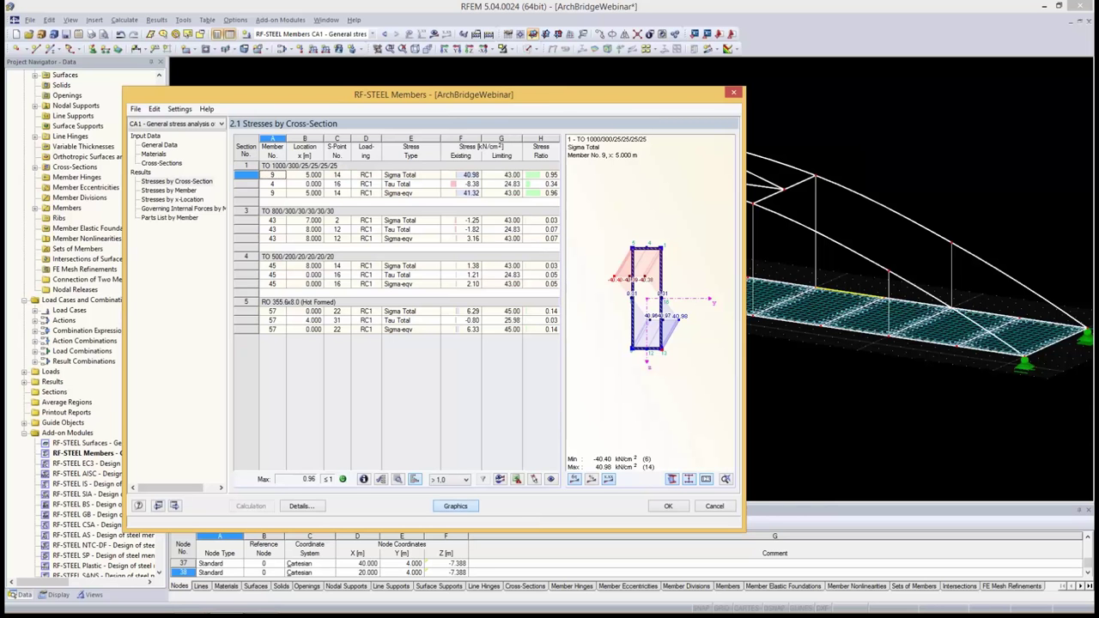
click(455, 505)
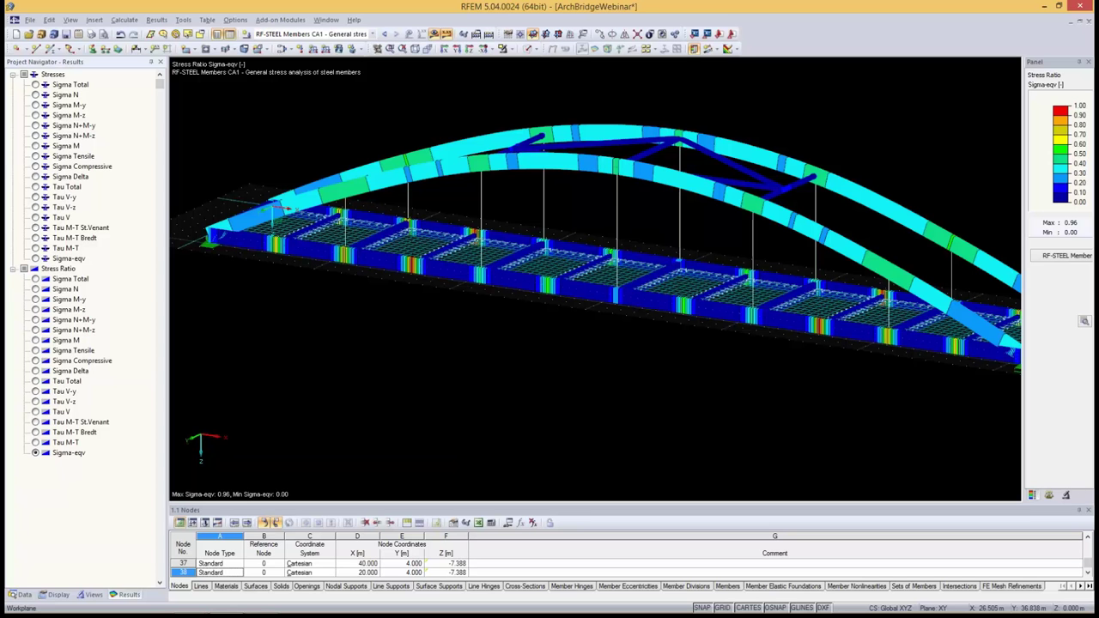
scroll(596, 258, down, 2)
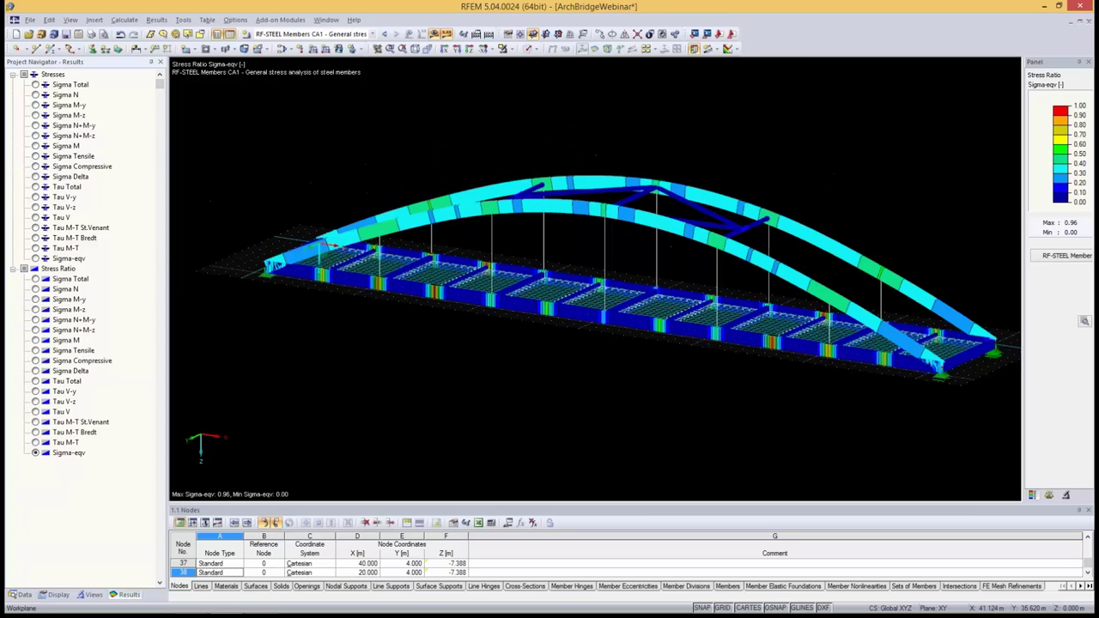
middle_drag(520, 383, 507, 379)
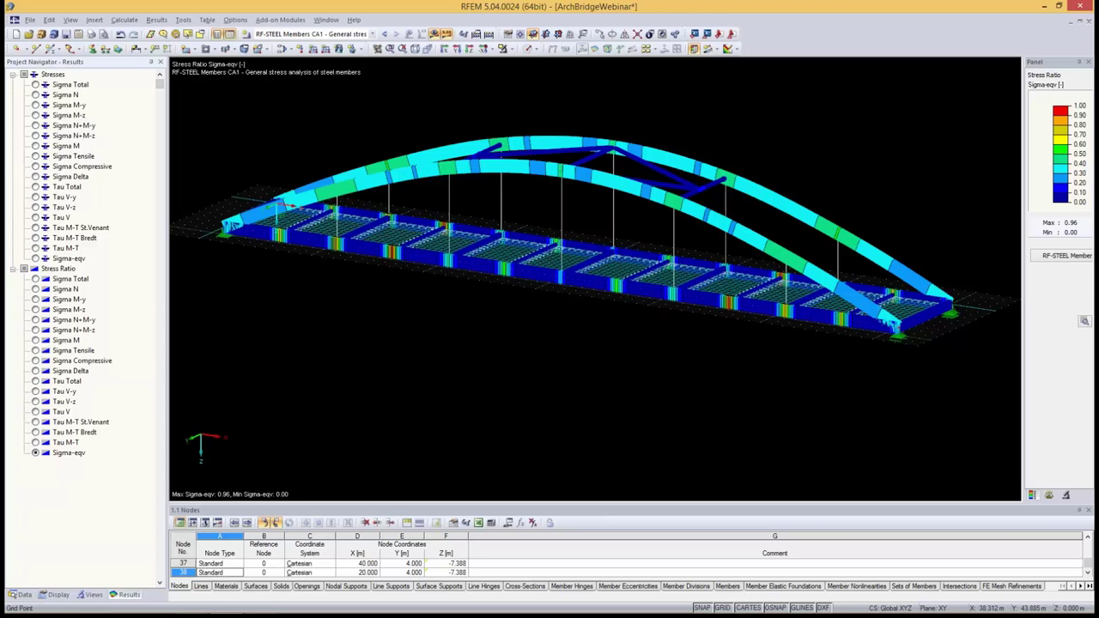
mouse_move(225, 615)
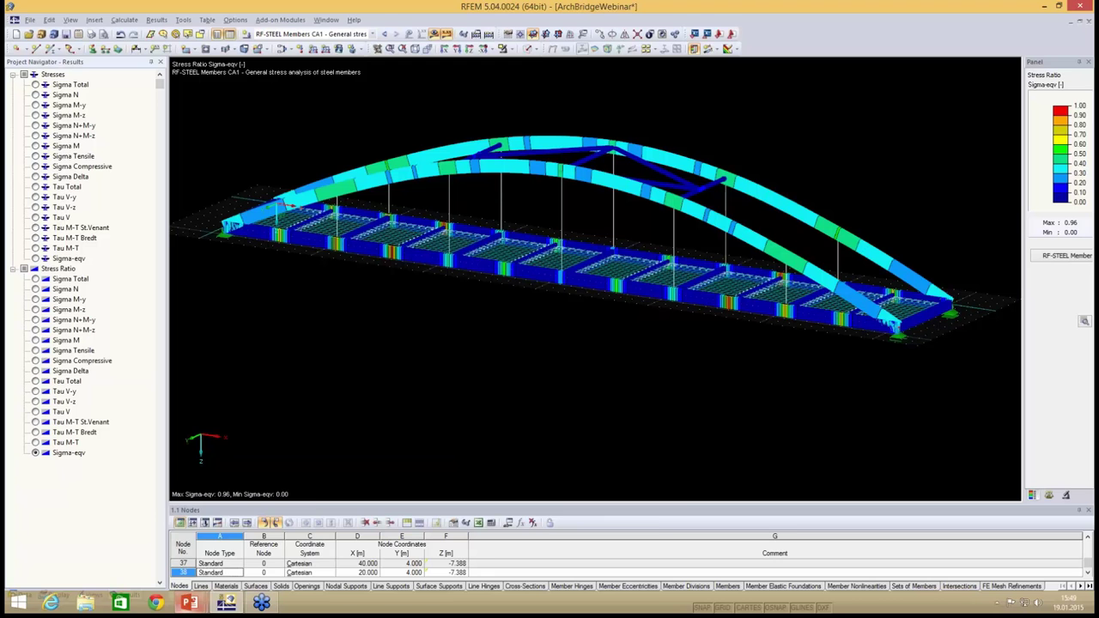
mouse_move(190, 602)
click(253, 541)
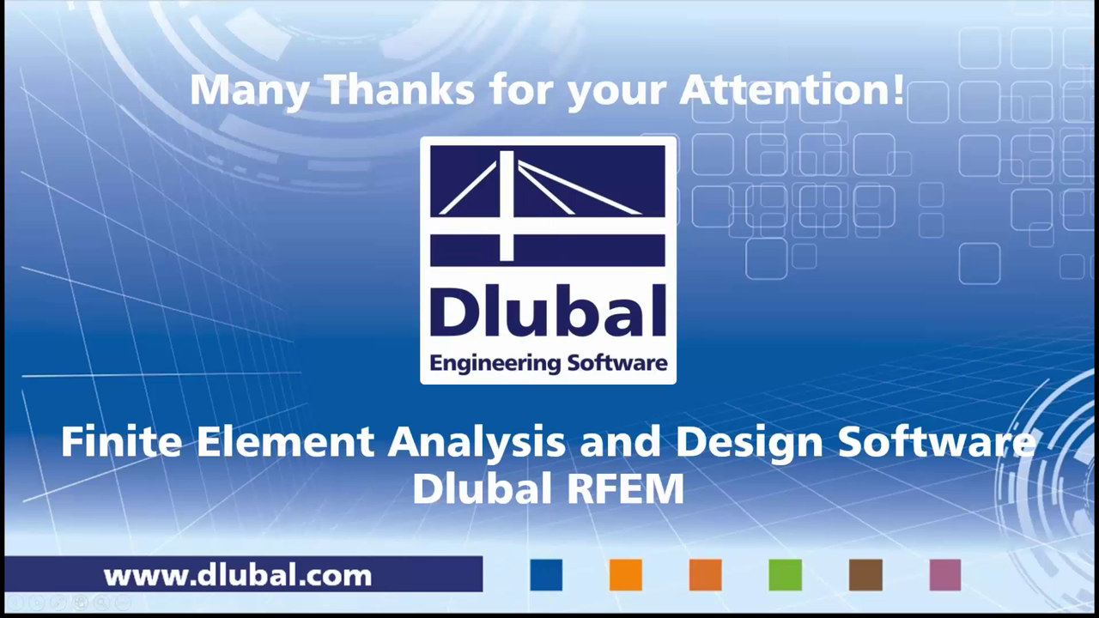